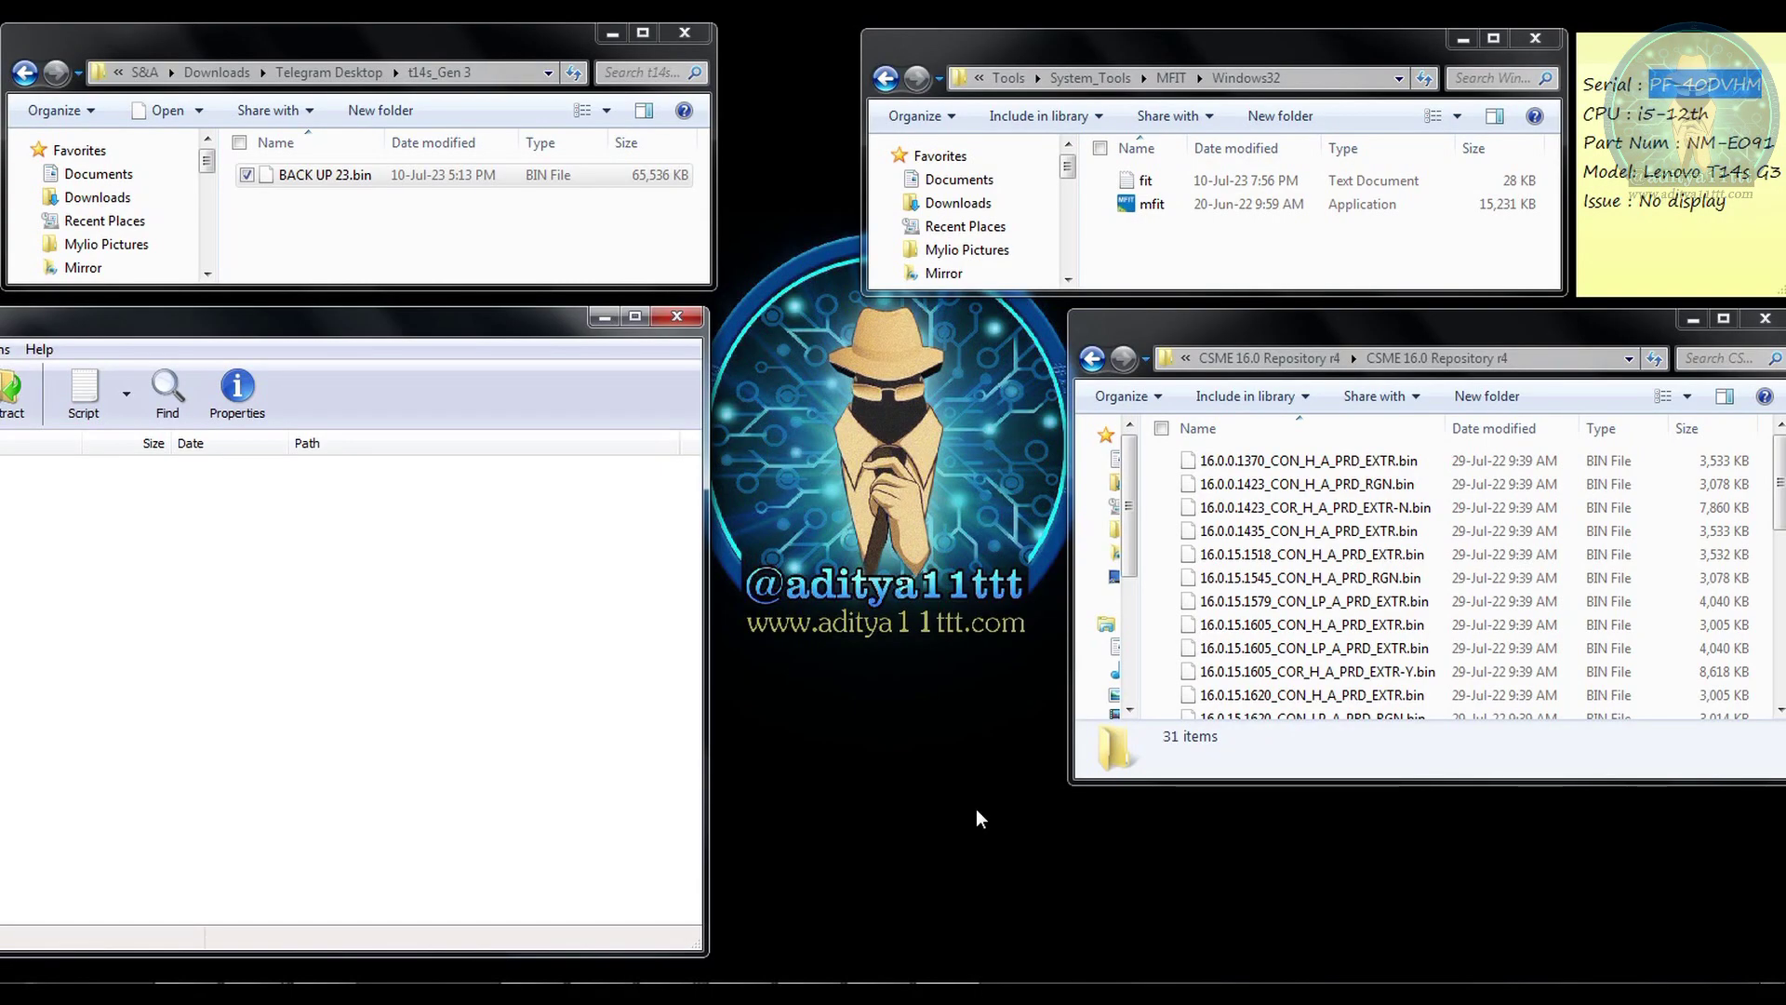
Copy the laptop's serial number from the sticky note and return to the Lenovo support page
left_click(1703, 246)
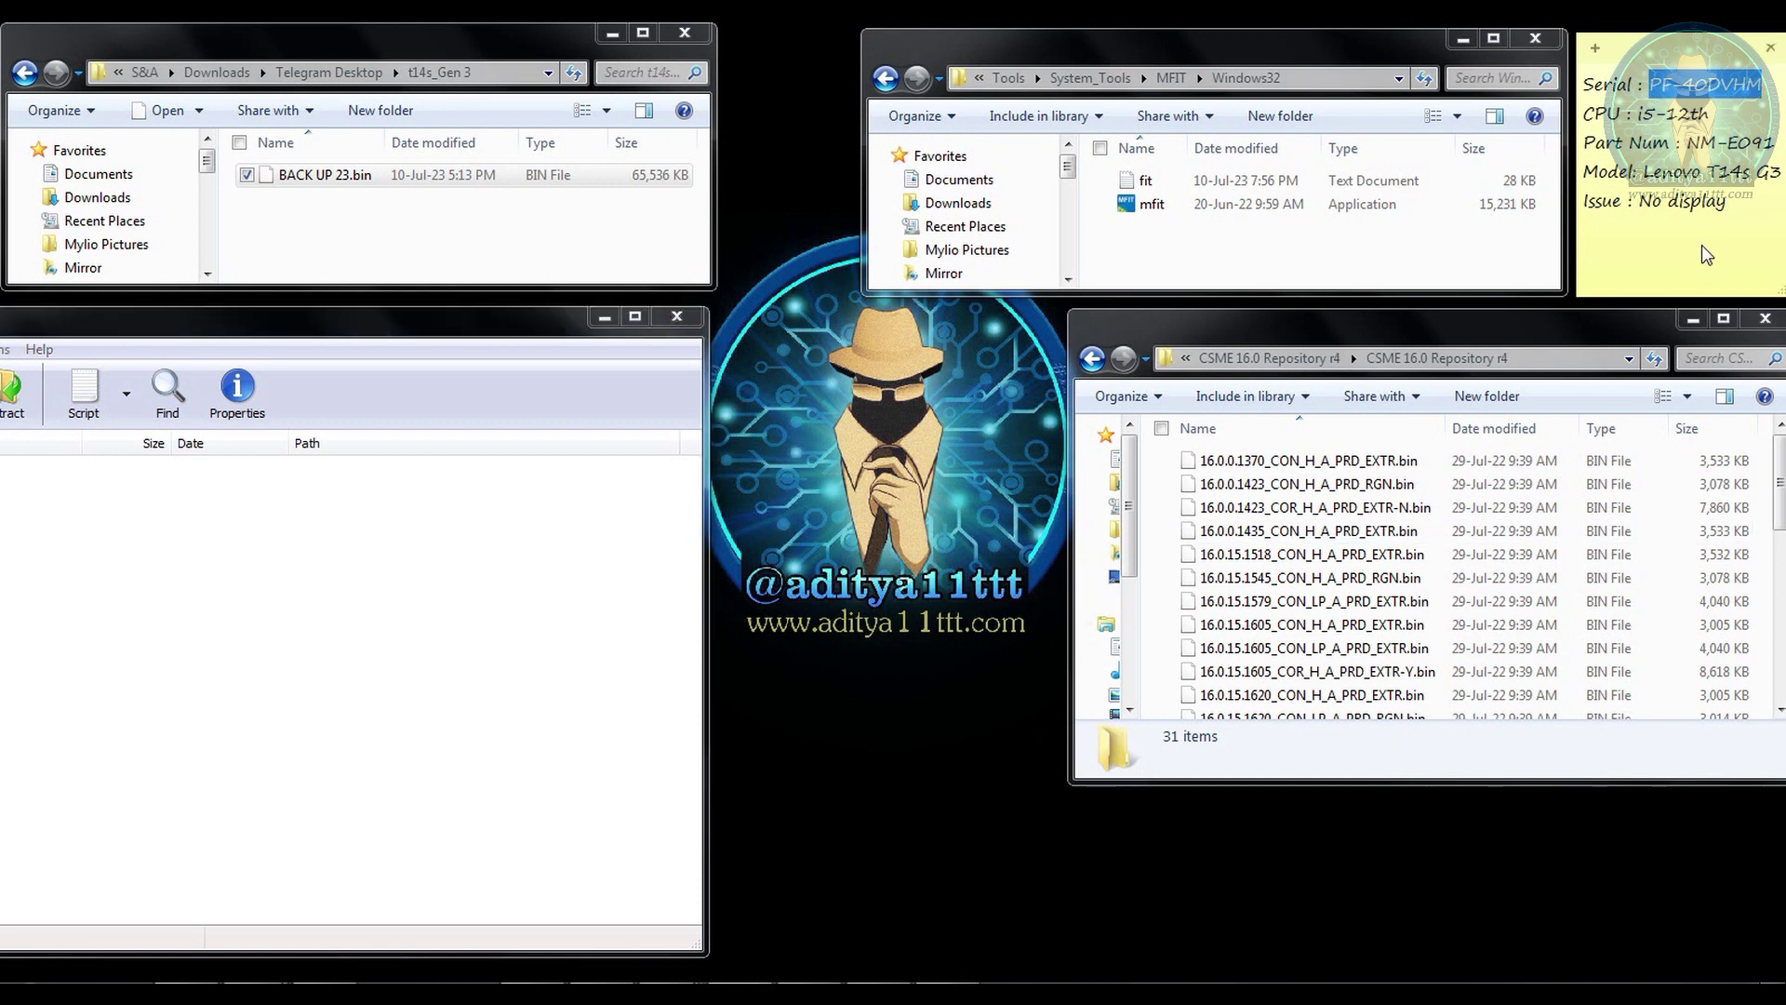
right_click(1701, 251)
left_click(1726, 241)
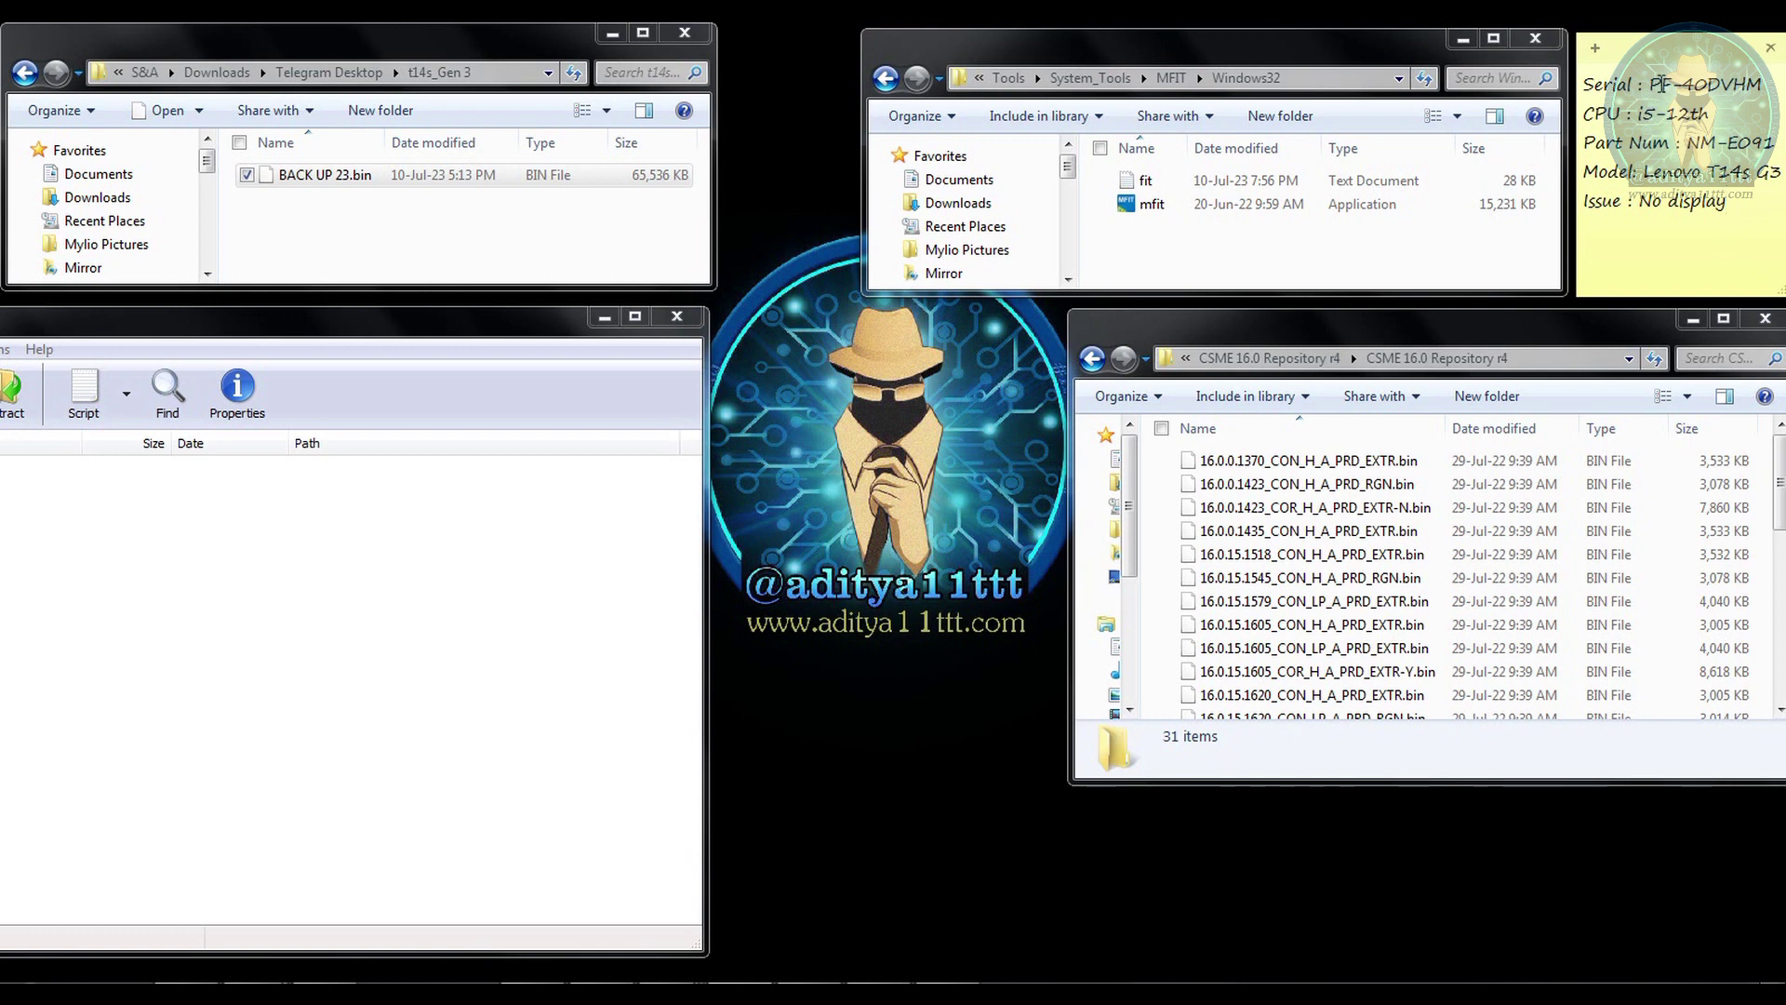
left_click_drag(1649, 82, 1755, 94)
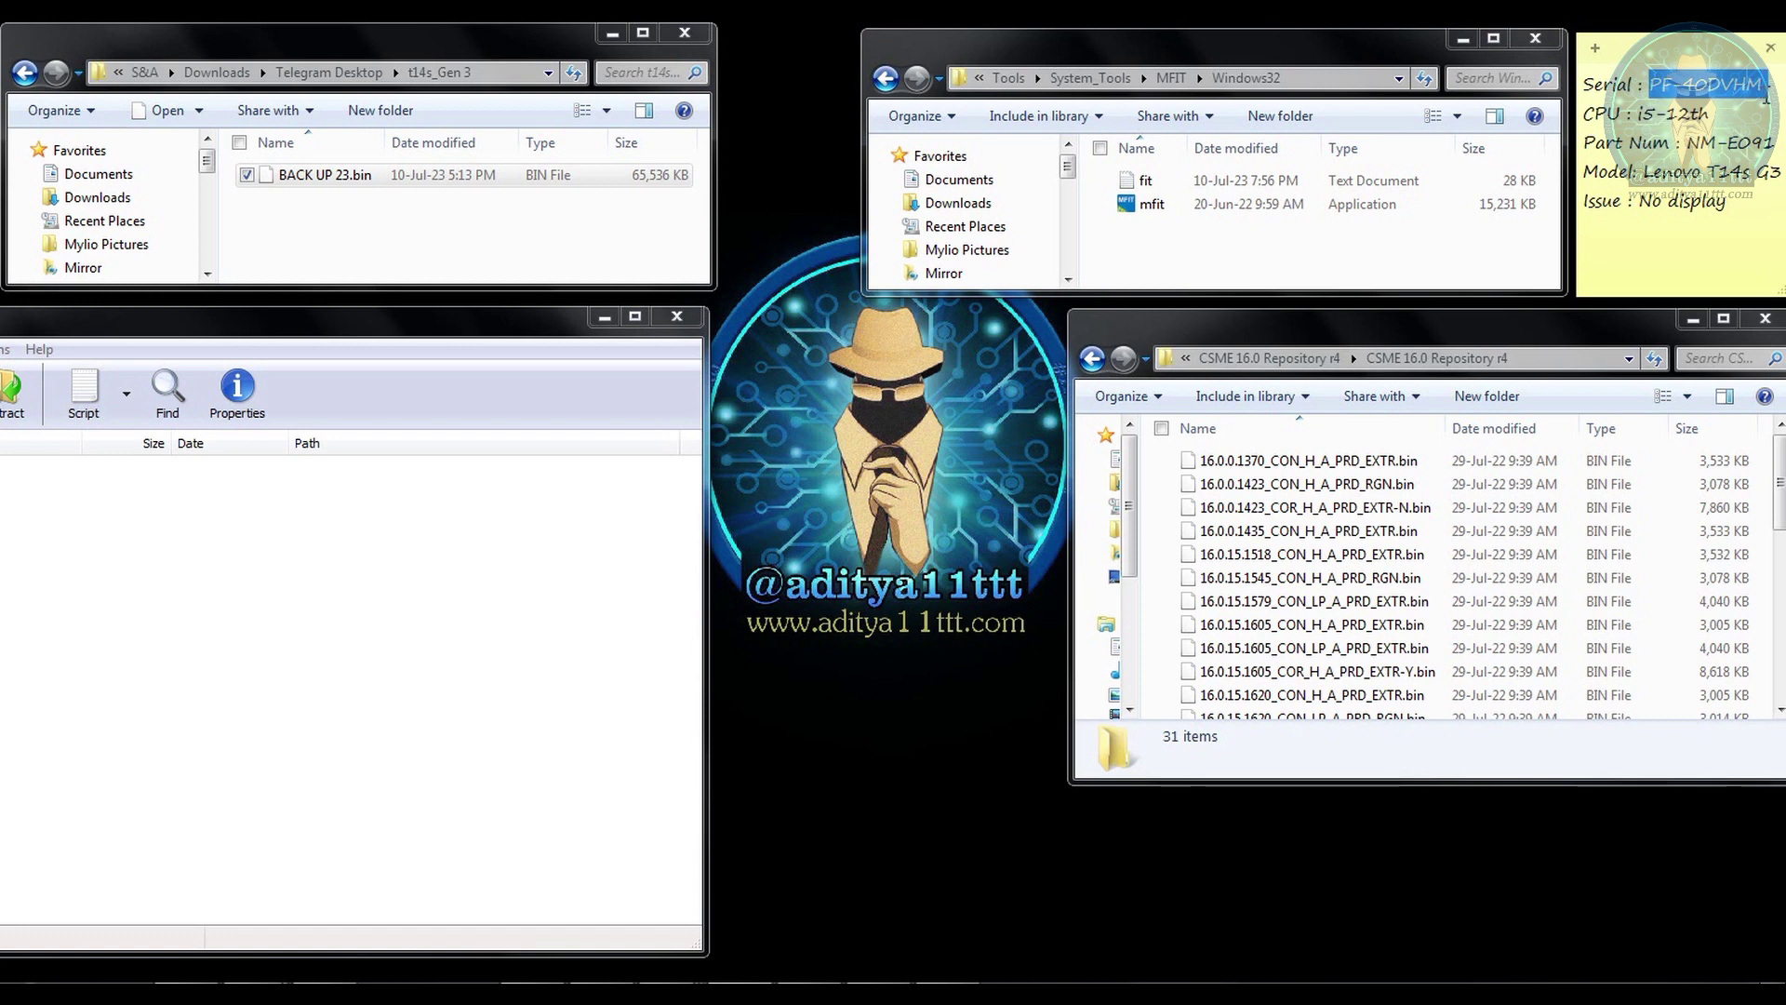
key("alt+Tab")
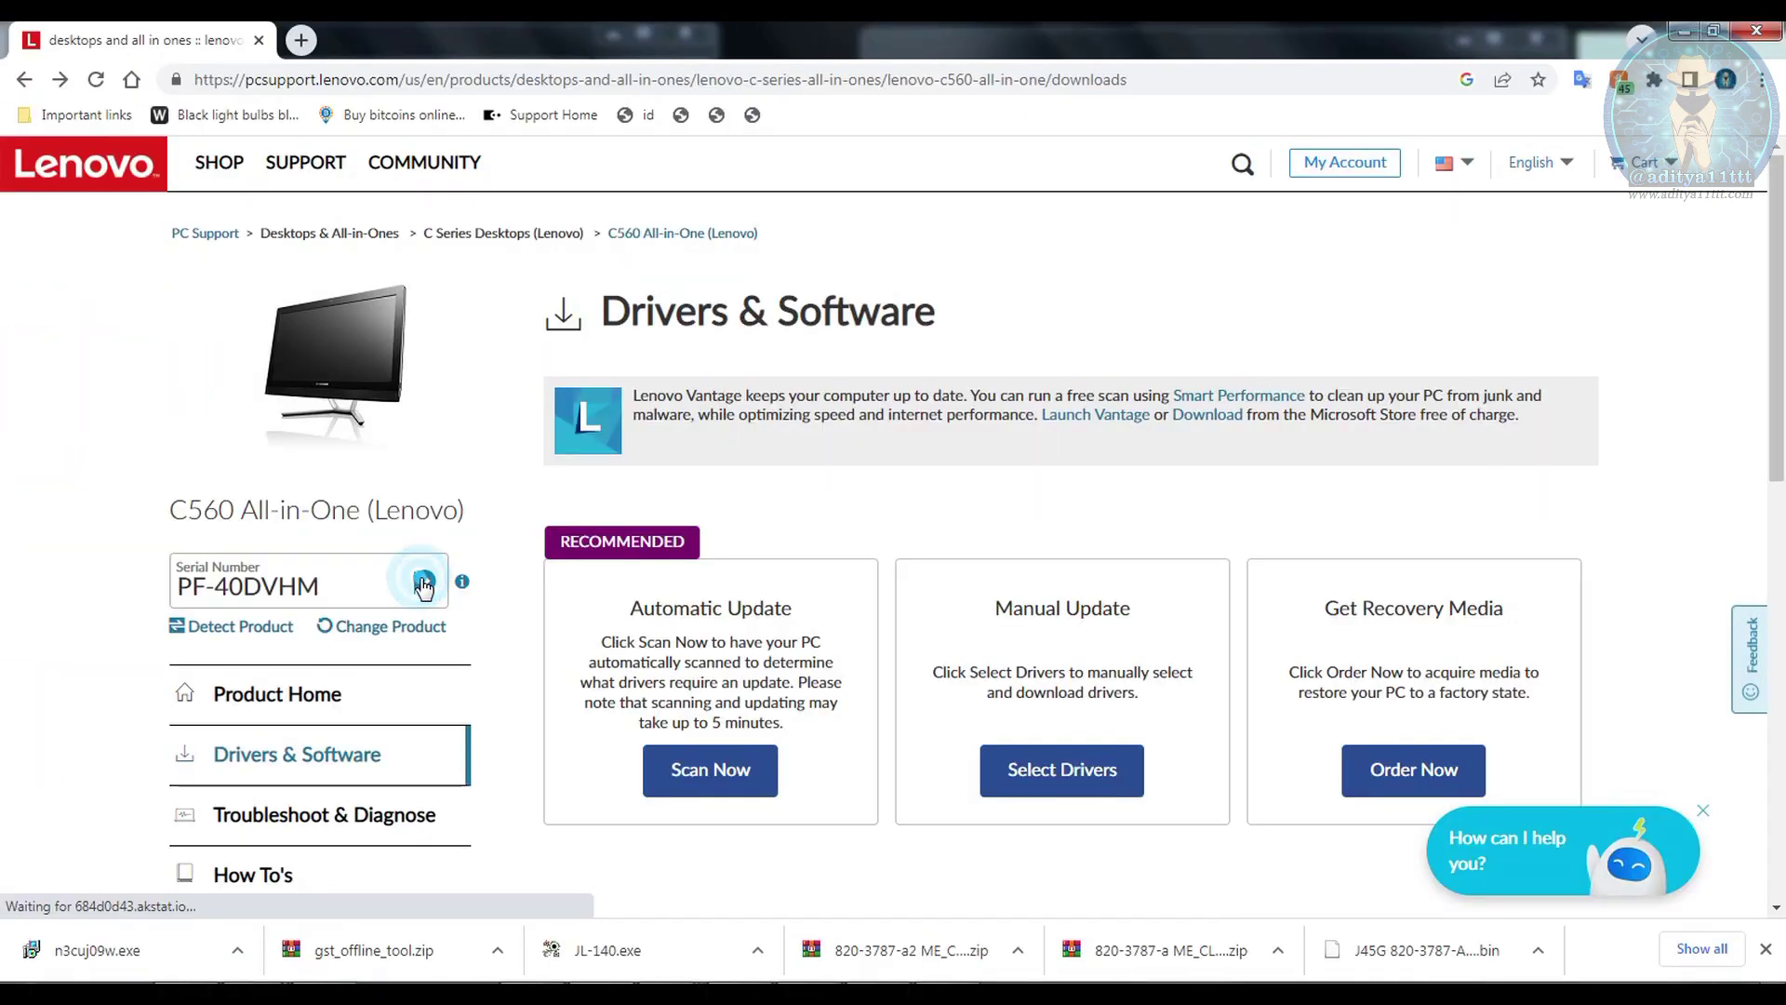
Look up the laptop by serial number and download BIOS Update Utility 1.36 (n3cuj09w.exe) from BIOS/UEFI
left_click(424, 583)
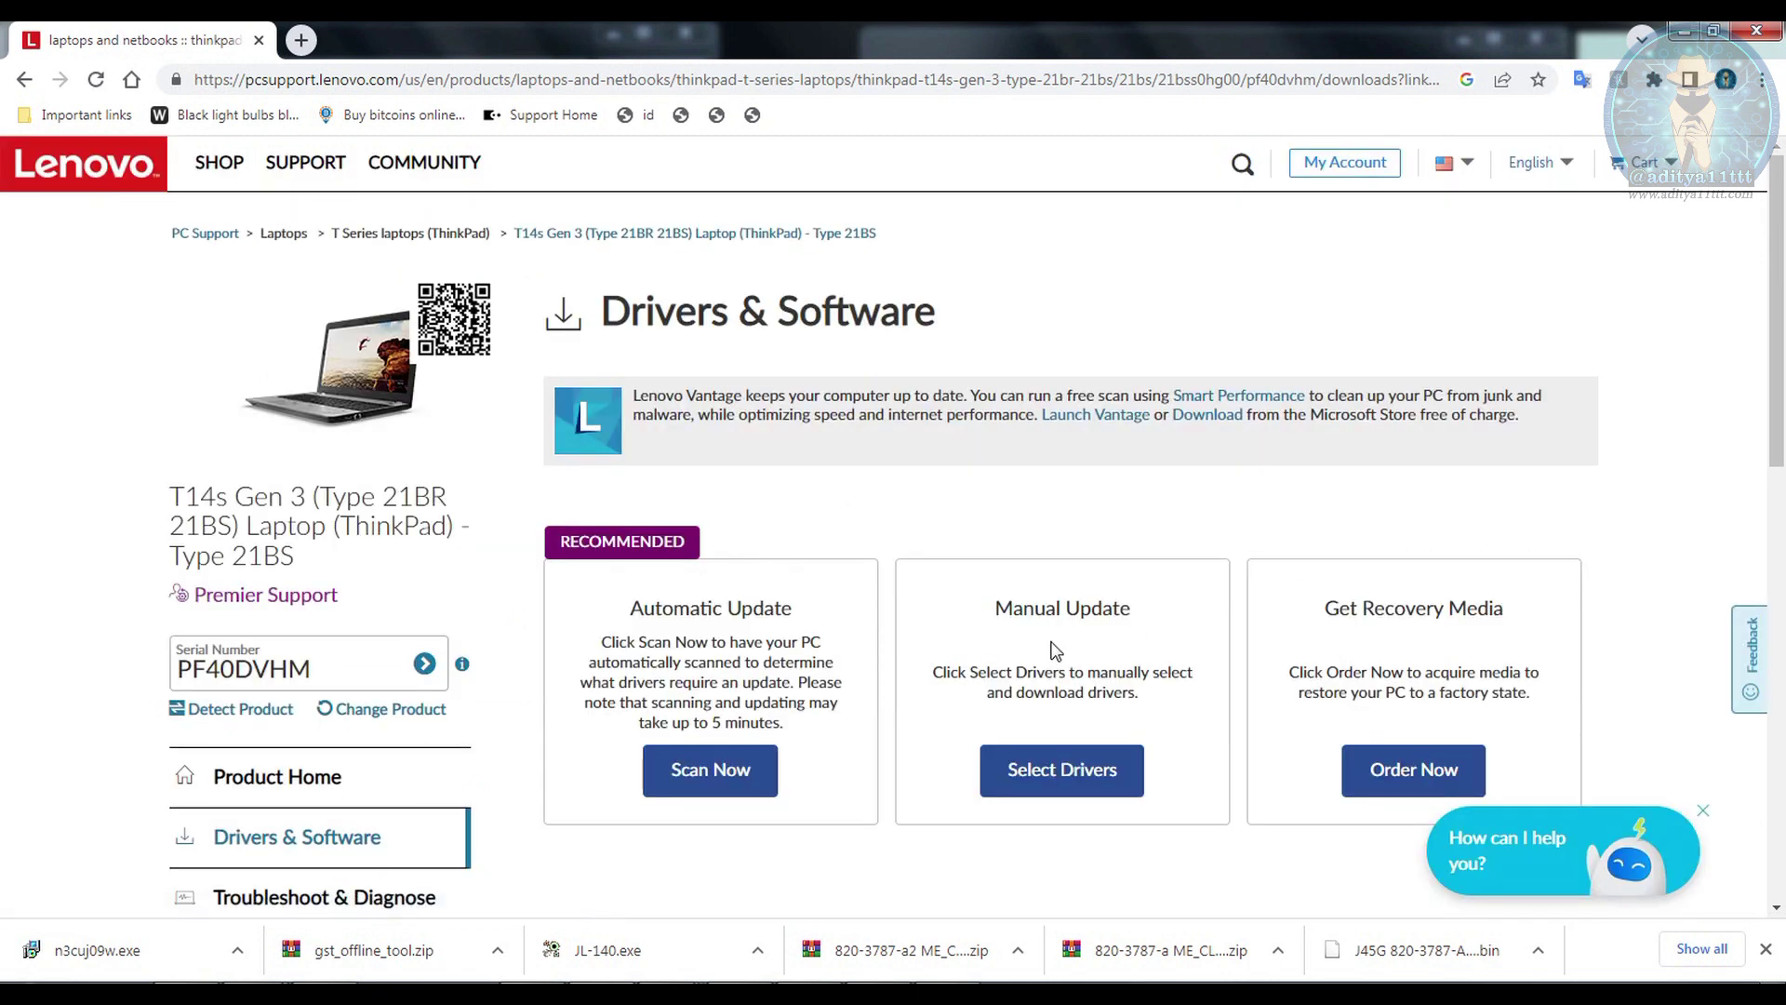
left_click(1055, 772)
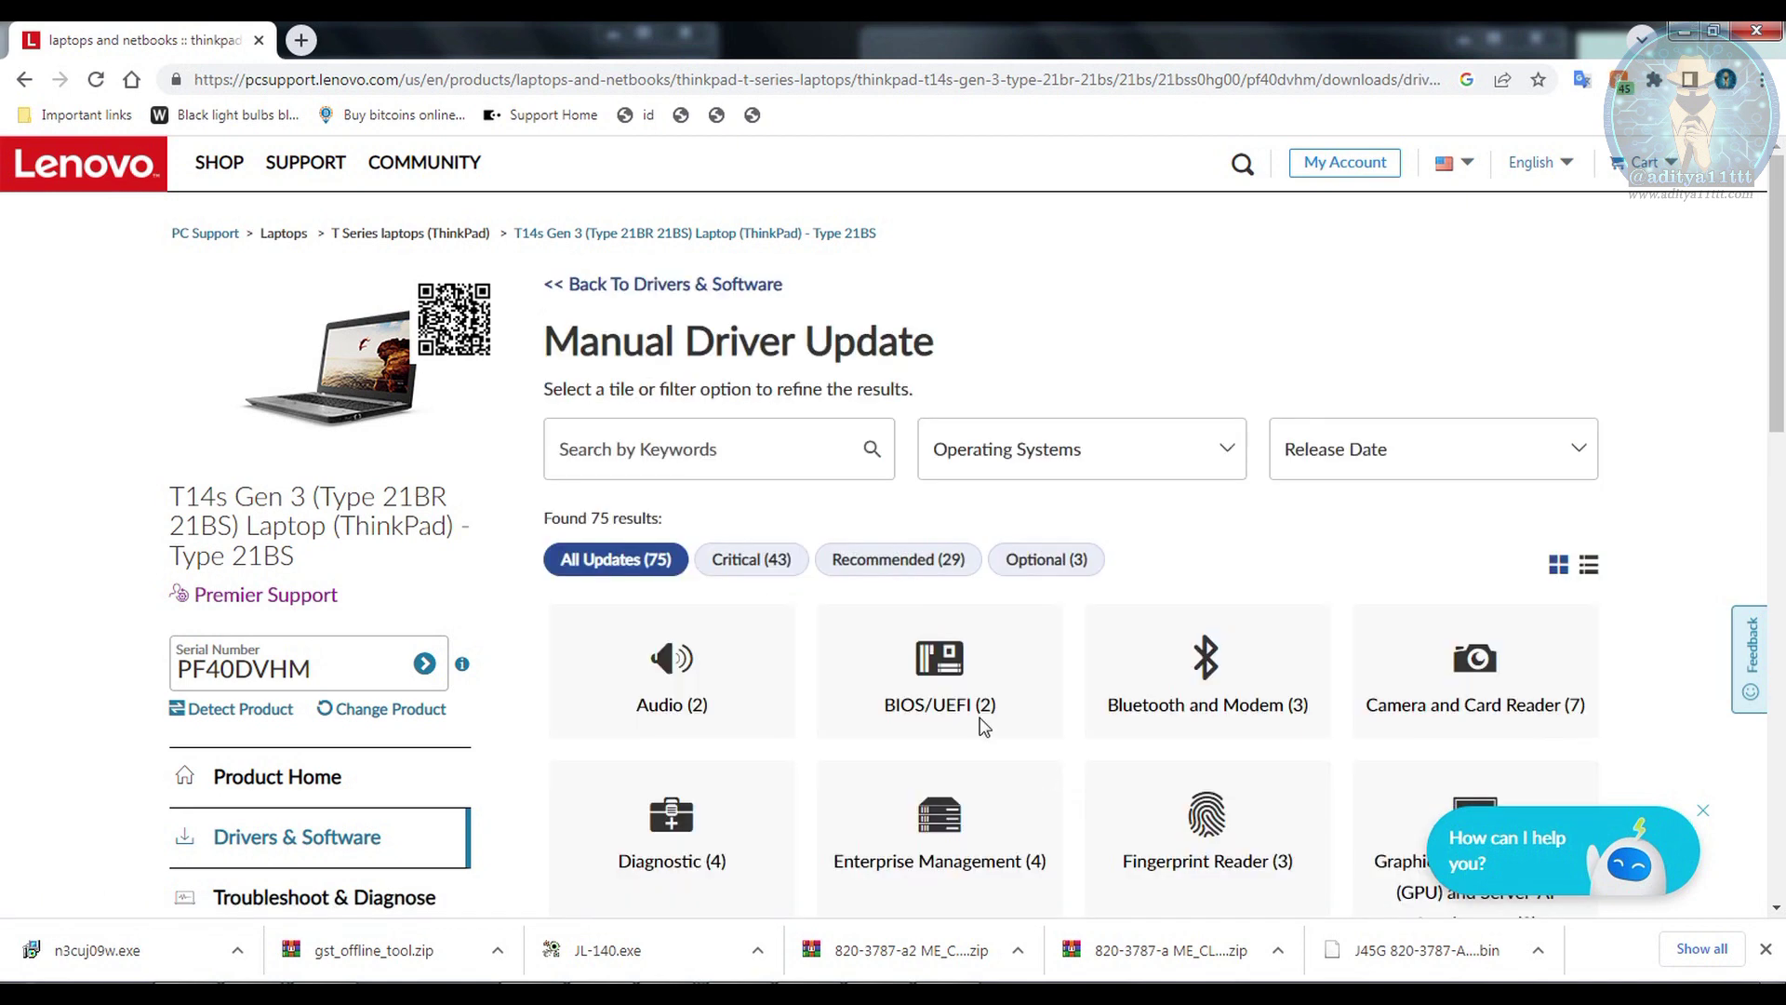
left_click(944, 693)
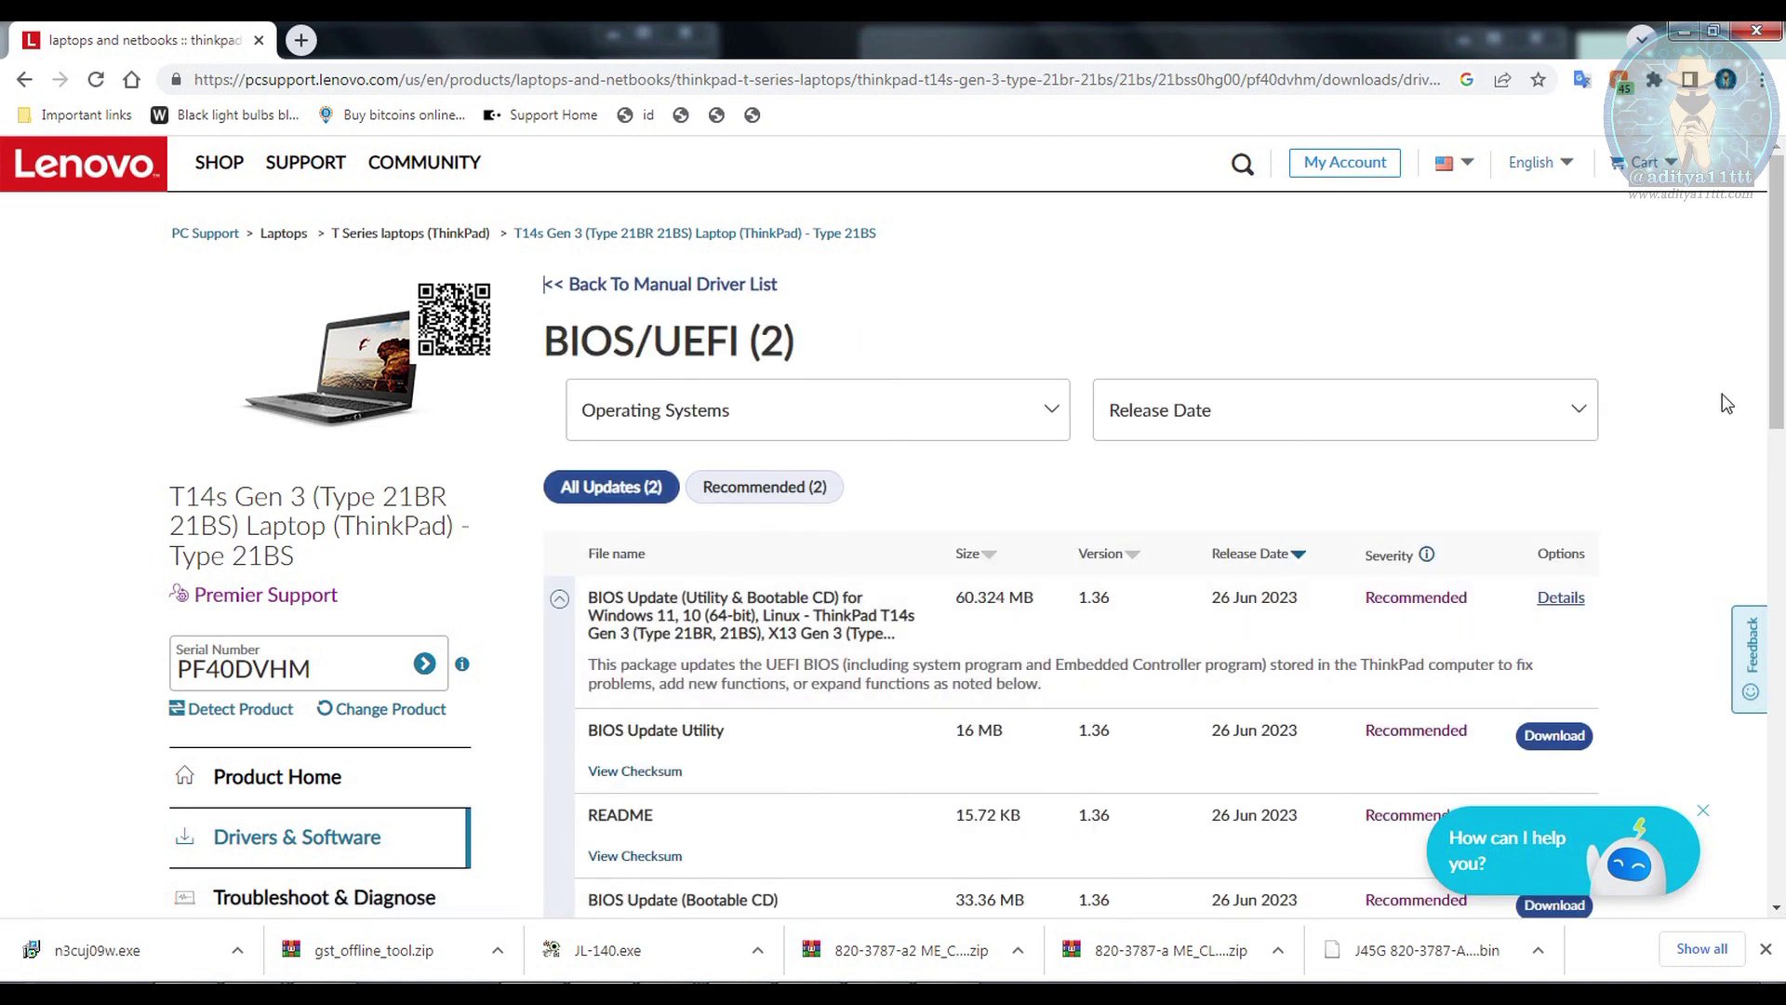
scroll(972, 439, "down", 3)
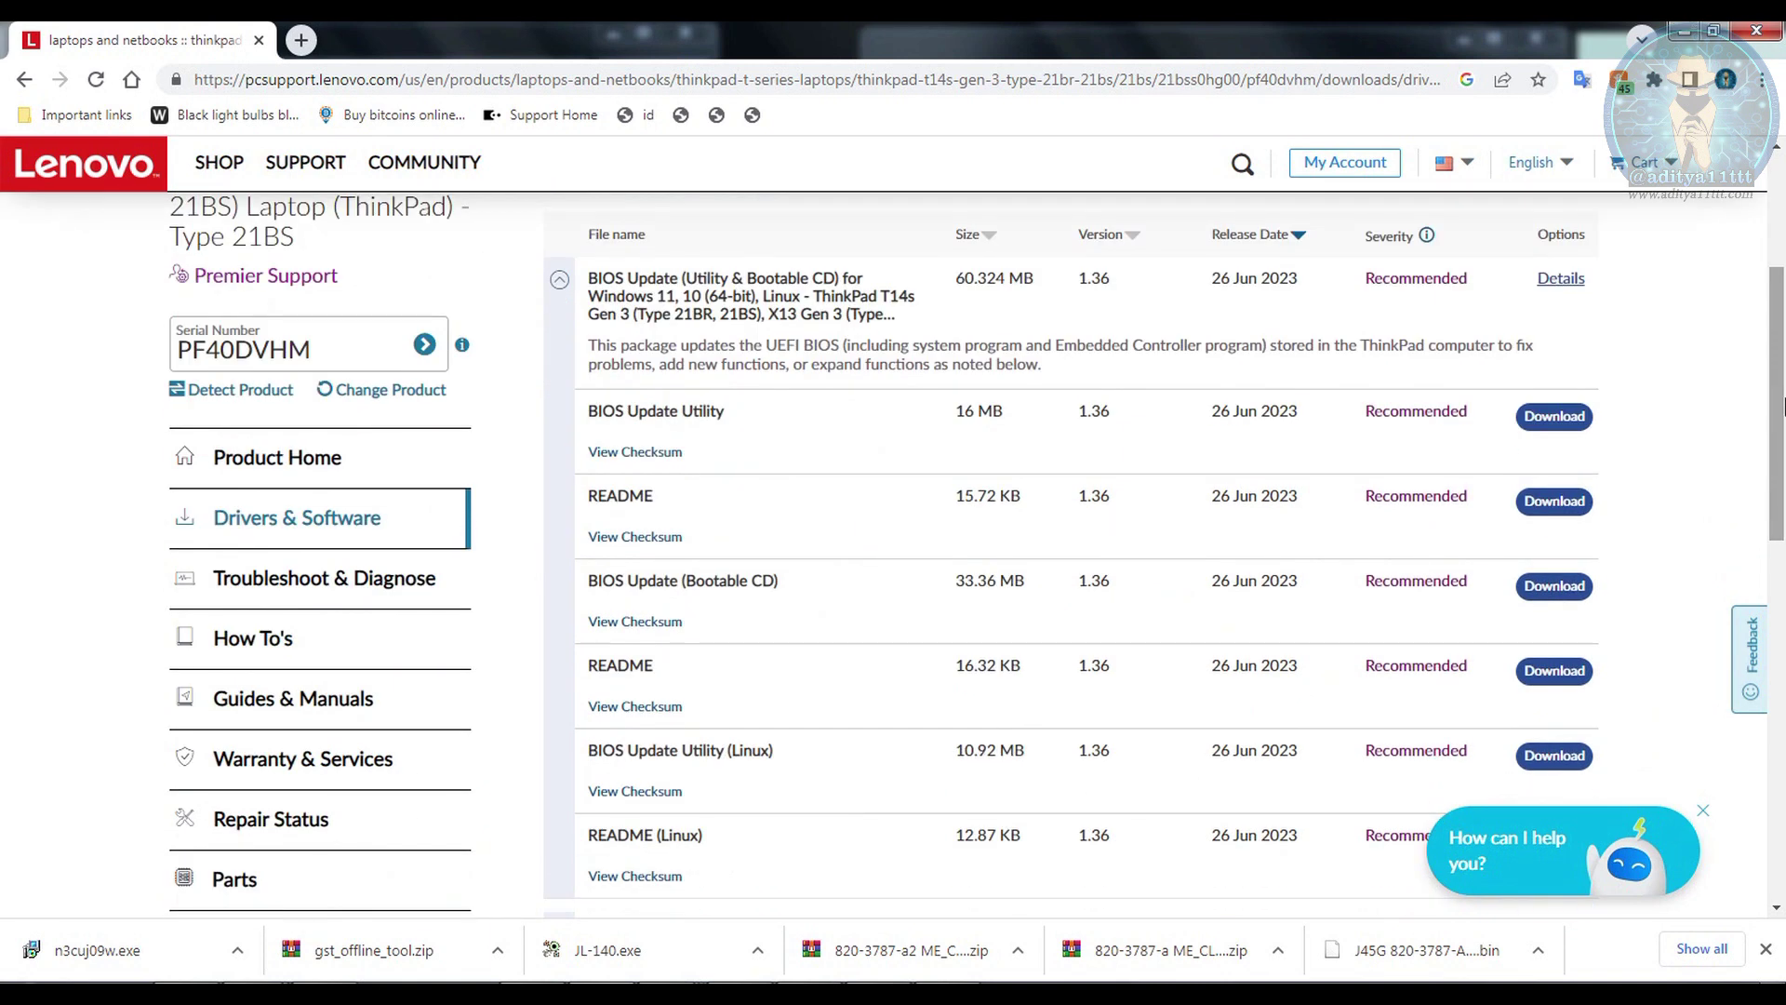
left_click(1554, 416)
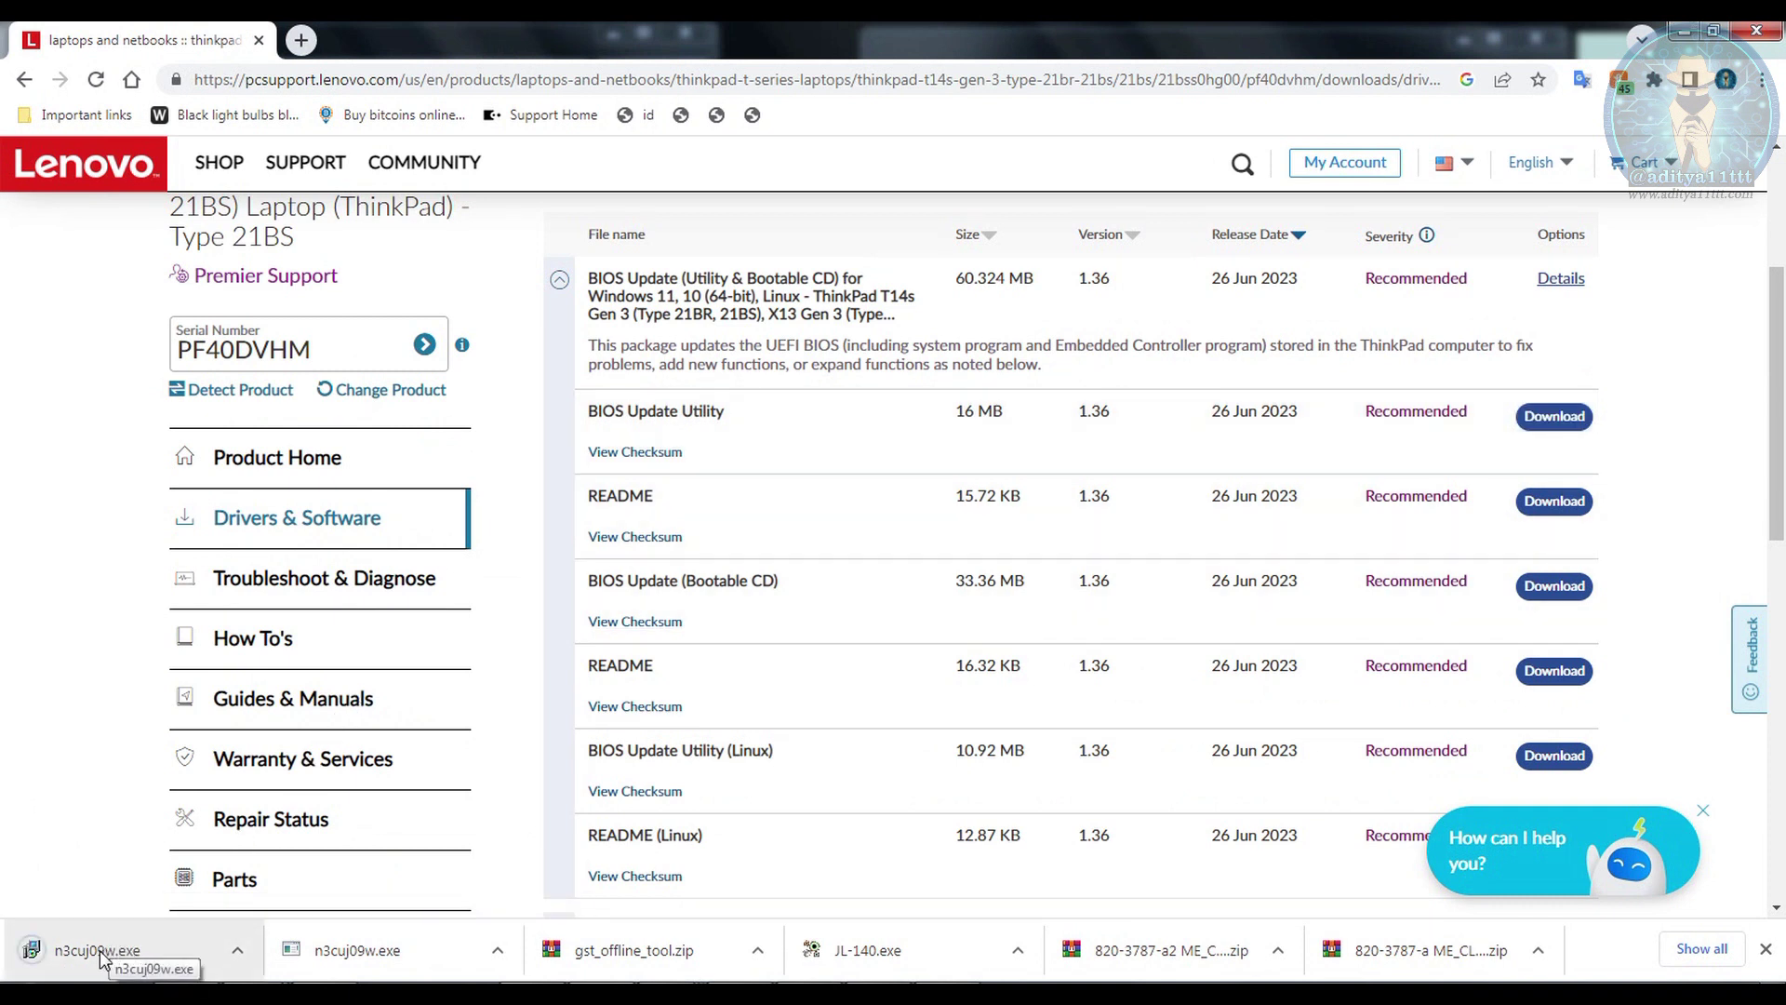
Load the downloaded n3cuj09w.exe into InnoExtractor and bring its window fully into view
left_click_drag(98, 950, 930, 977)
left_click_drag(608, 640, 608, 640)
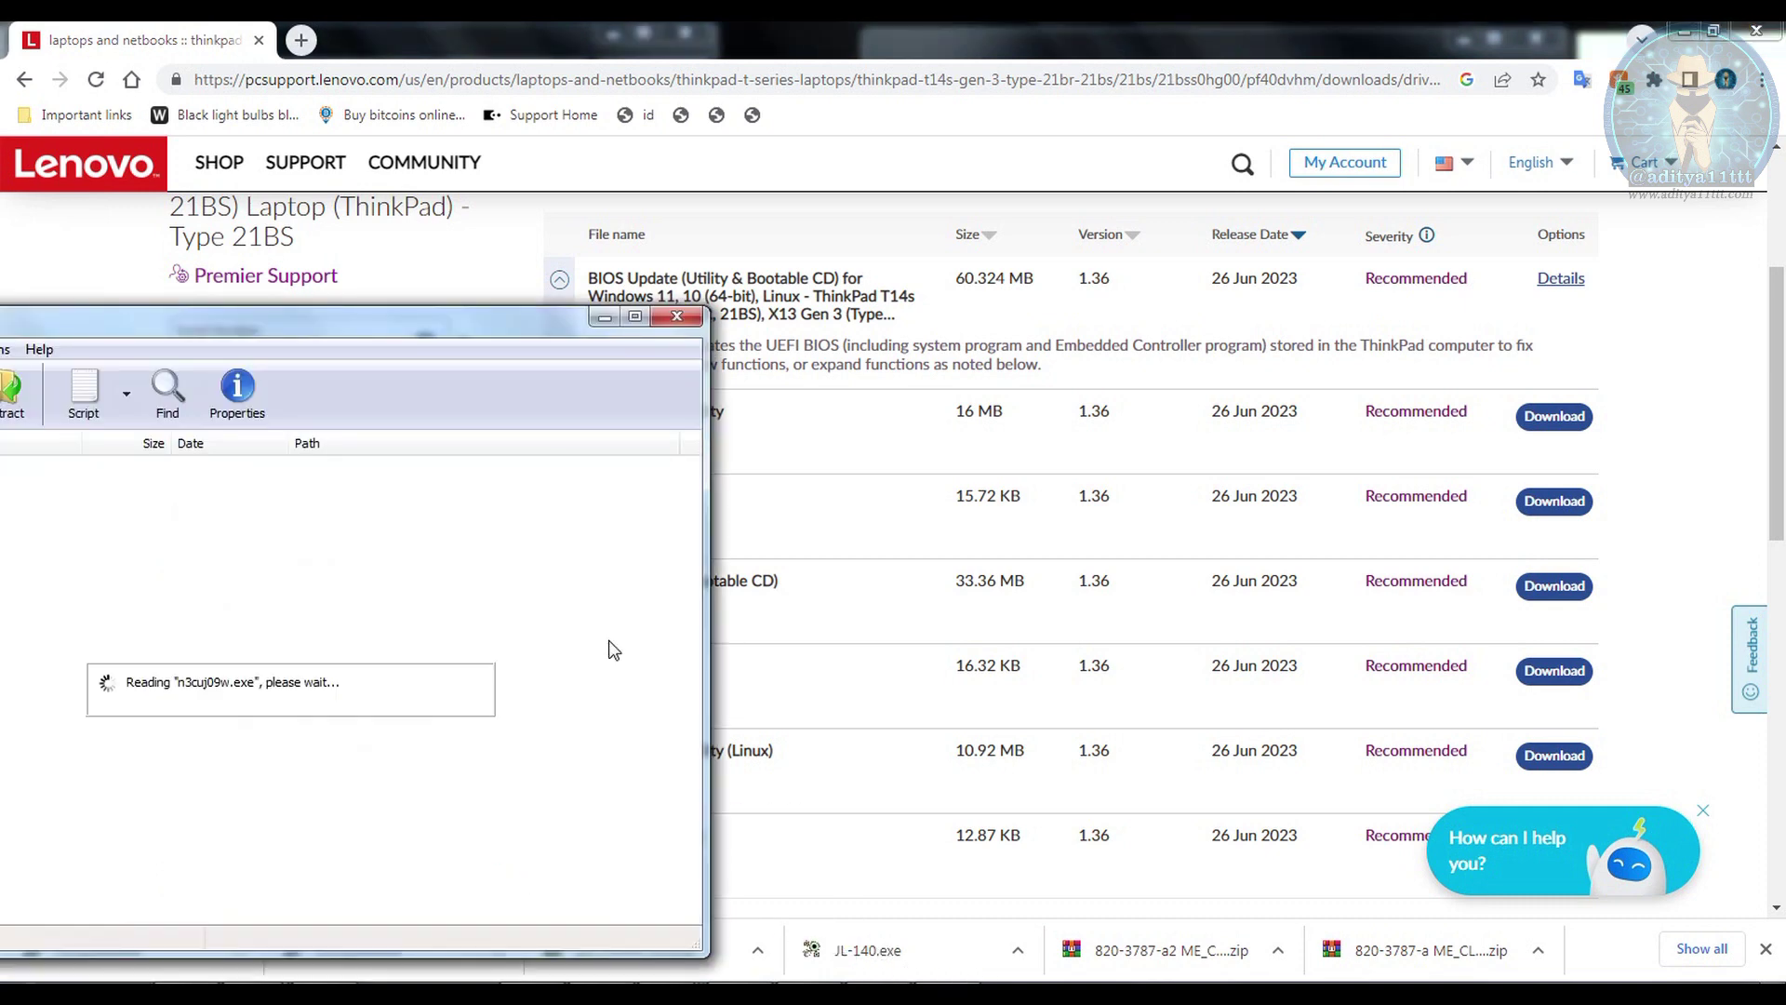
left_click(1682, 35)
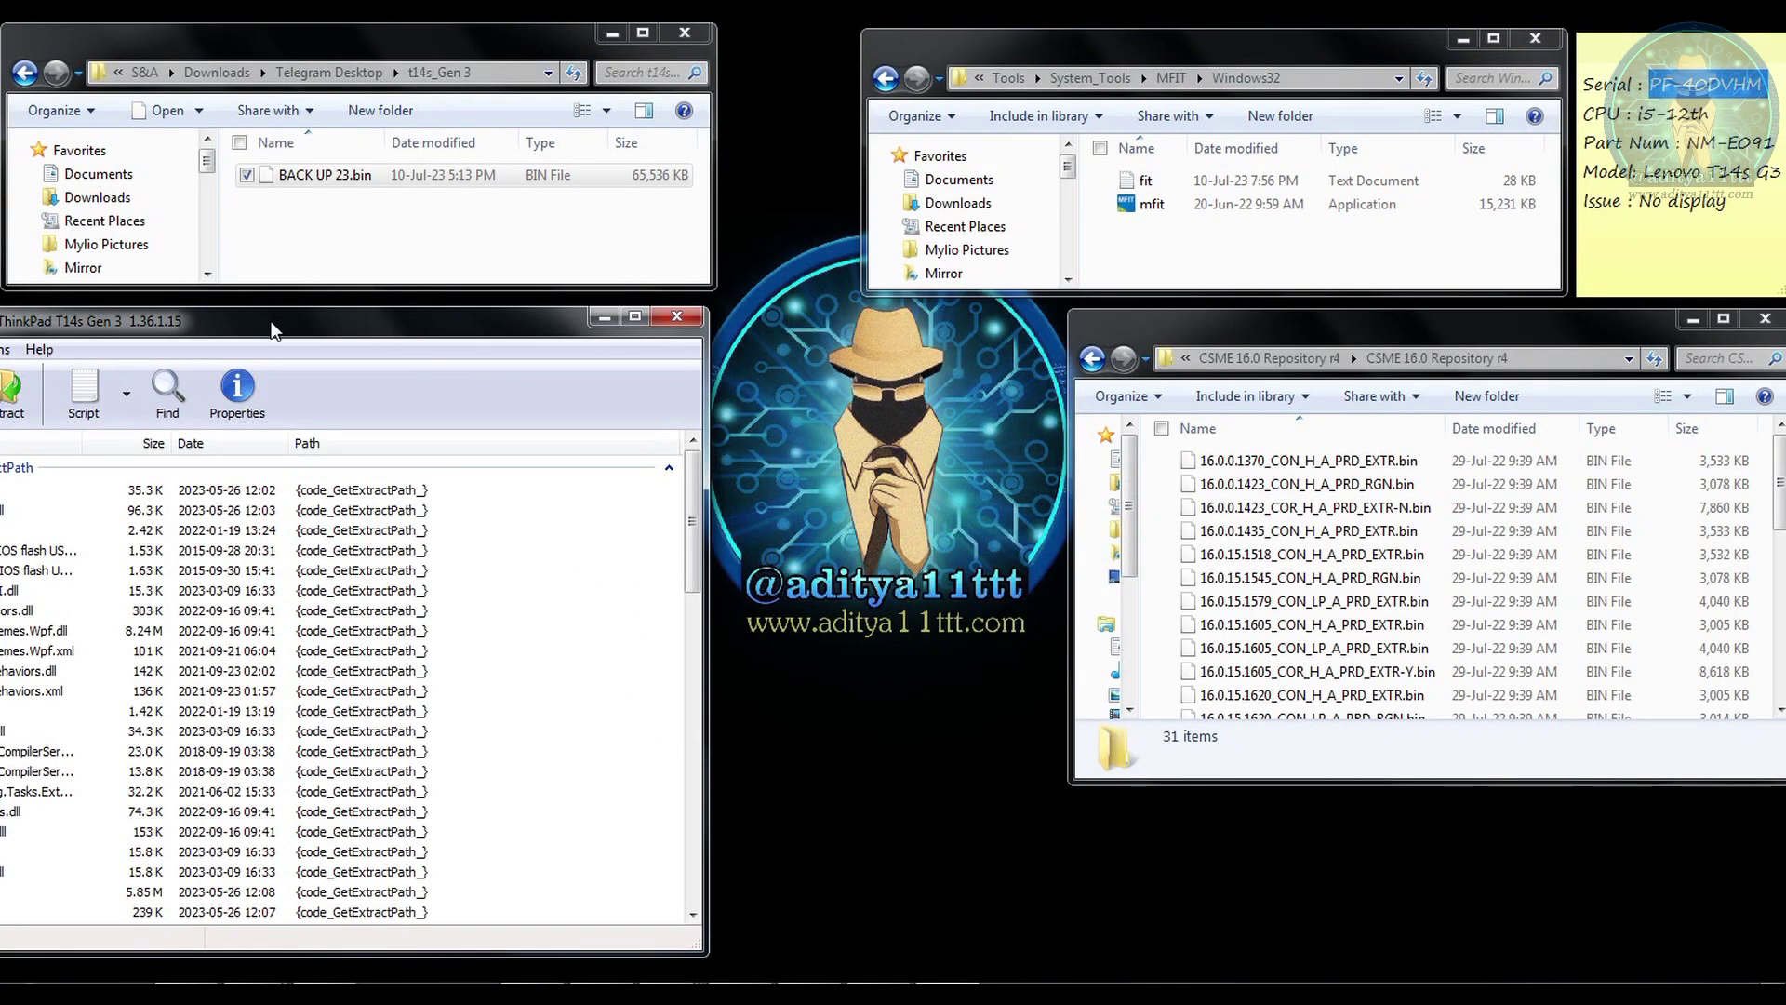
left_click_drag(272, 329, 410, 326)
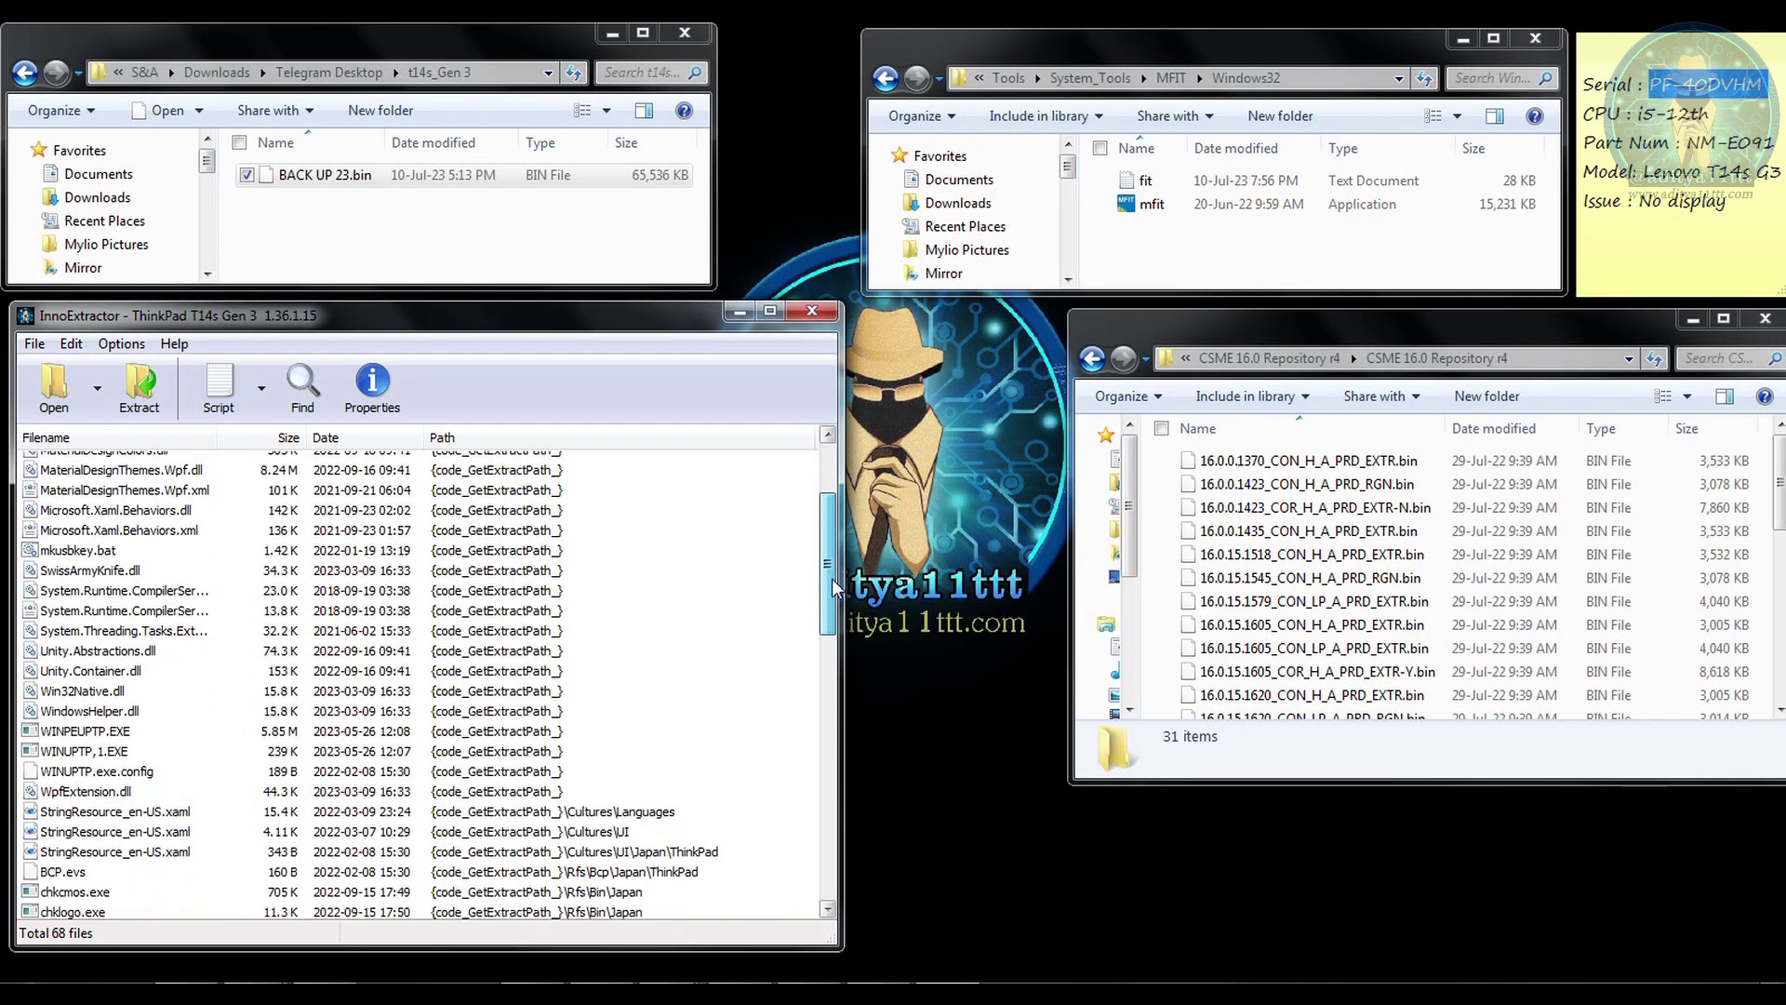
left_click_drag(834, 583, 833, 709)
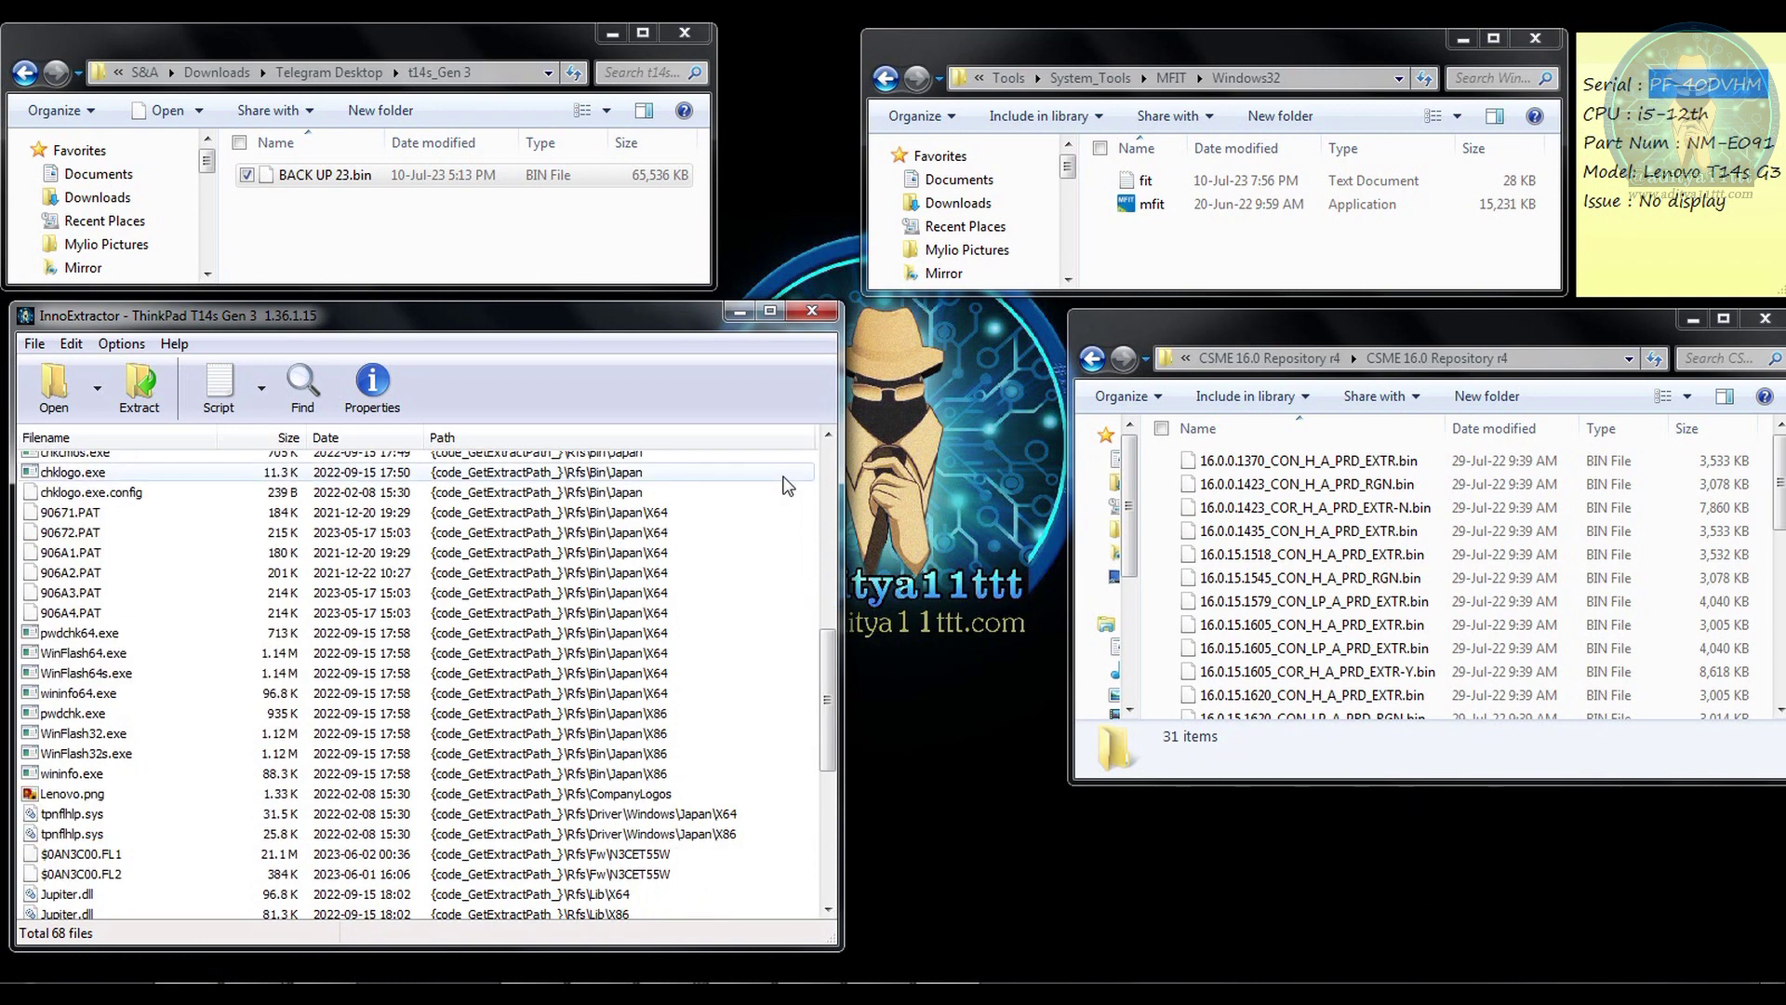
left_click_drag(826, 659, 831, 742)
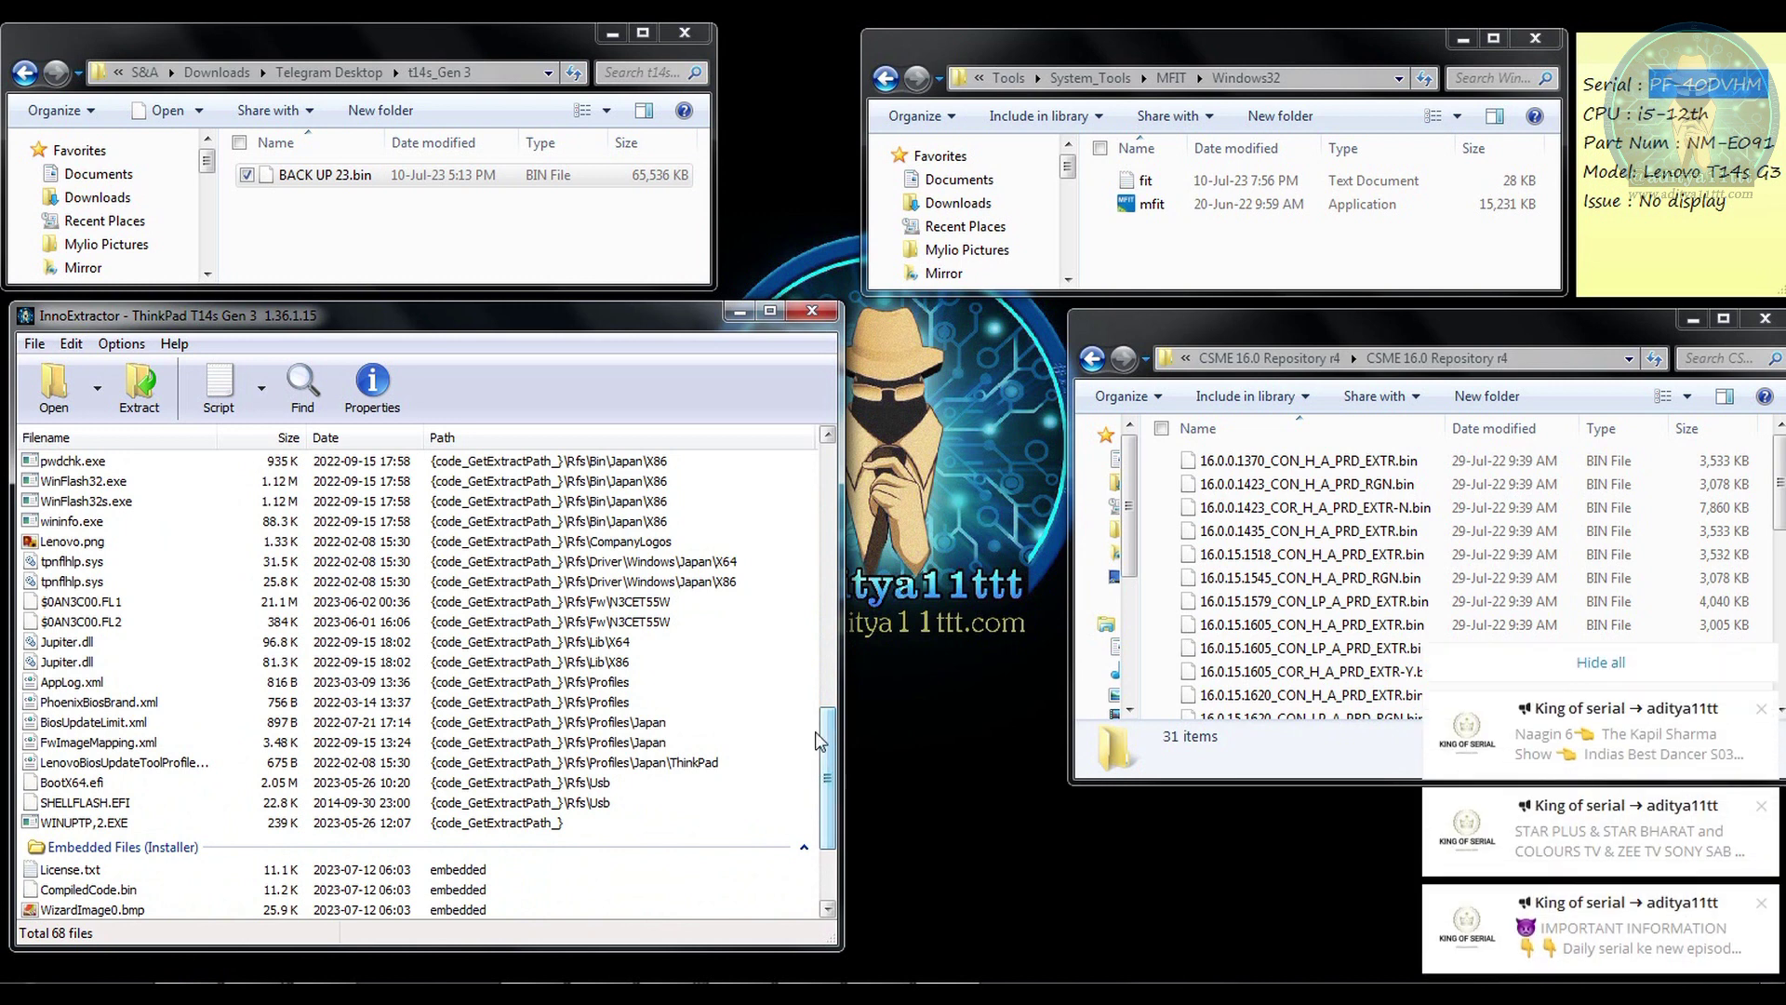
Dismiss the chat notifications and close the chat app window
left_click(1668, 679)
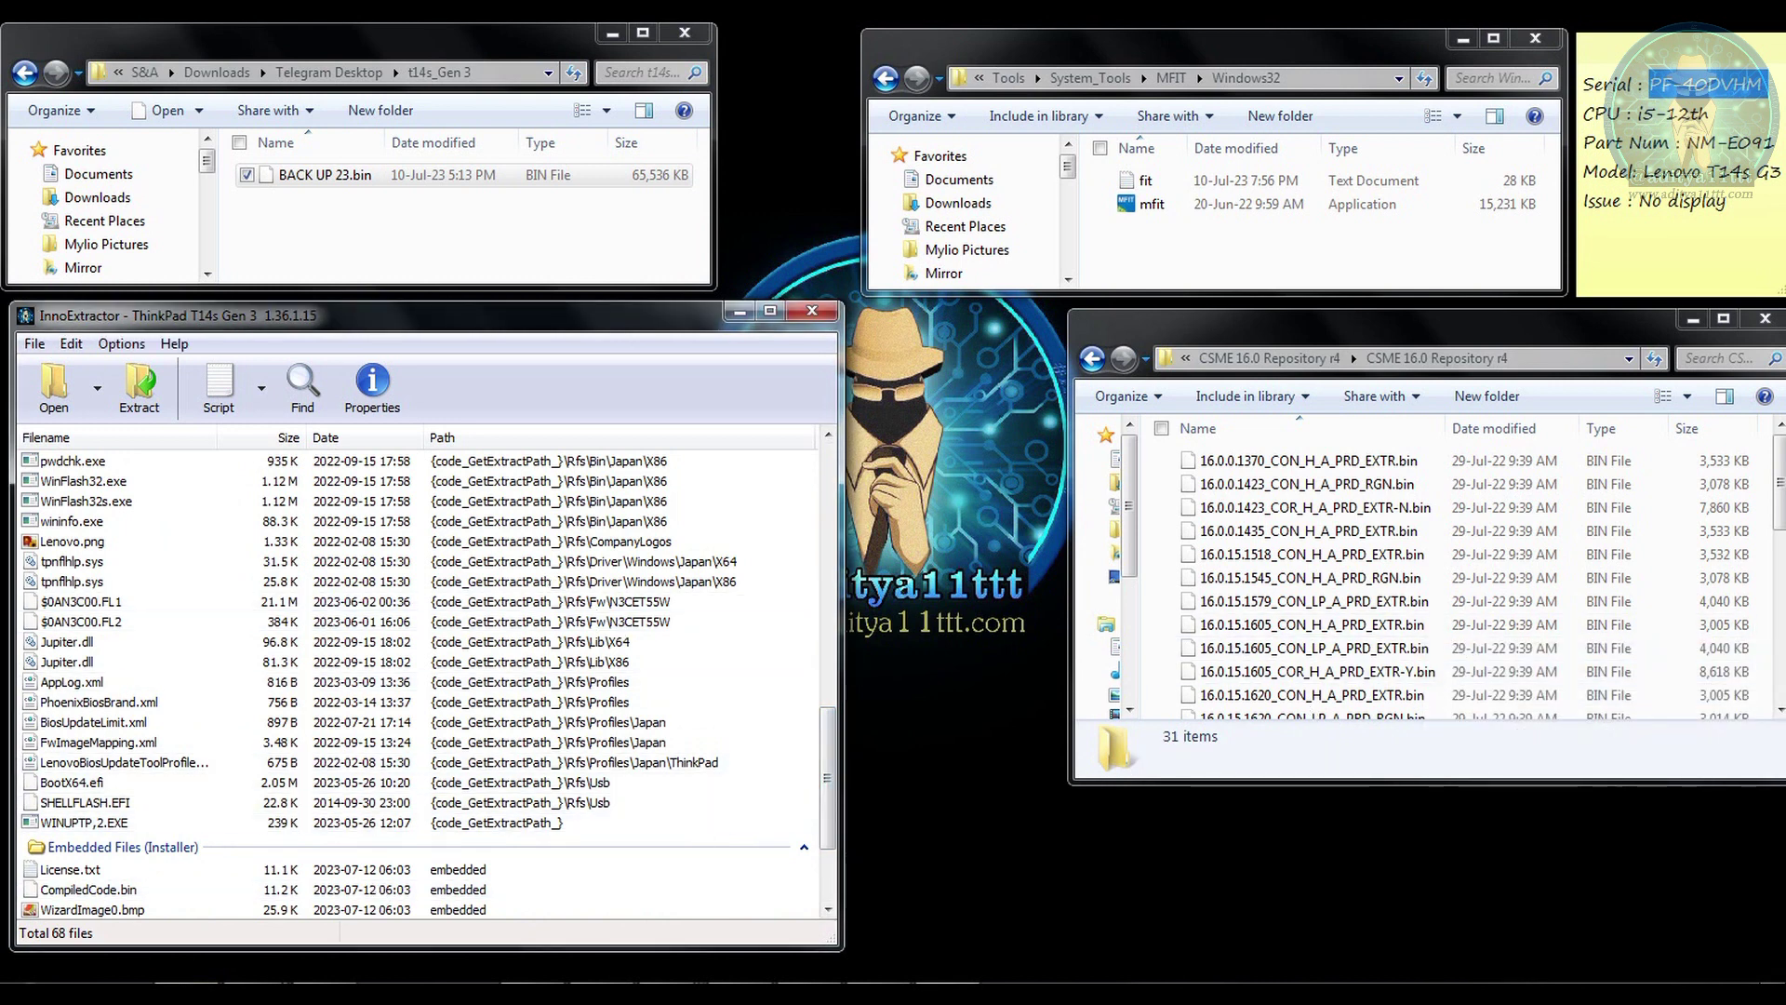
right_click(182, 991)
left_click(182, 942)
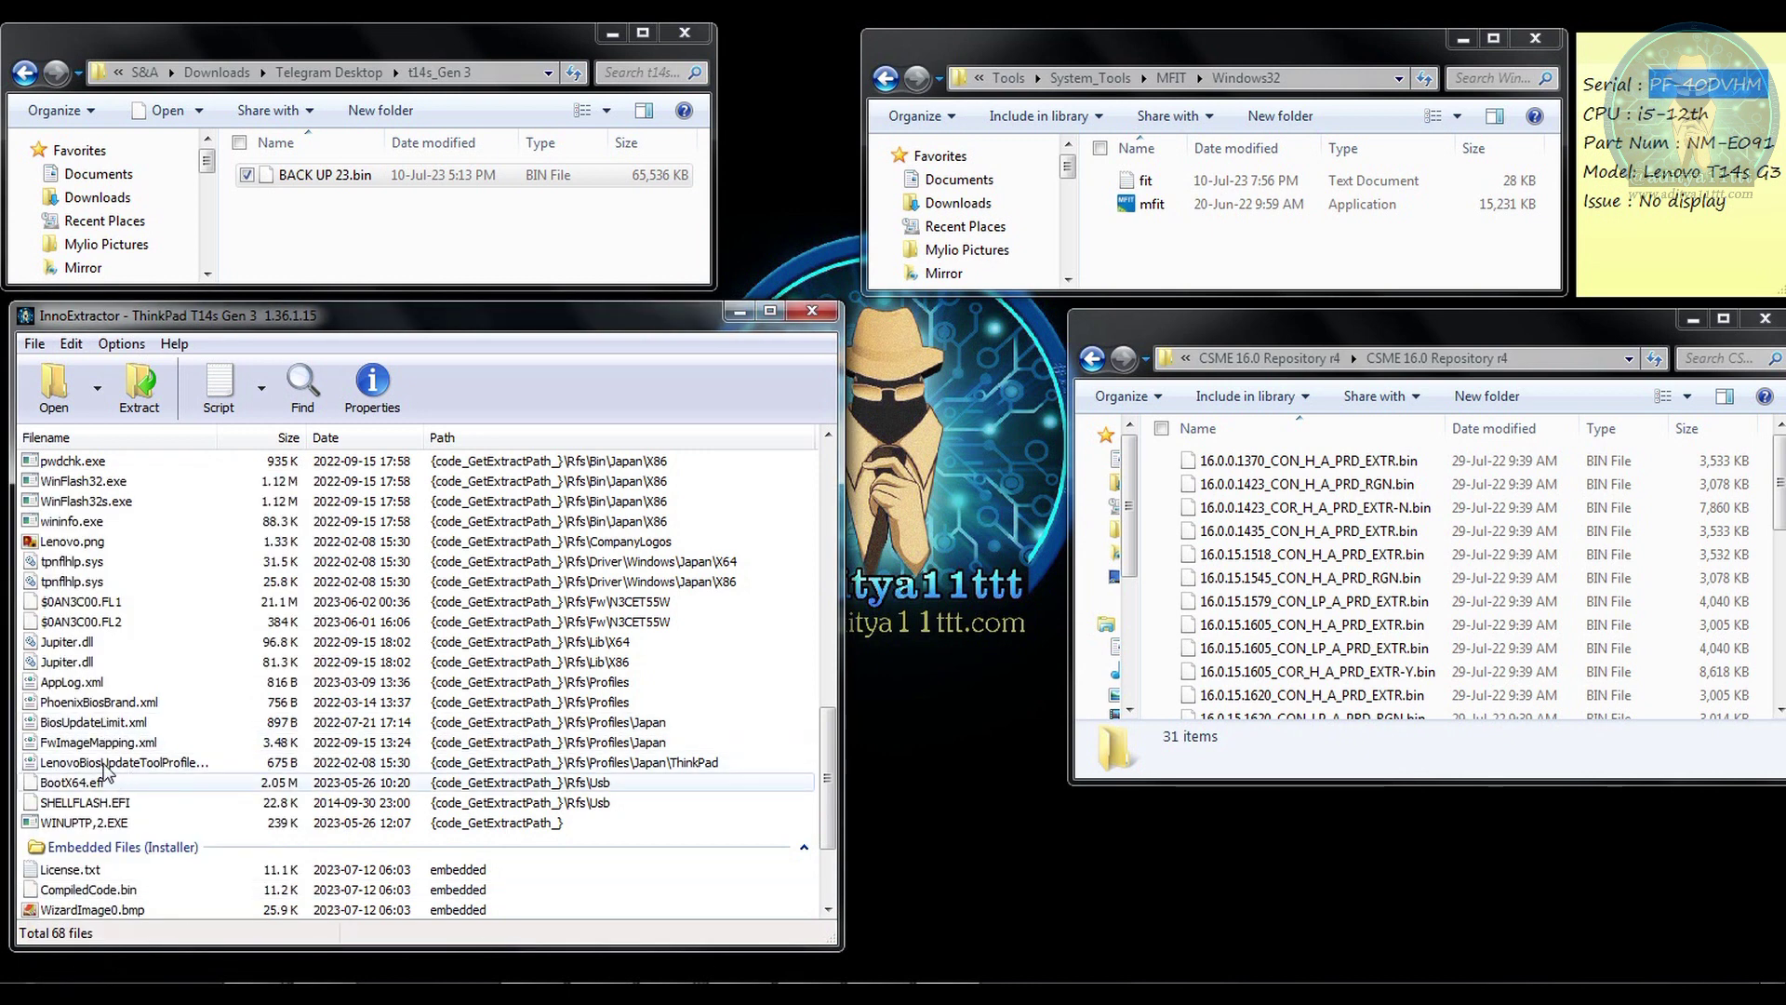
Extract $0AN3C00.FL1 and $0AN3C00.FL2 into the t14s_Gen 3 folder
left_click(104, 603)
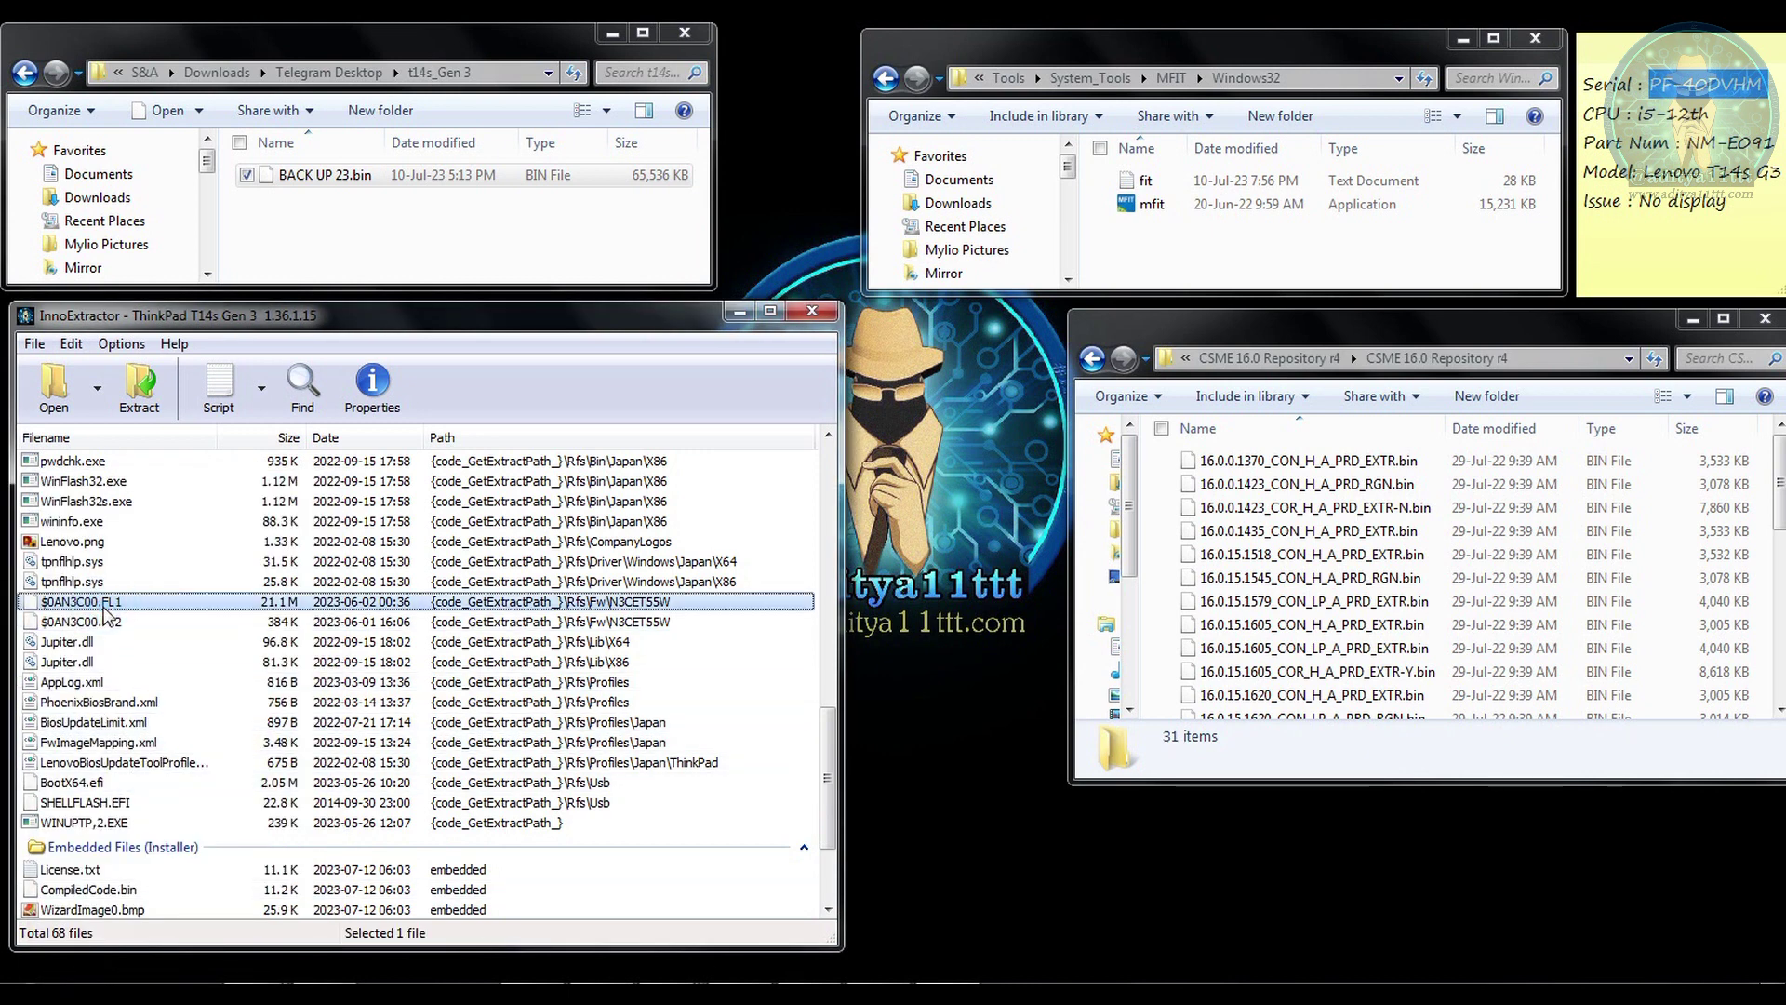
left_click(105, 622, "shift")
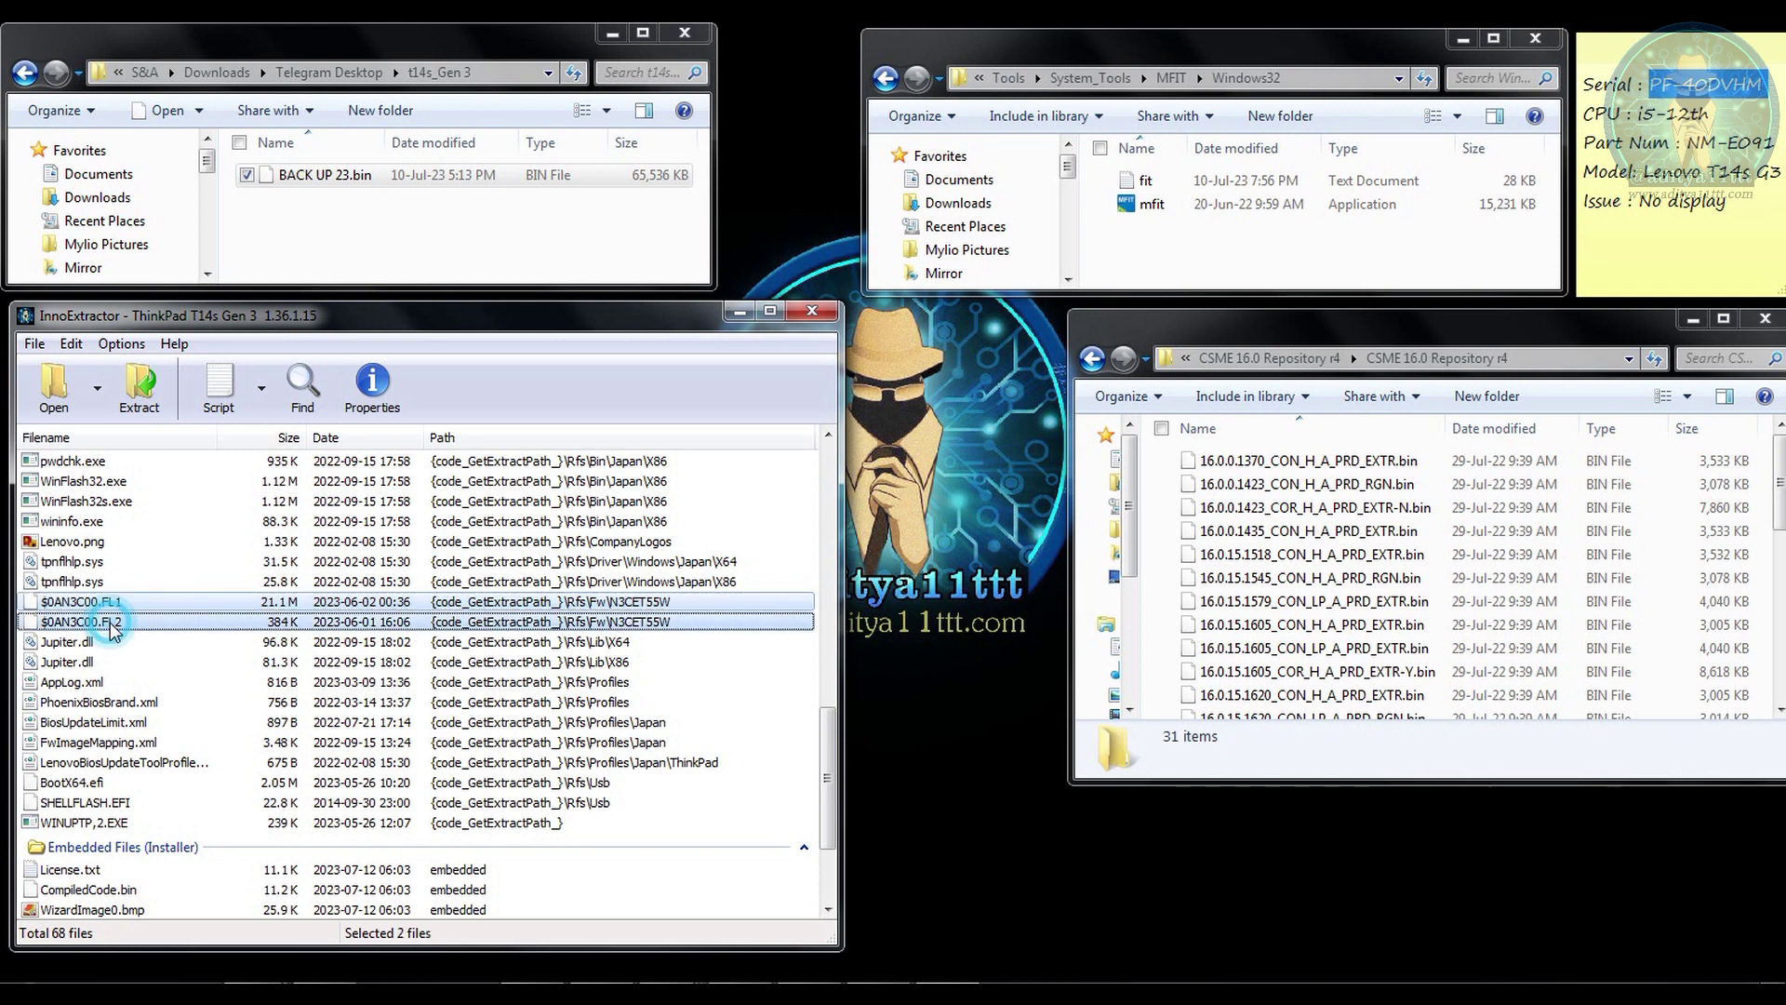
left_click_drag(96, 602, 146, 584)
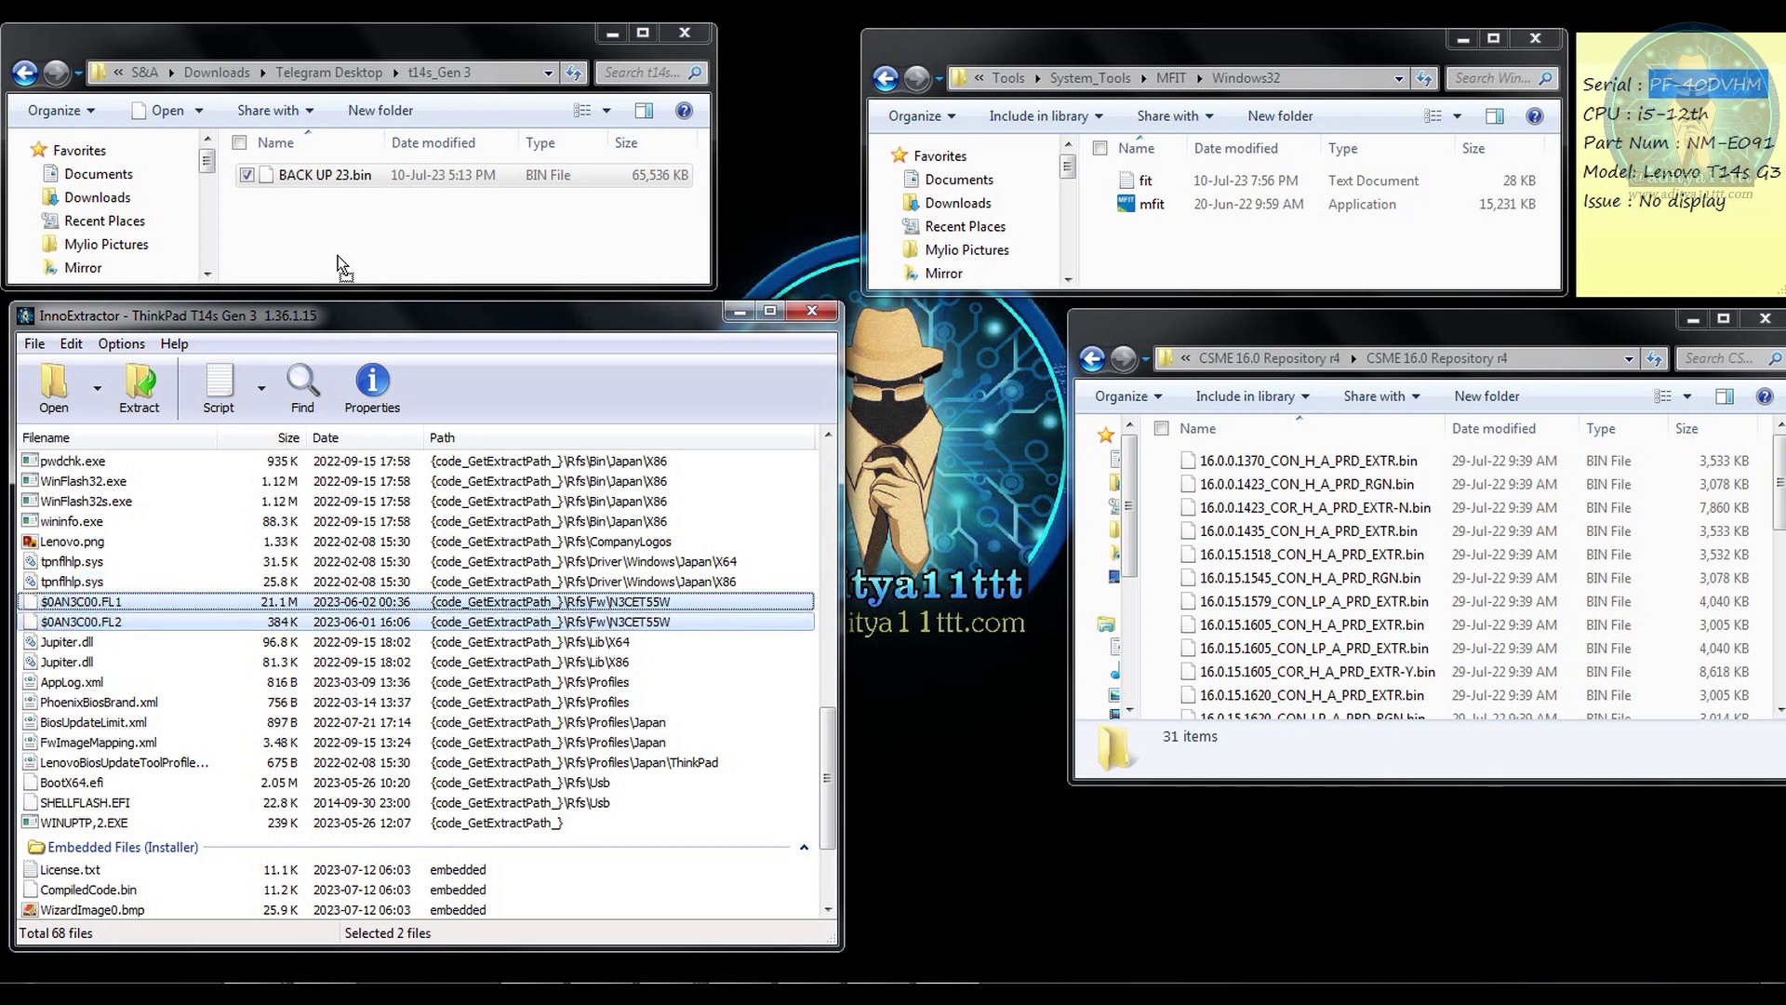
left_click_drag(342, 251, 344, 250)
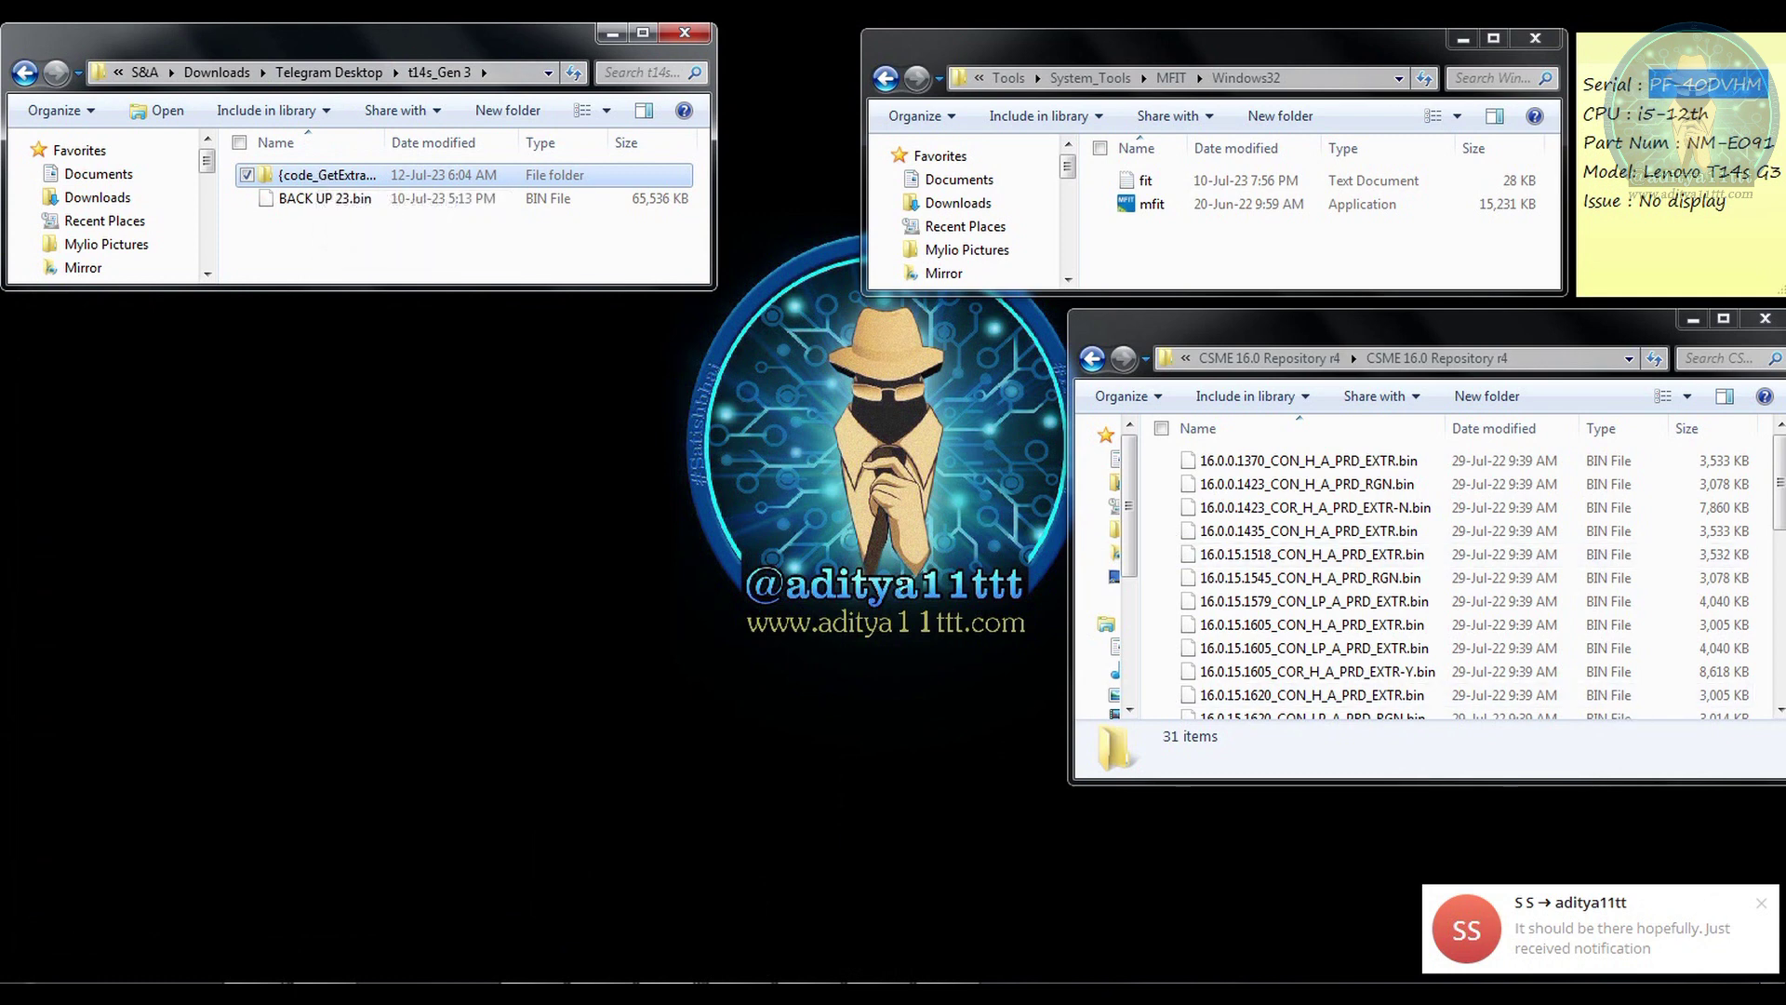
Open $0AN3C00.FL1 from {code_GetExtractPath_}\Rfs\Fw\N3CET55W in HxD
left_click(1764, 910)
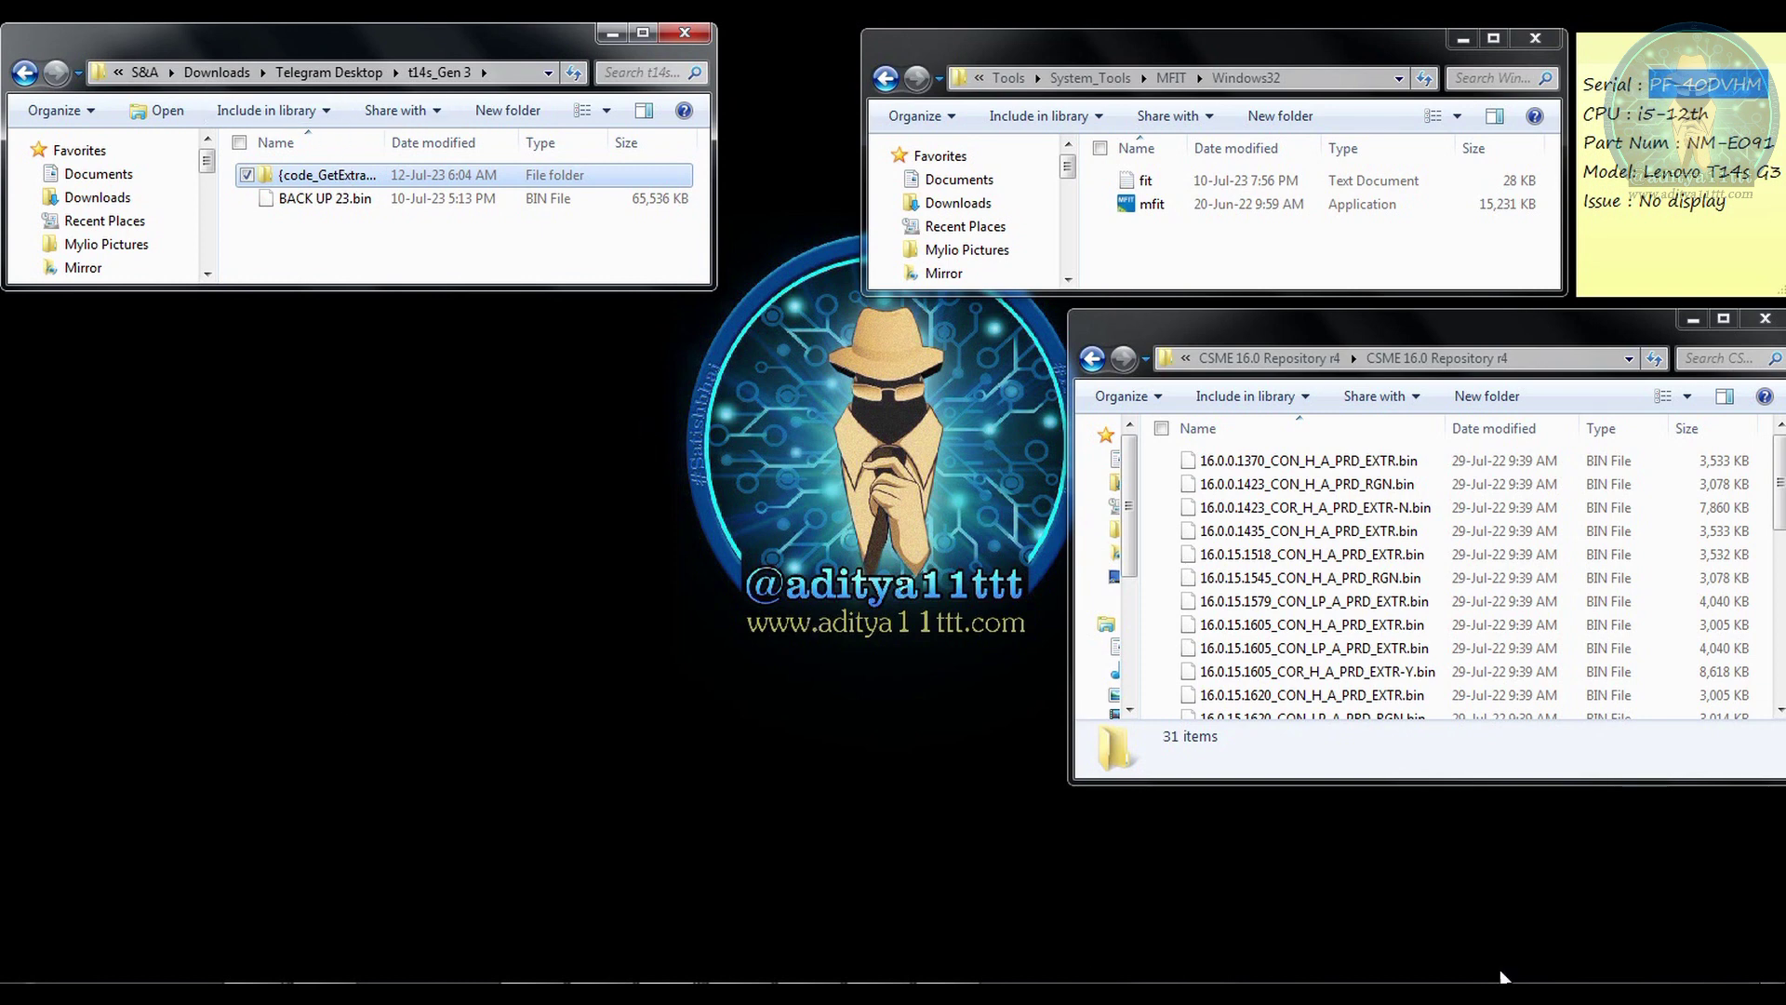
double_click(390, 175)
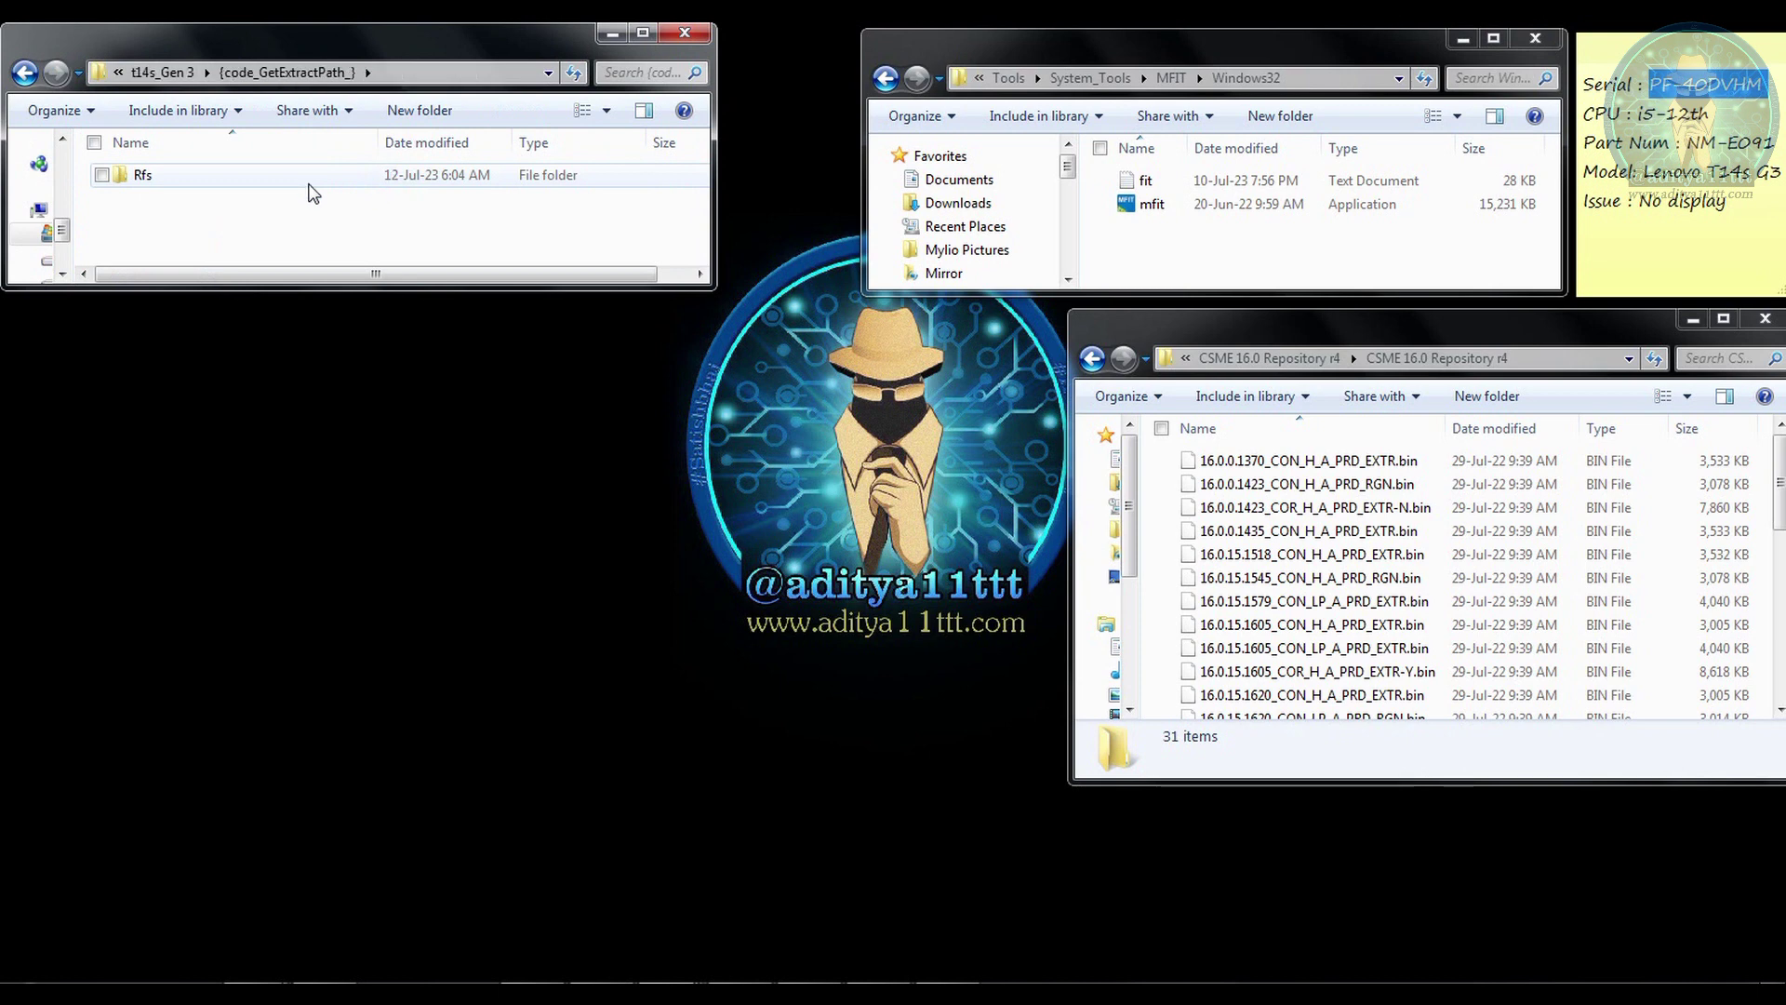
double_click(224, 175)
double_click(183, 167)
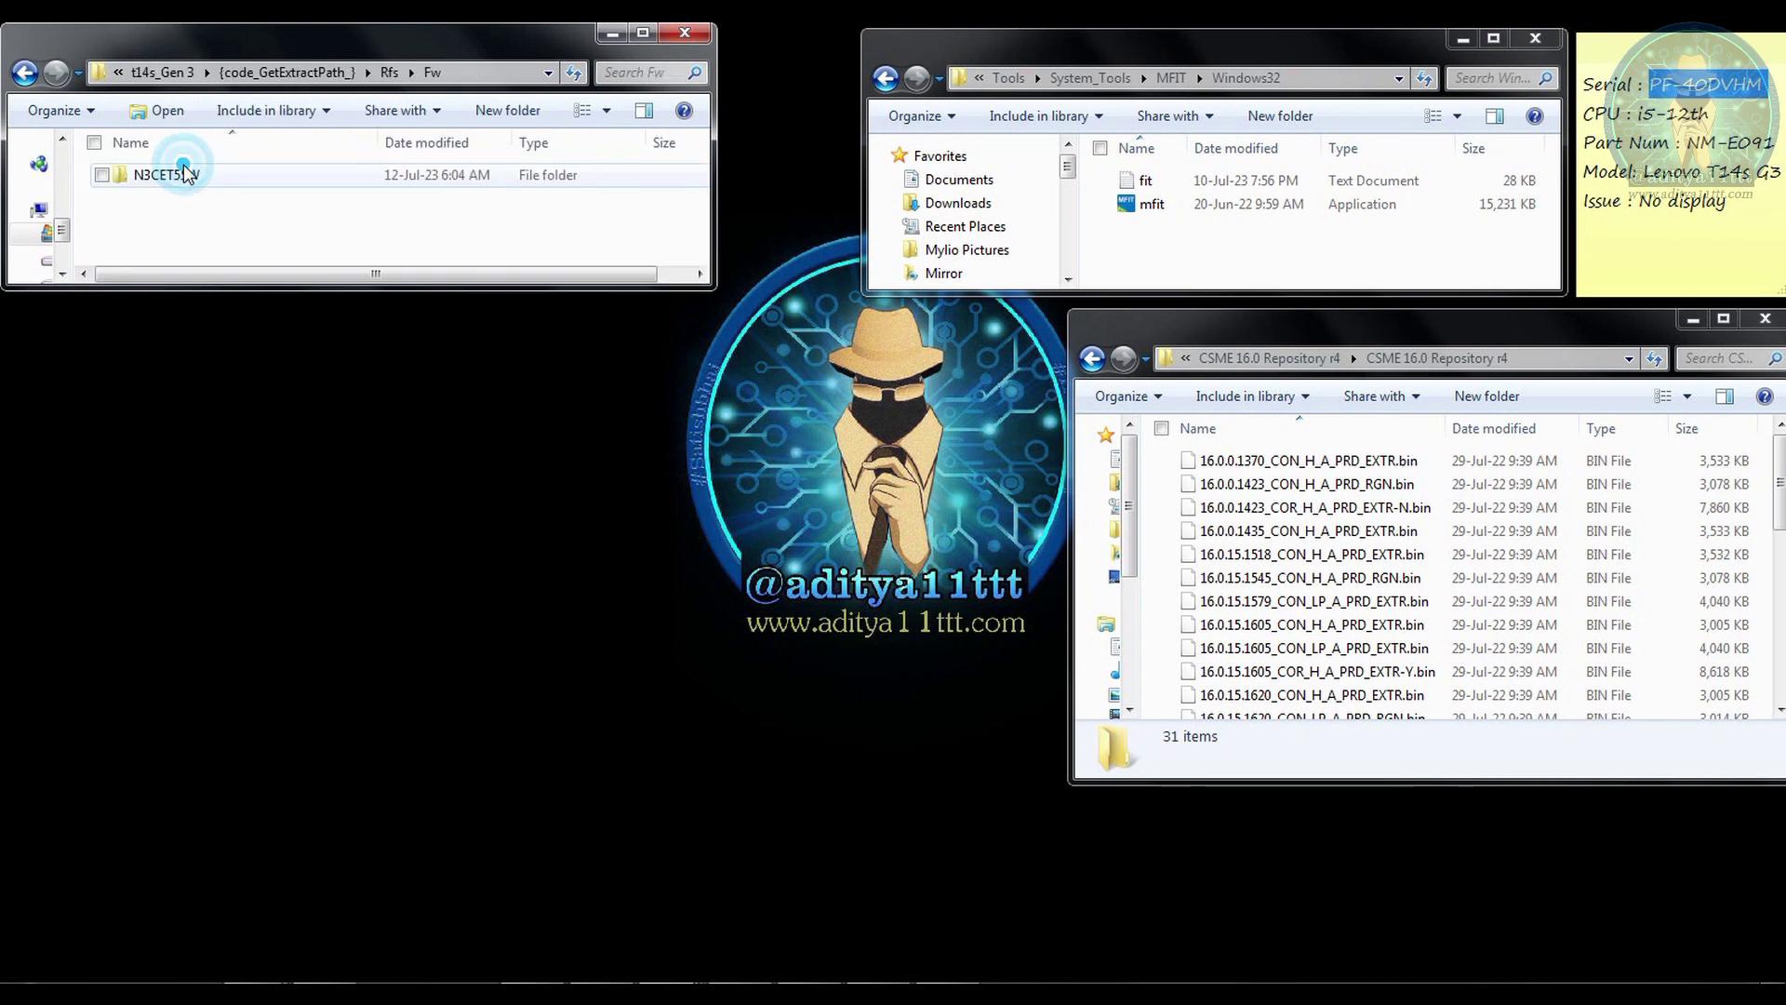
left_click(199, 181)
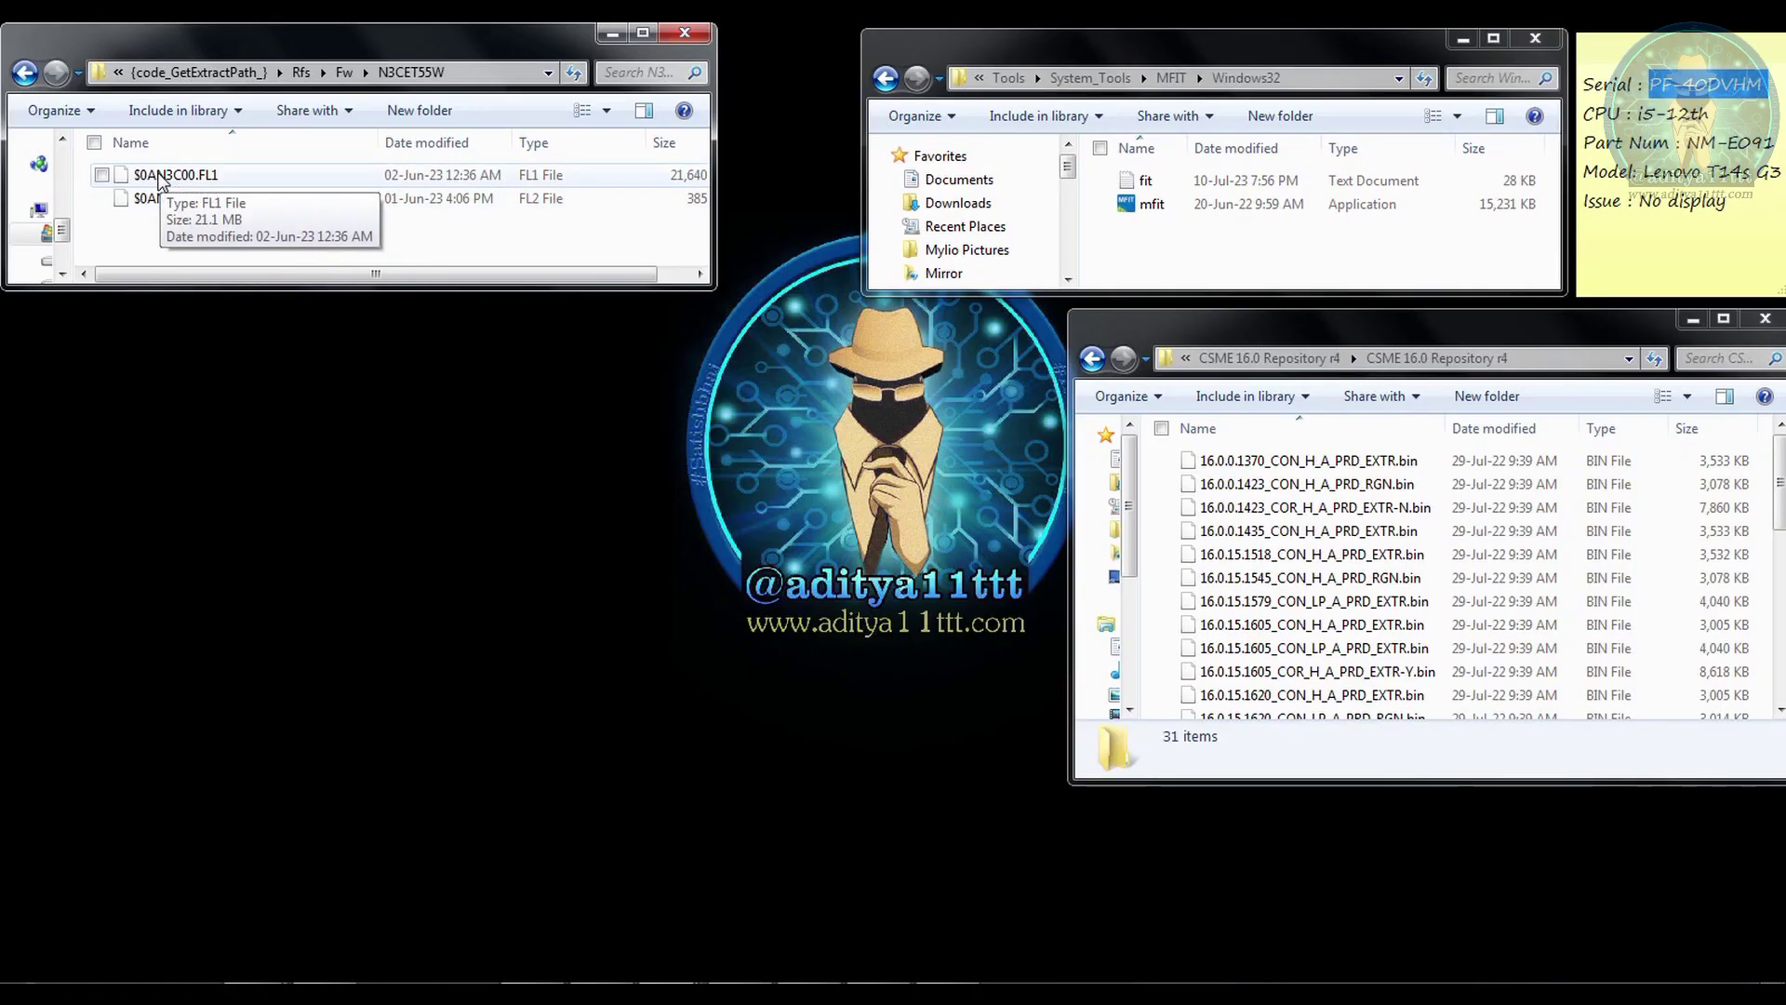
left_click_drag(156, 177, 565, 716)
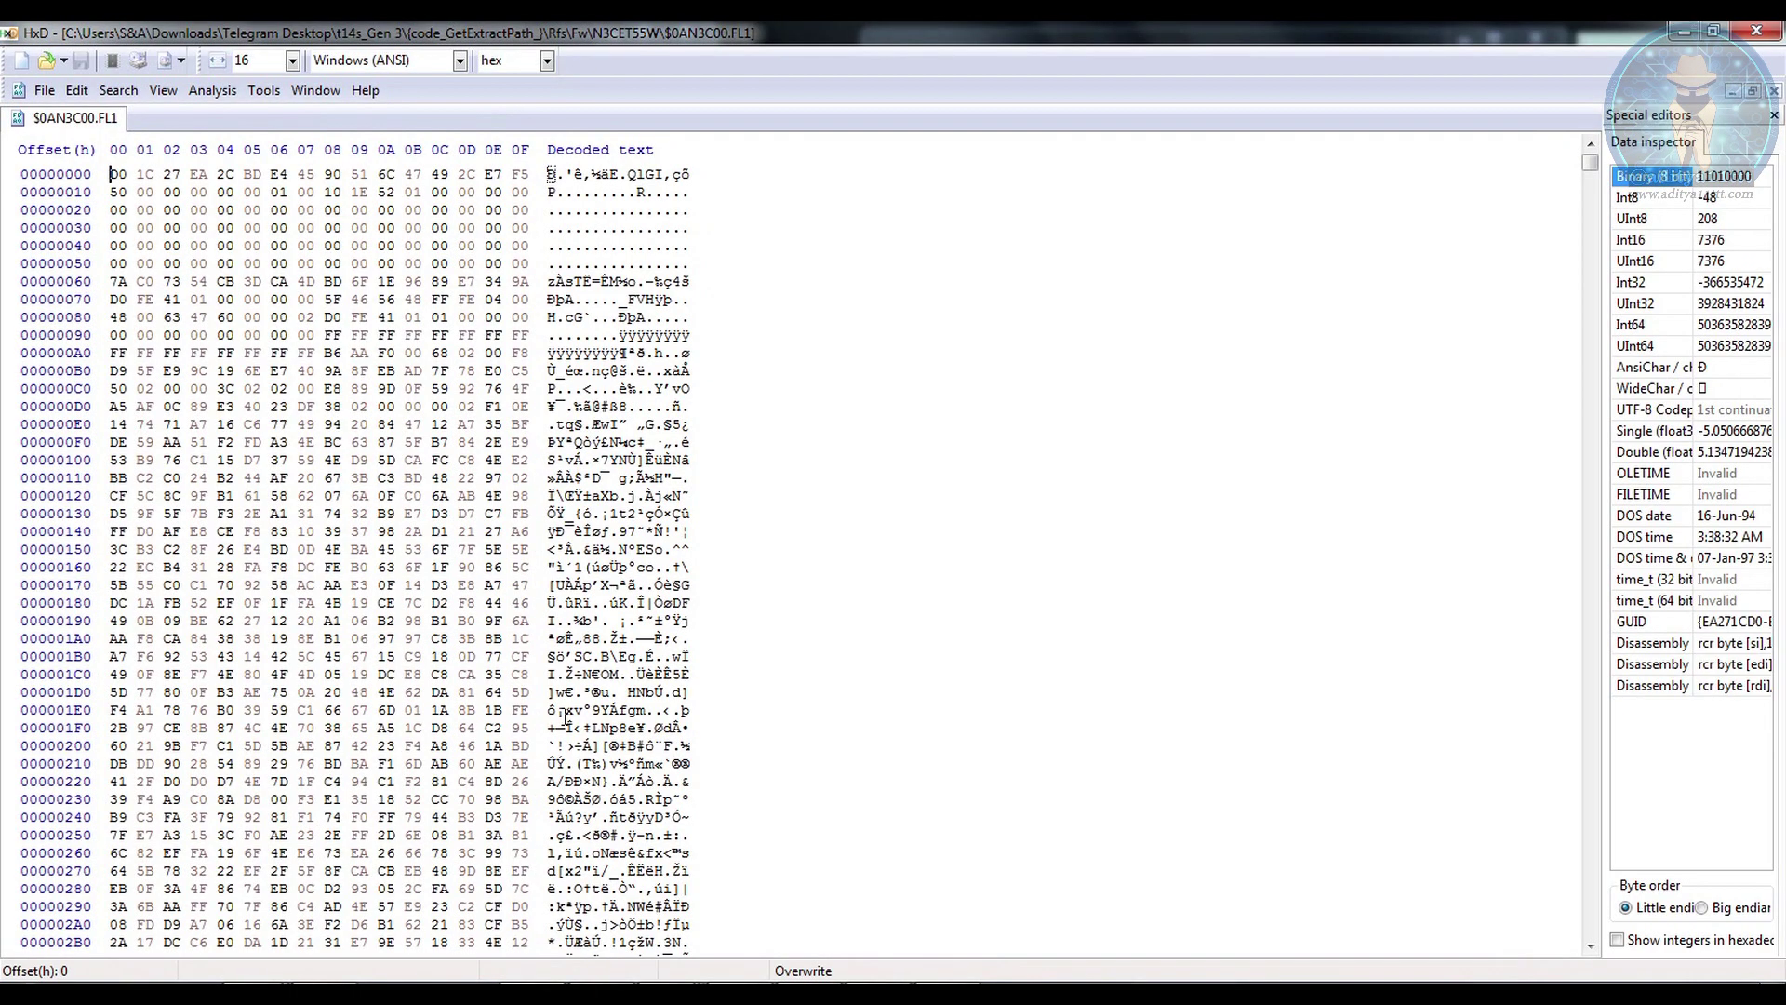
Go back to the t14s_Gen 3 folder and open BACK UP 23.bin in HxD as well
left_click(1677, 32)
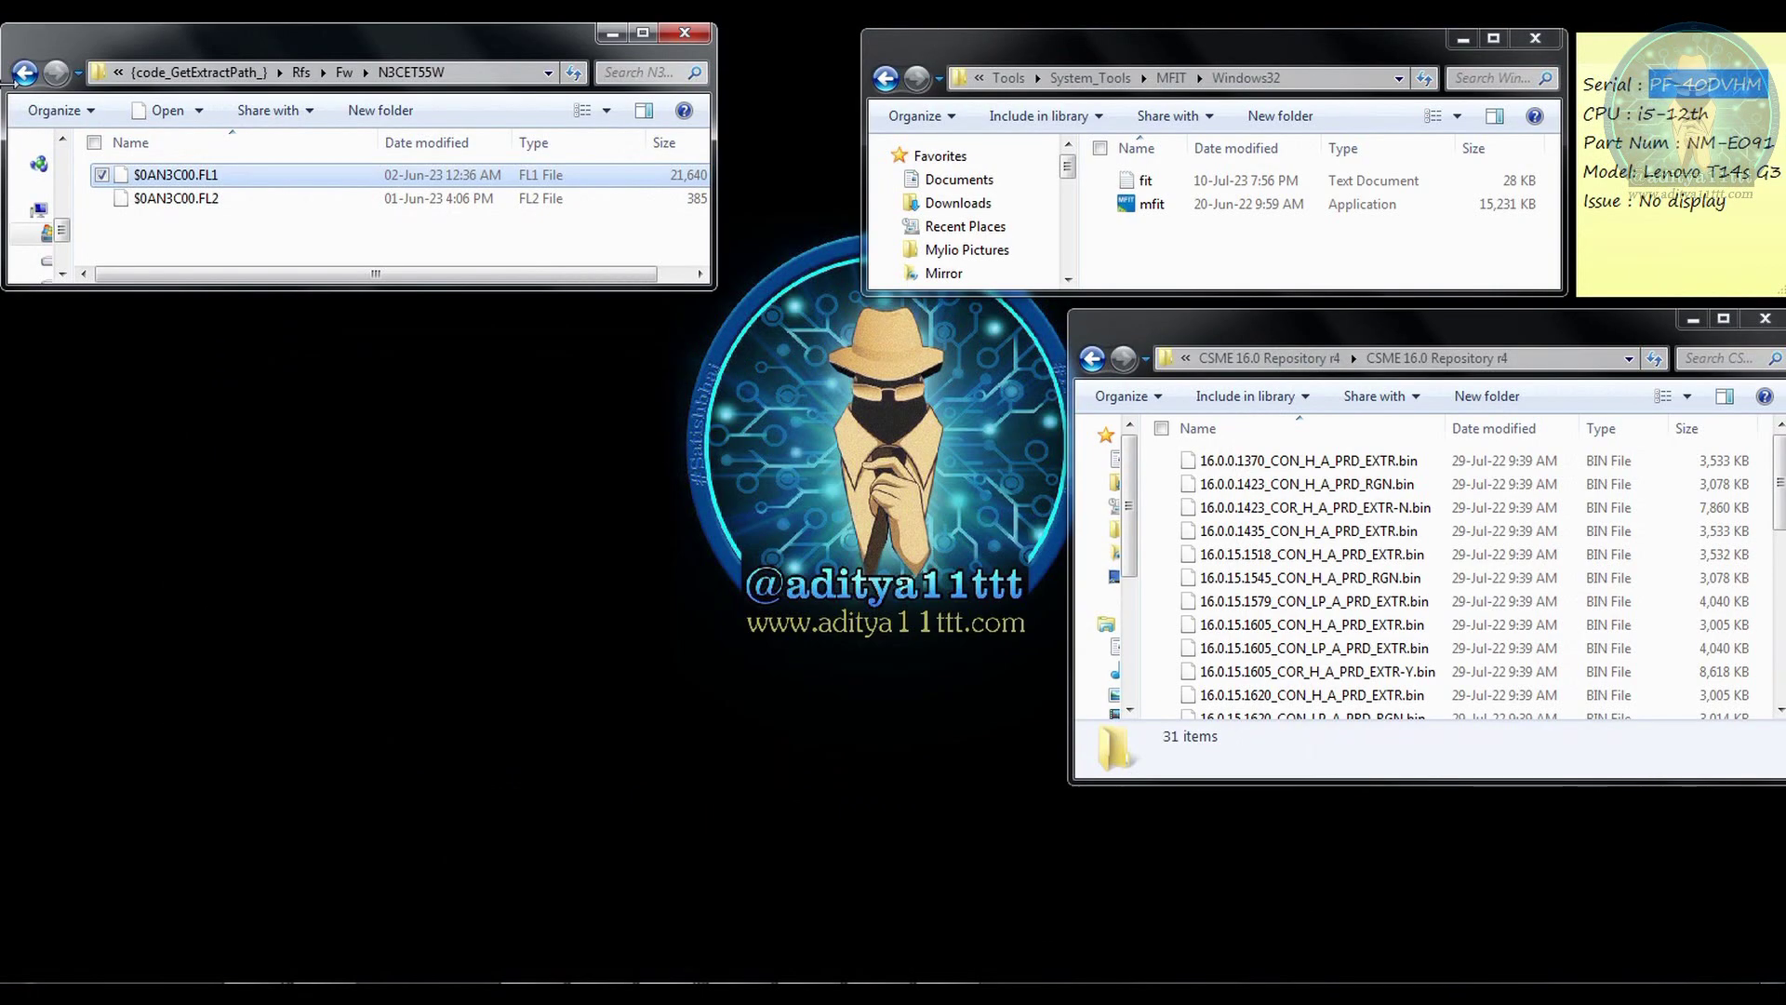
left_click(23, 75)
left_click(24, 75)
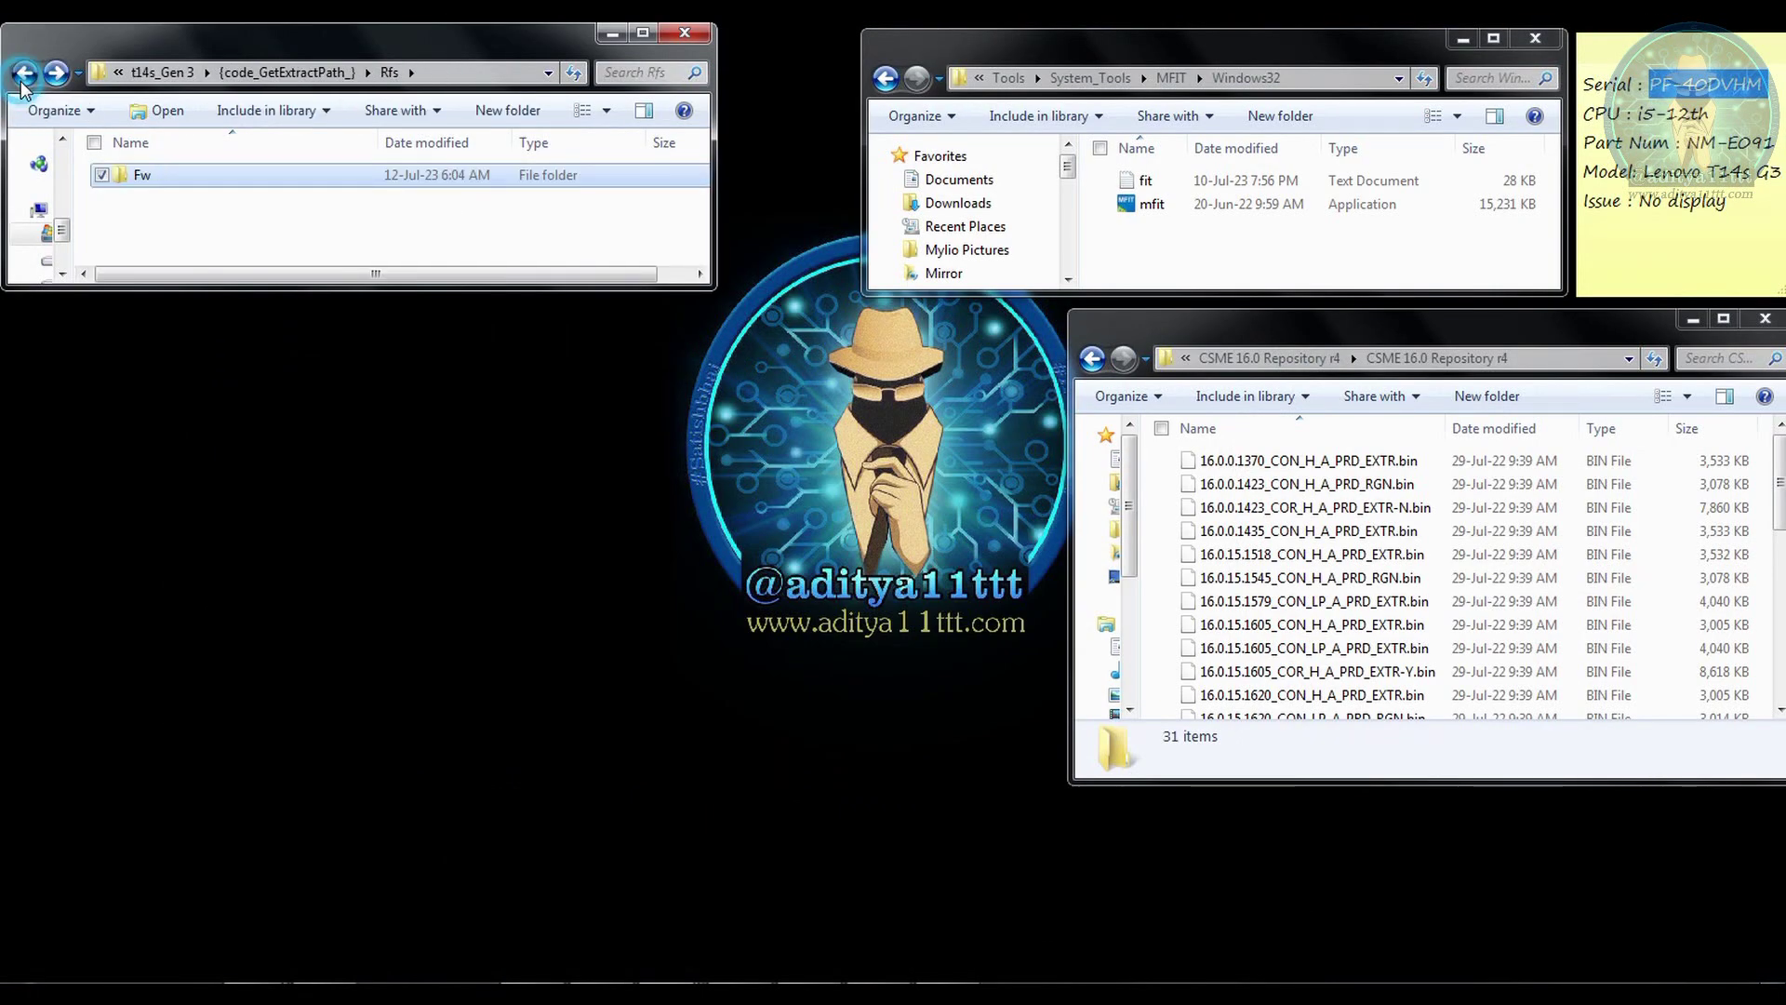
left_click(23, 74)
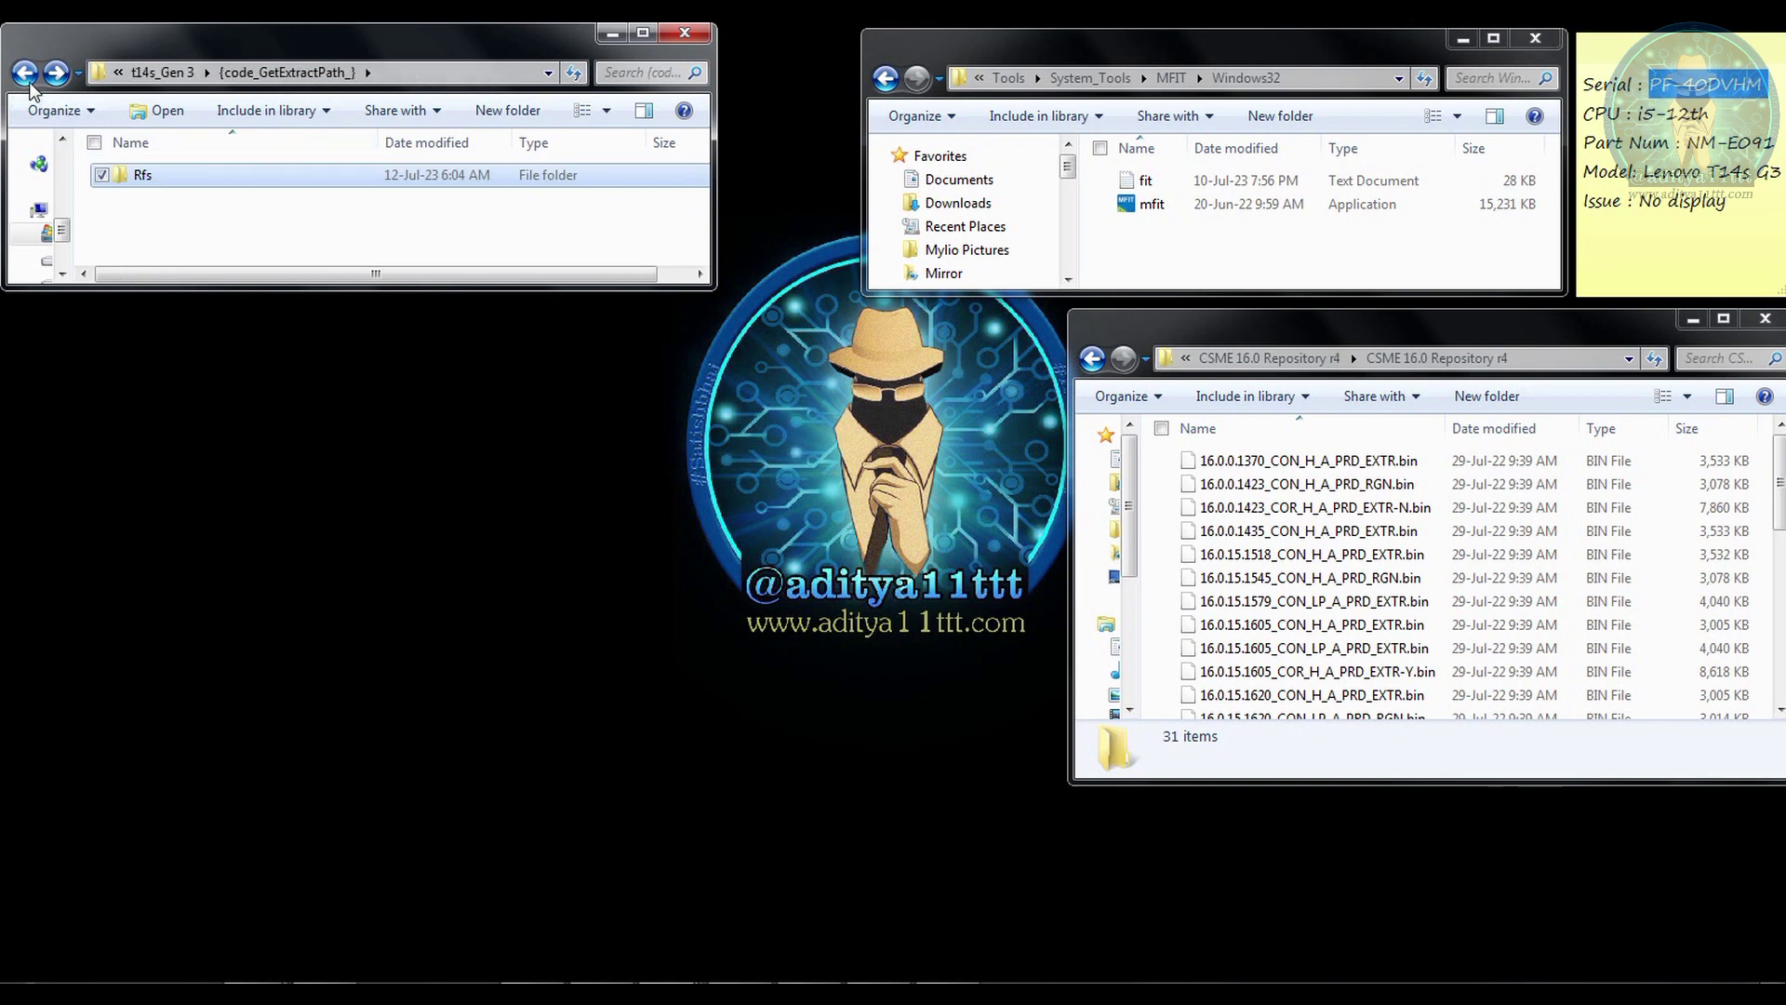
left_click(23, 74)
left_click_drag(142, 198, 973, 719)
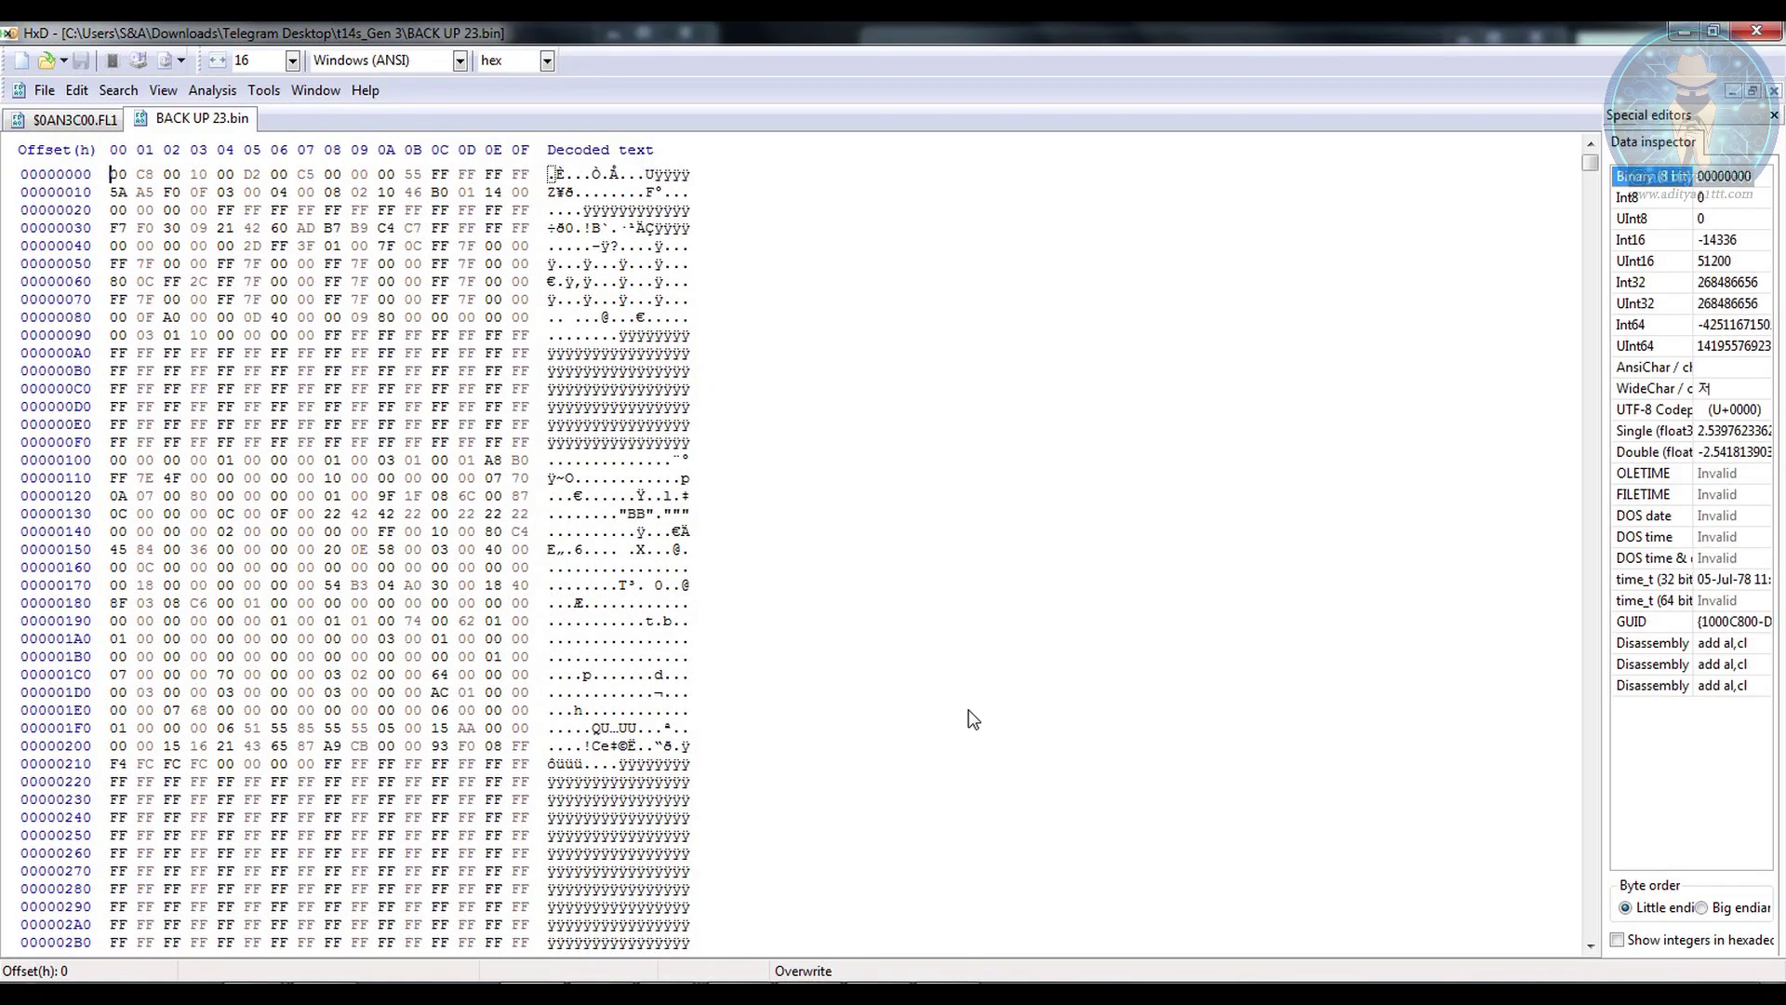
left_click(1691, 36)
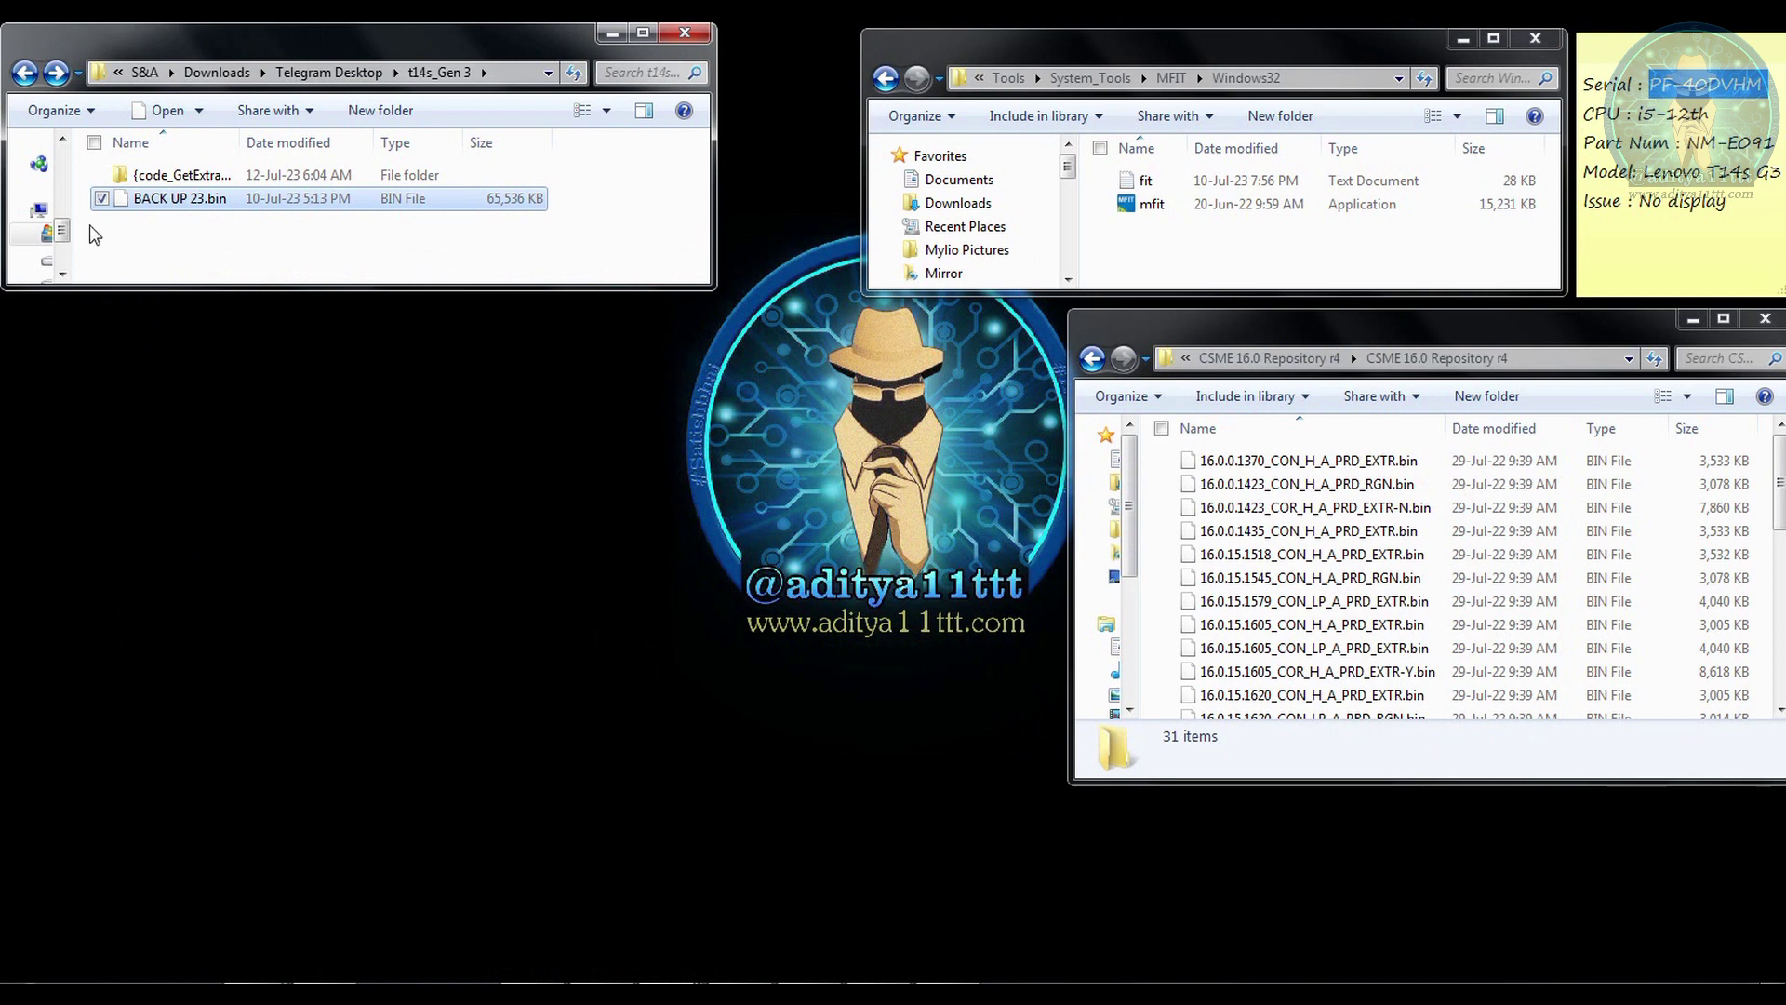
Load BACK UP 23.bin into UEFITool and expand its Intel image to show Descriptor, ME, Padding, BIOS
left_click_drag(132, 198, 268, 639)
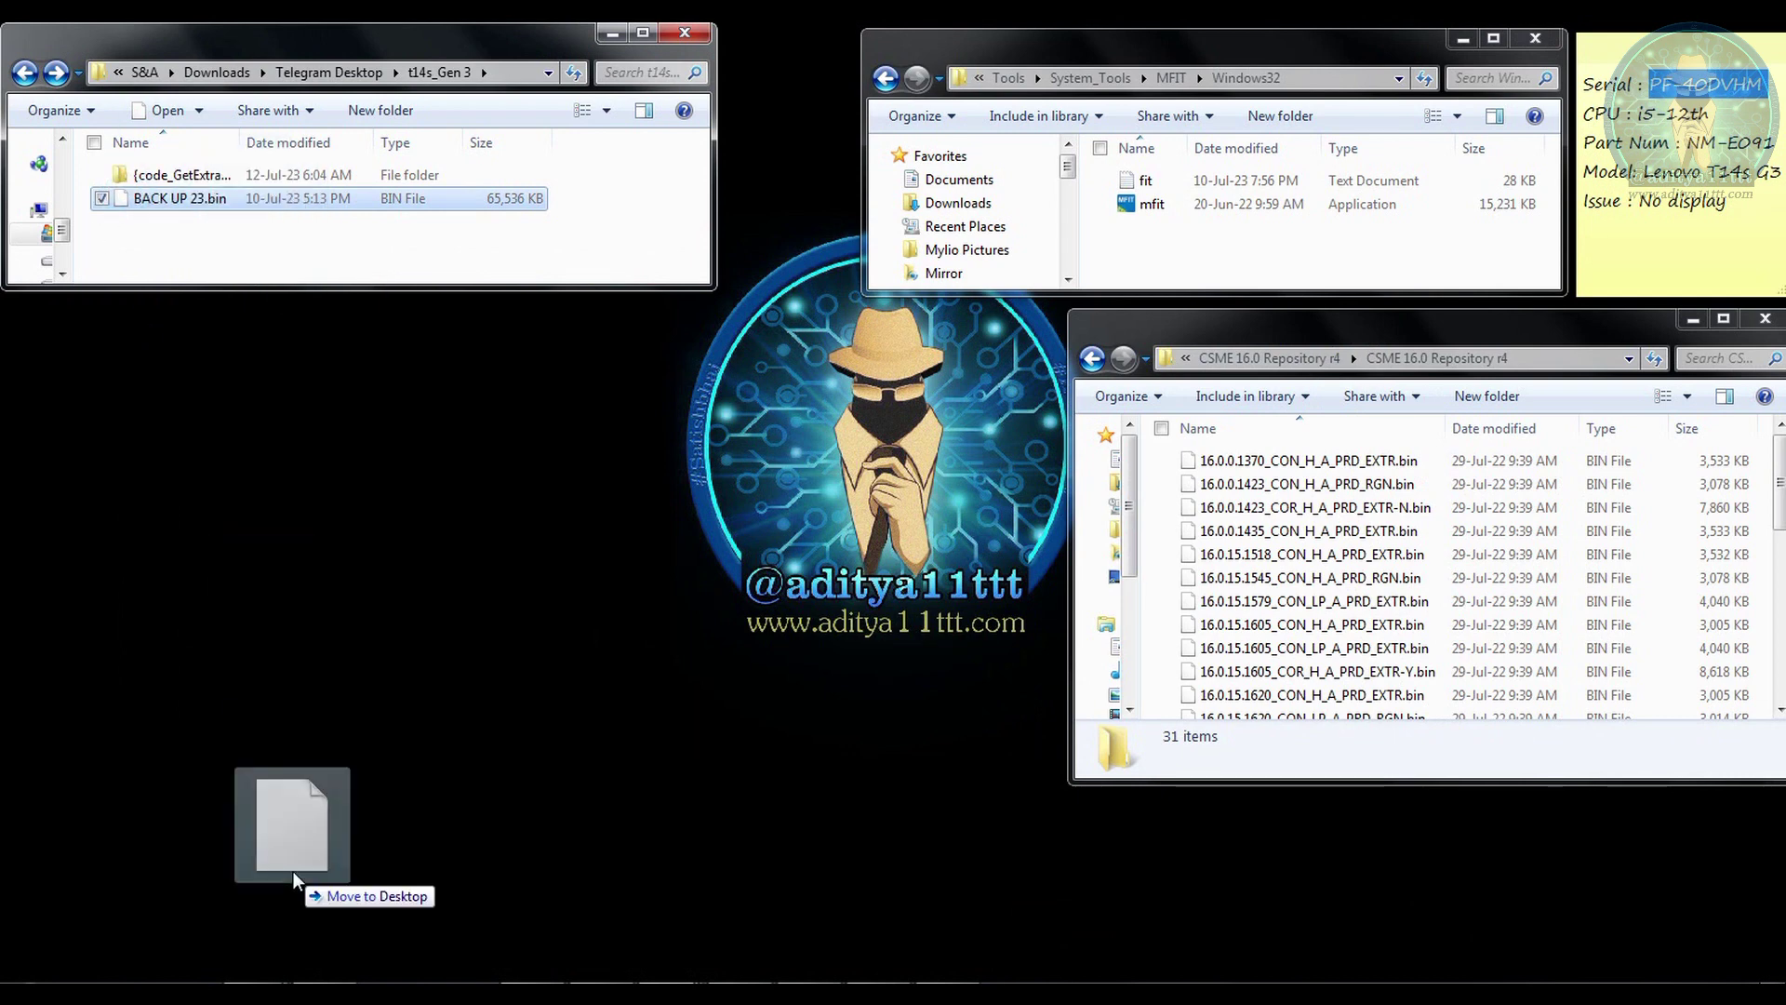
left_click_drag(293, 879, 354, 593)
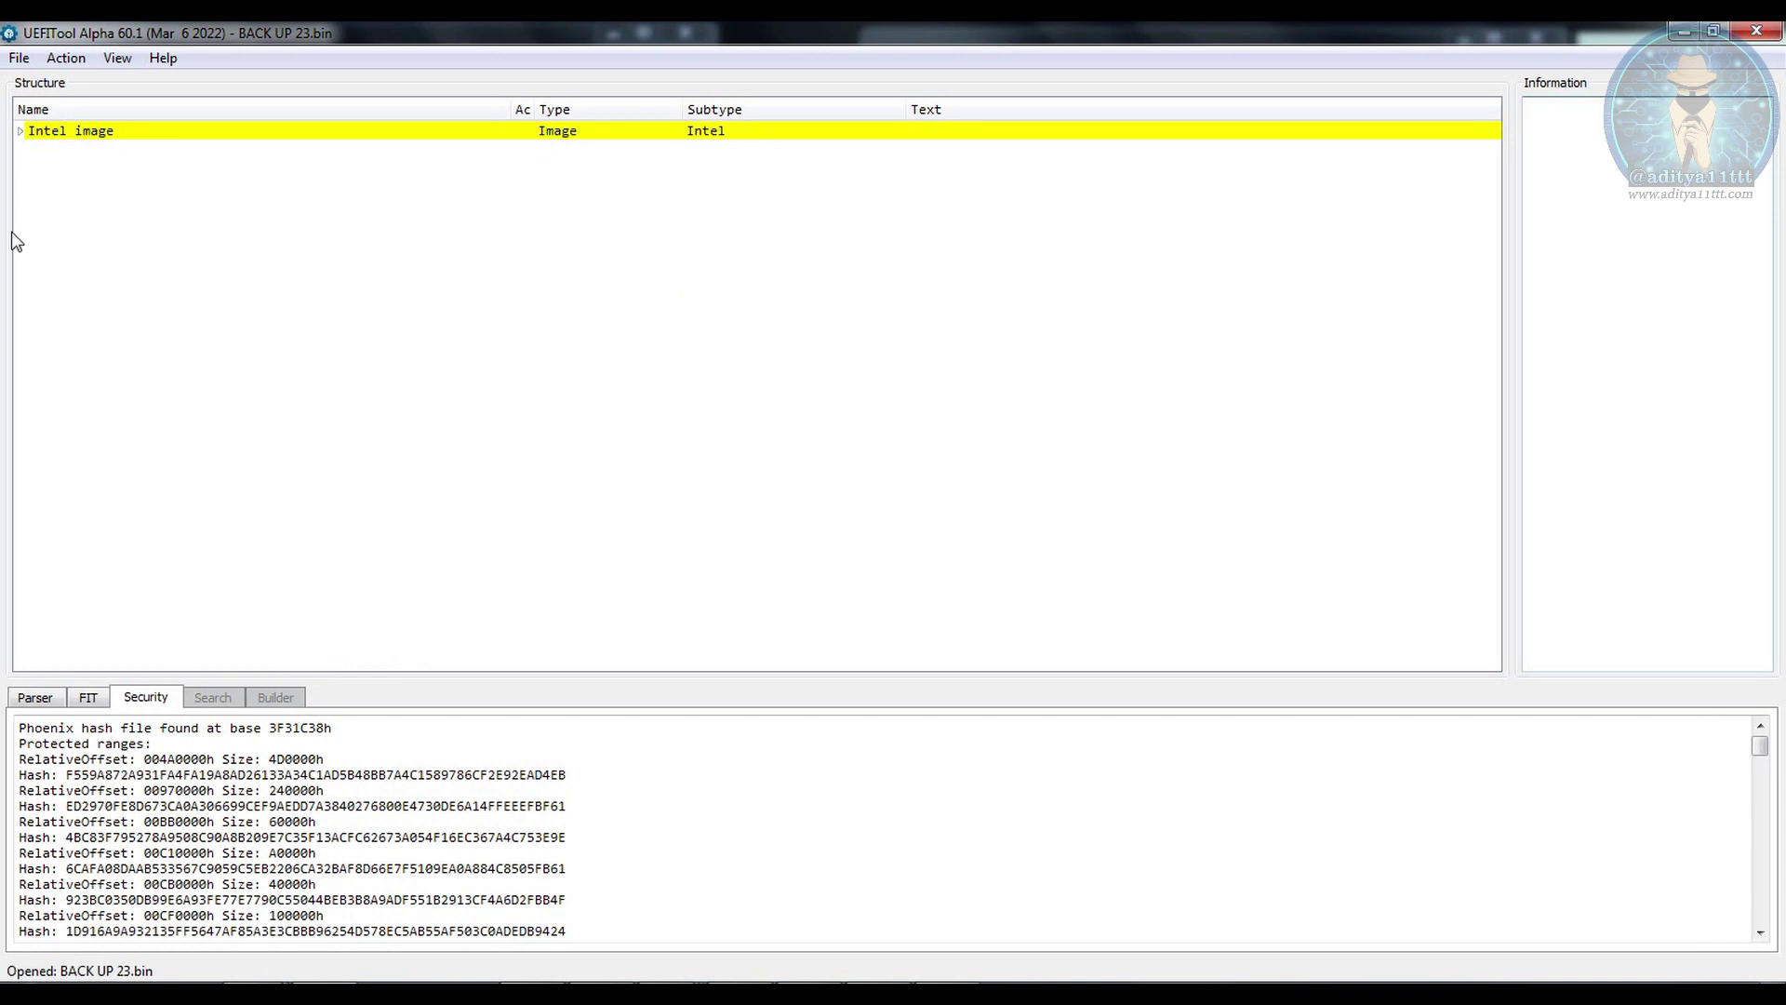
left_click(19, 131)
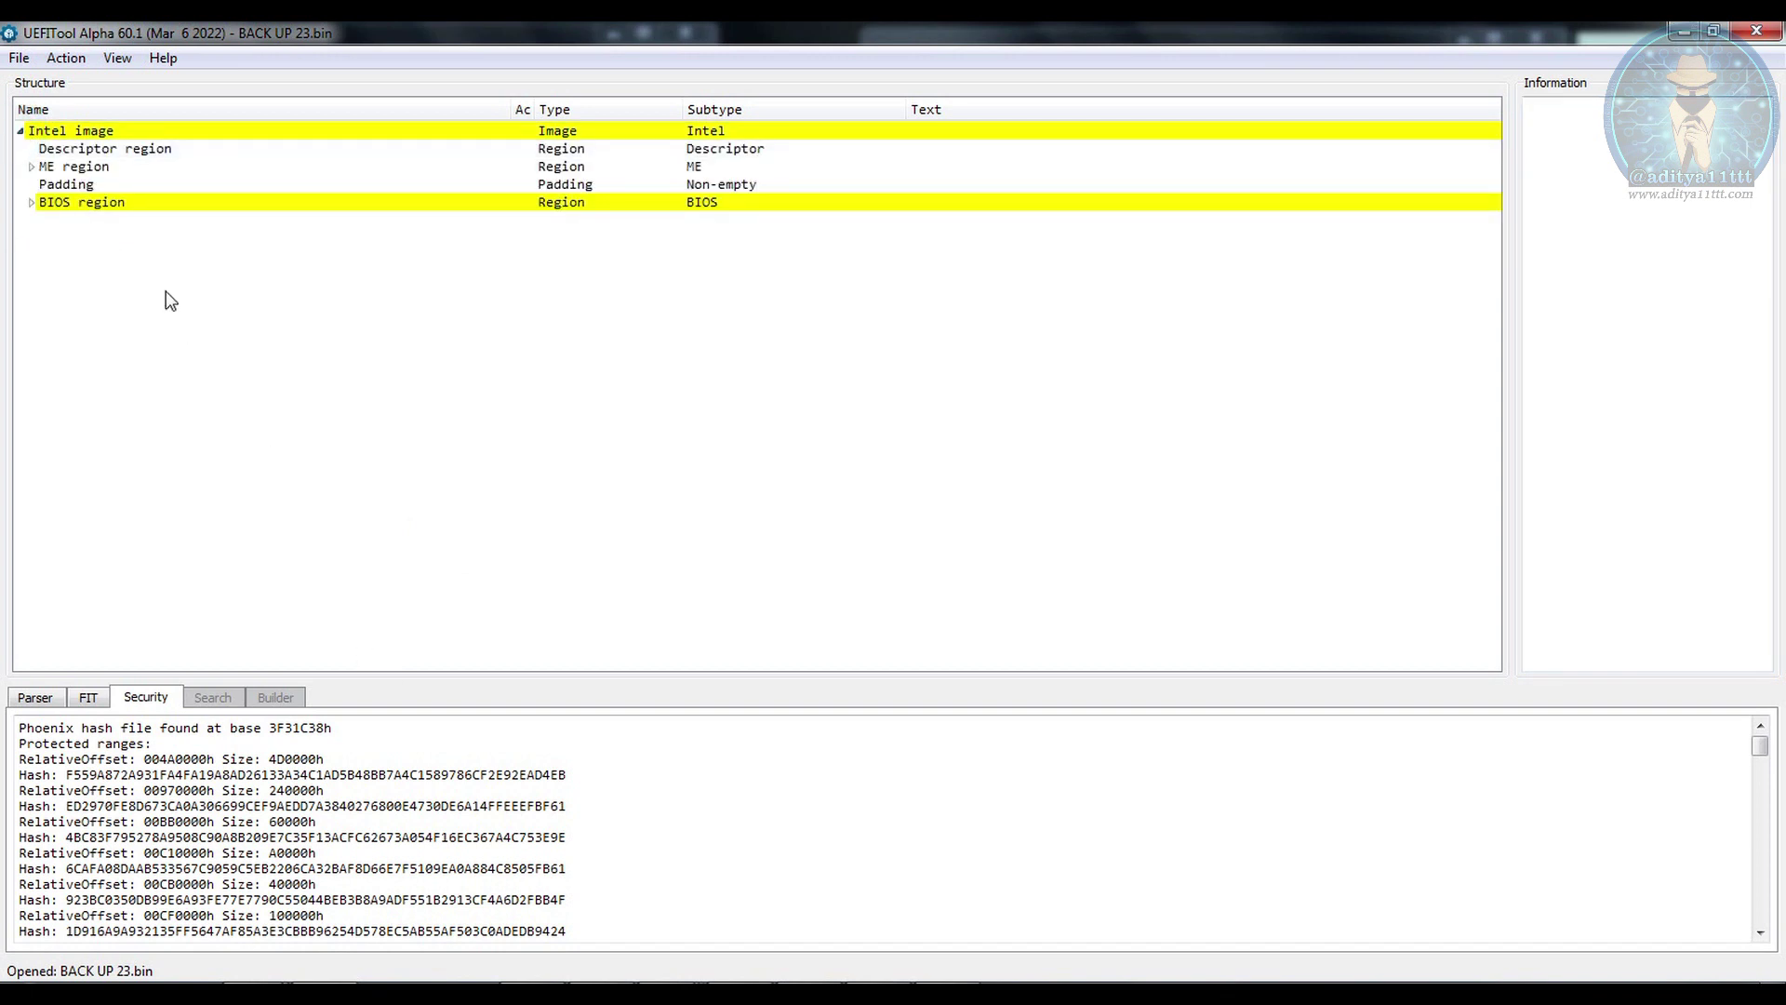
key("alt+Tab")
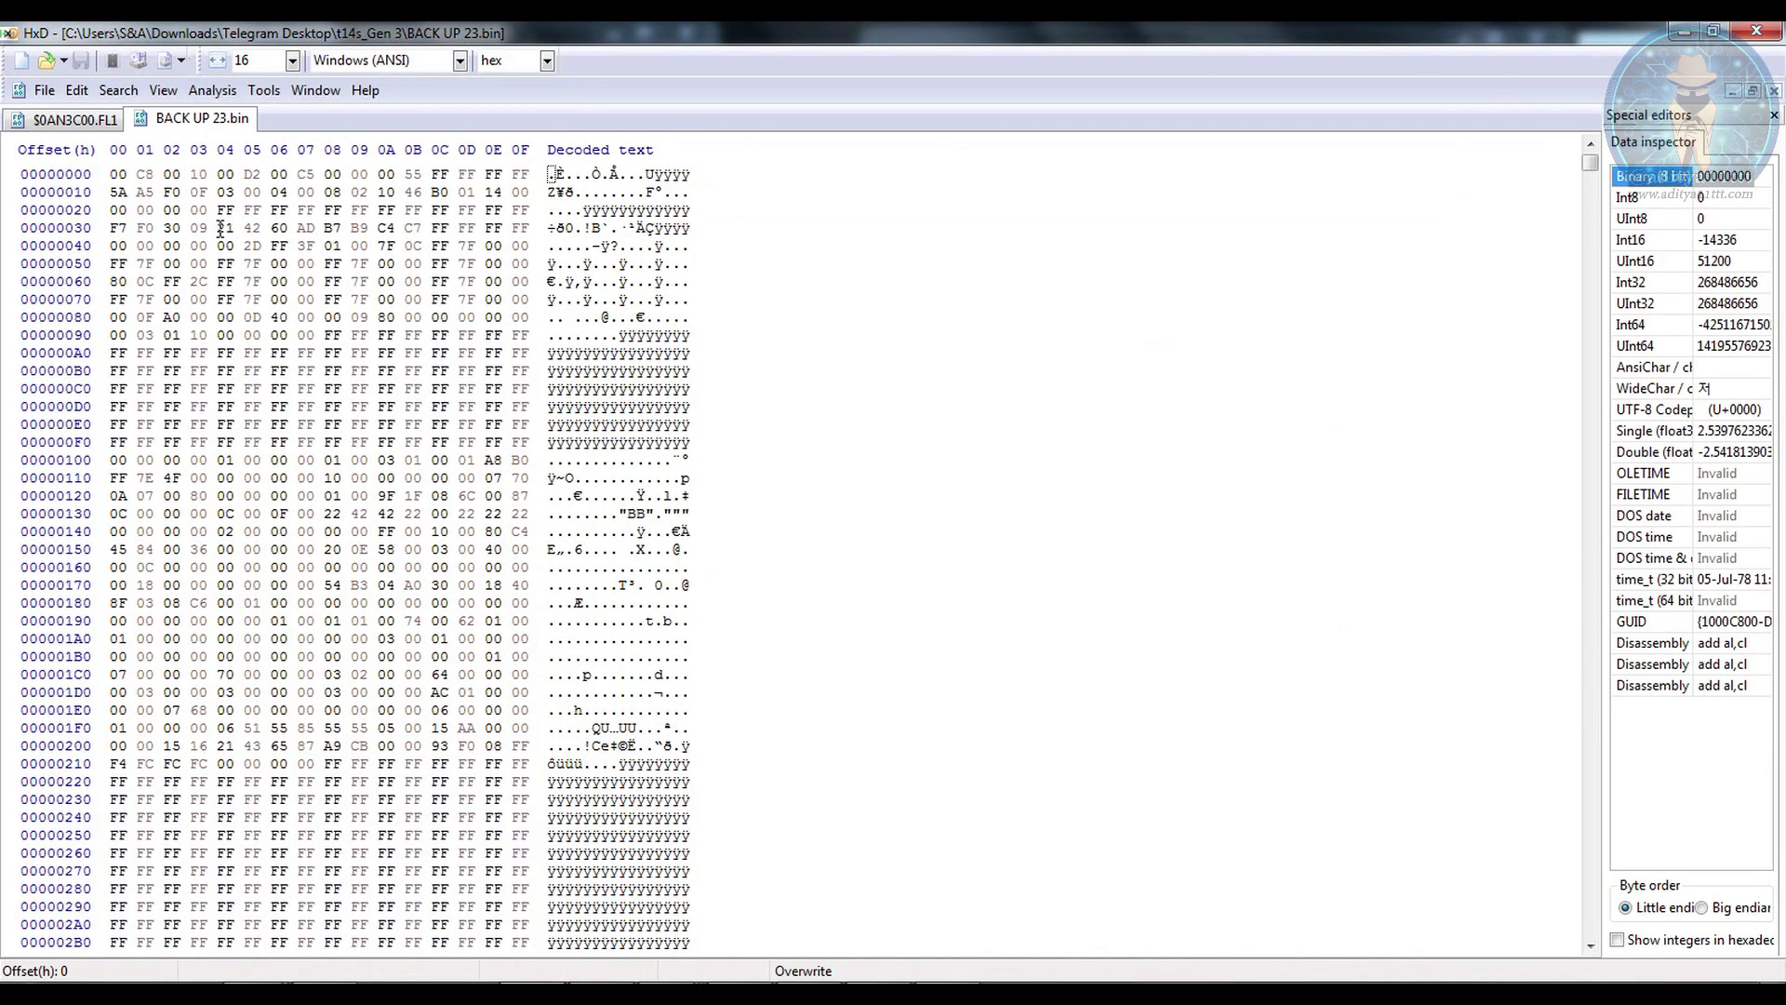
key("ctrl+a")
key("ctrl+End")
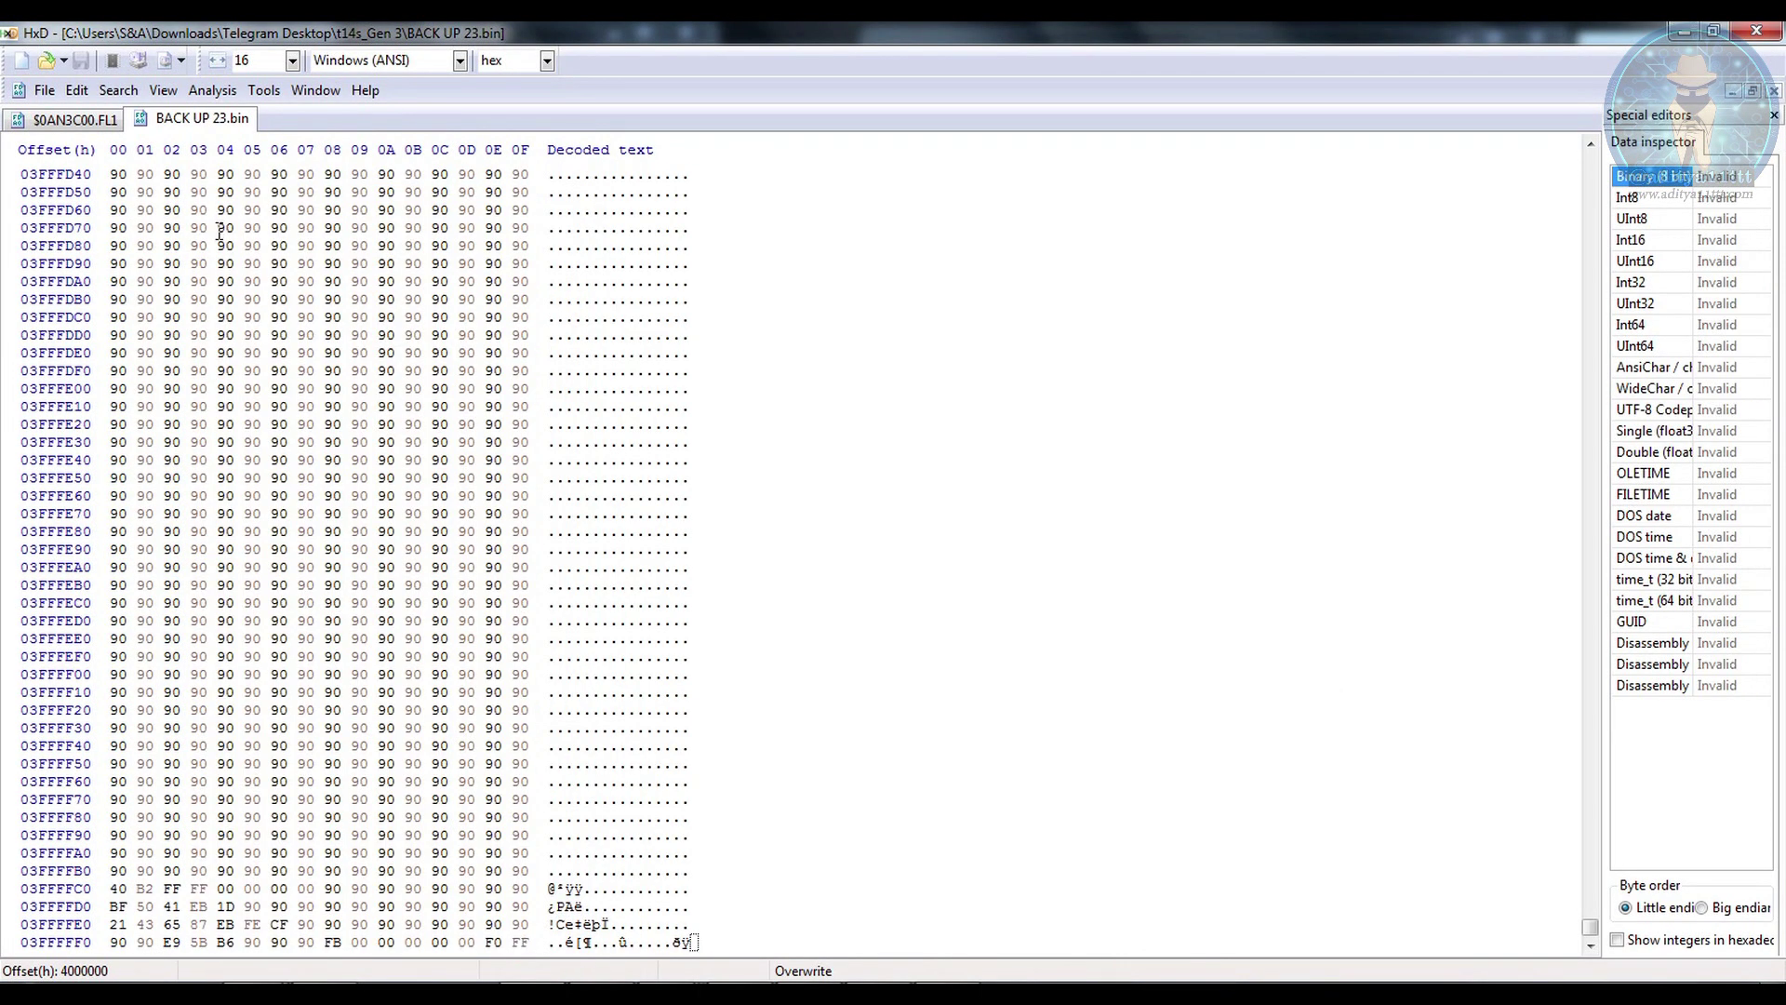
left_click_drag(324, 942, 563, 973)
key("ctrl+c")
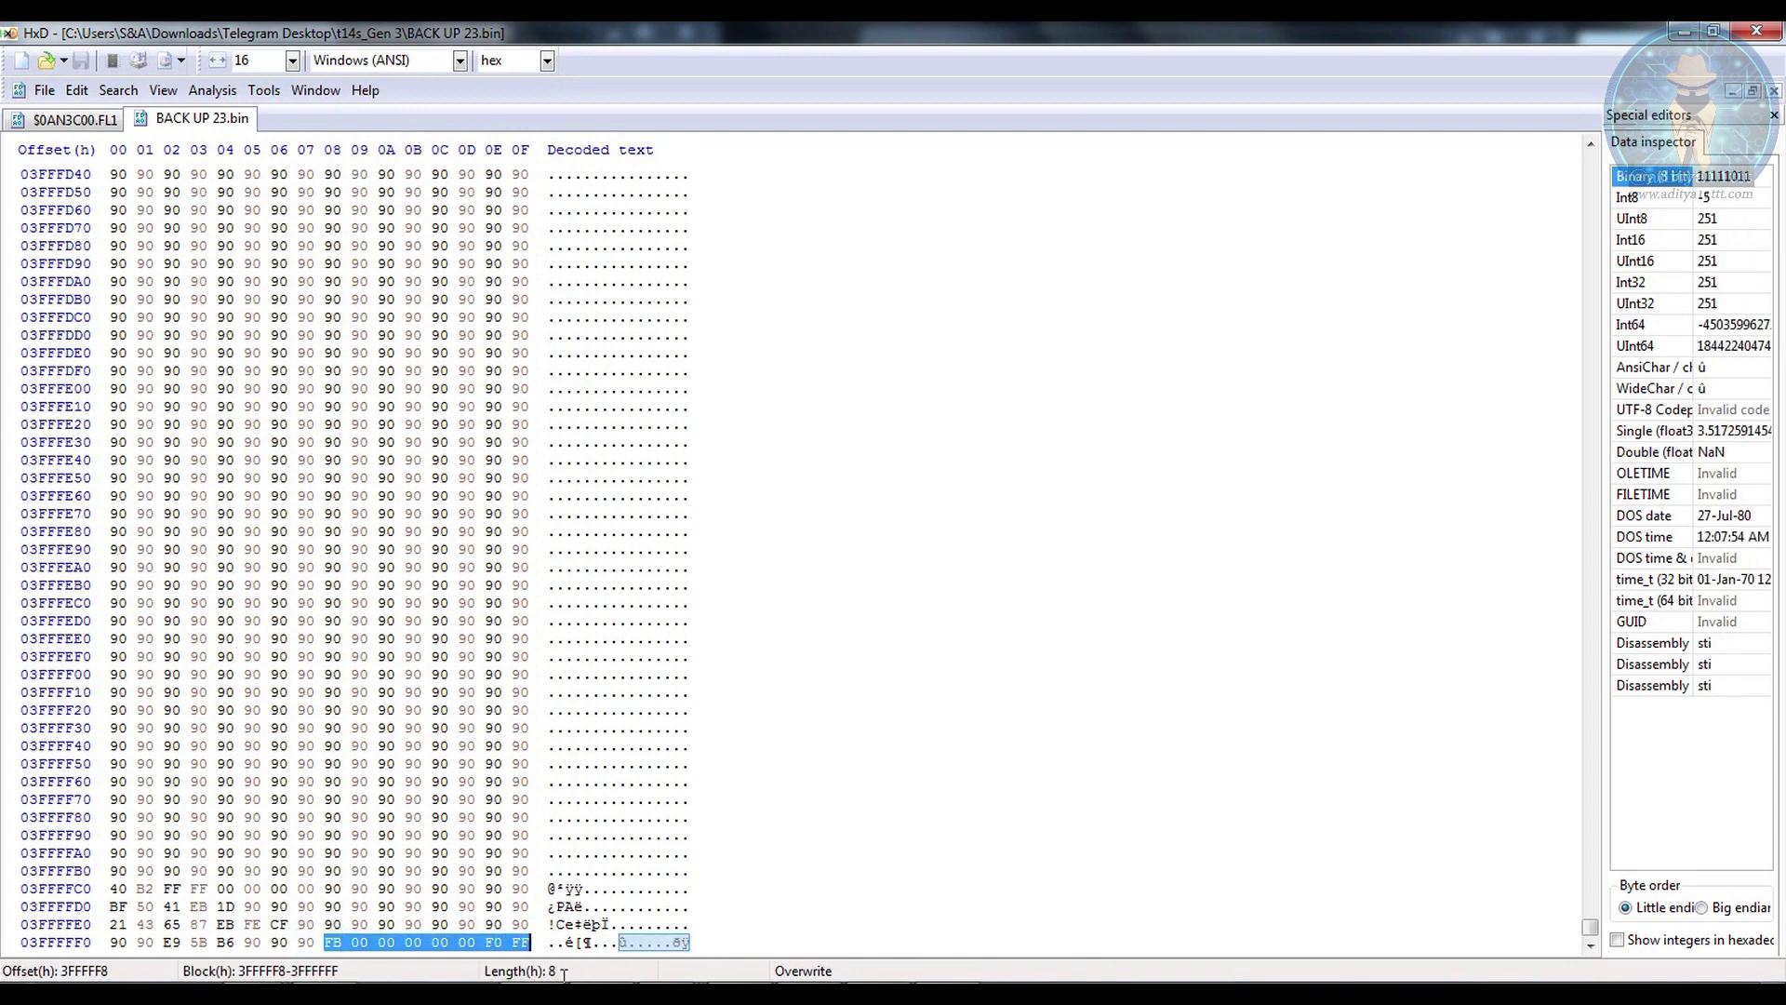
Find those bytes as hex values in $0AN3C00.FL1 and select everything after the match
left_click(24, 120)
key("ctrl+f")
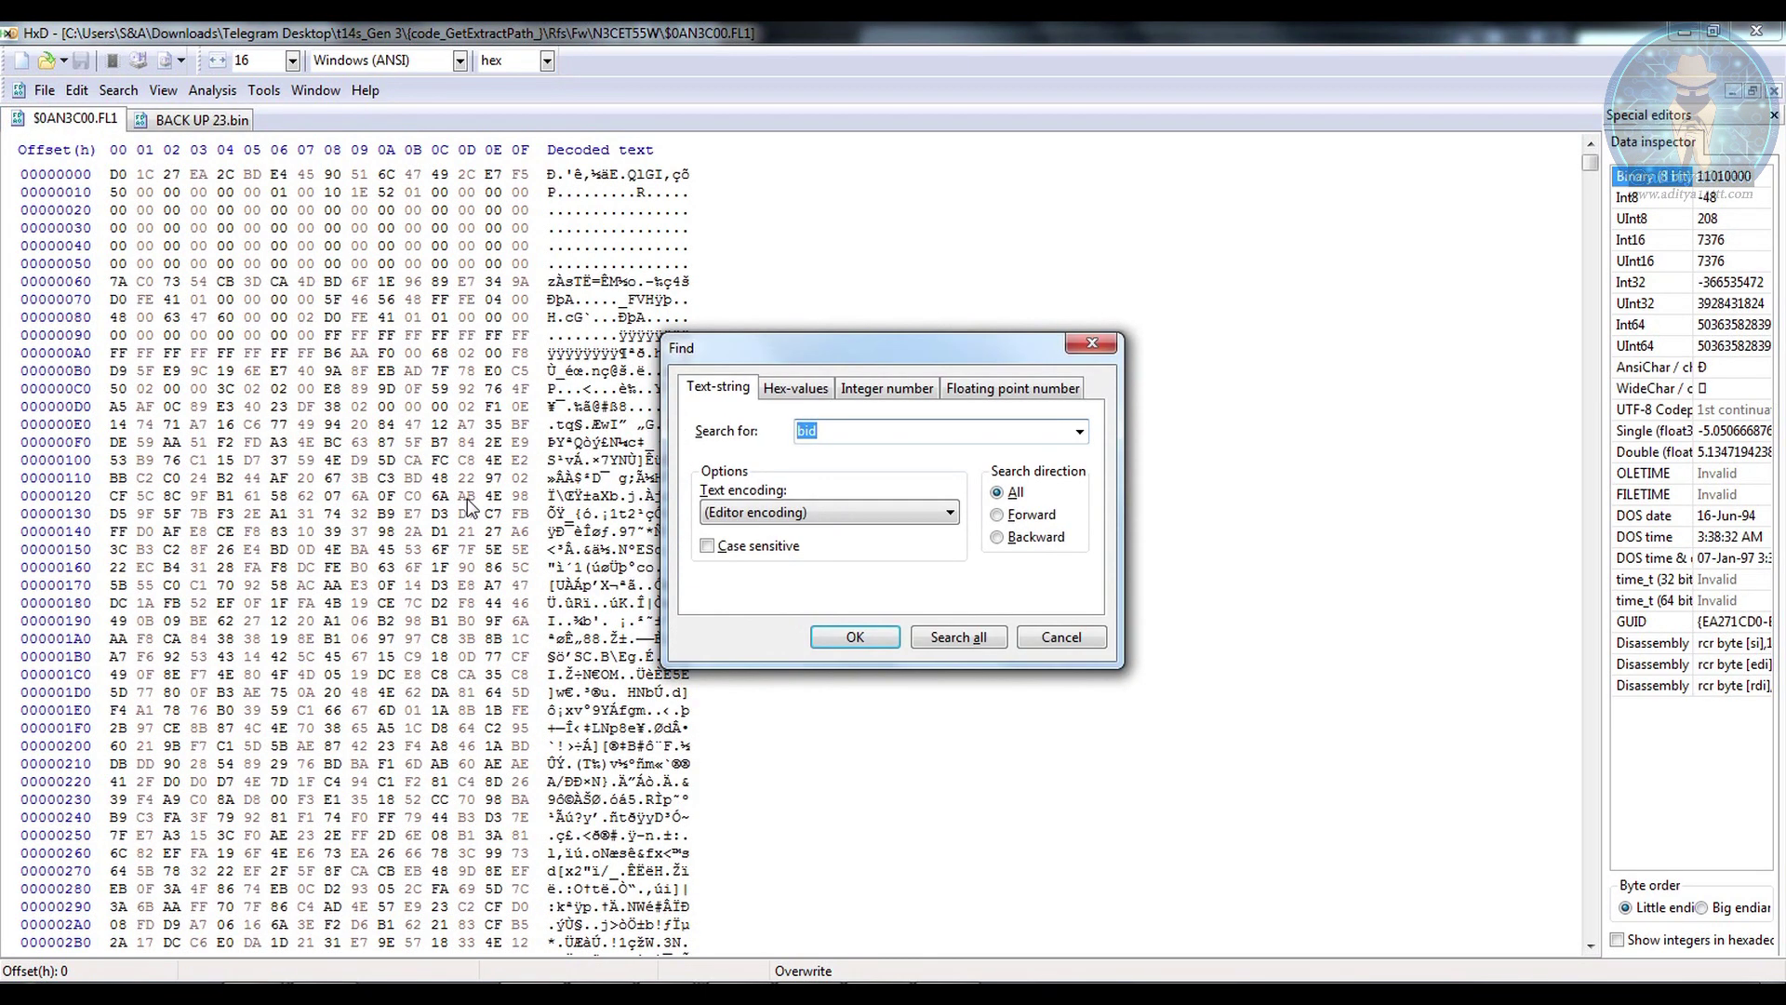
key("ctrl+v")
left_click(824, 387)
left_click(977, 648)
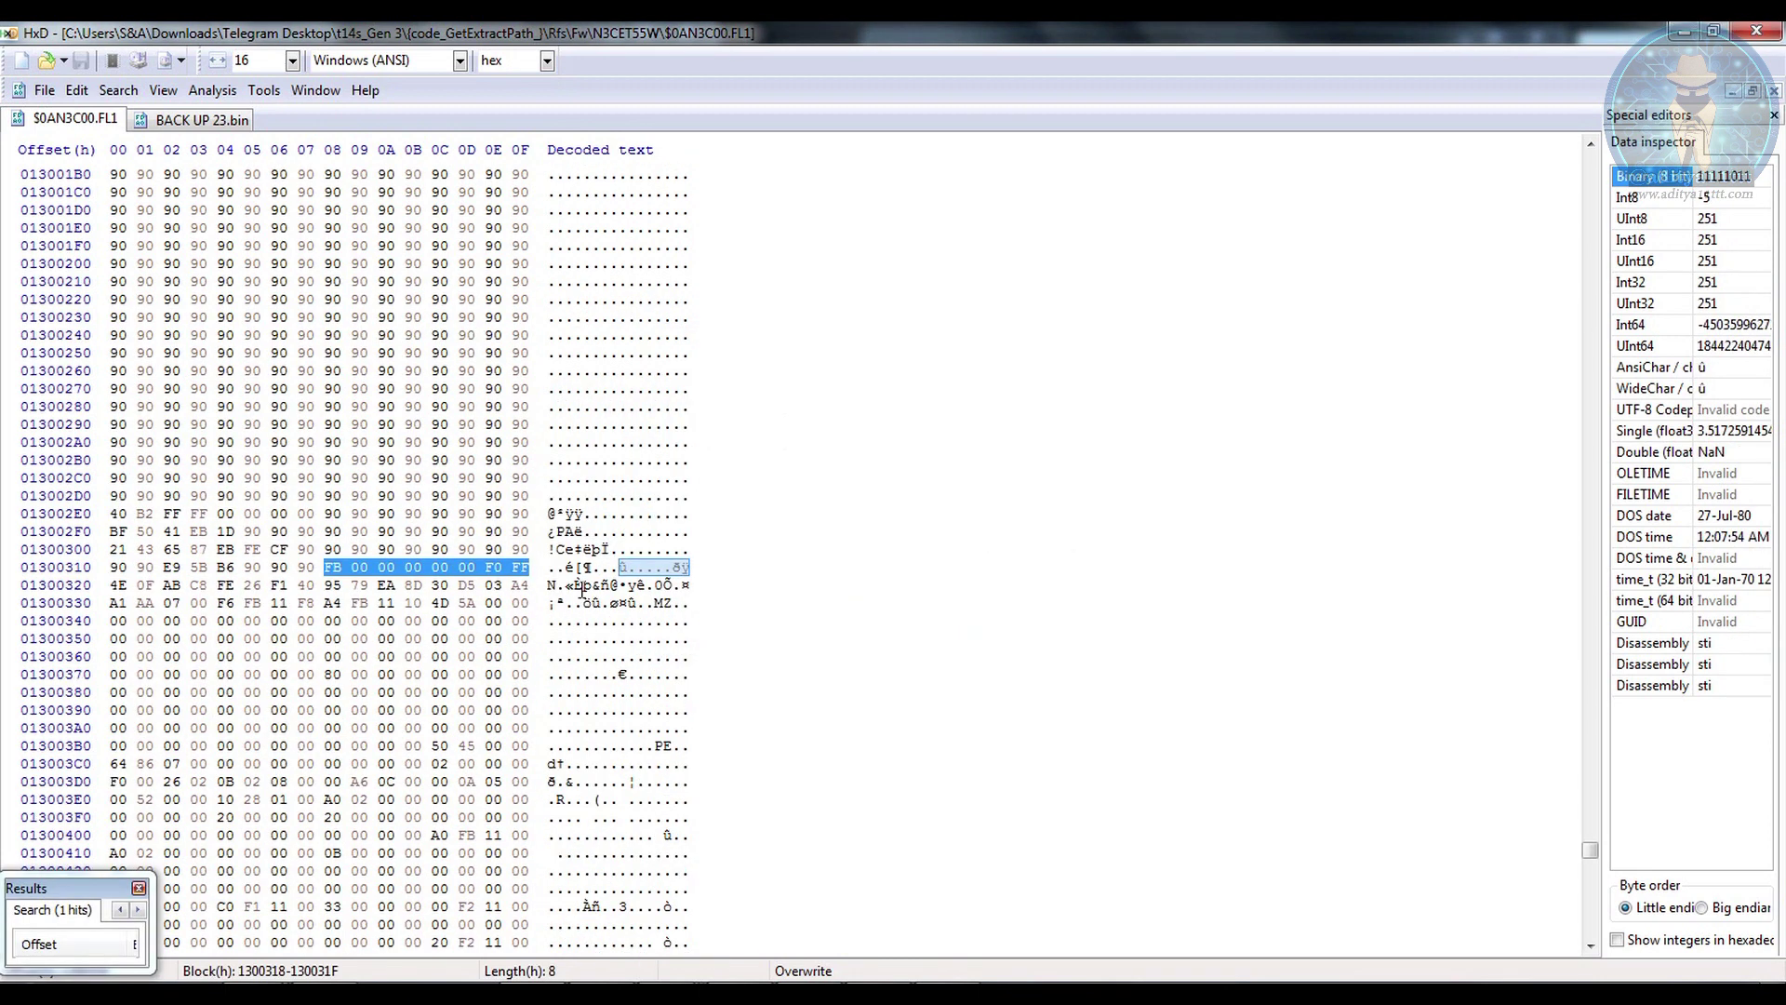
left_click(116, 584)
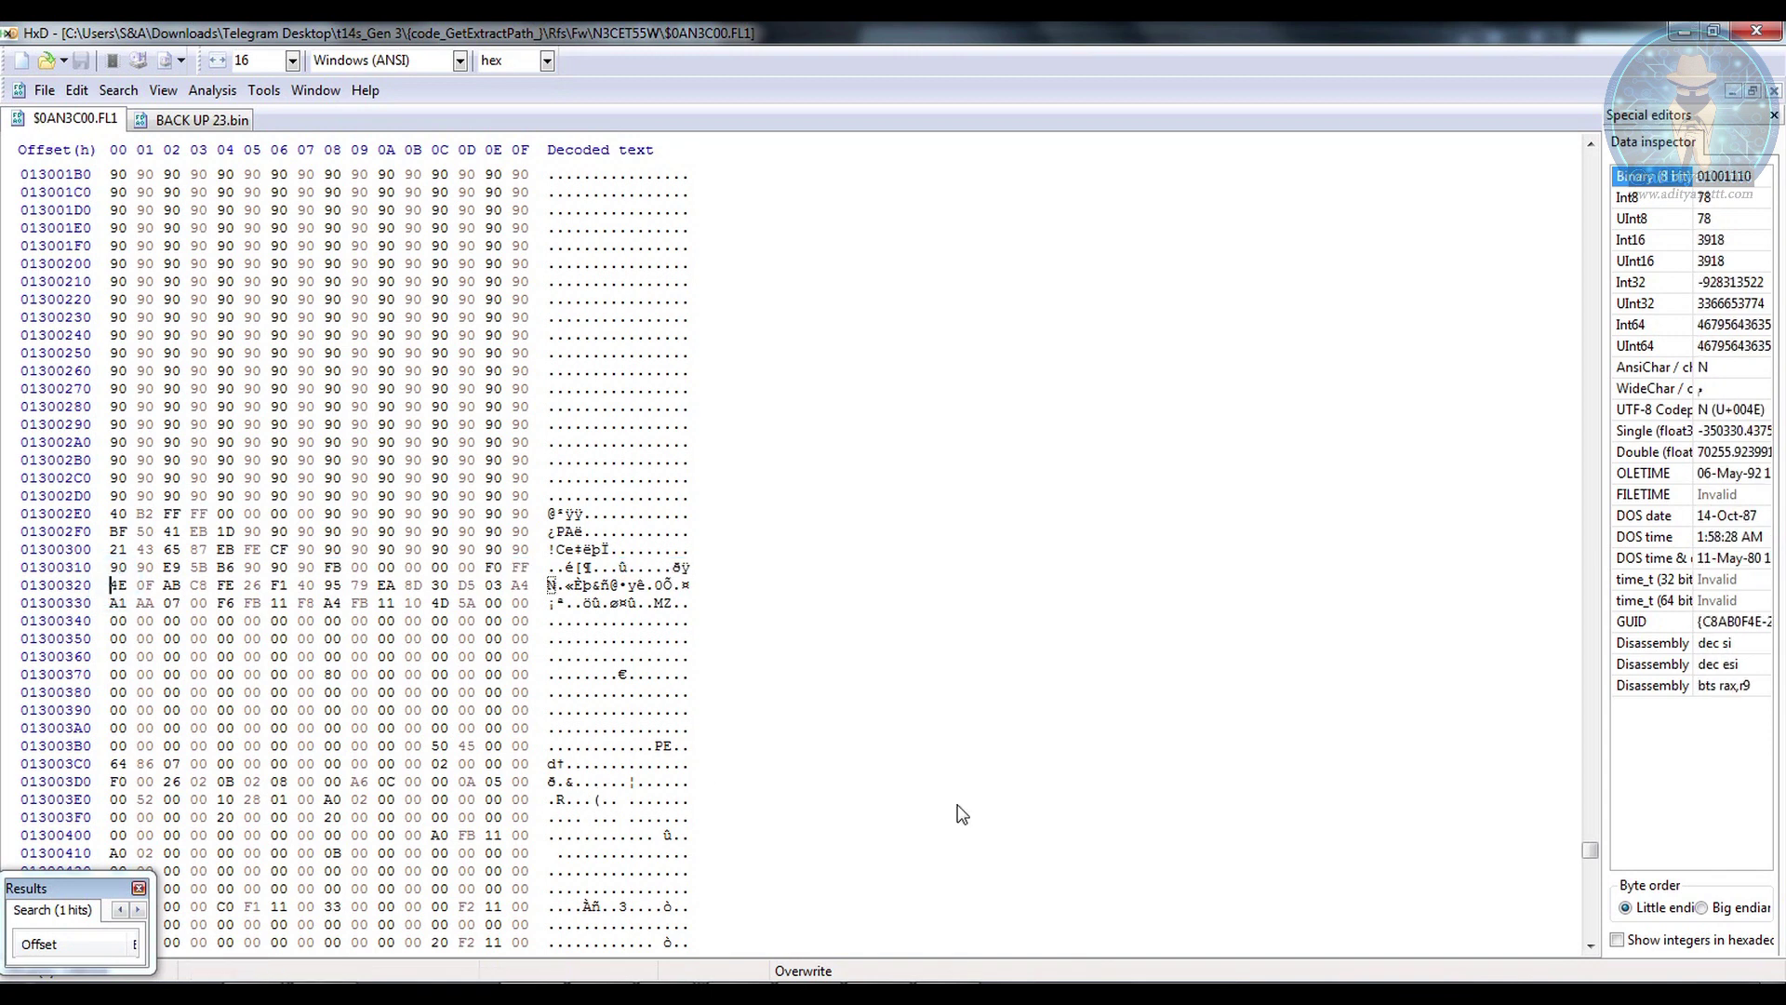
left_click_drag(1594, 852, 1594, 958)
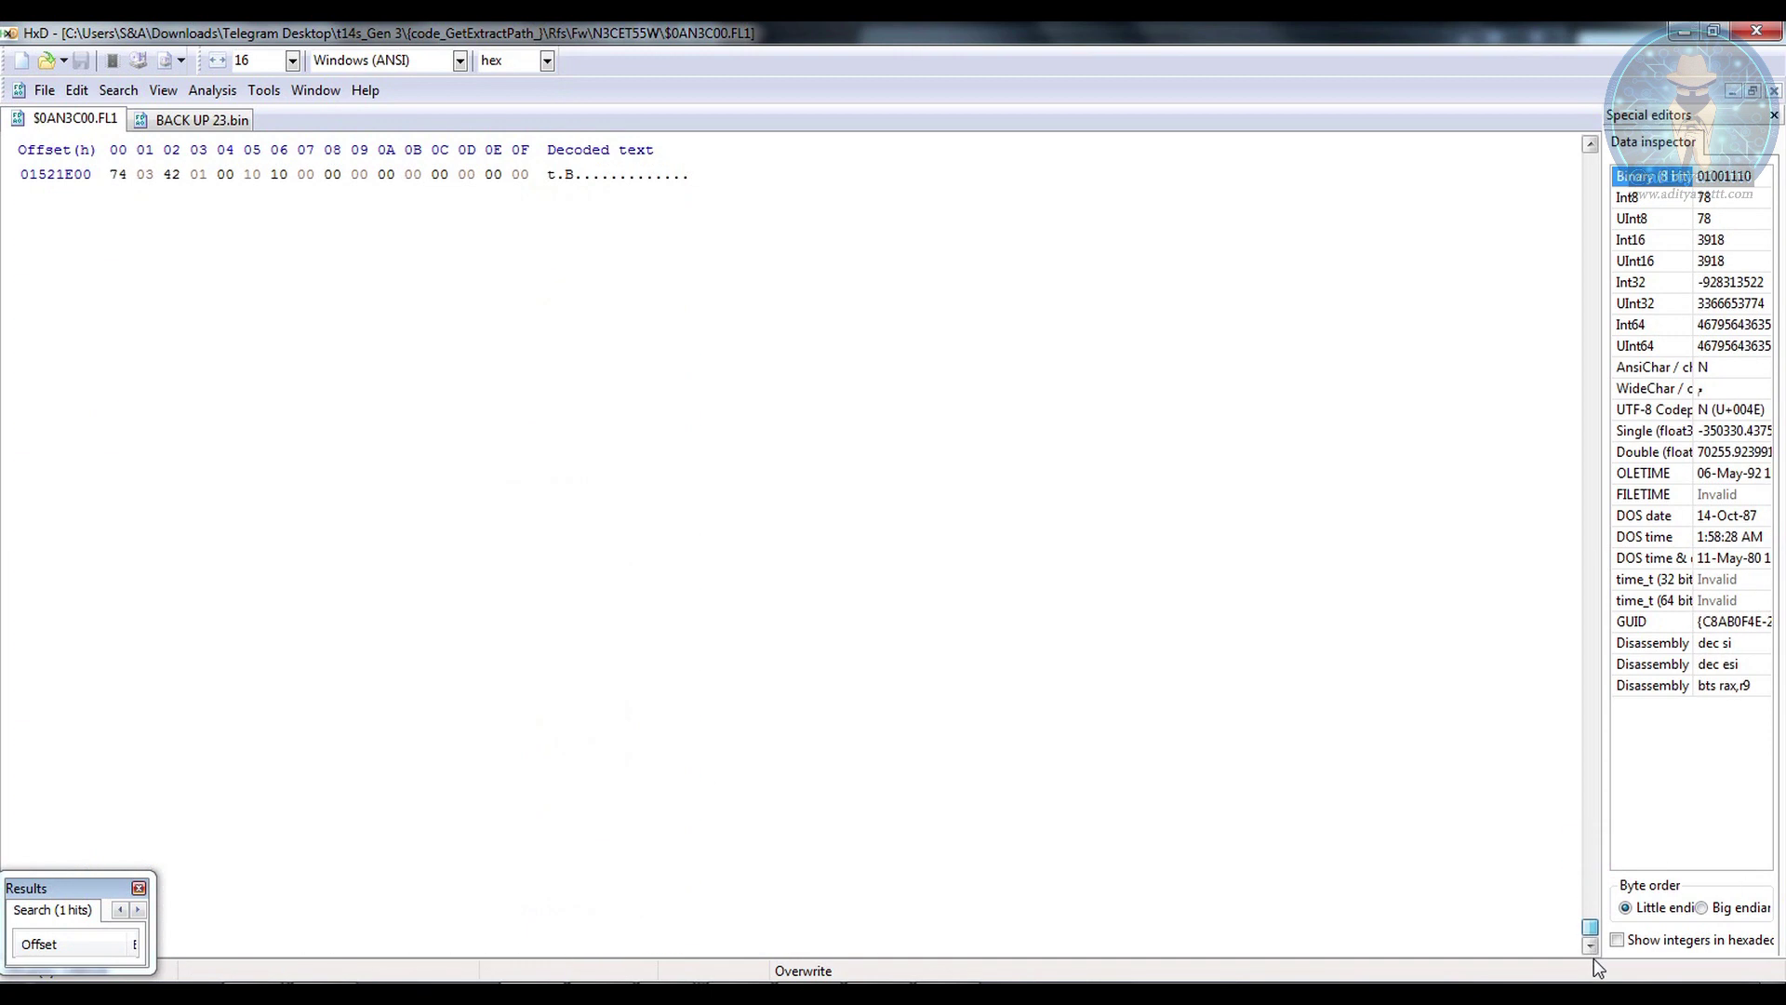
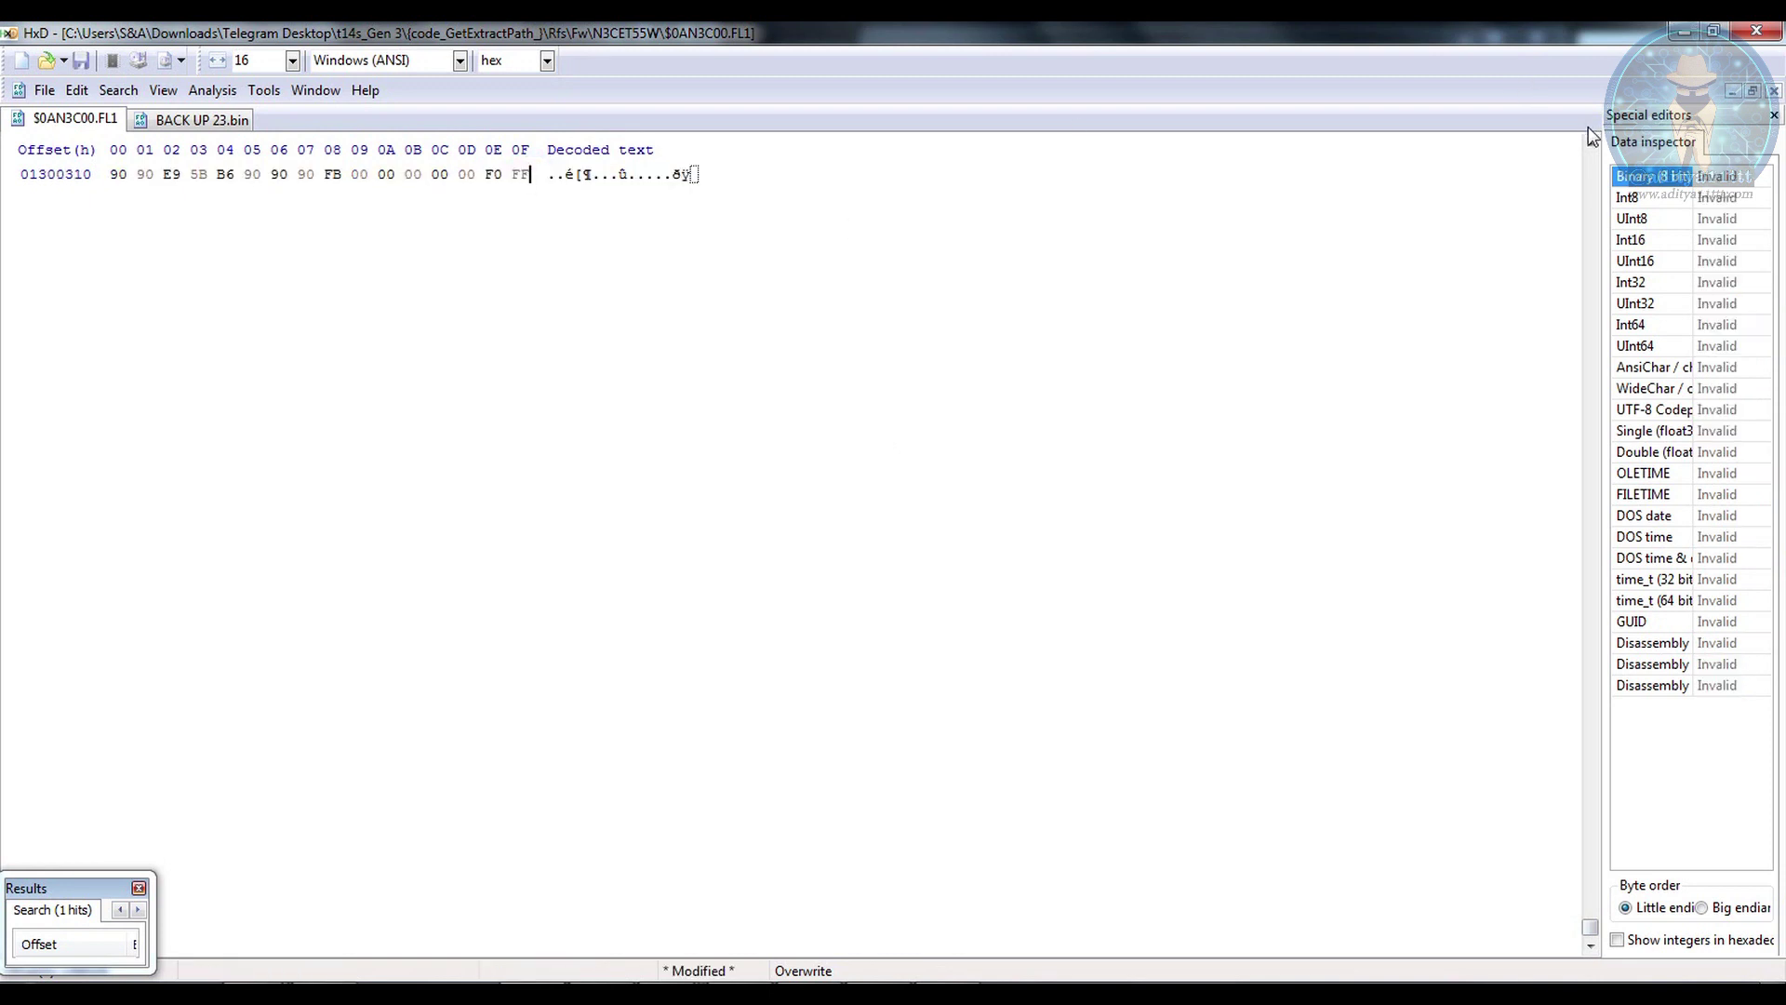
Scroll the hex view of $0AN3C00.FL1 back up and dismiss the search Results panel
left_click(1591, 144)
left_click(1591, 144)
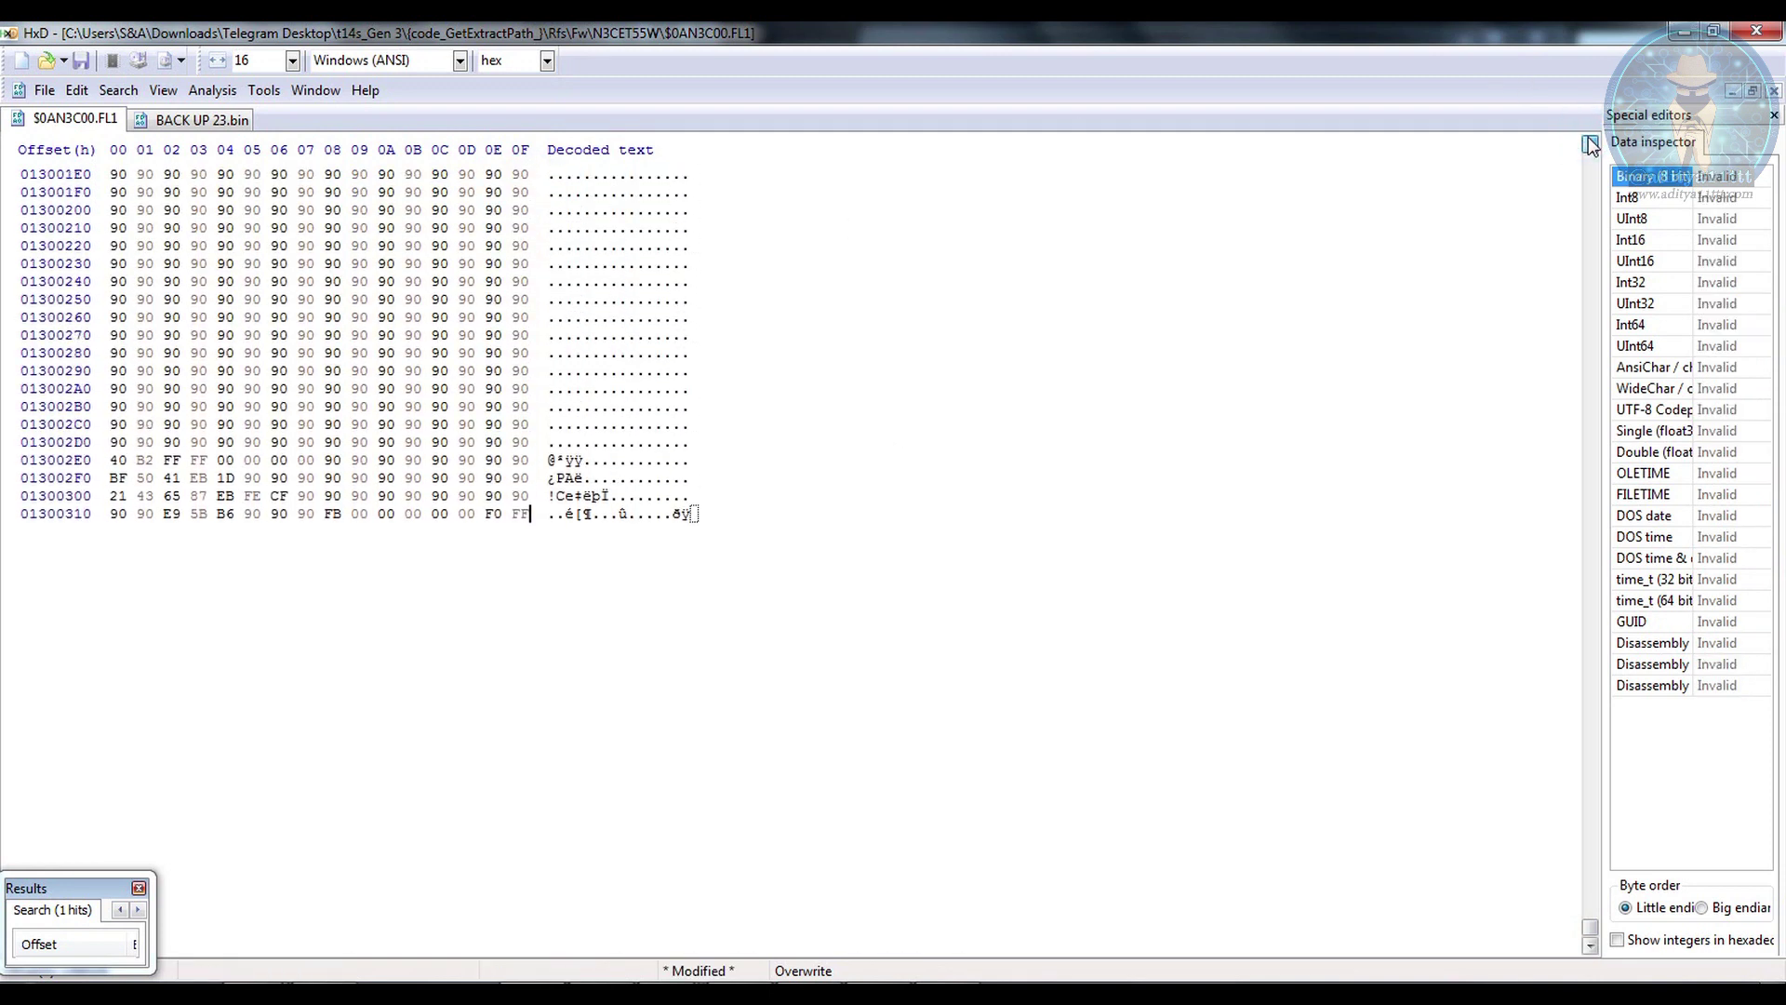
left_click(1590, 144)
left_click(1590, 144)
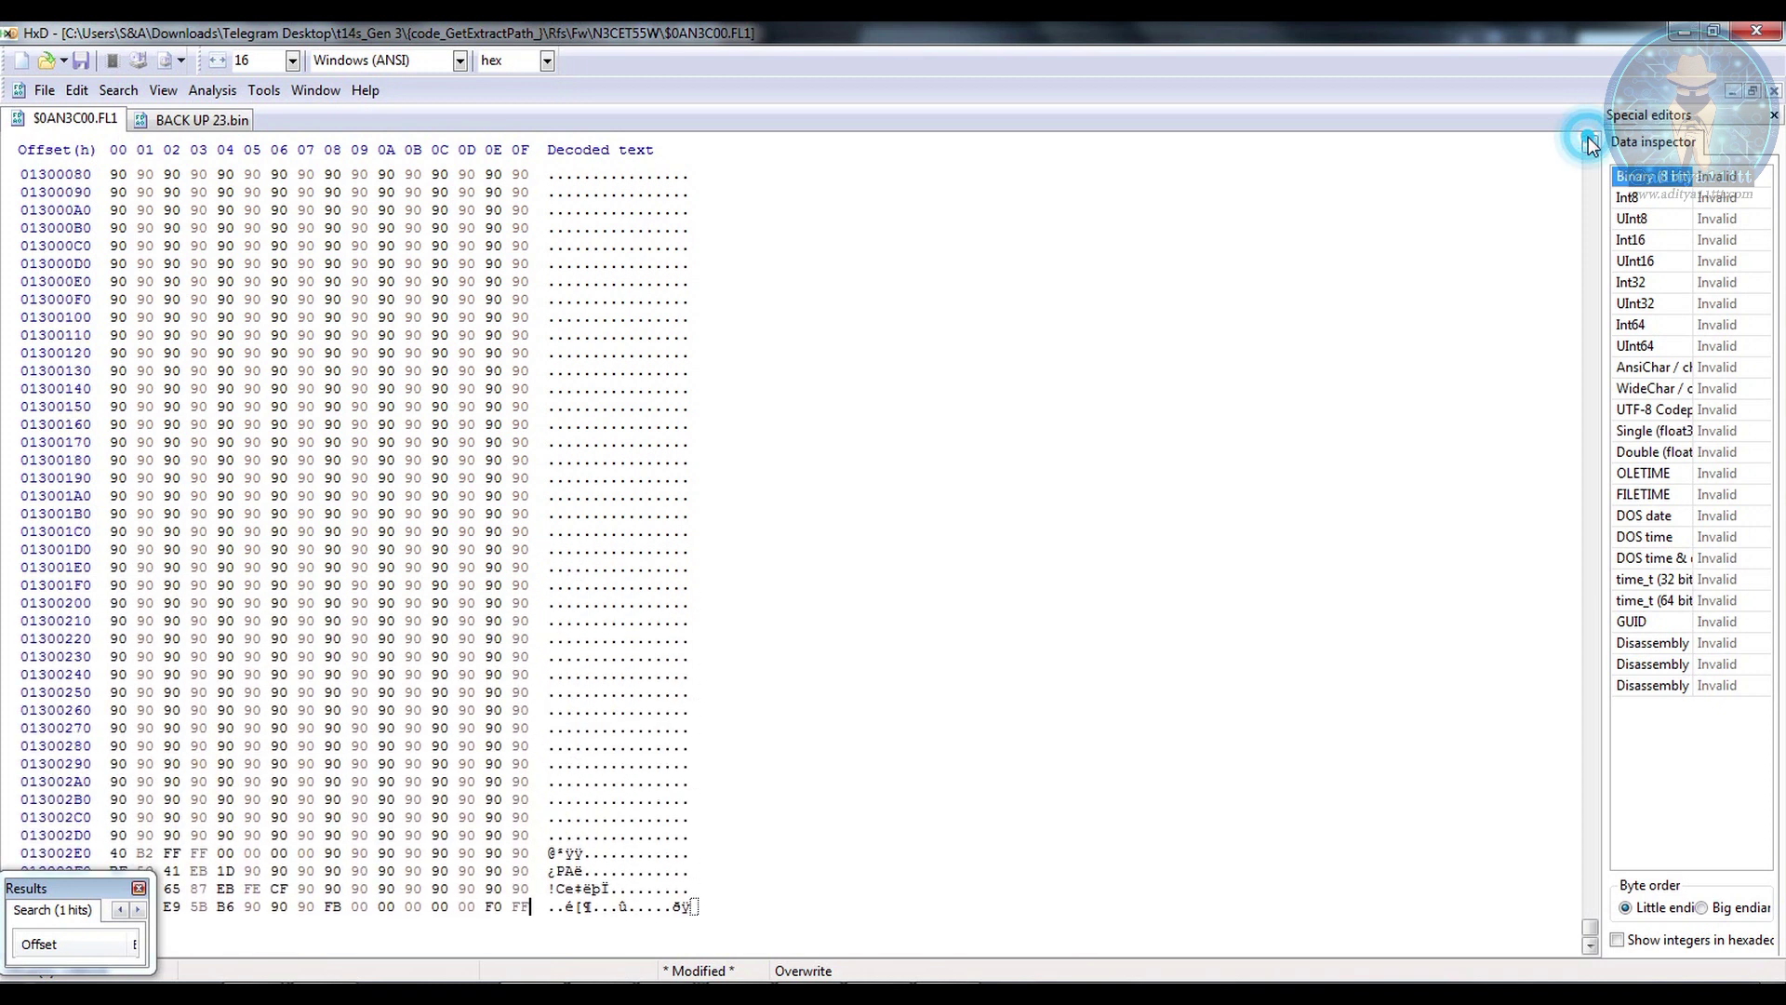
left_click(1591, 144)
left_click(1591, 144)
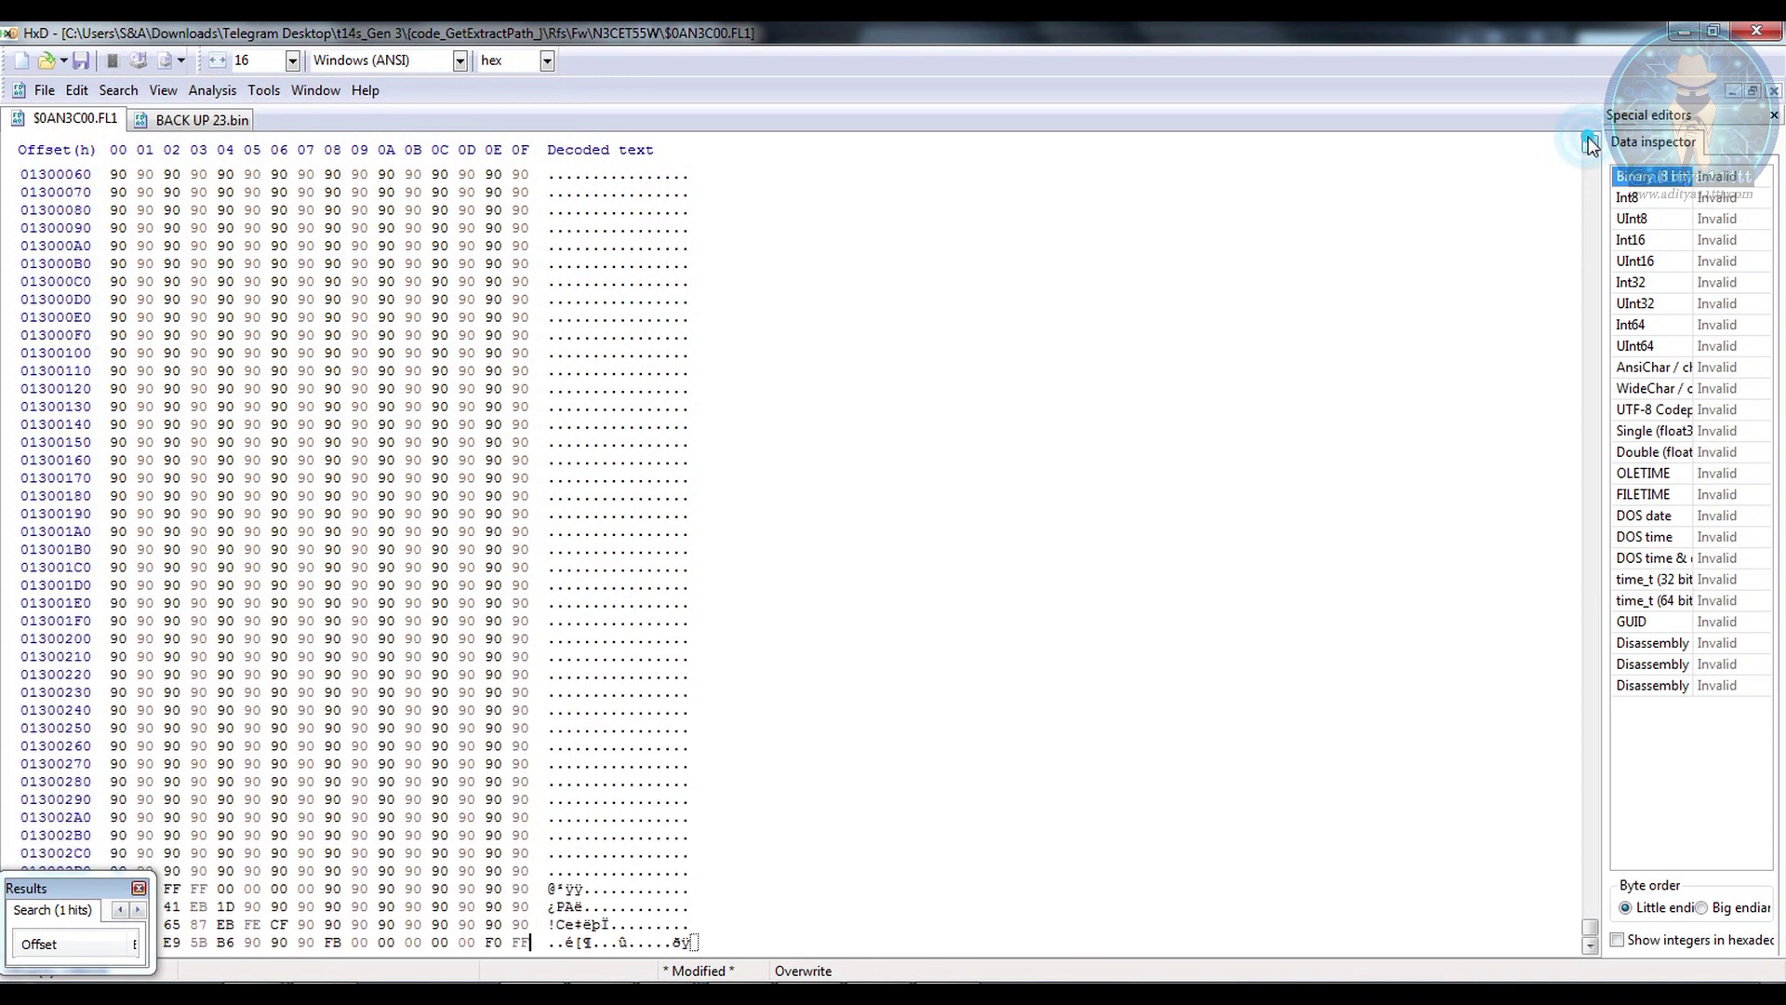
left_click(139, 888)
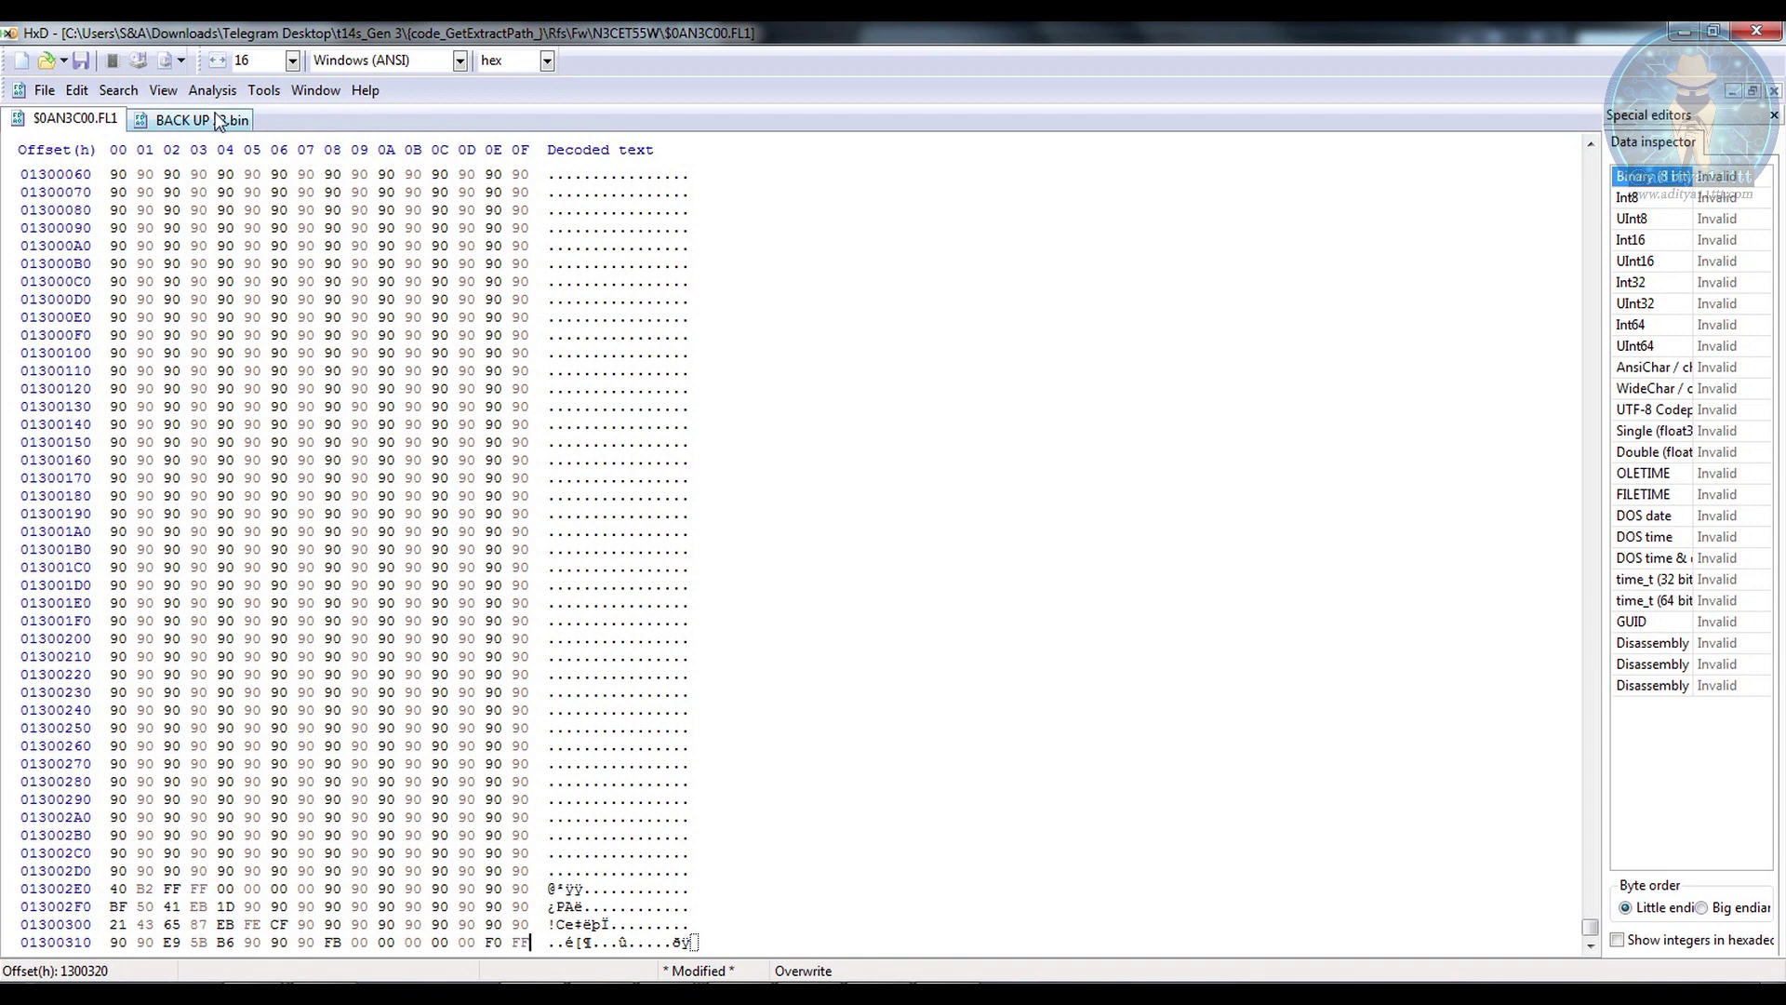
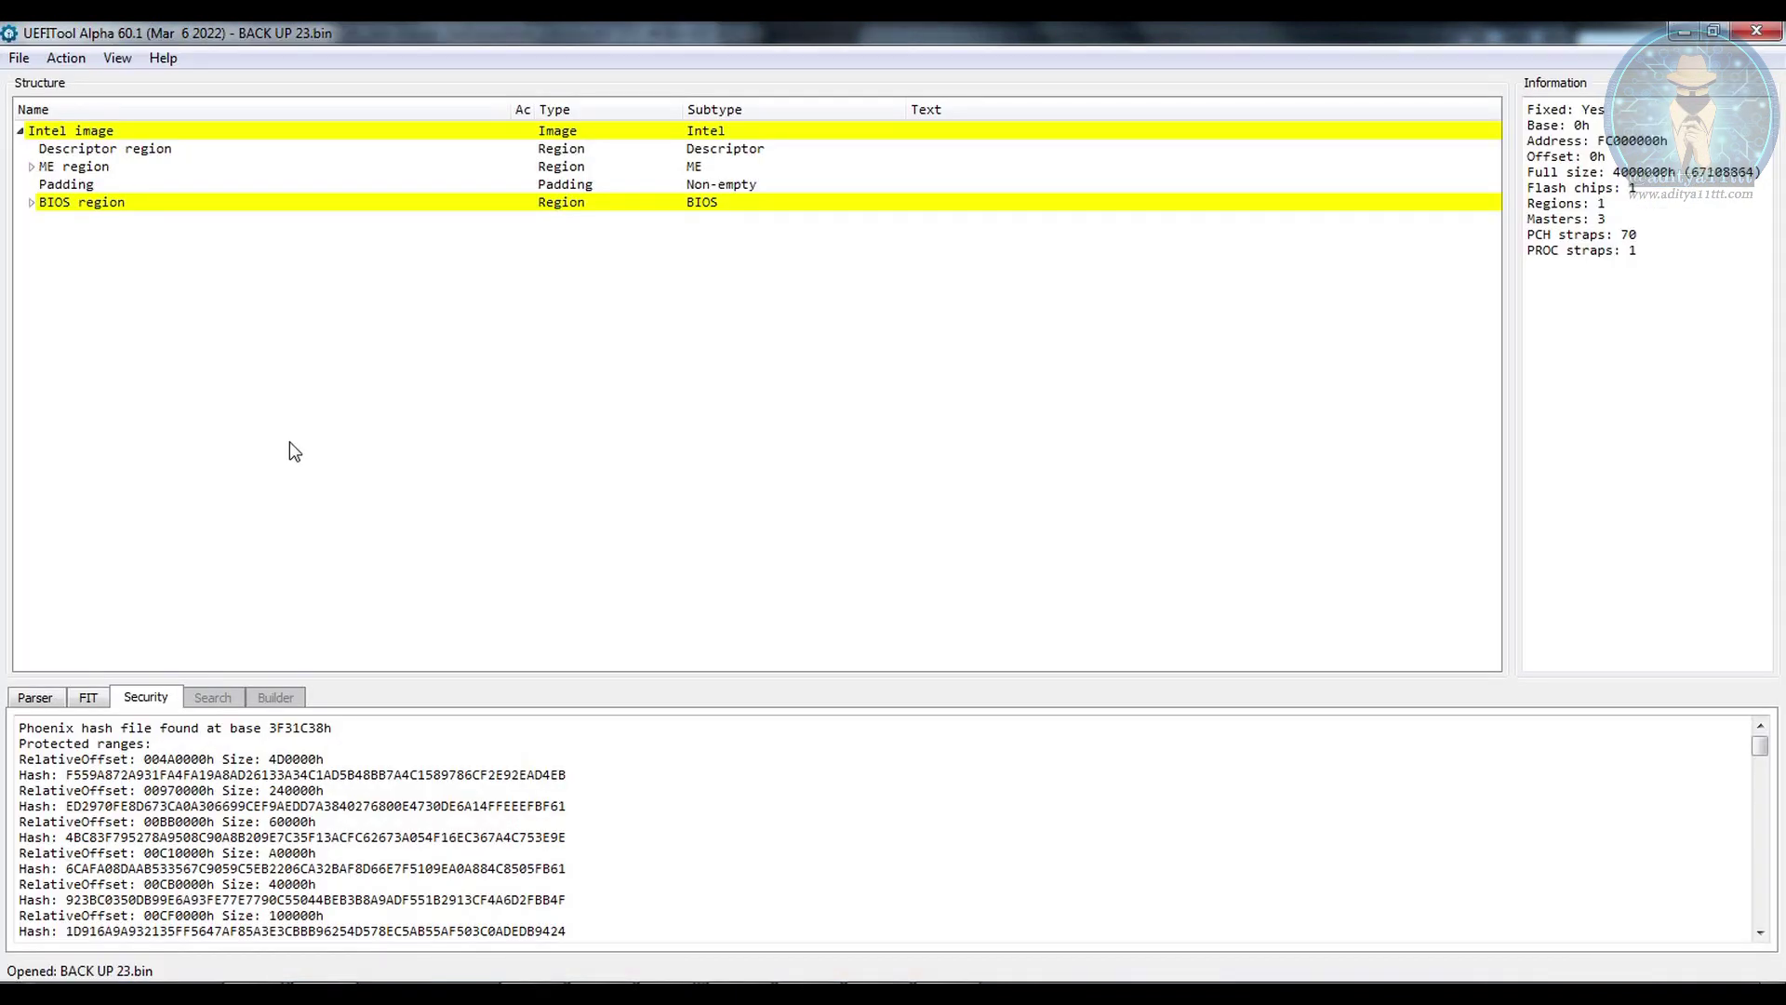
Expand the BIOS region in UEFITool and select its 19922944-byte full size
left_click(30, 203)
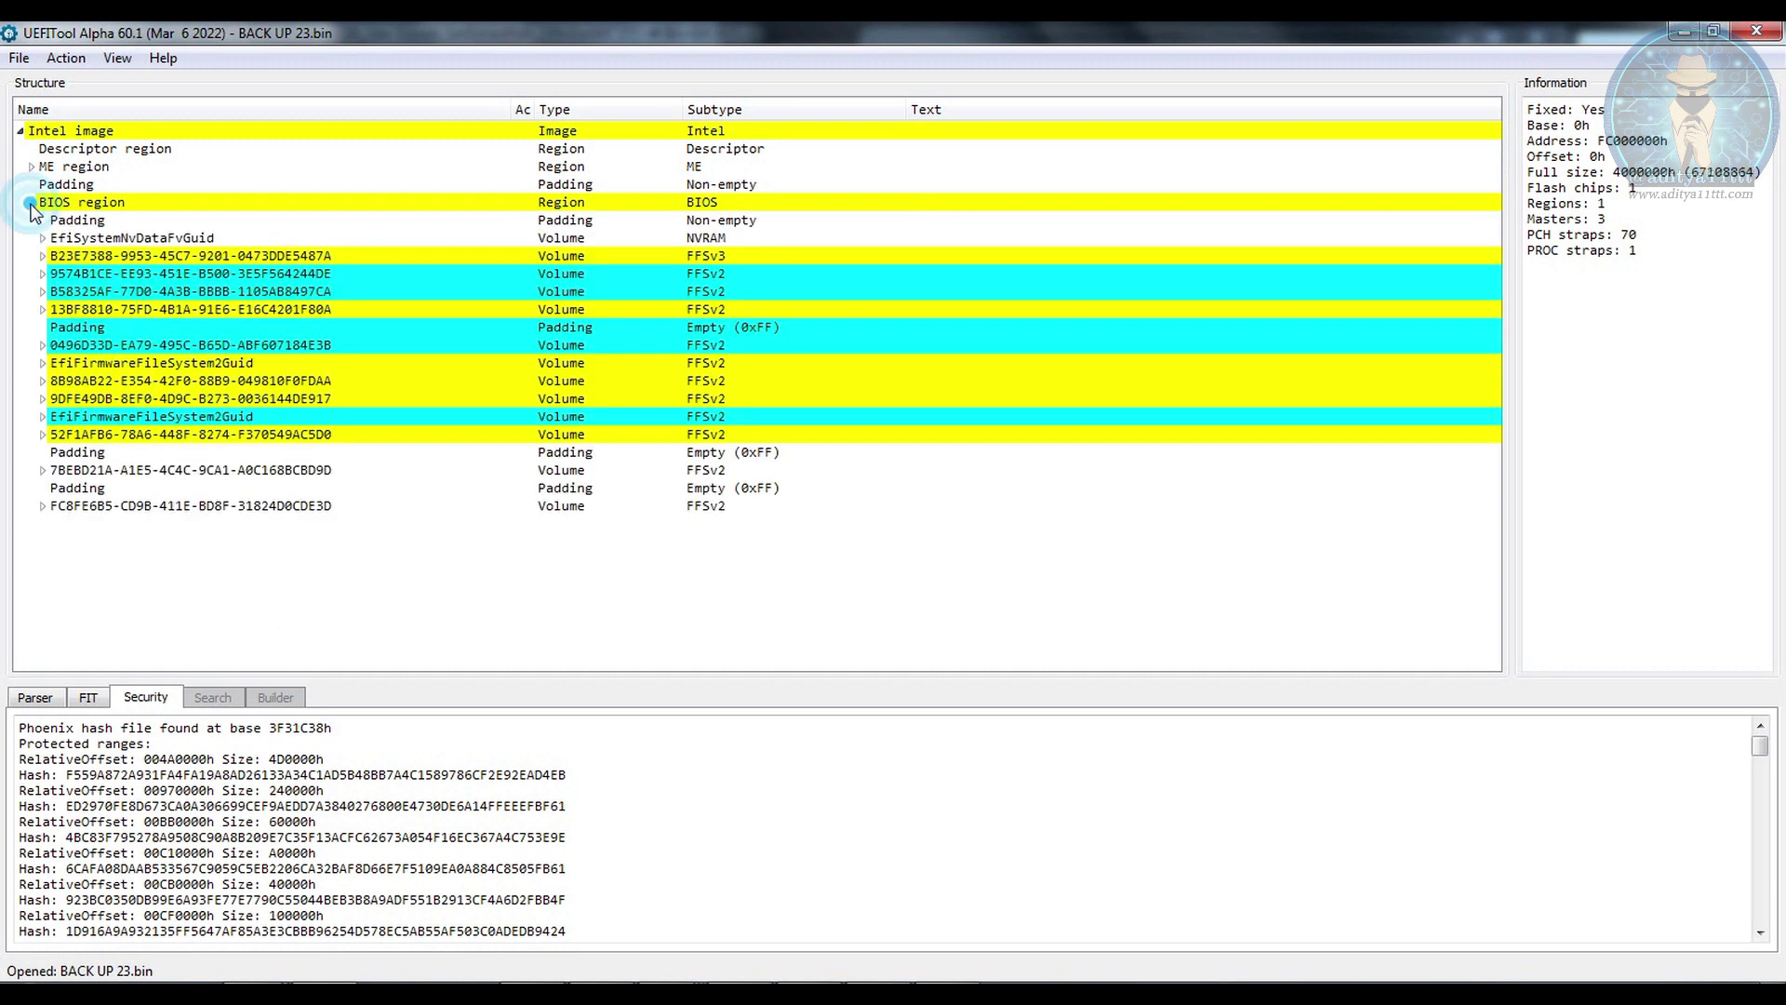
left_click(149, 205)
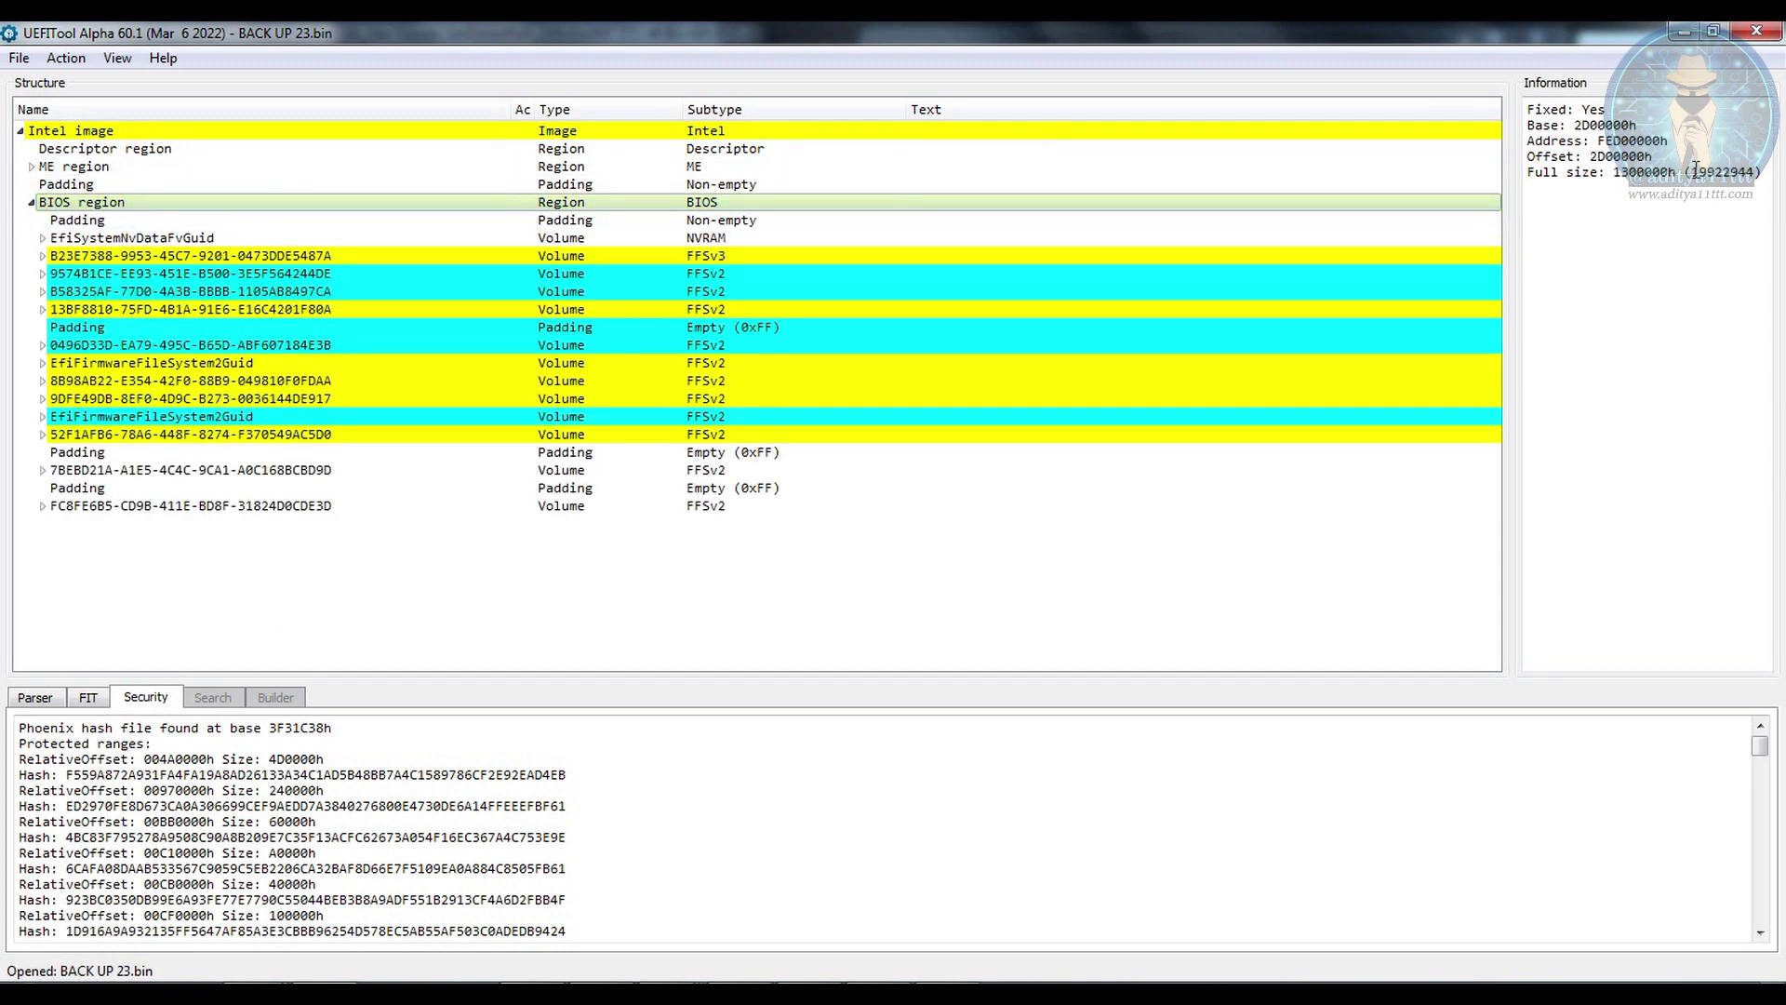
left_click_drag(1693, 172, 1754, 172)
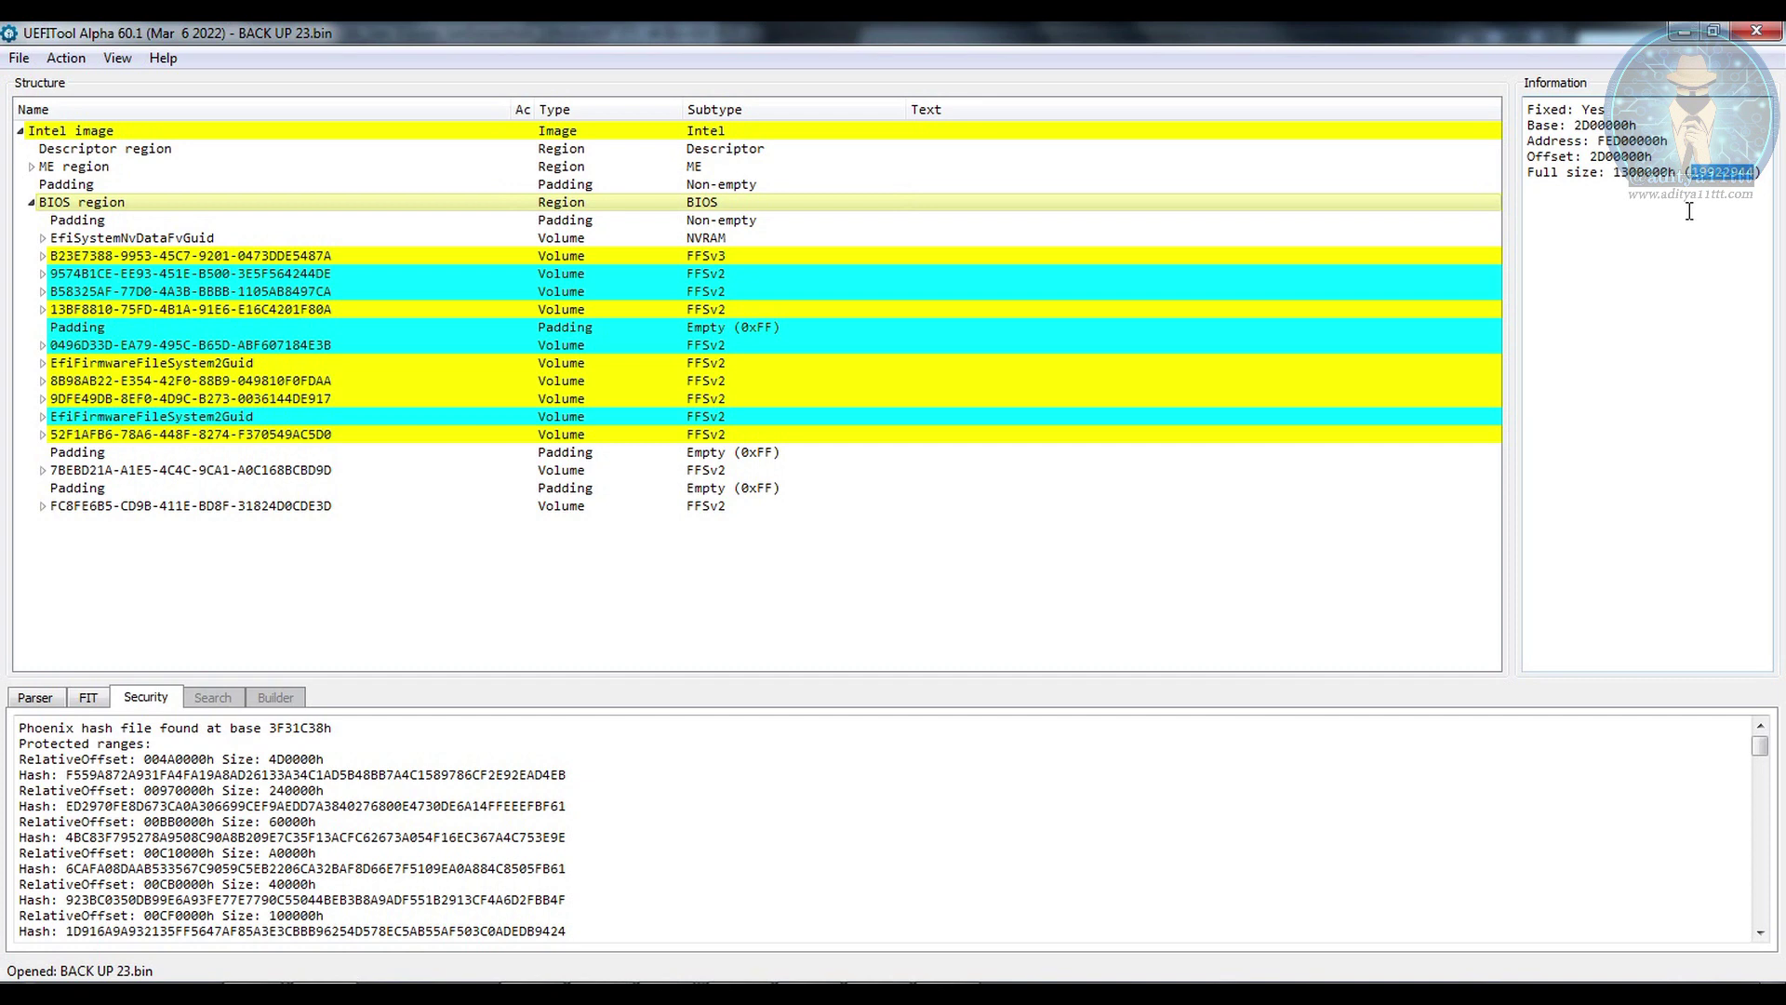
key("super+r")
Launch Calculator with calc and enter 19922944 minus
type("ca")
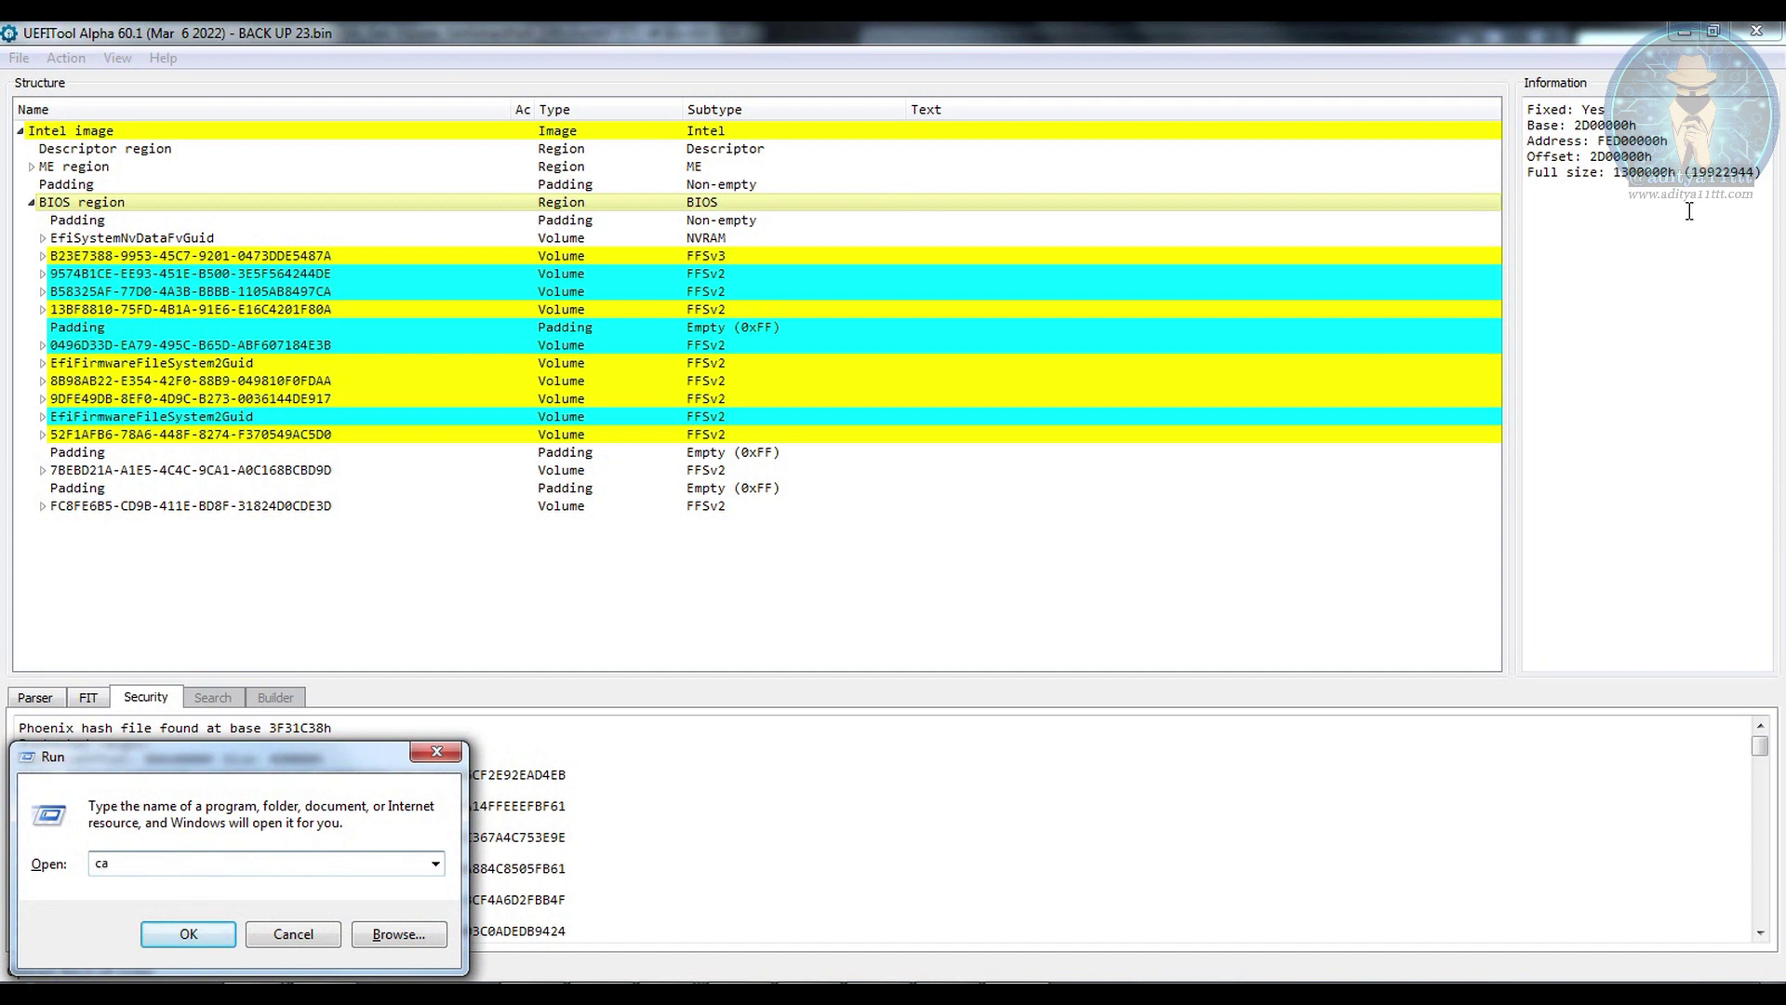
key("Return")
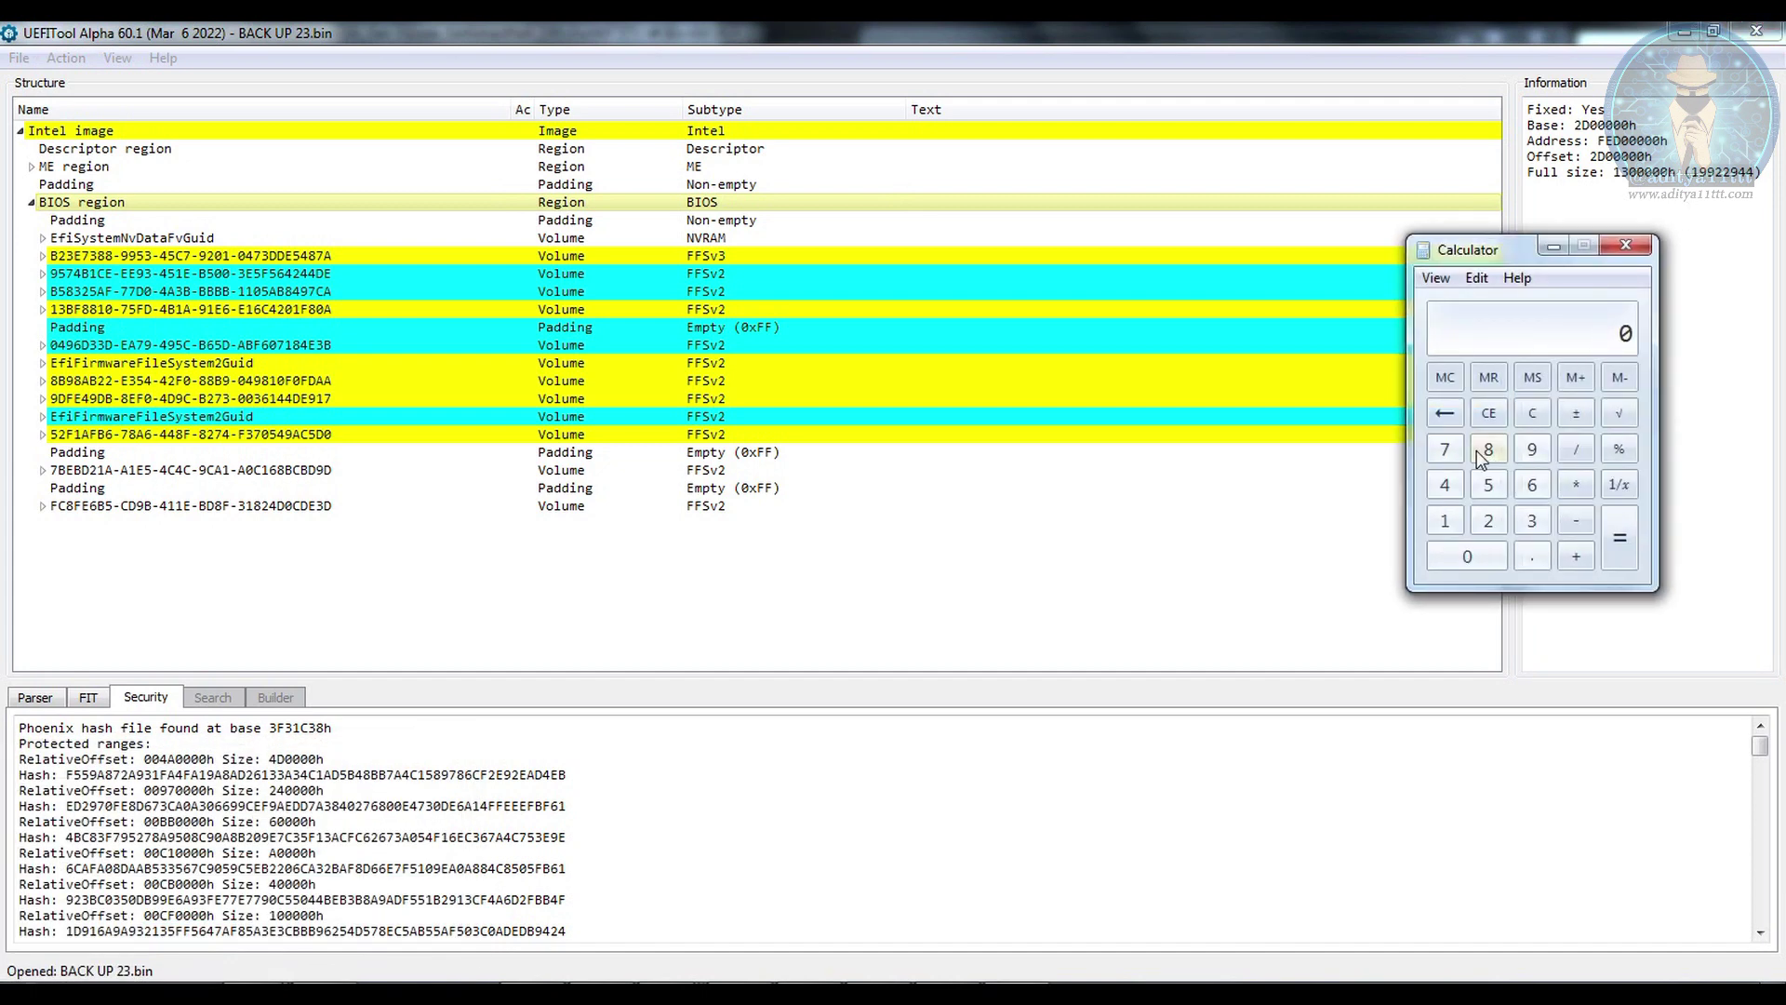
left_click(1444, 523)
type("9922944")
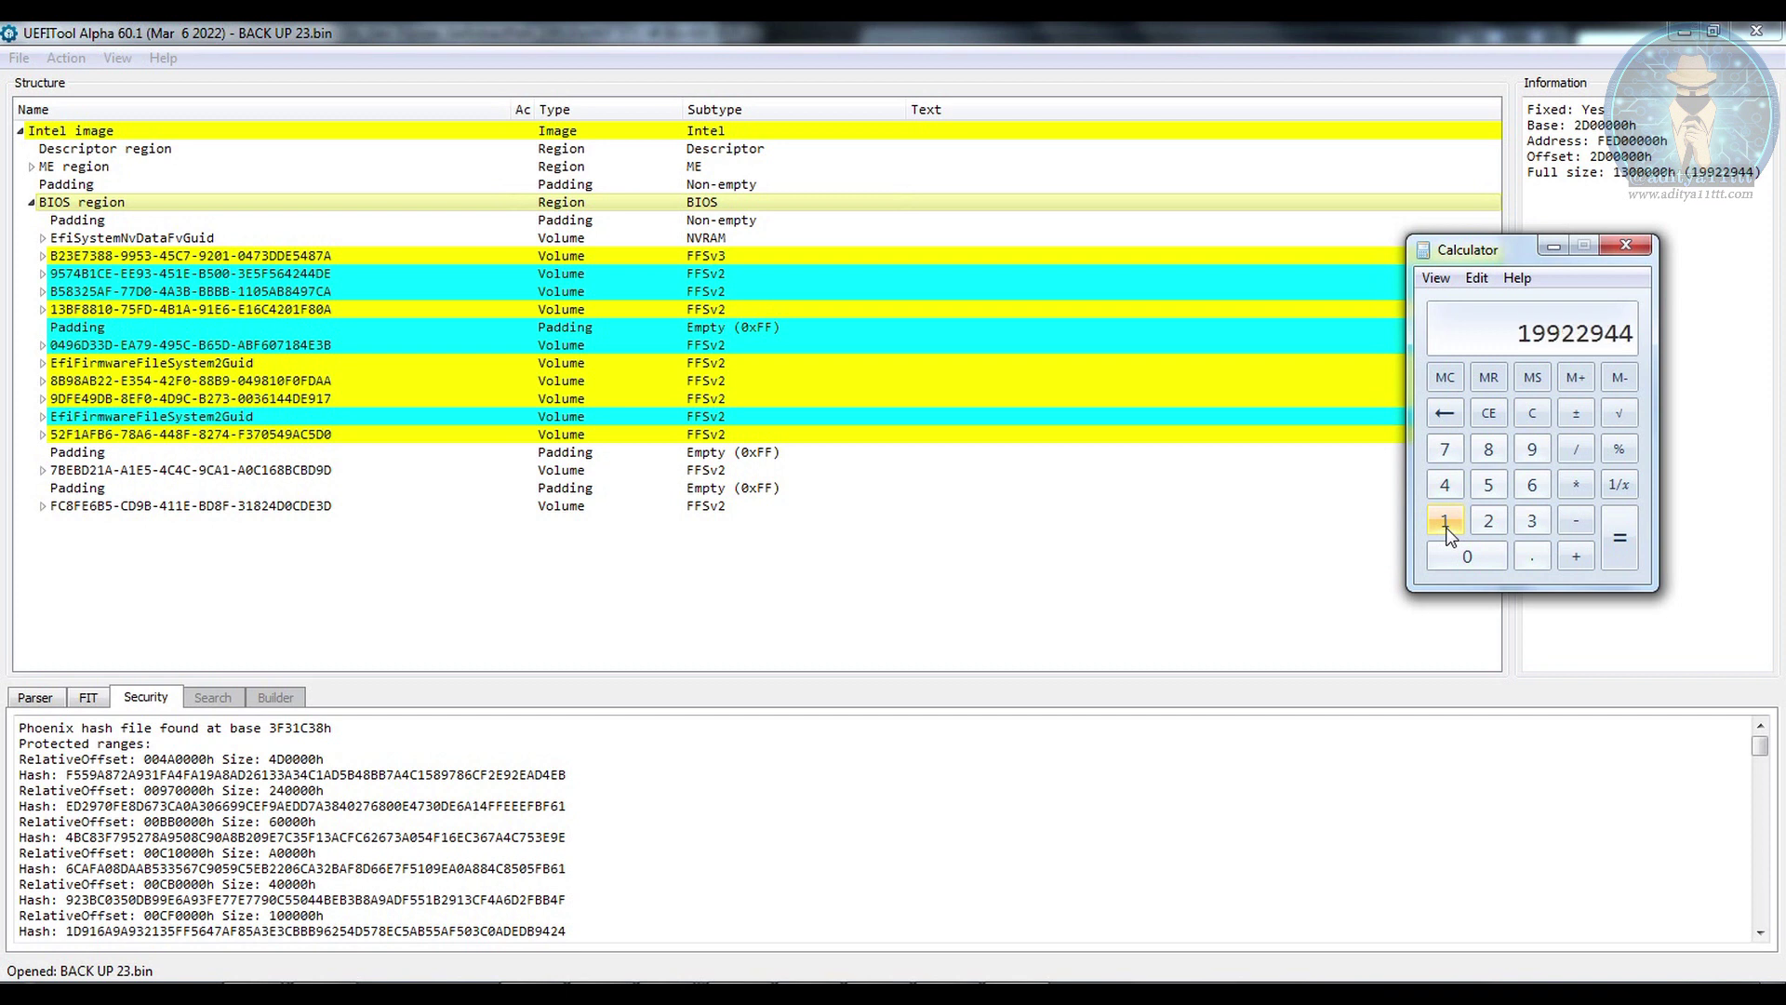
left_click(1574, 526)
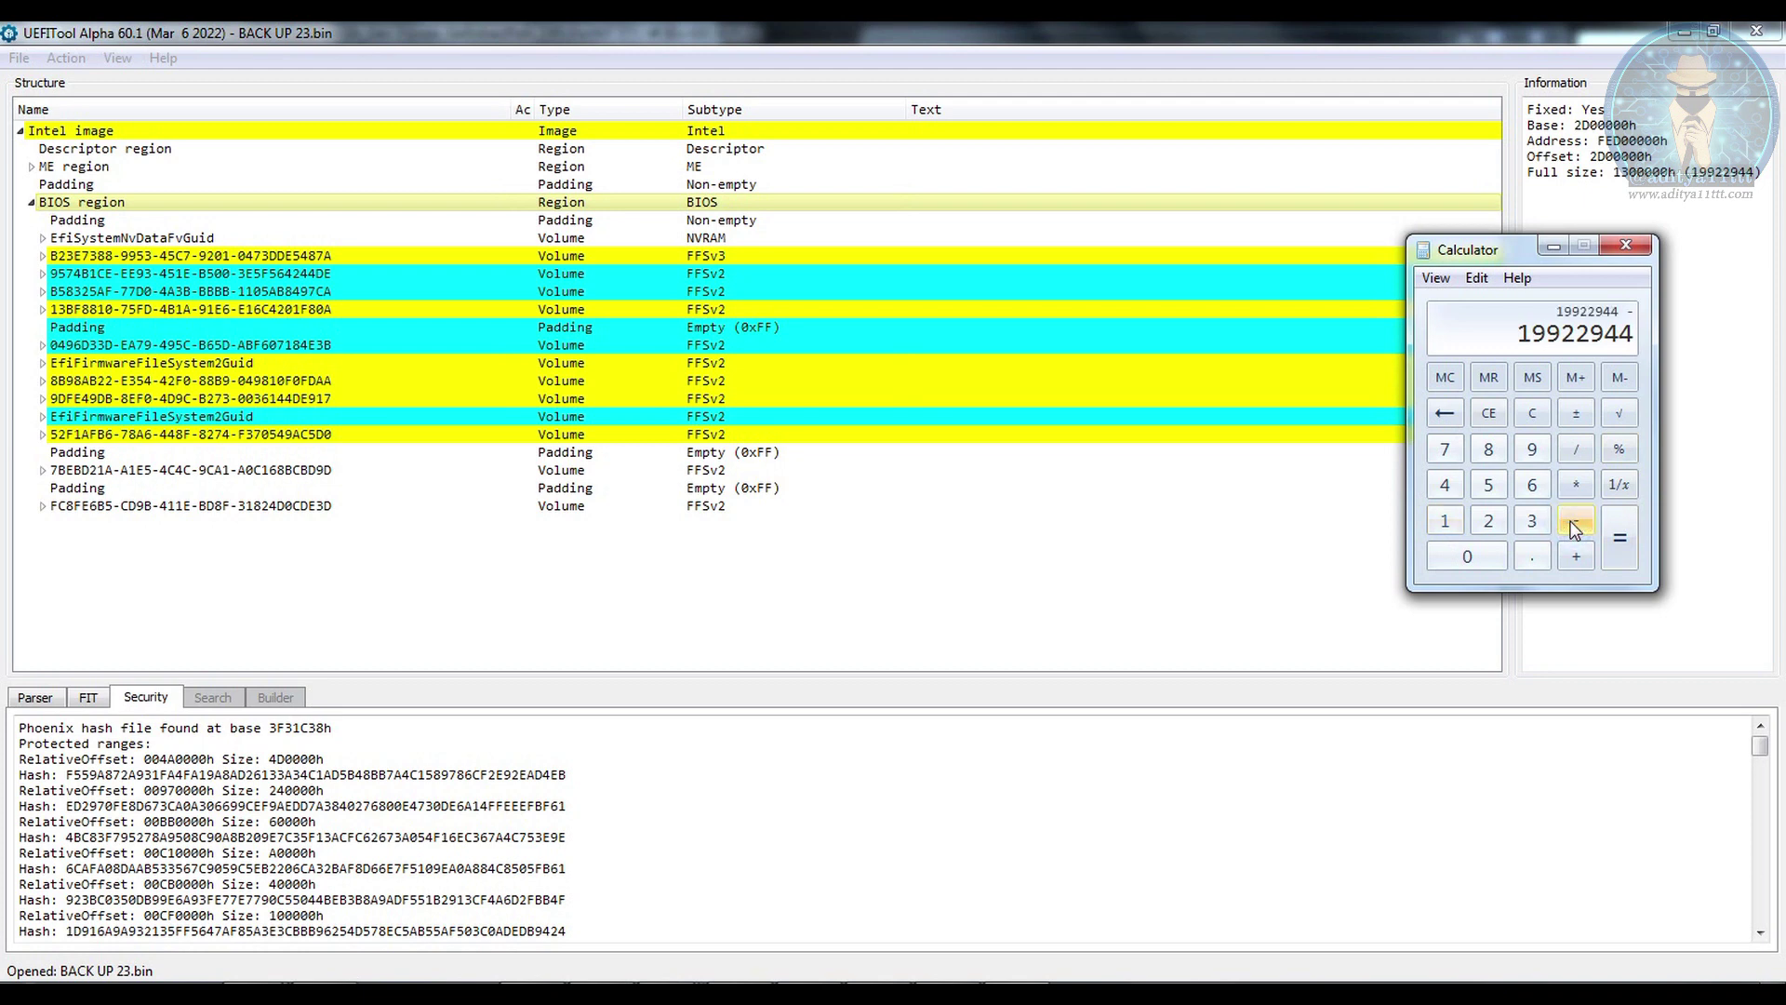
Copy the 3145728 padding size from UEFITool and subtract it, giving 16777216
left_click(93, 223)
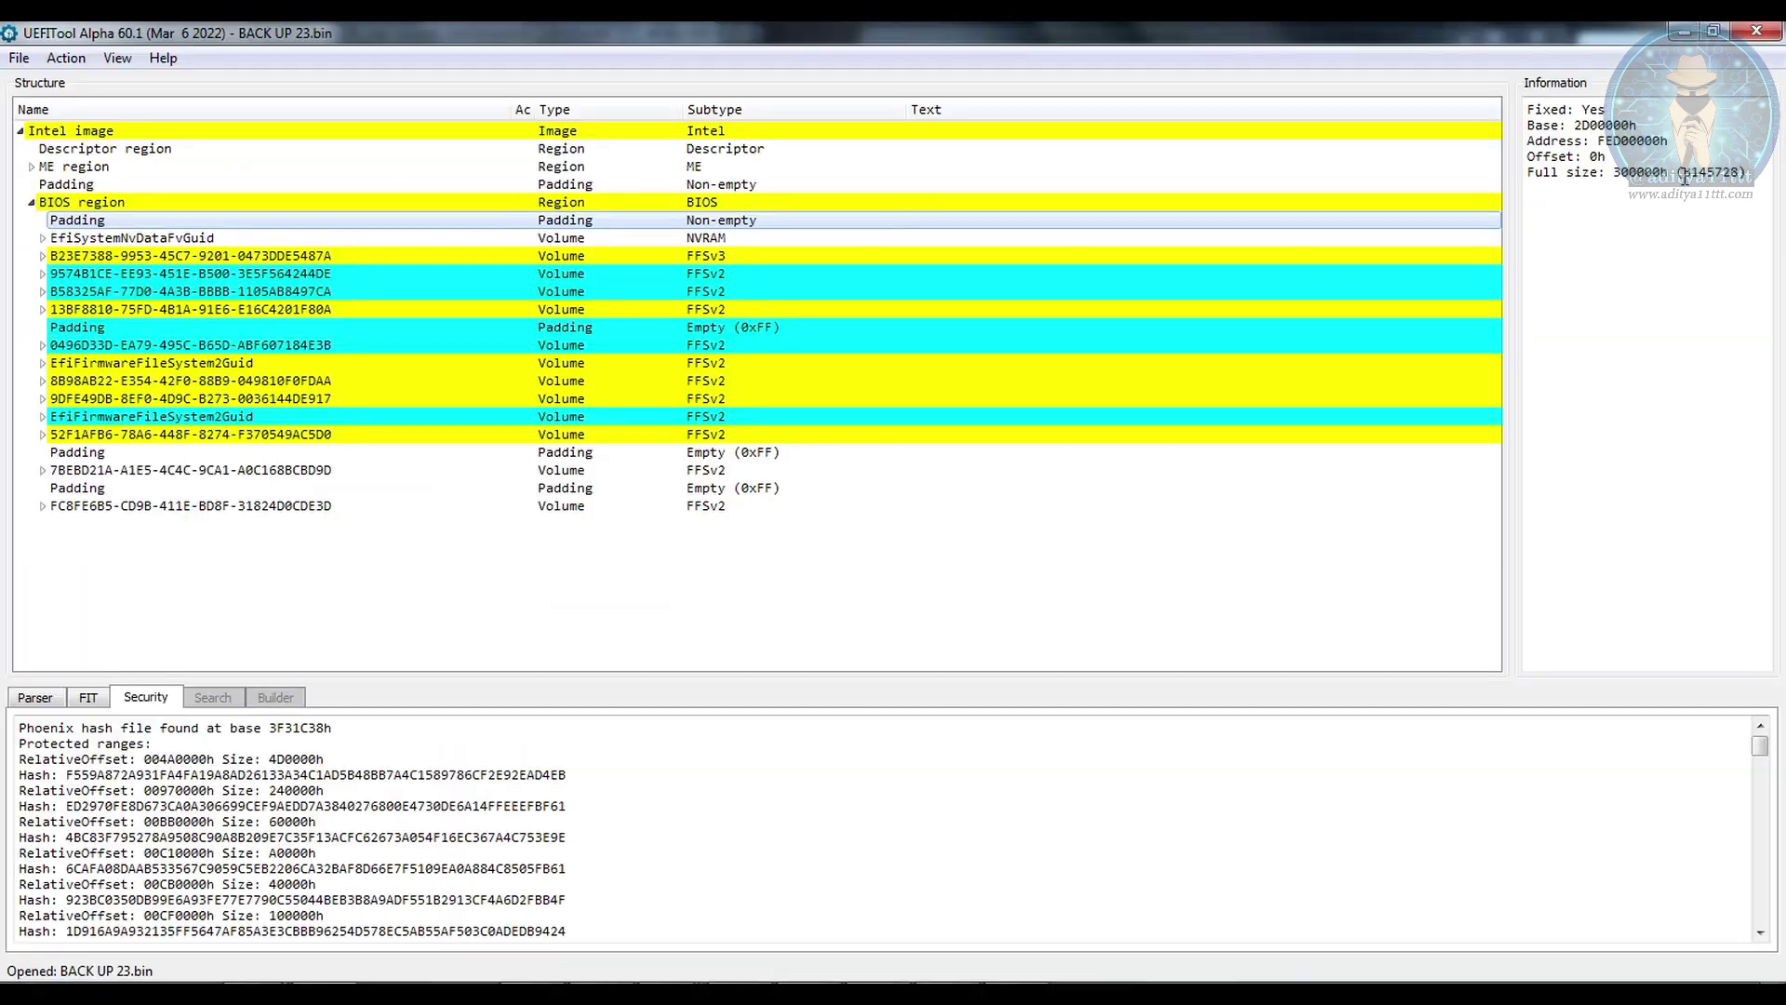
left_click_drag(1685, 177, 1739, 167)
key("ctrl+c")
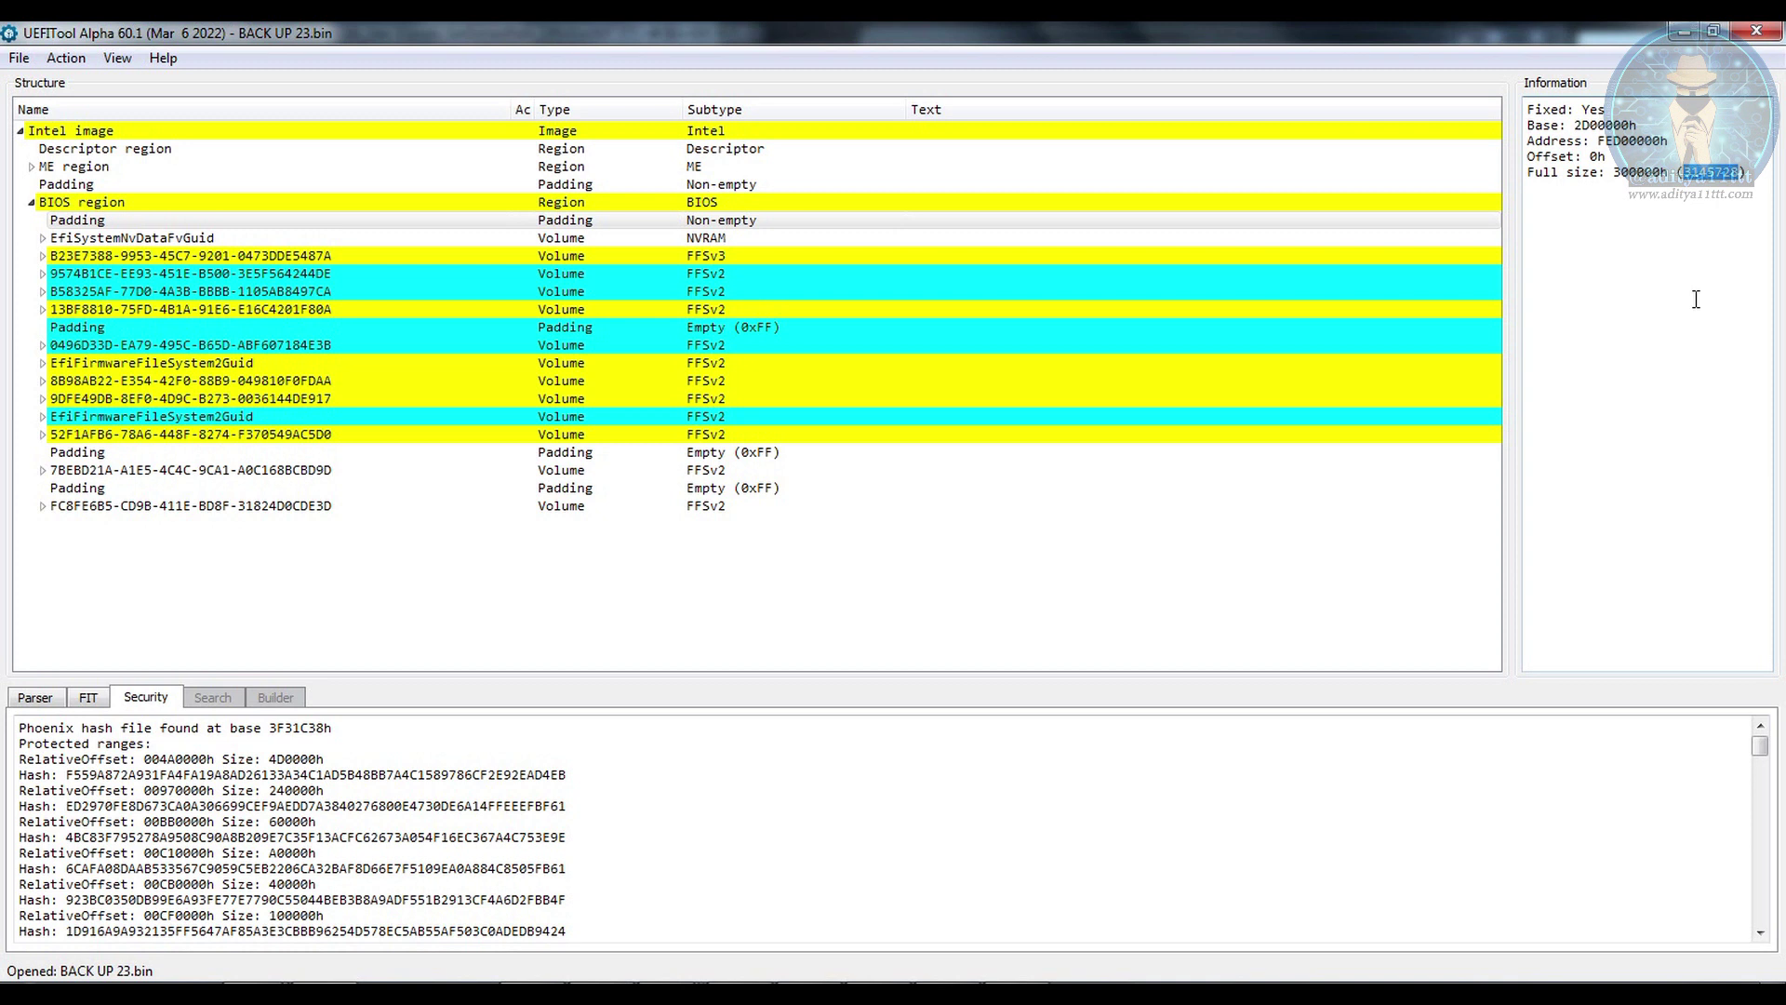
left_click(1107, 991)
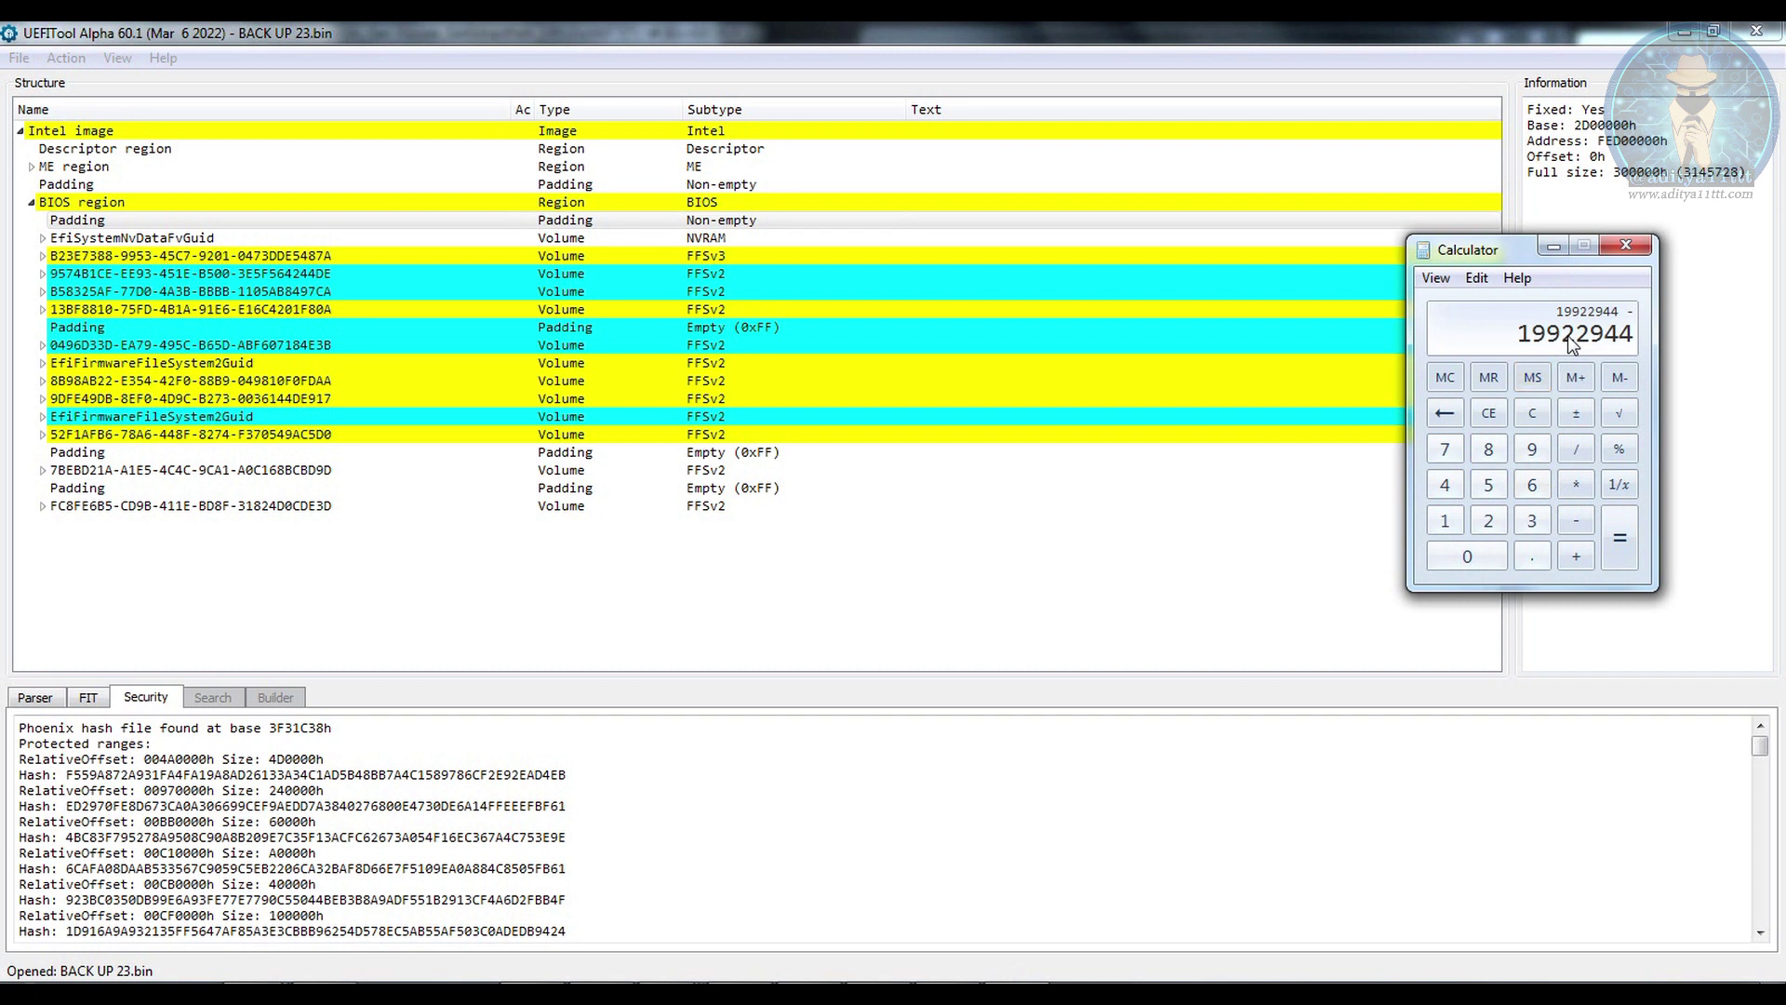
key("ctrl+v")
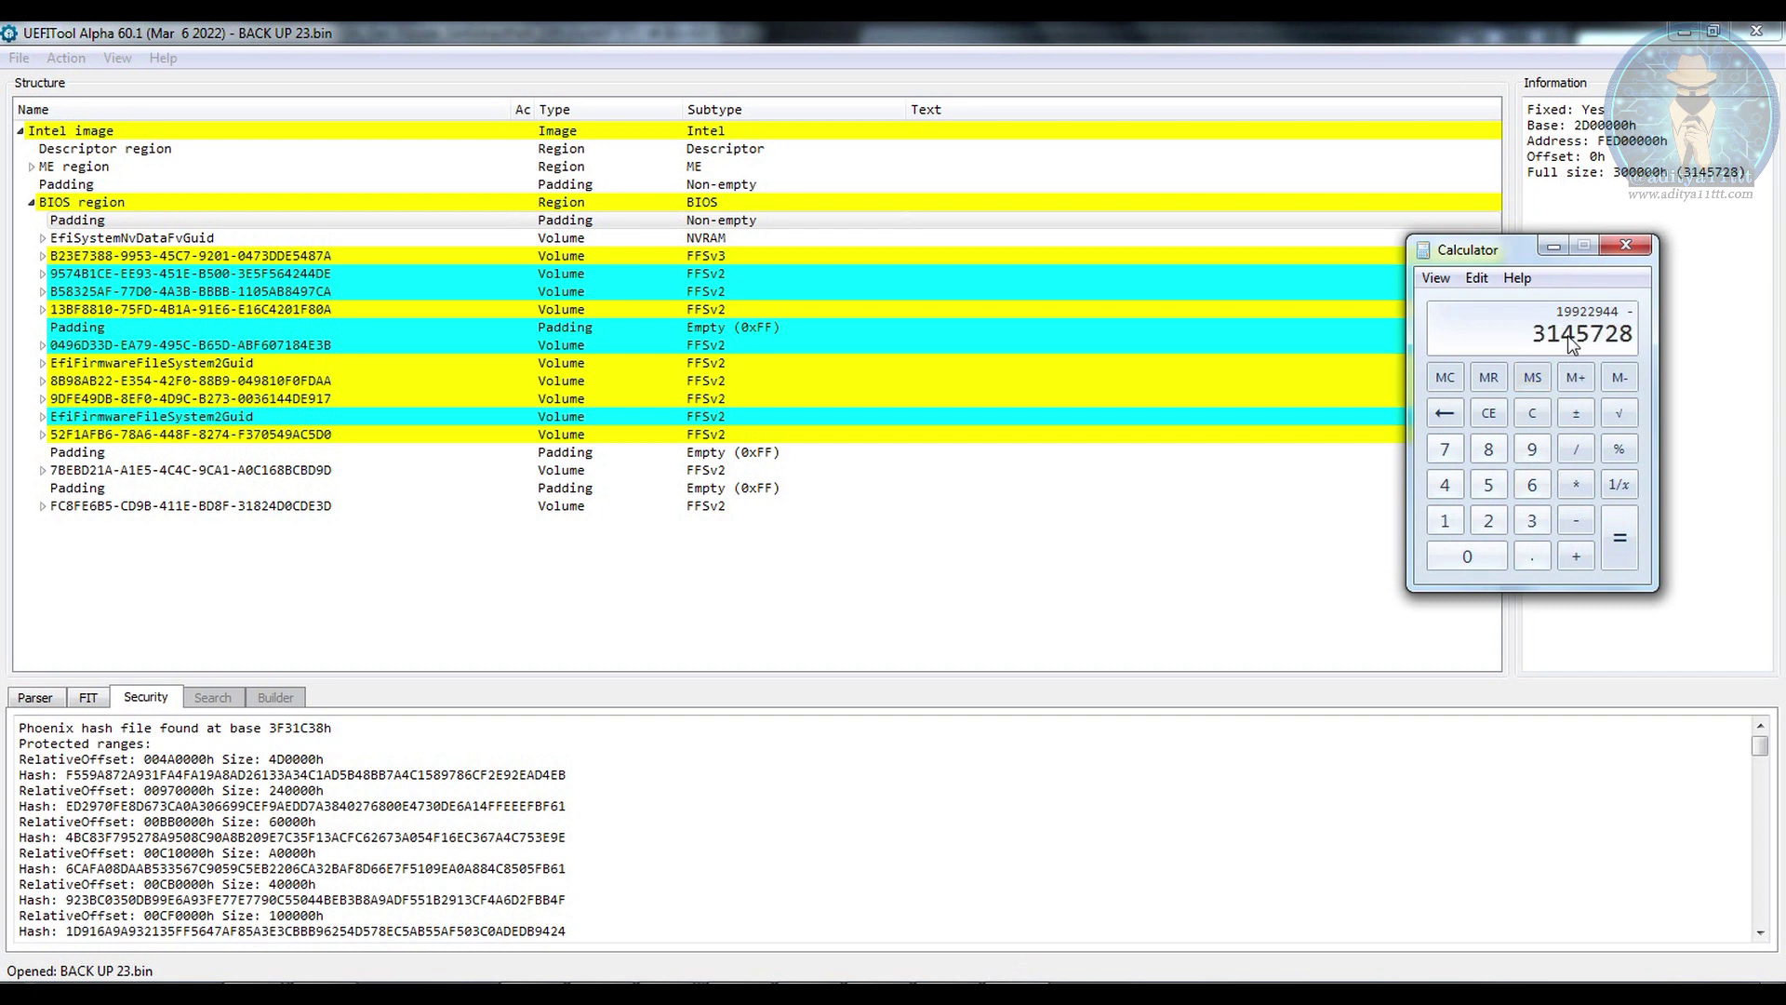
left_click(1619, 547)
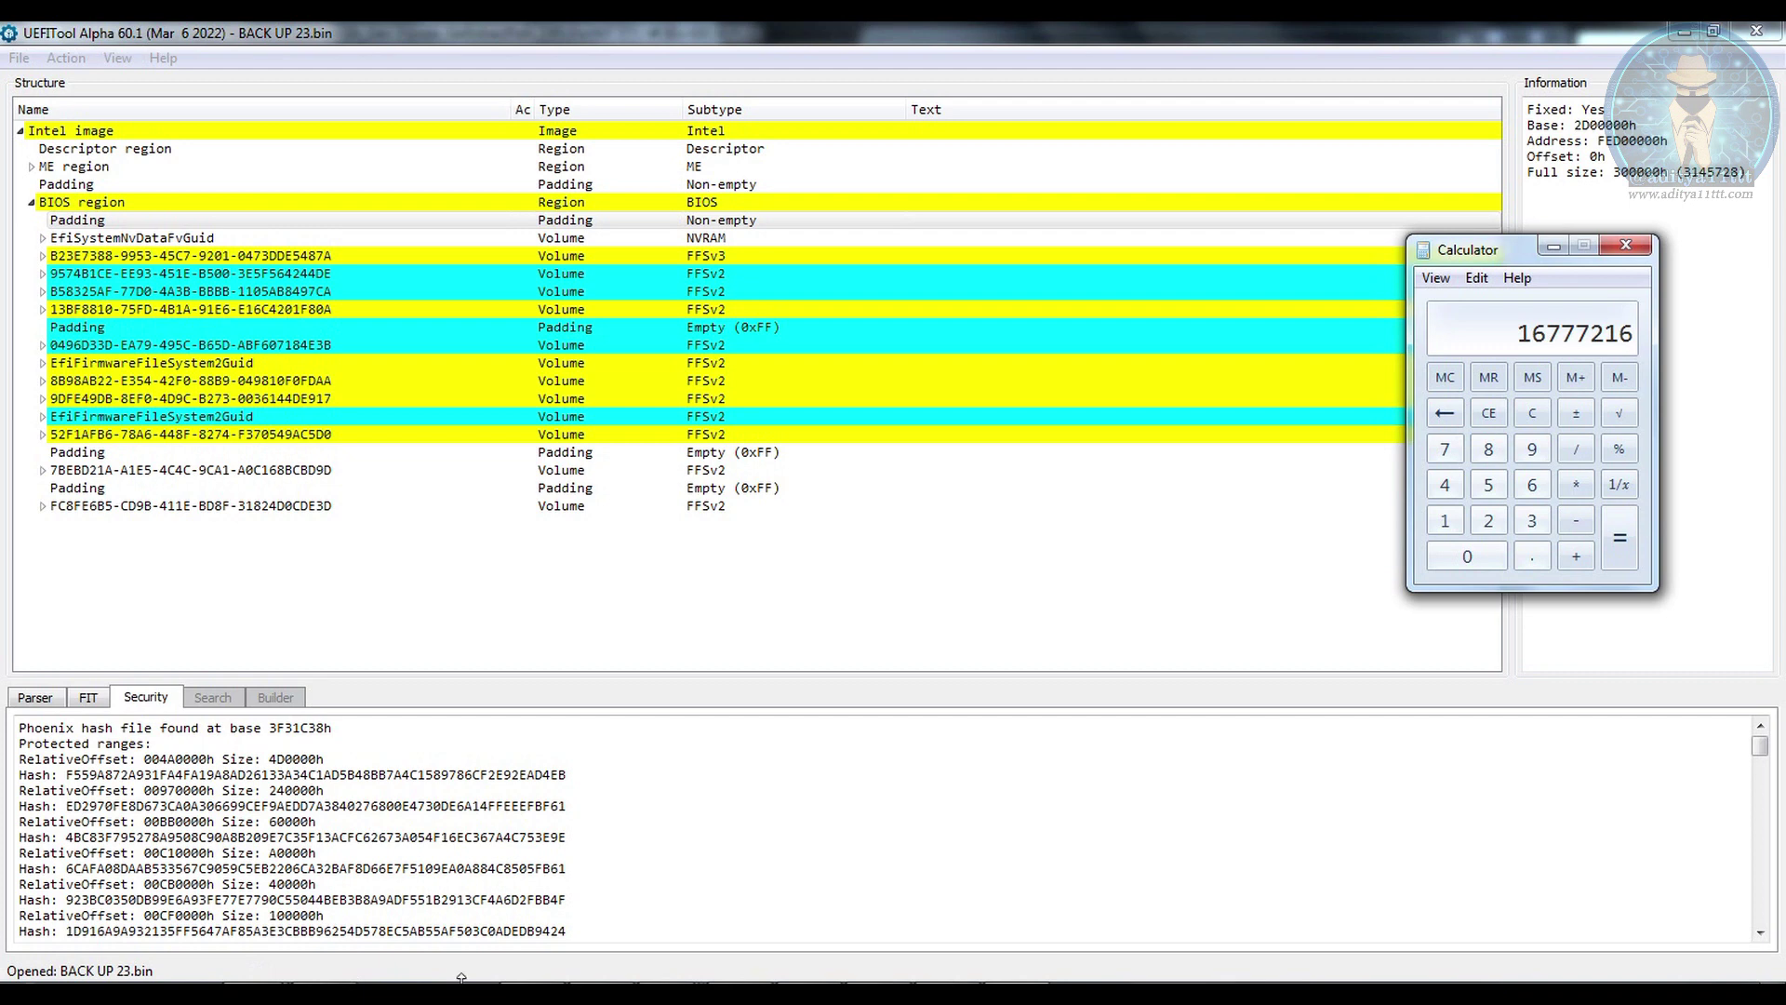
key("alt+Tab")
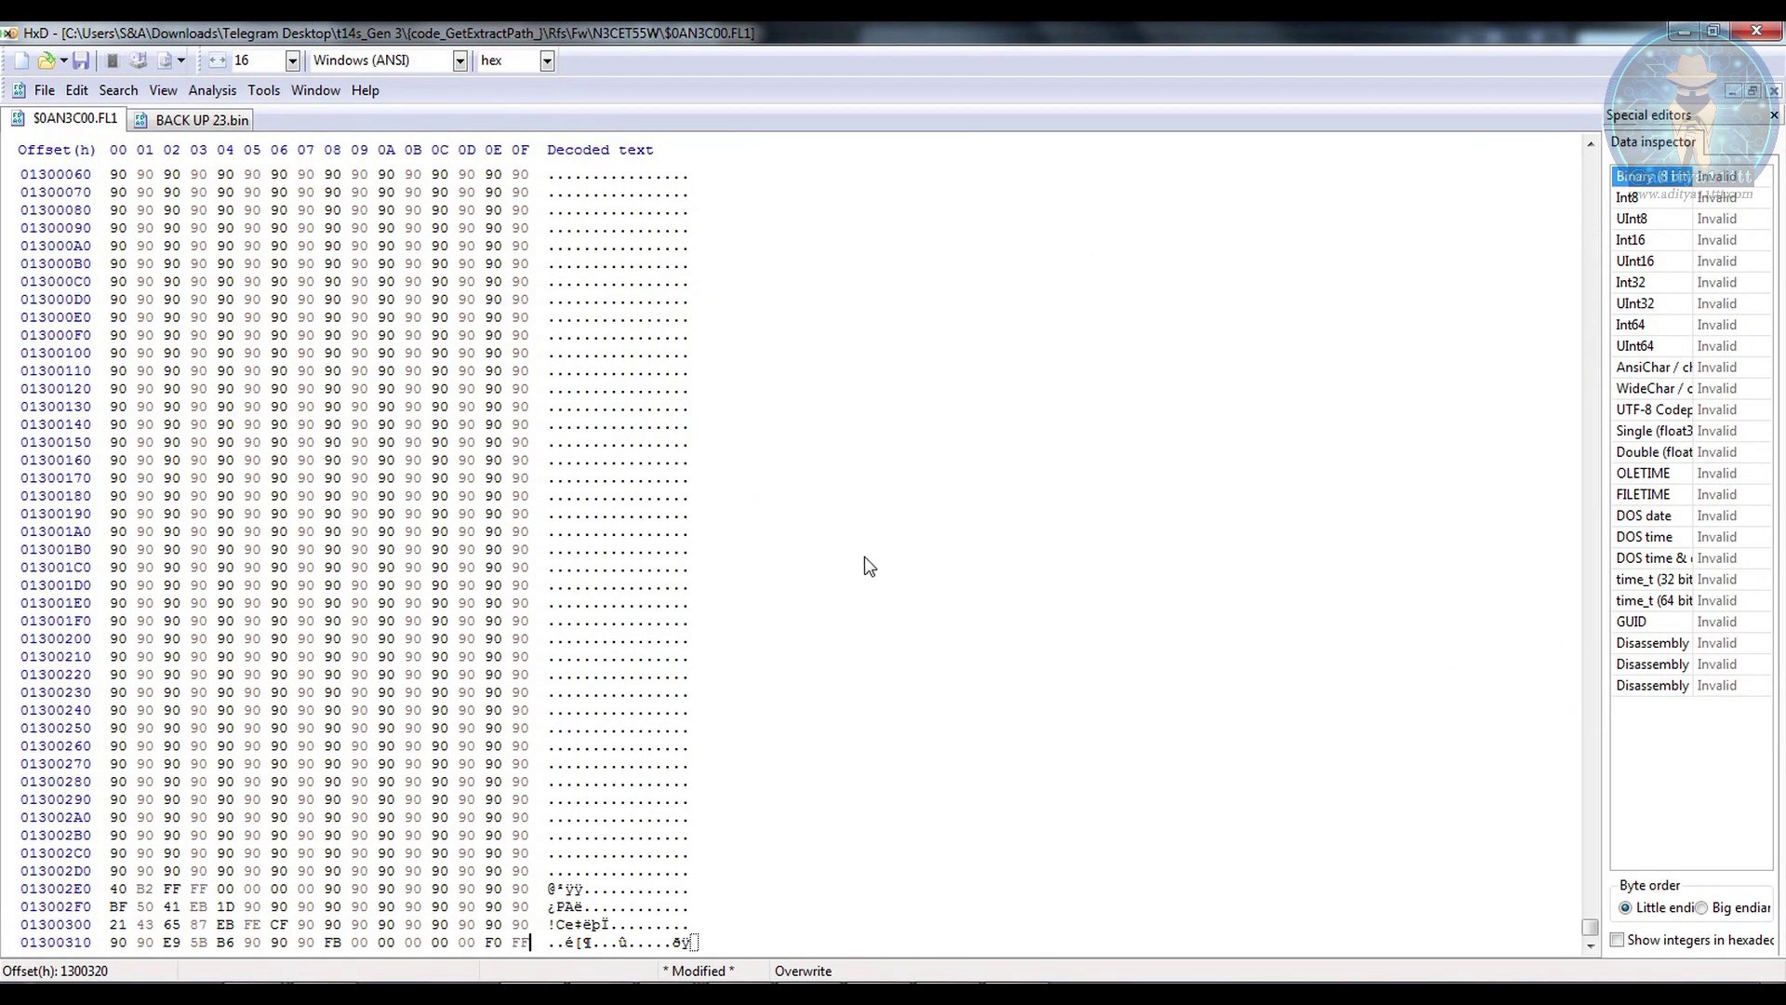
Go to 16777216 bytes (decimal) before the end of $0AN3C00.FL1
key("ctrl+g")
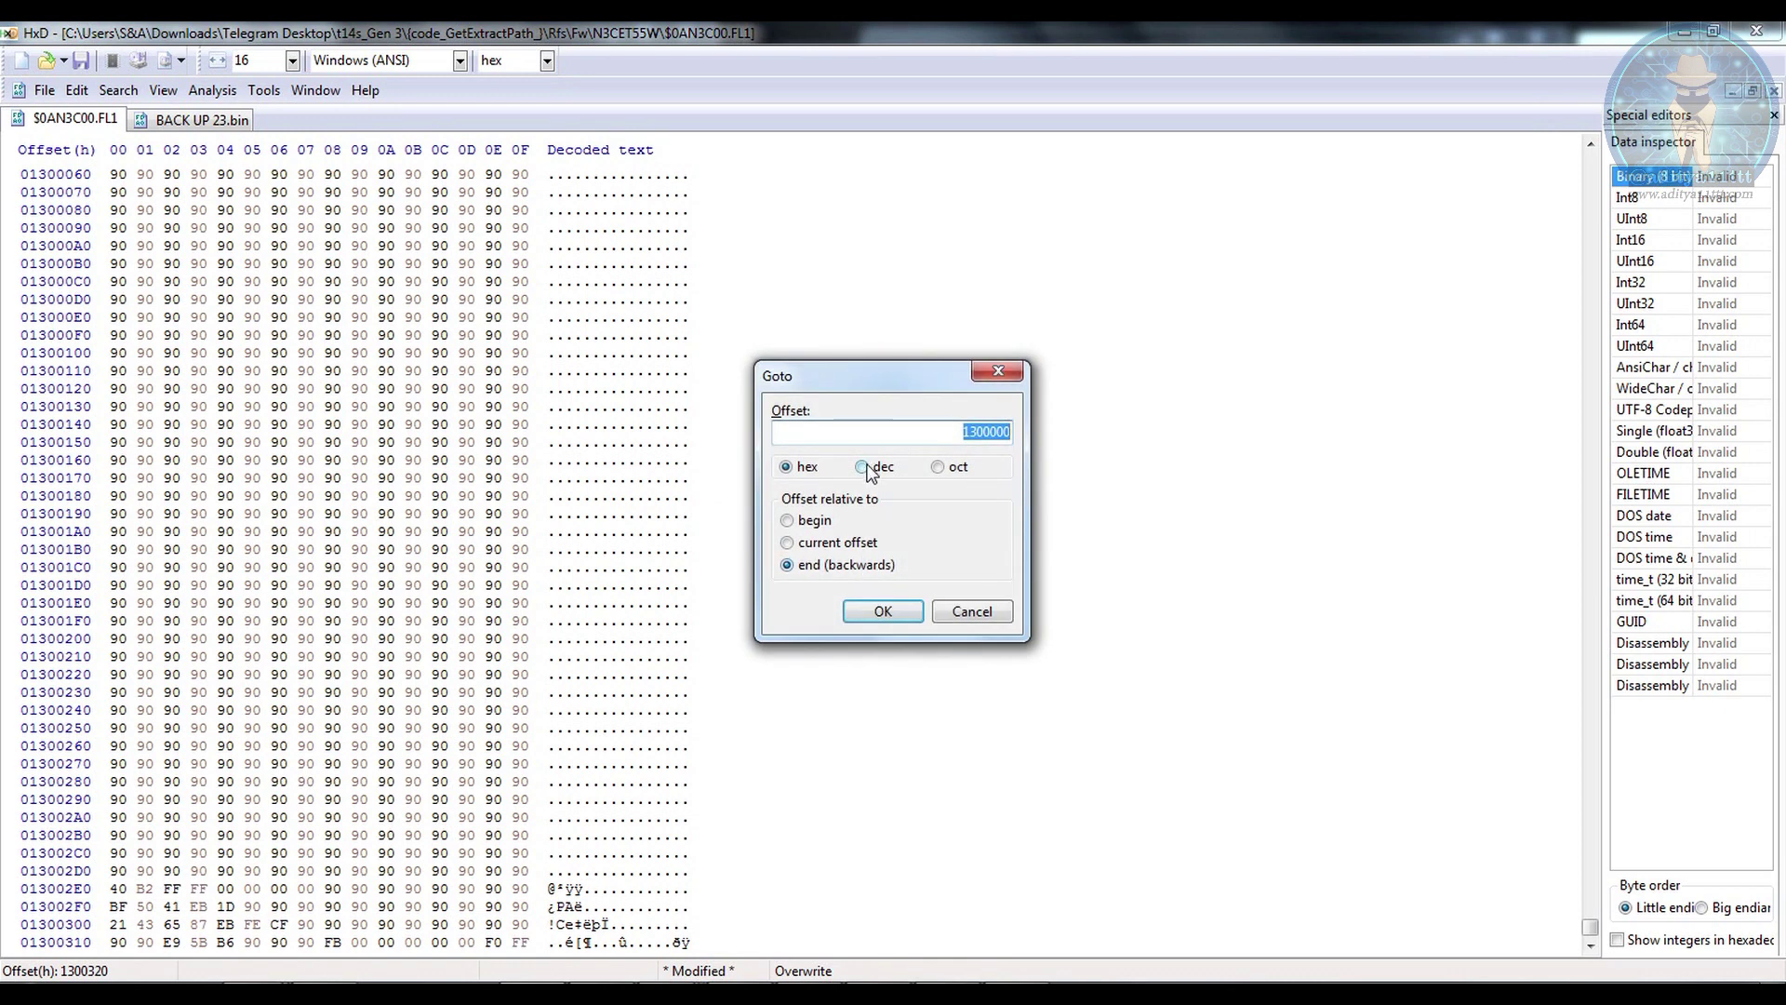
left_click(865, 466)
left_click_drag(936, 429, 1093, 435)
left_click(1107, 993)
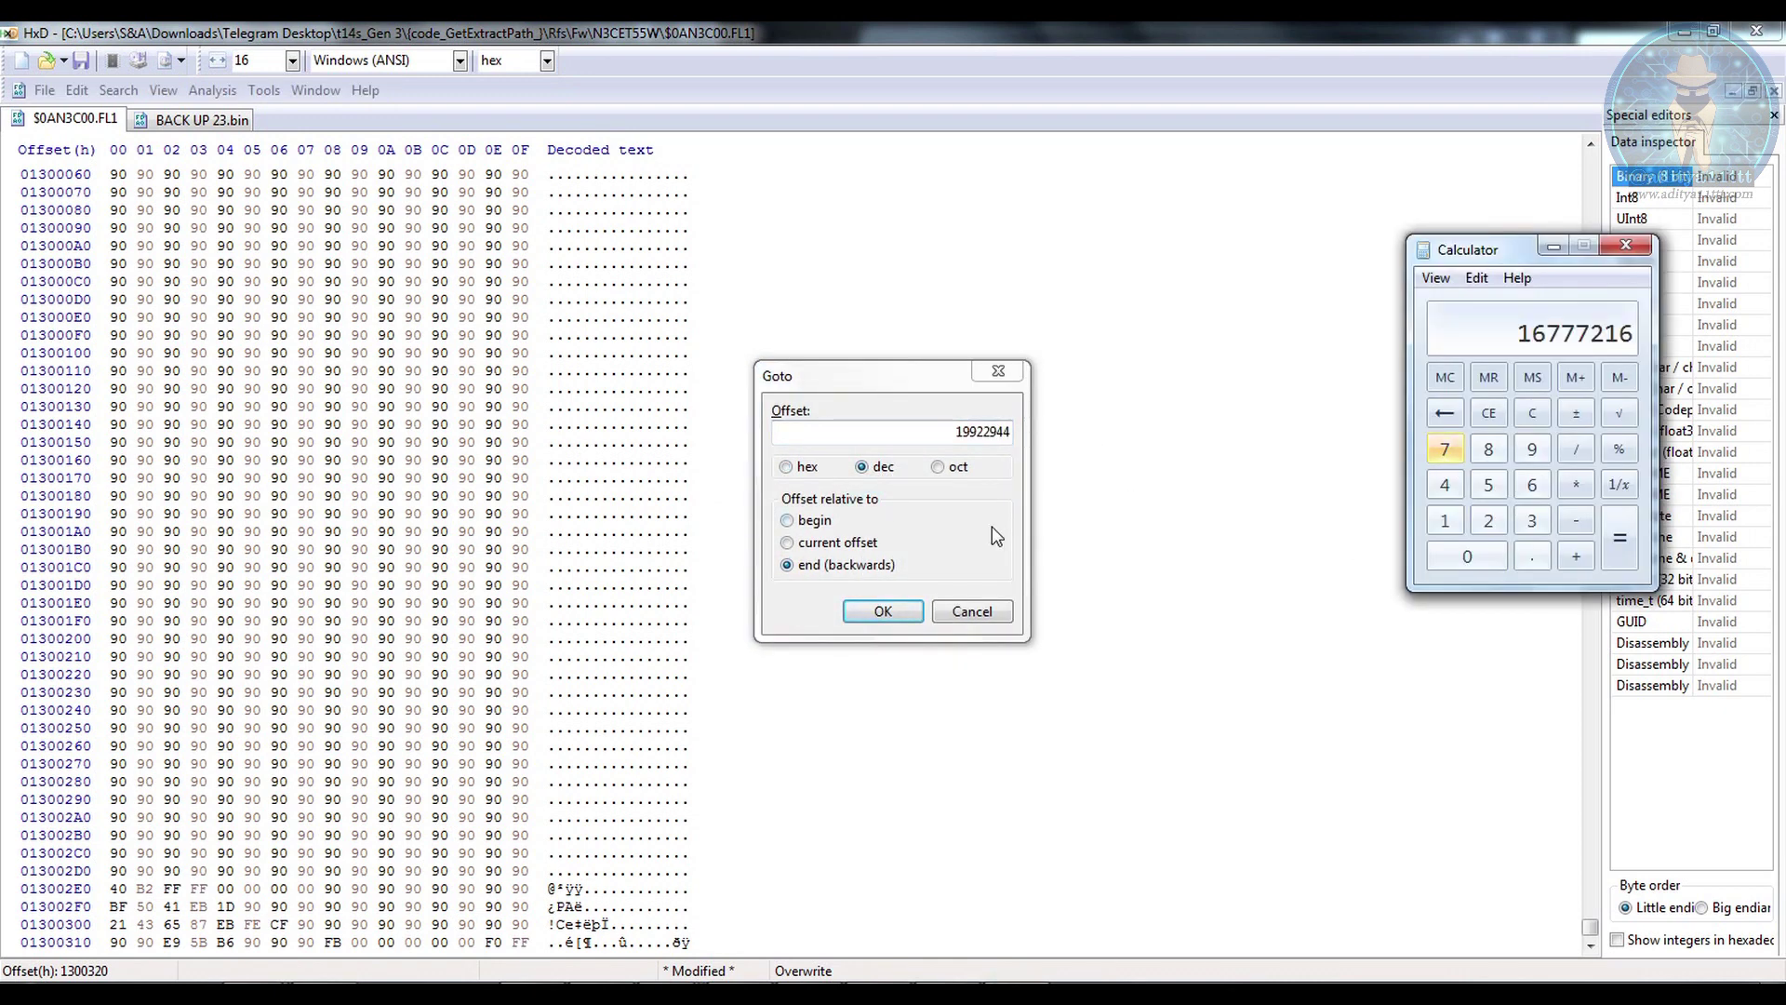
left_click(935, 427)
left_click(937, 427)
left_click_drag(925, 426, 1057, 438)
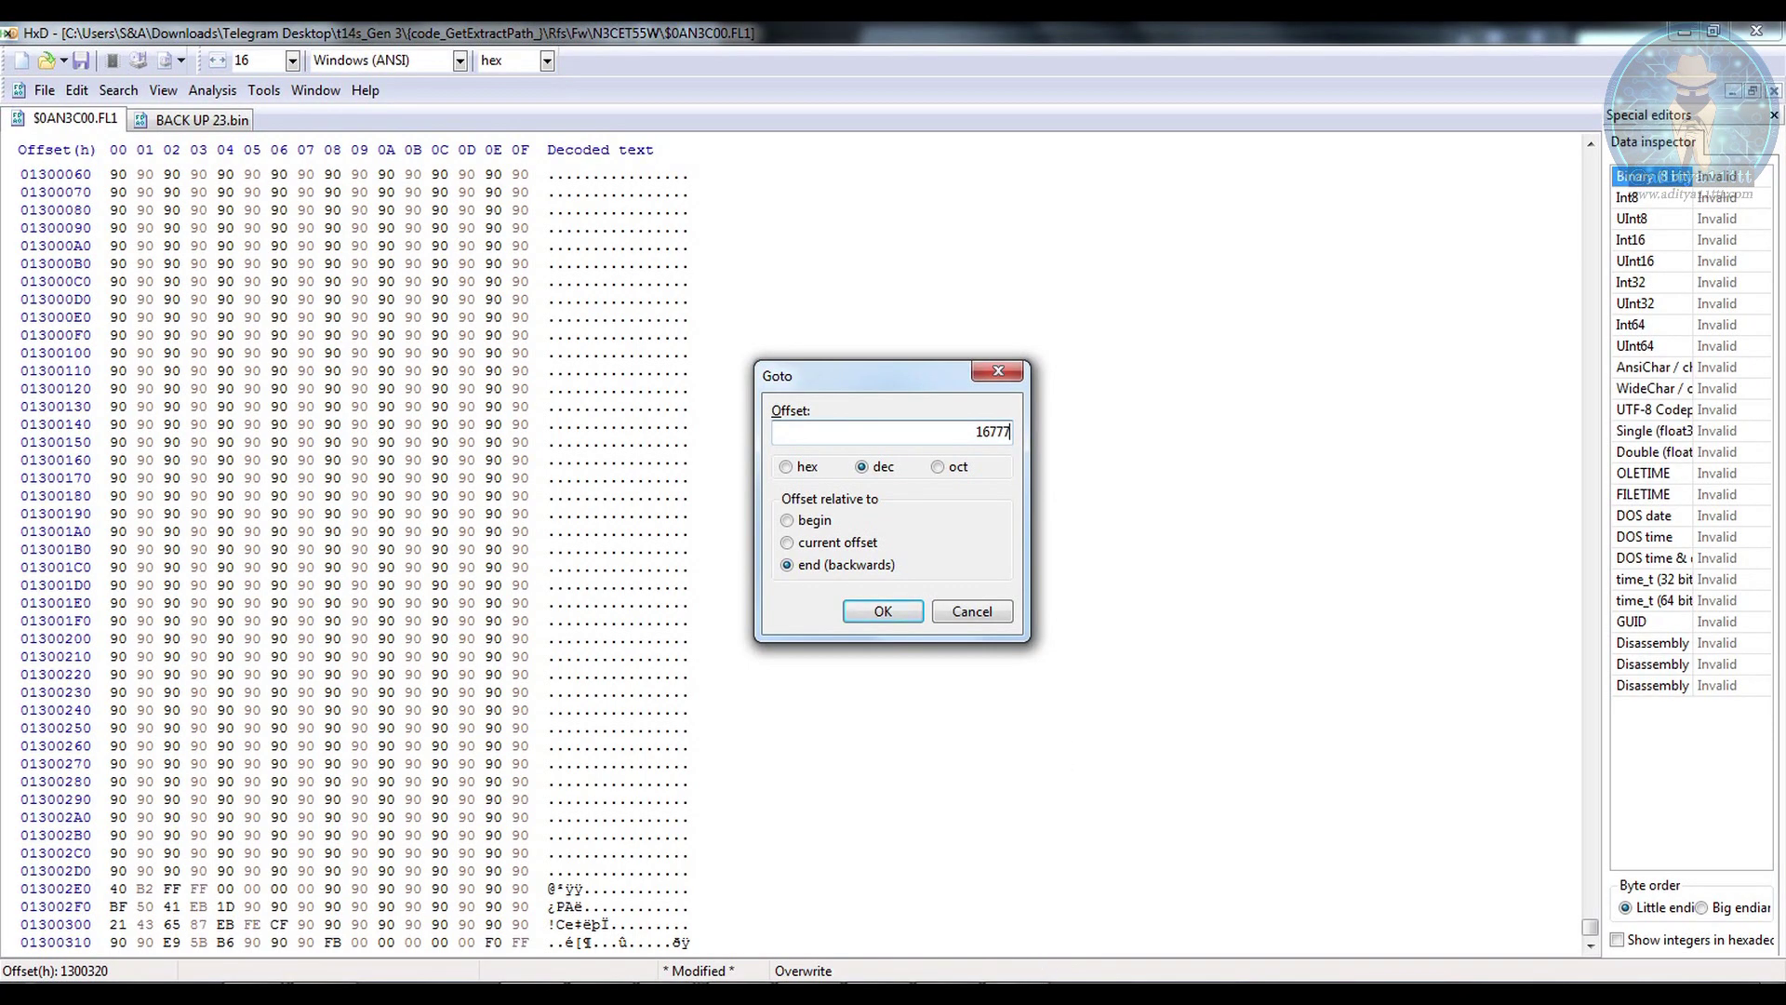
key("alt+Tab")
left_click(960, 423)
type("216")
left_click(806, 468)
left_click(869, 468)
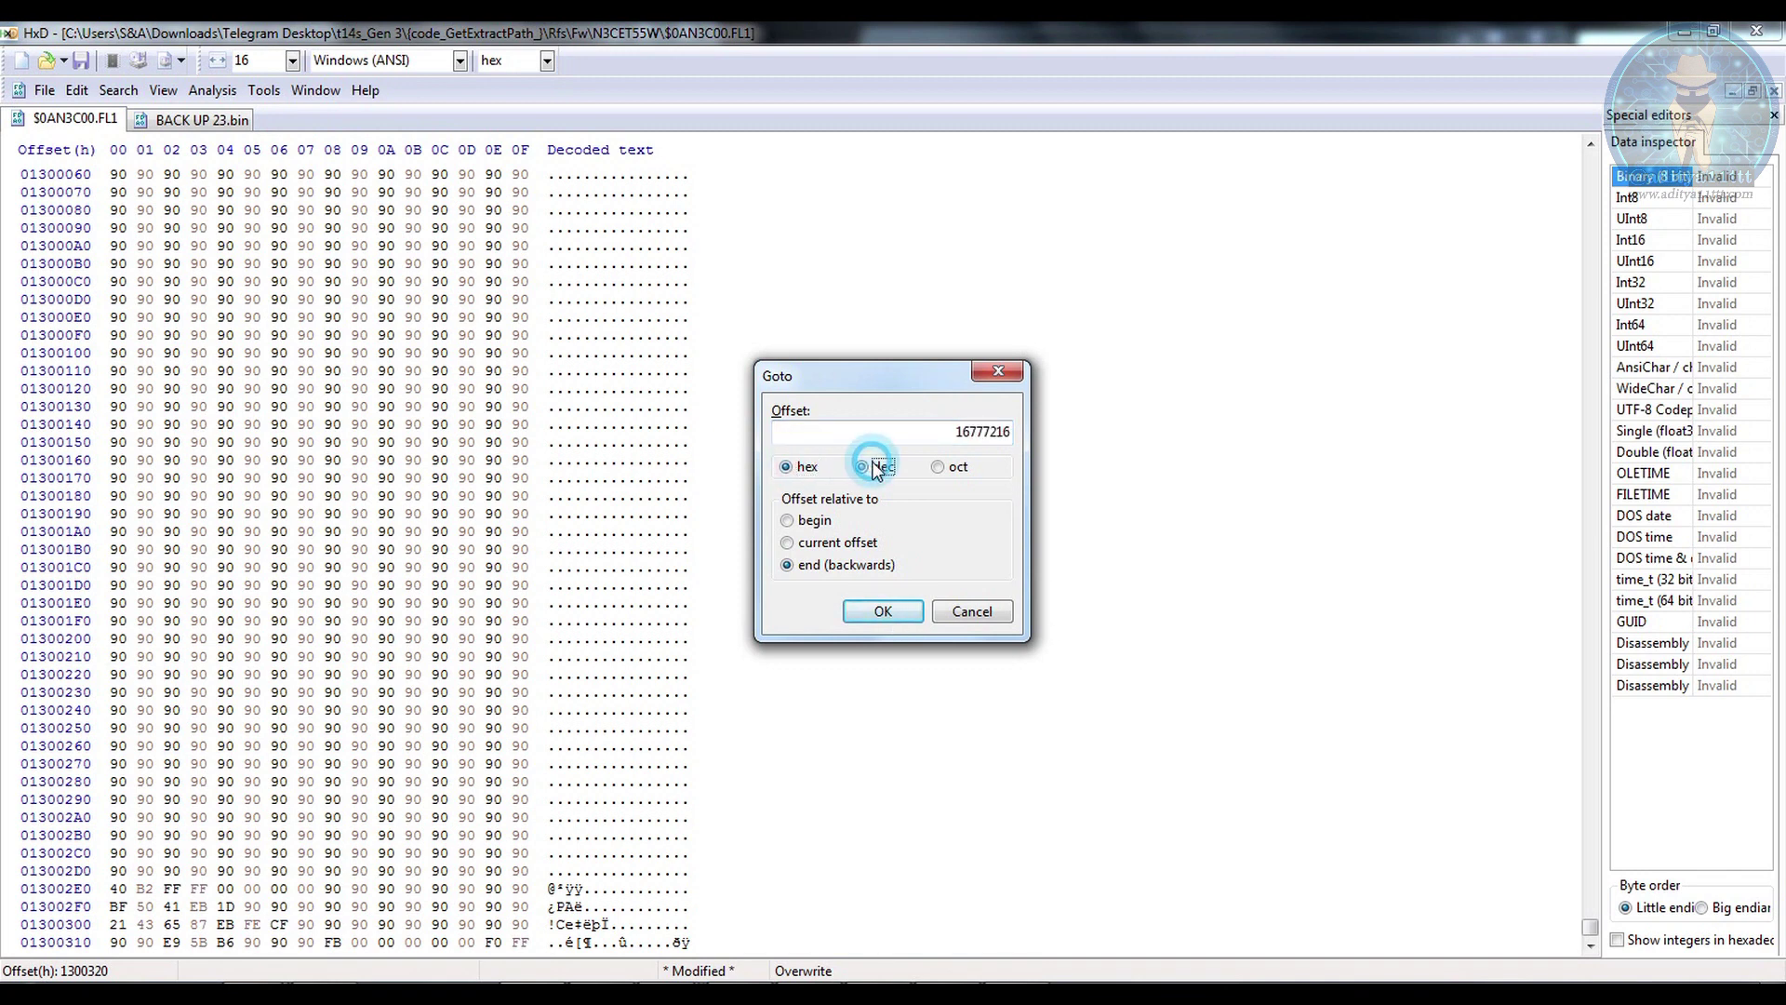
left_click(884, 613)
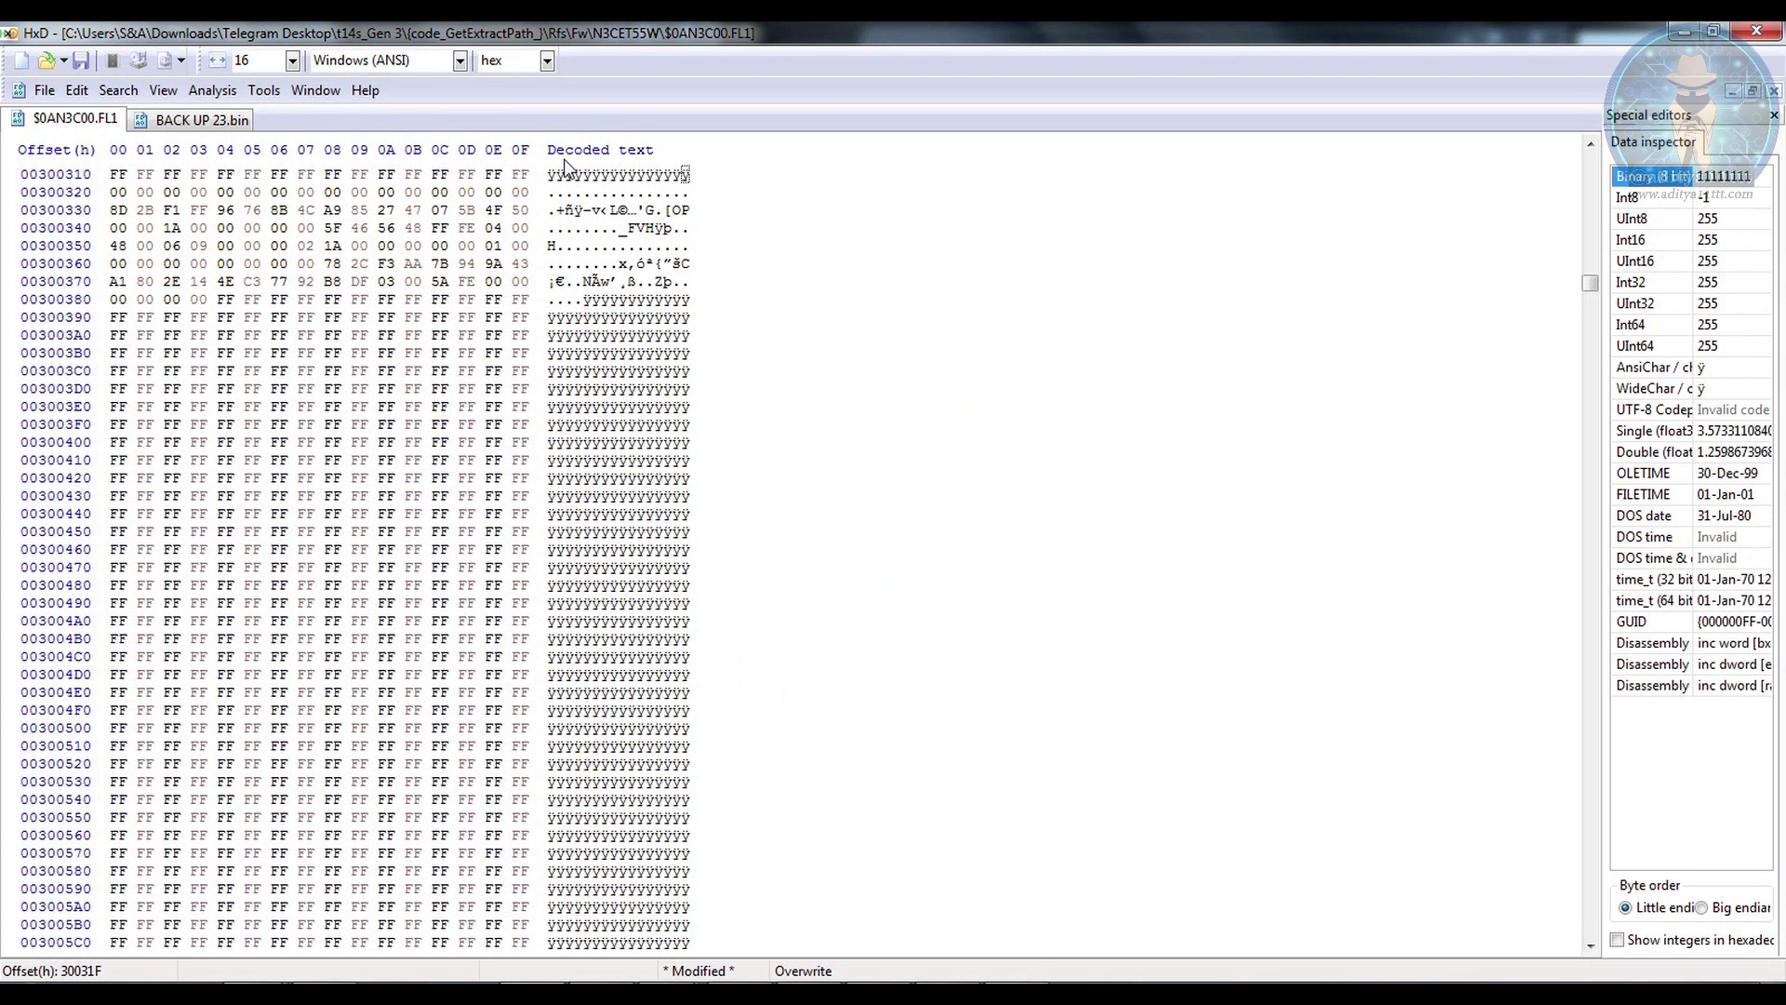
Select everything before offset 300320 and remove it from the file
left_click(530, 174)
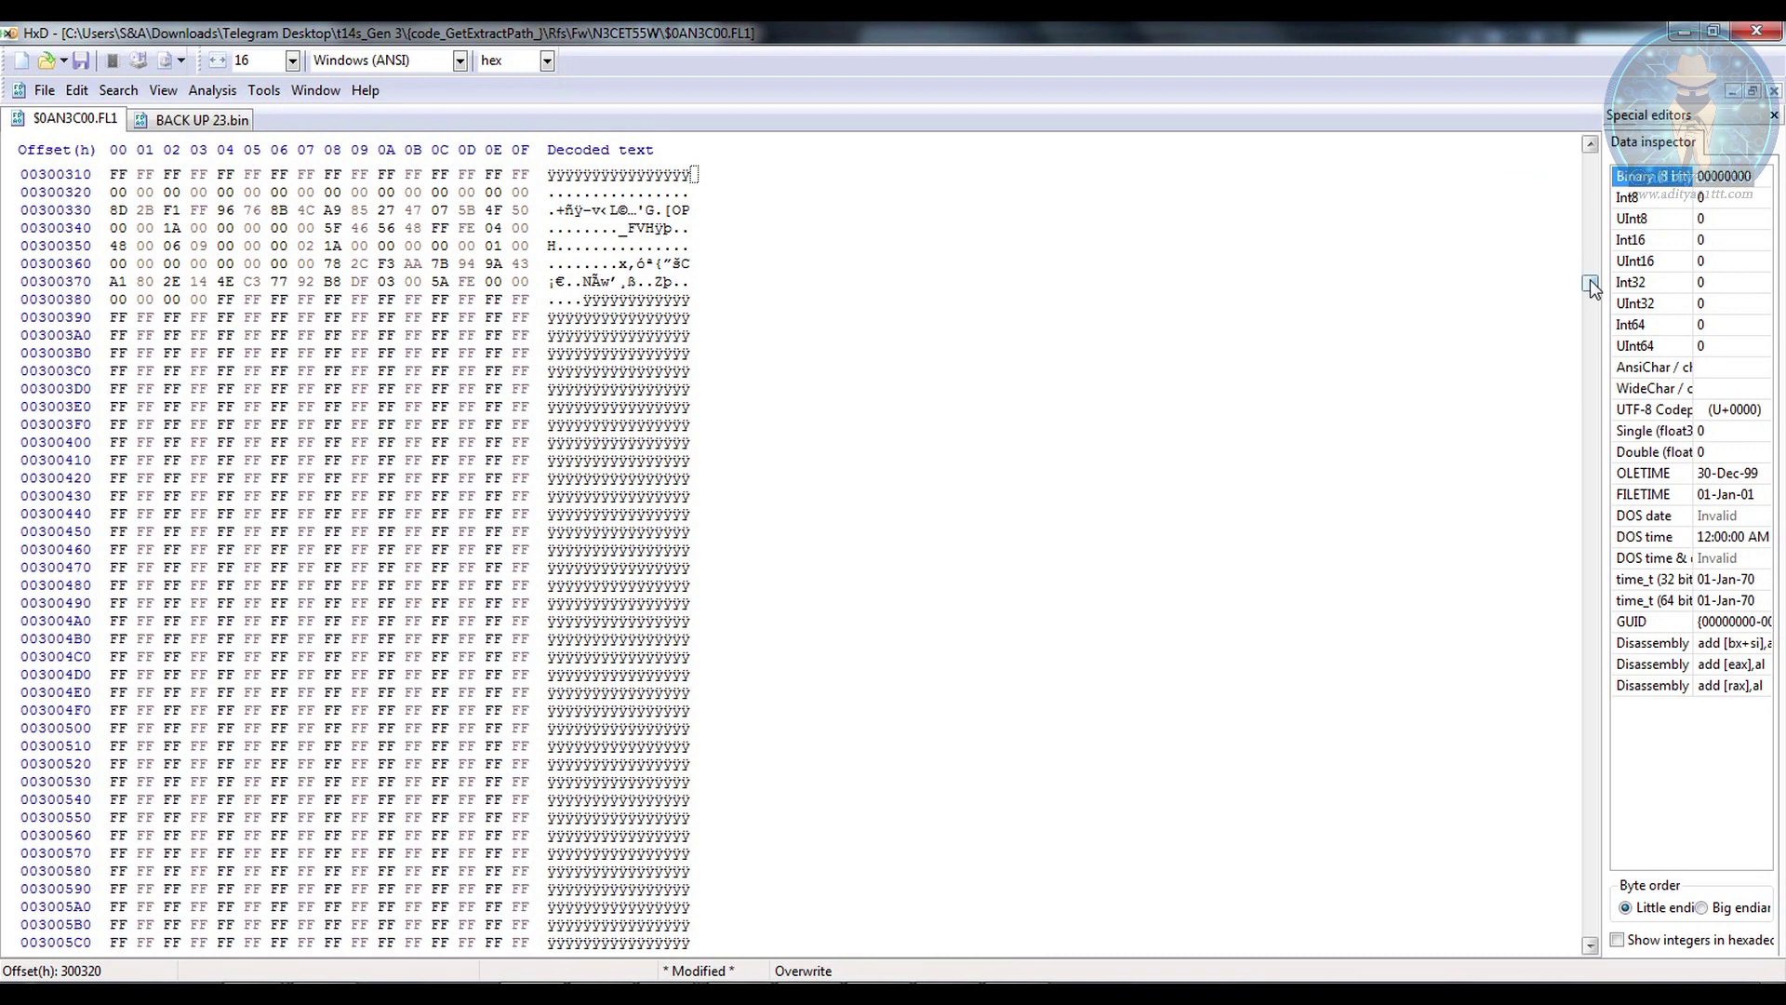
left_click_drag(1589, 281, 1589, 140)
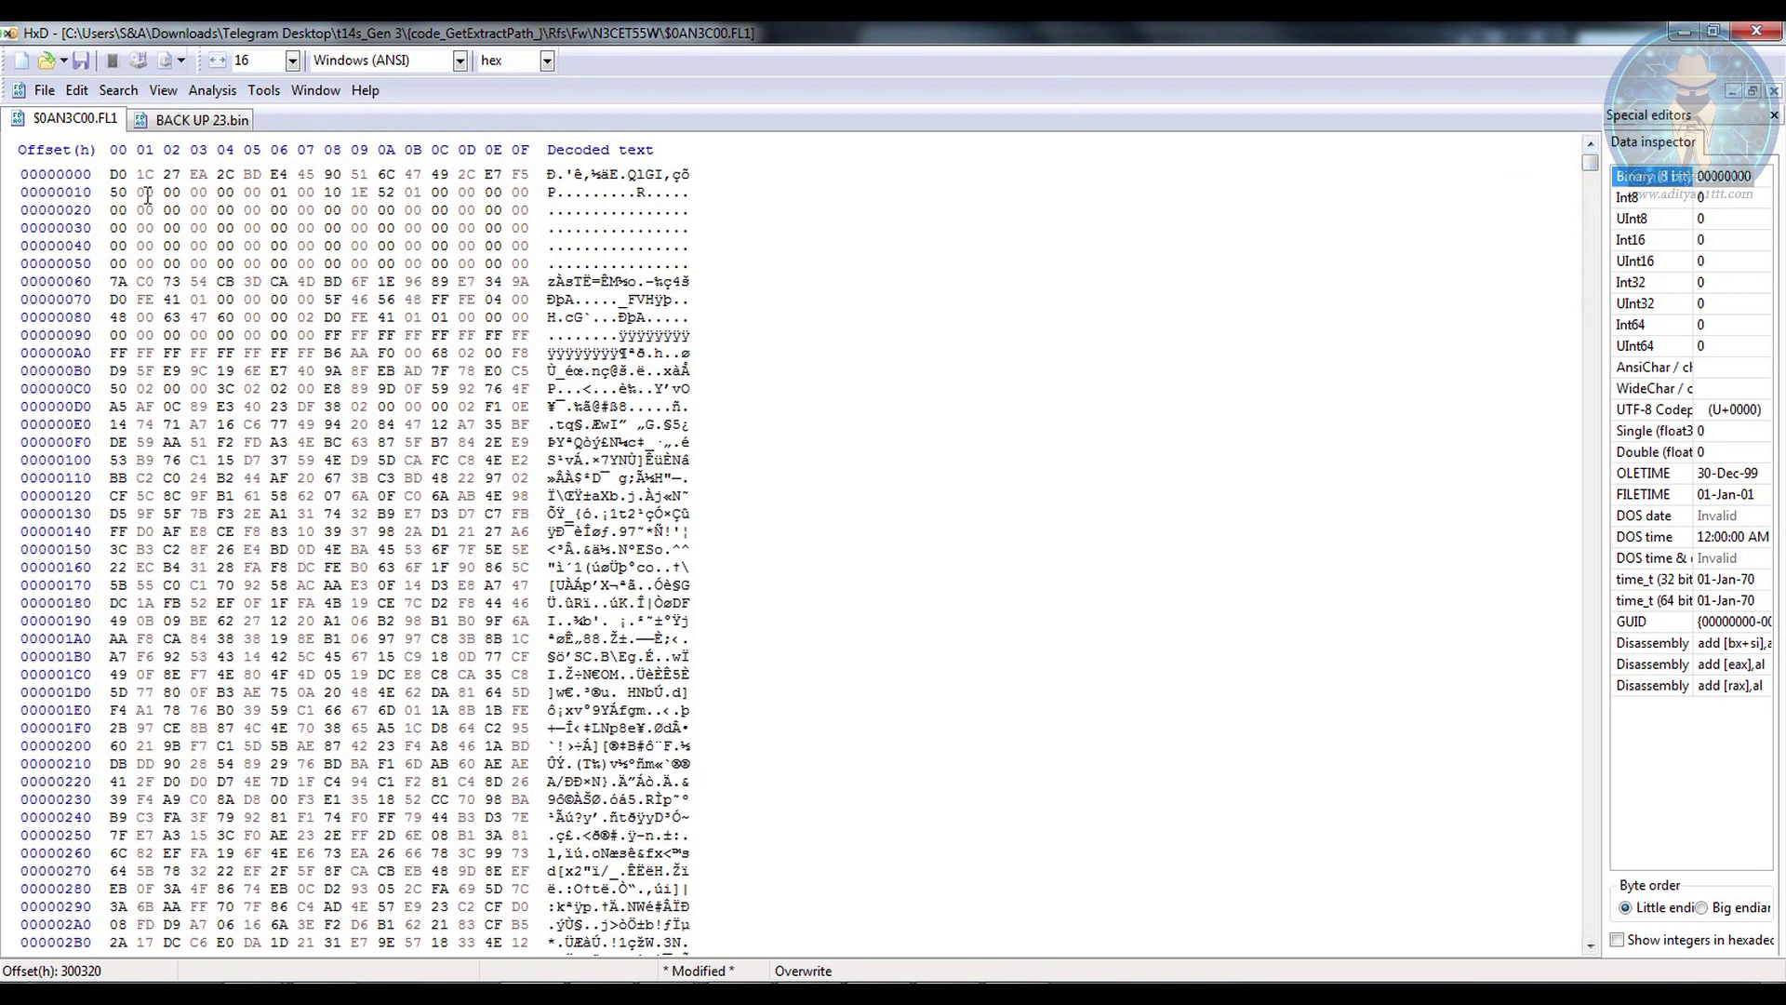
key("ctrl+a")
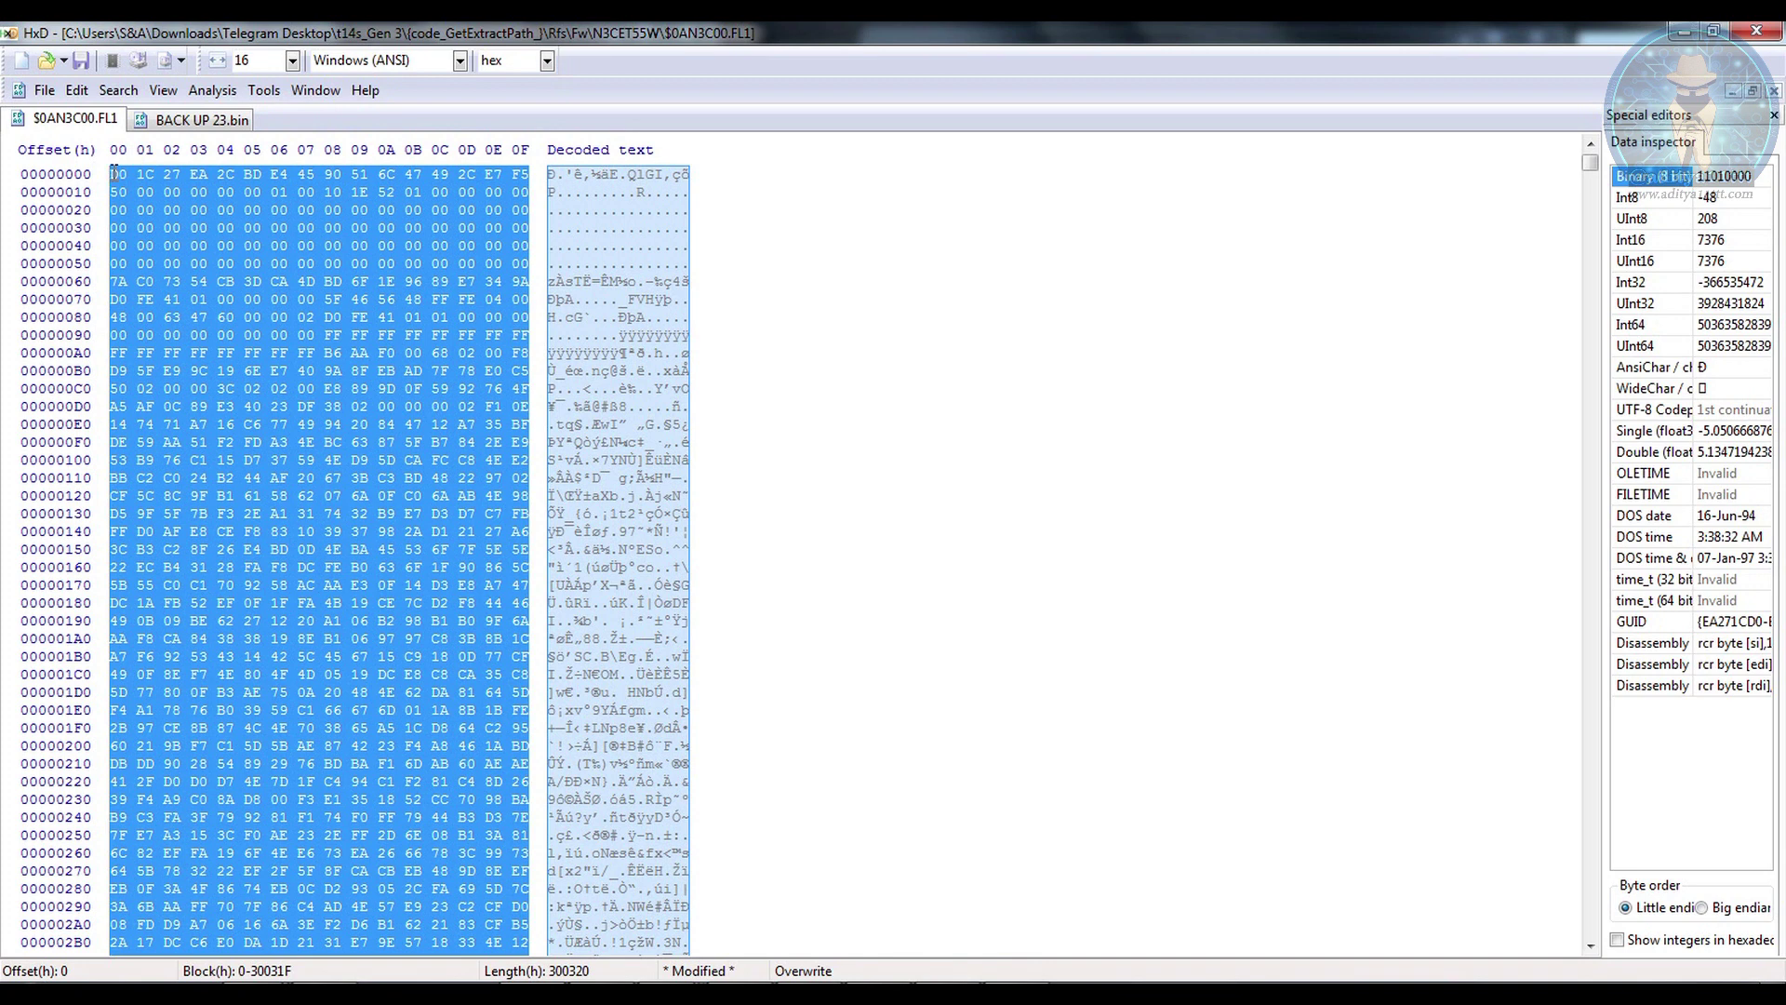
key("ctrl+v")
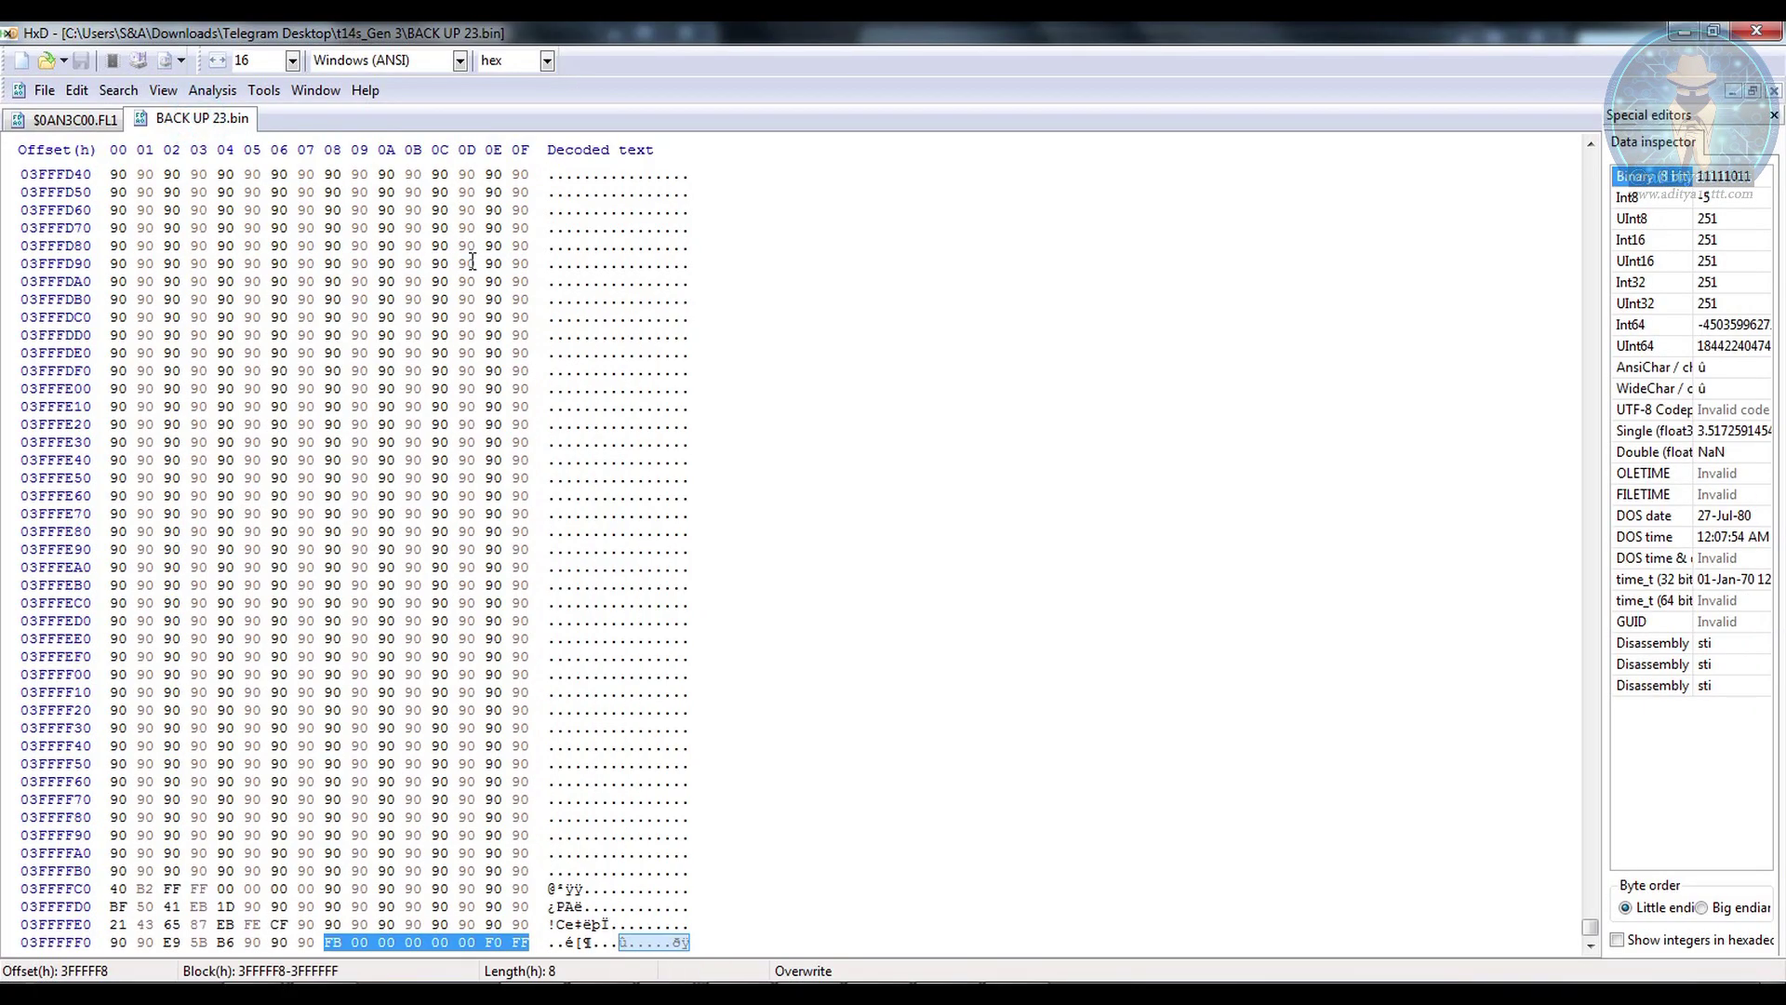
Select BACK UP 23.bin's first 3000000h bytes and put them at the start of $0AN3C00.FL1
key("ctrl+End")
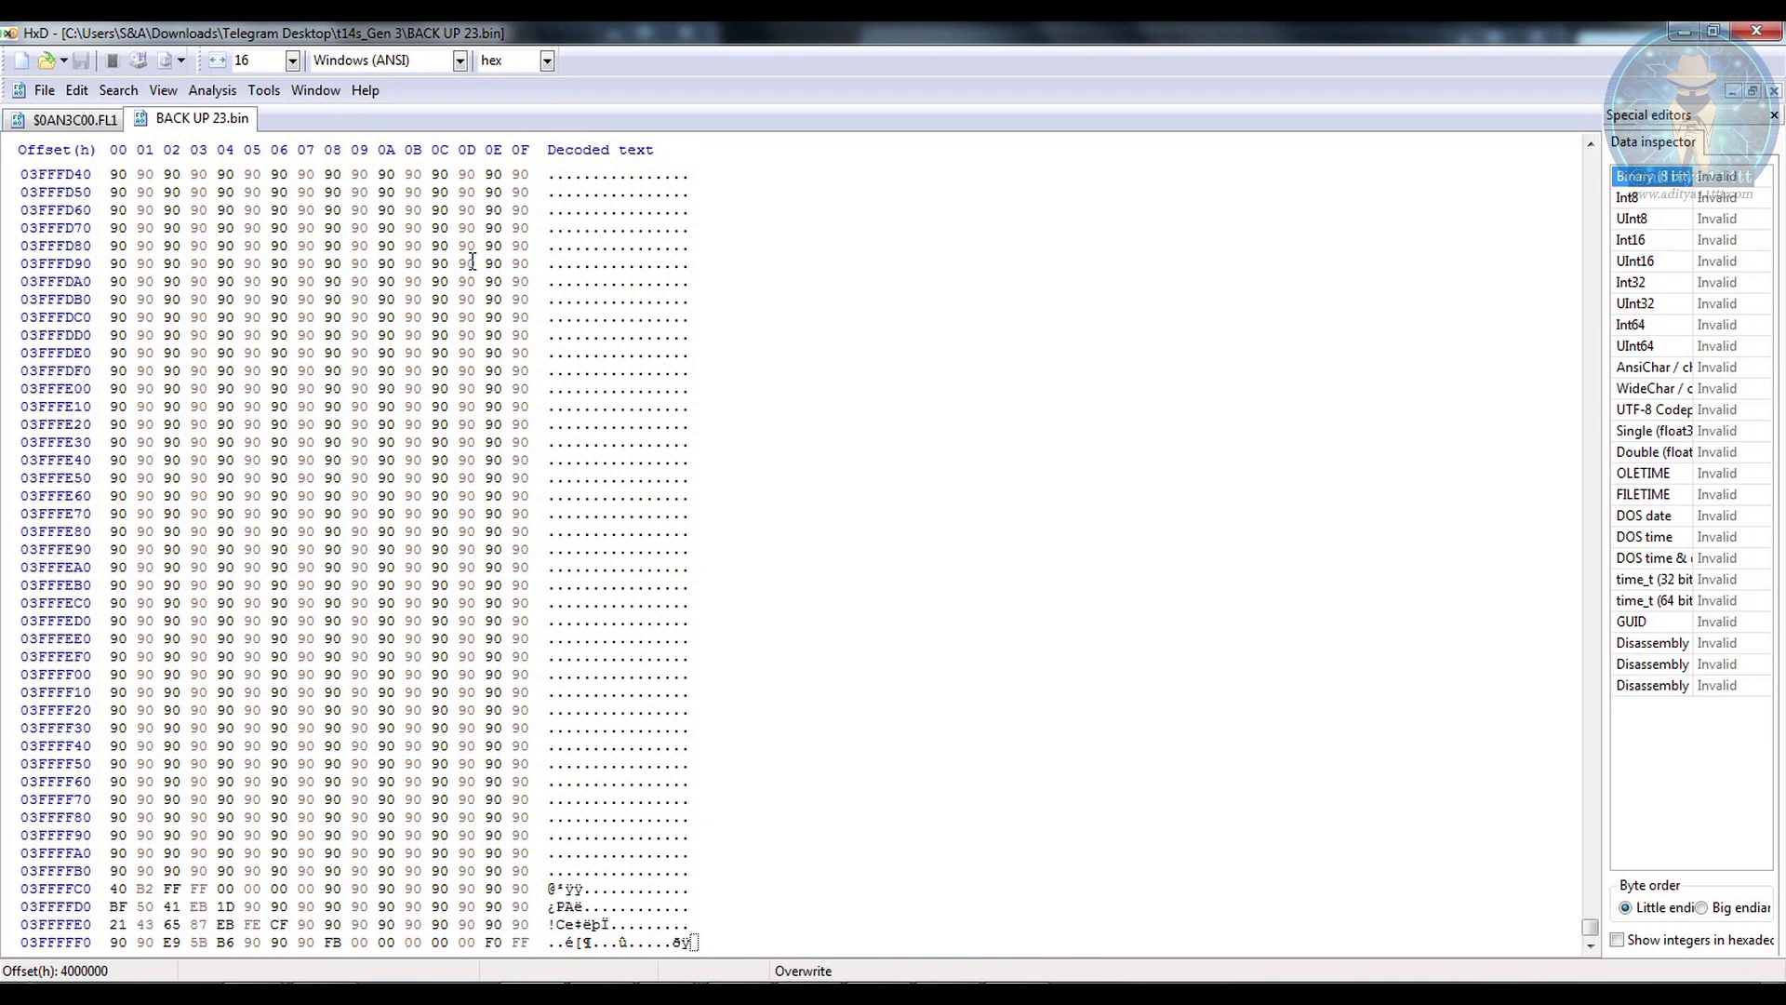
key("ctrl+g")
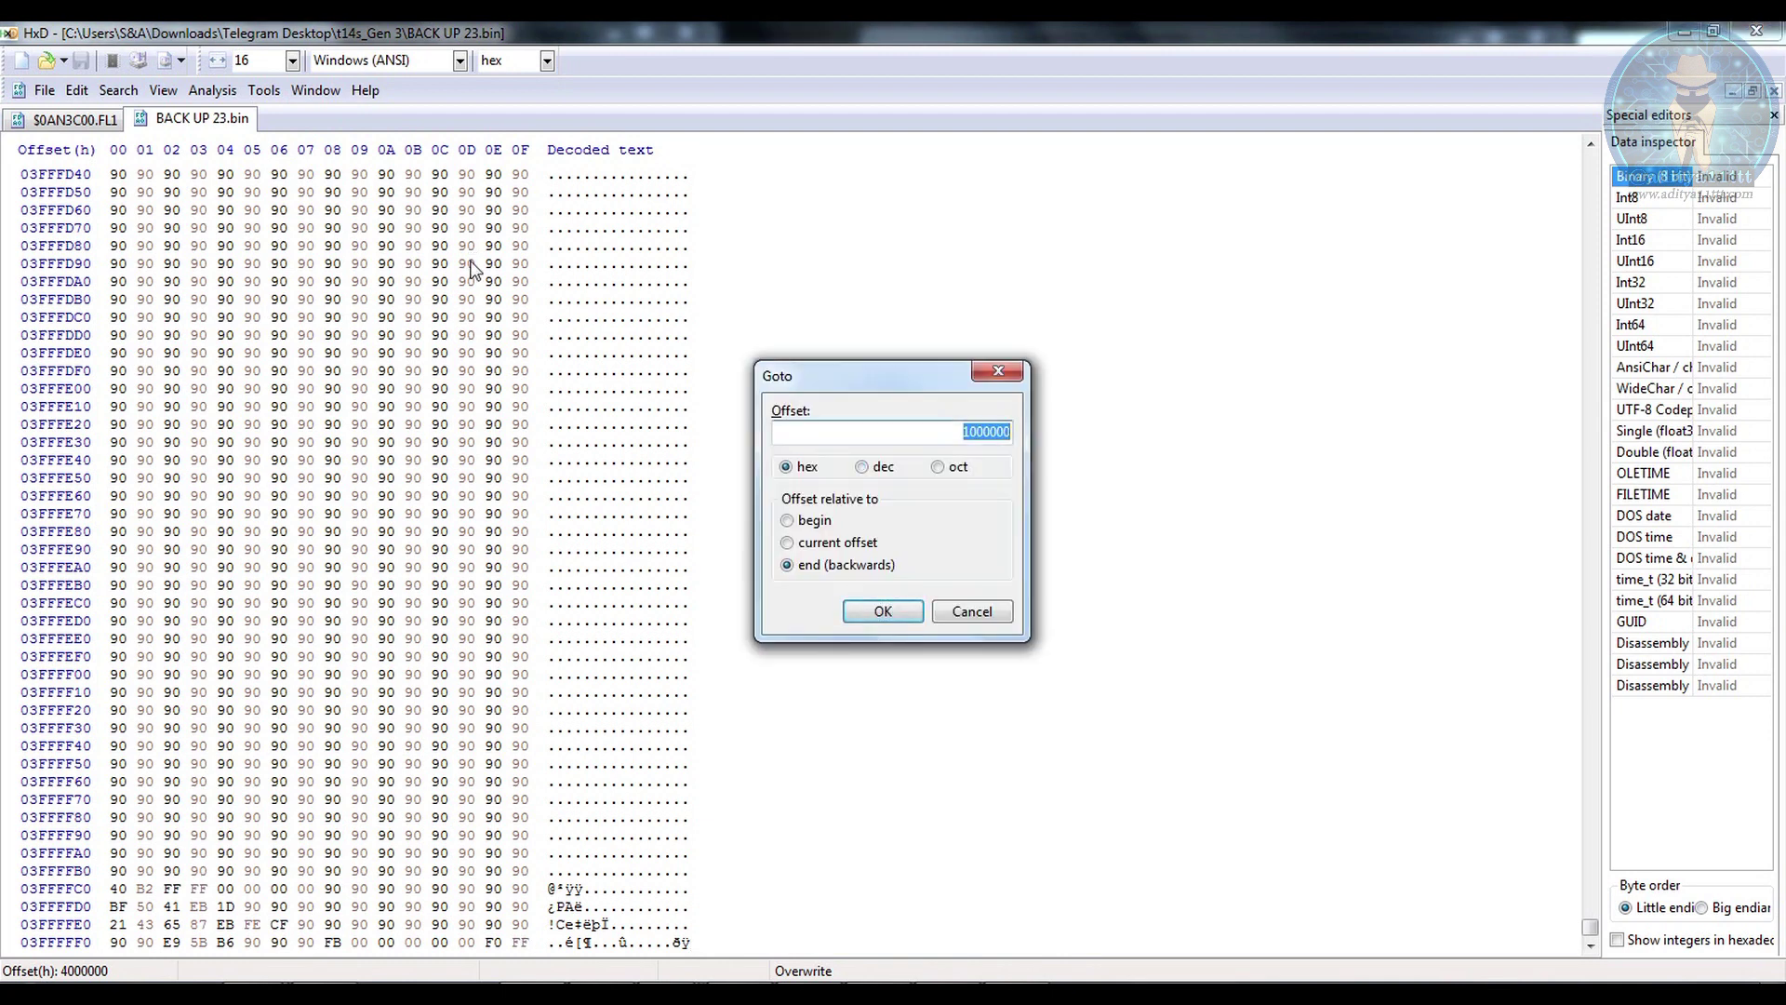
left_click(908, 622)
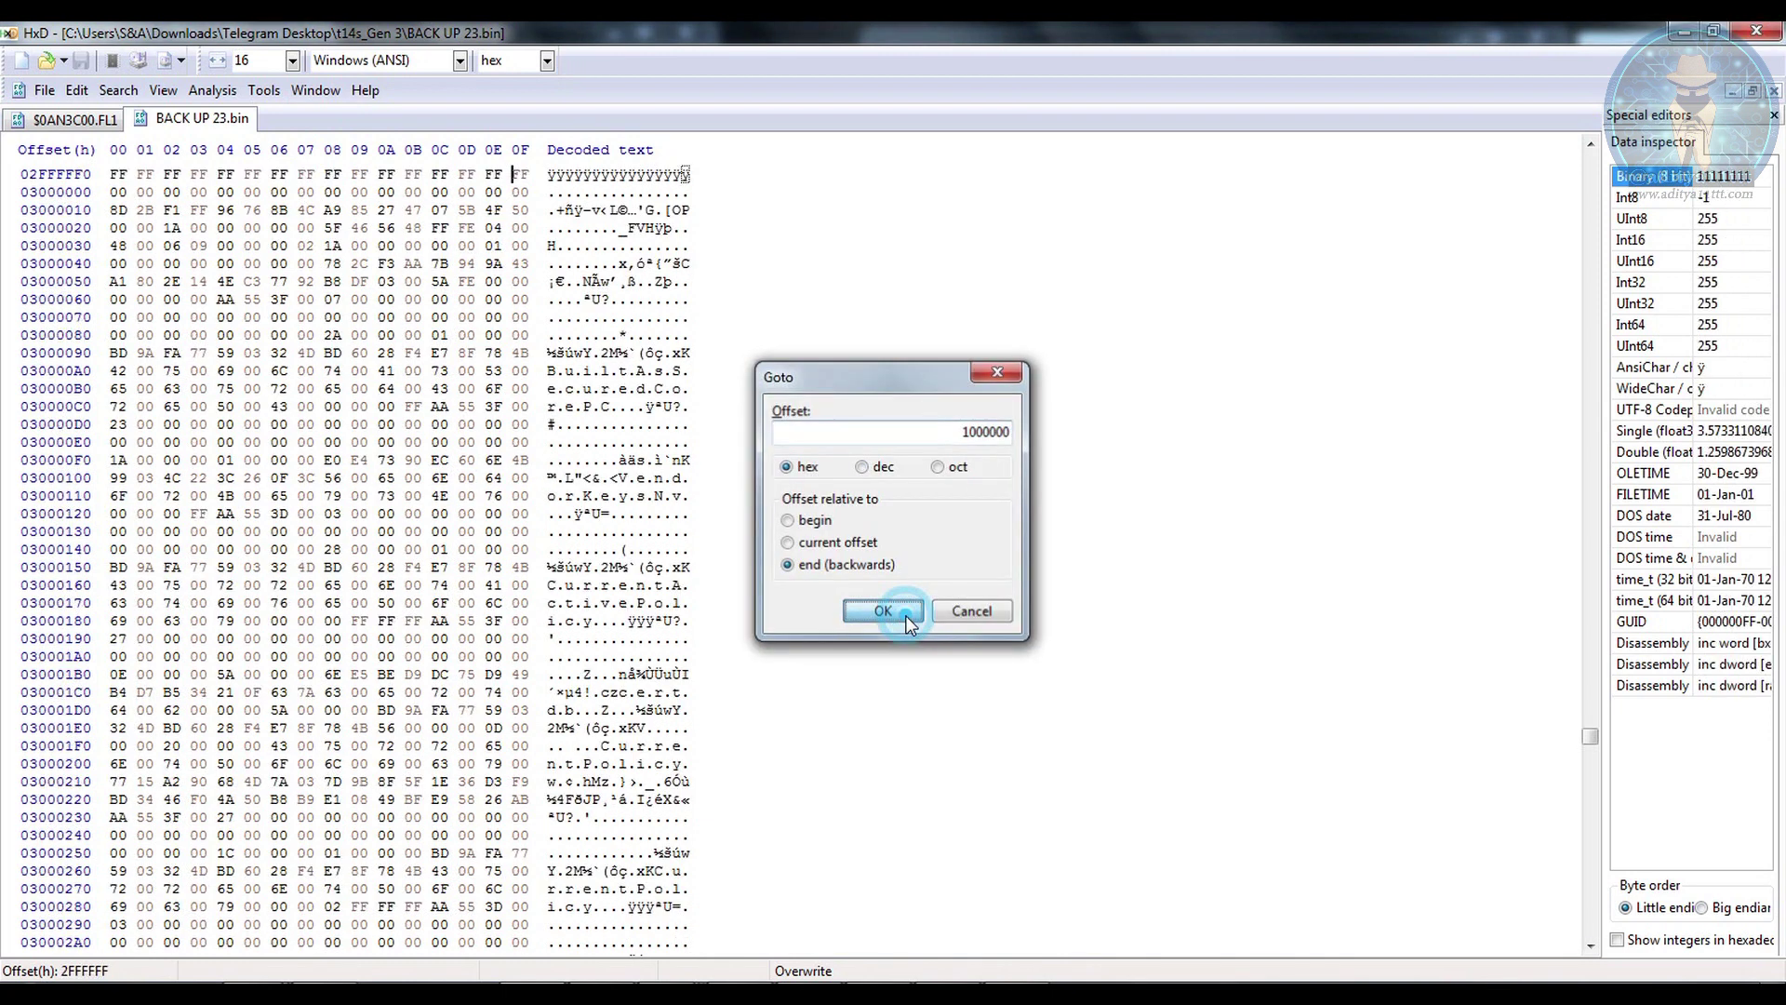
left_click(529, 173)
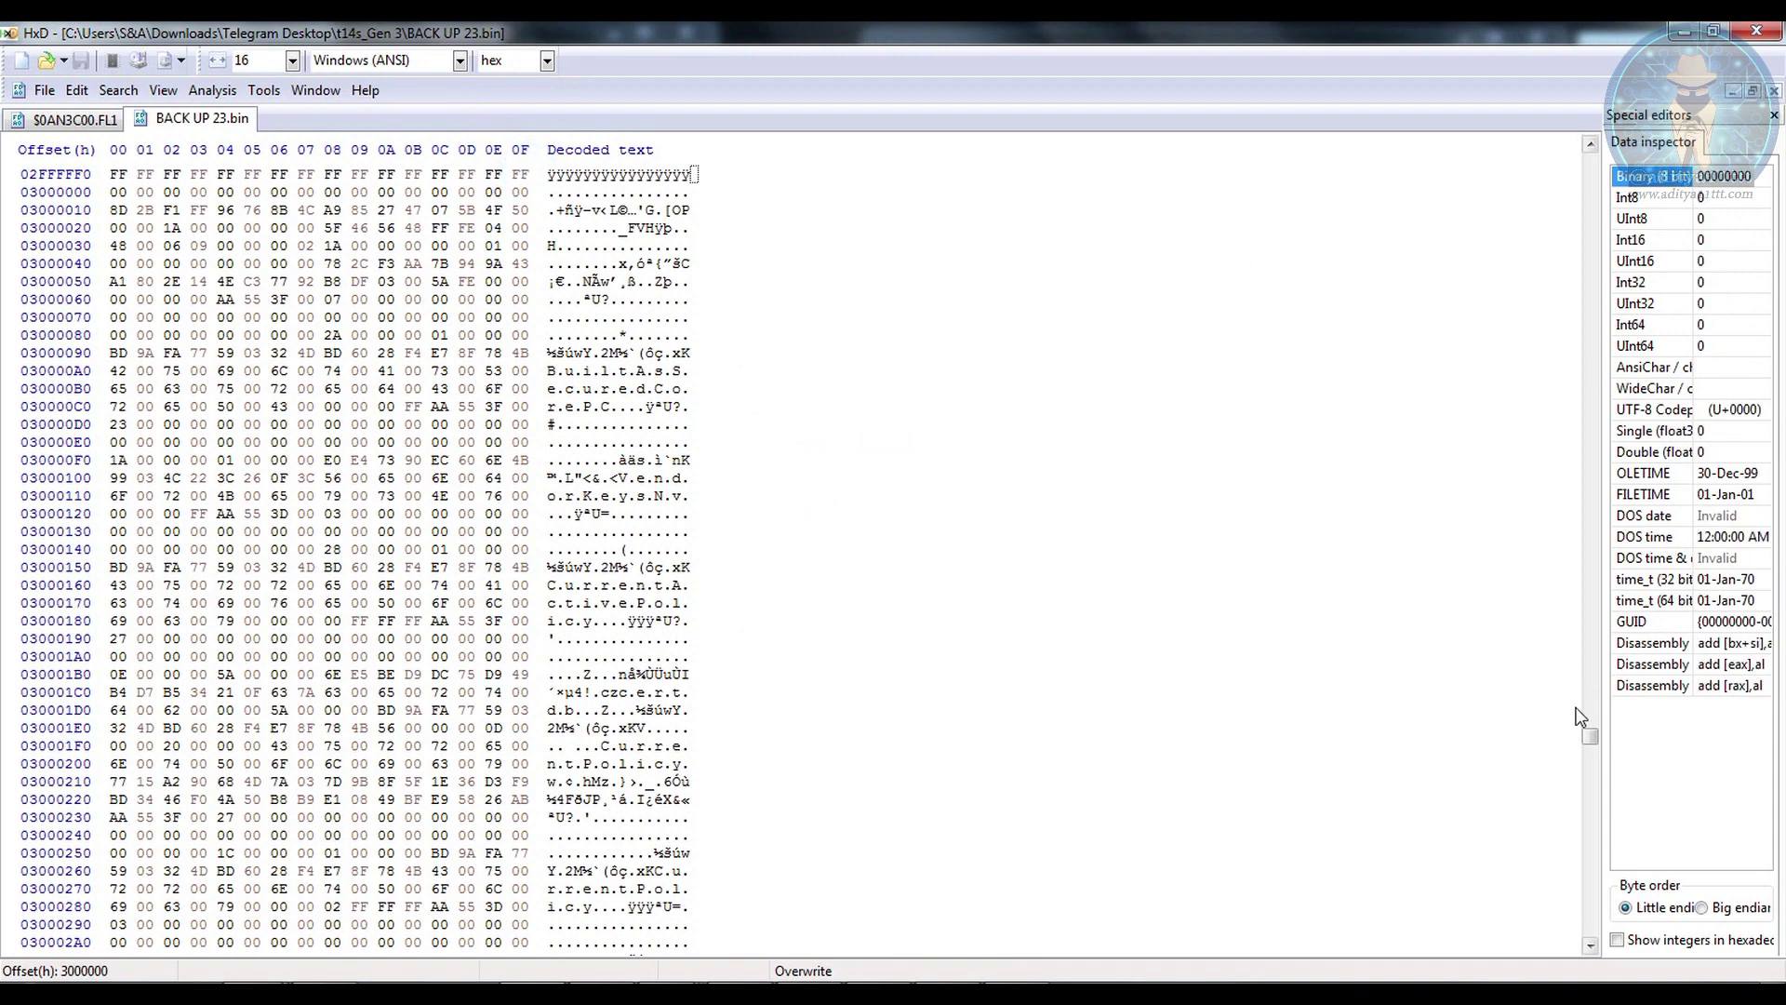
left_click_drag(1589, 737, 1587, 154)
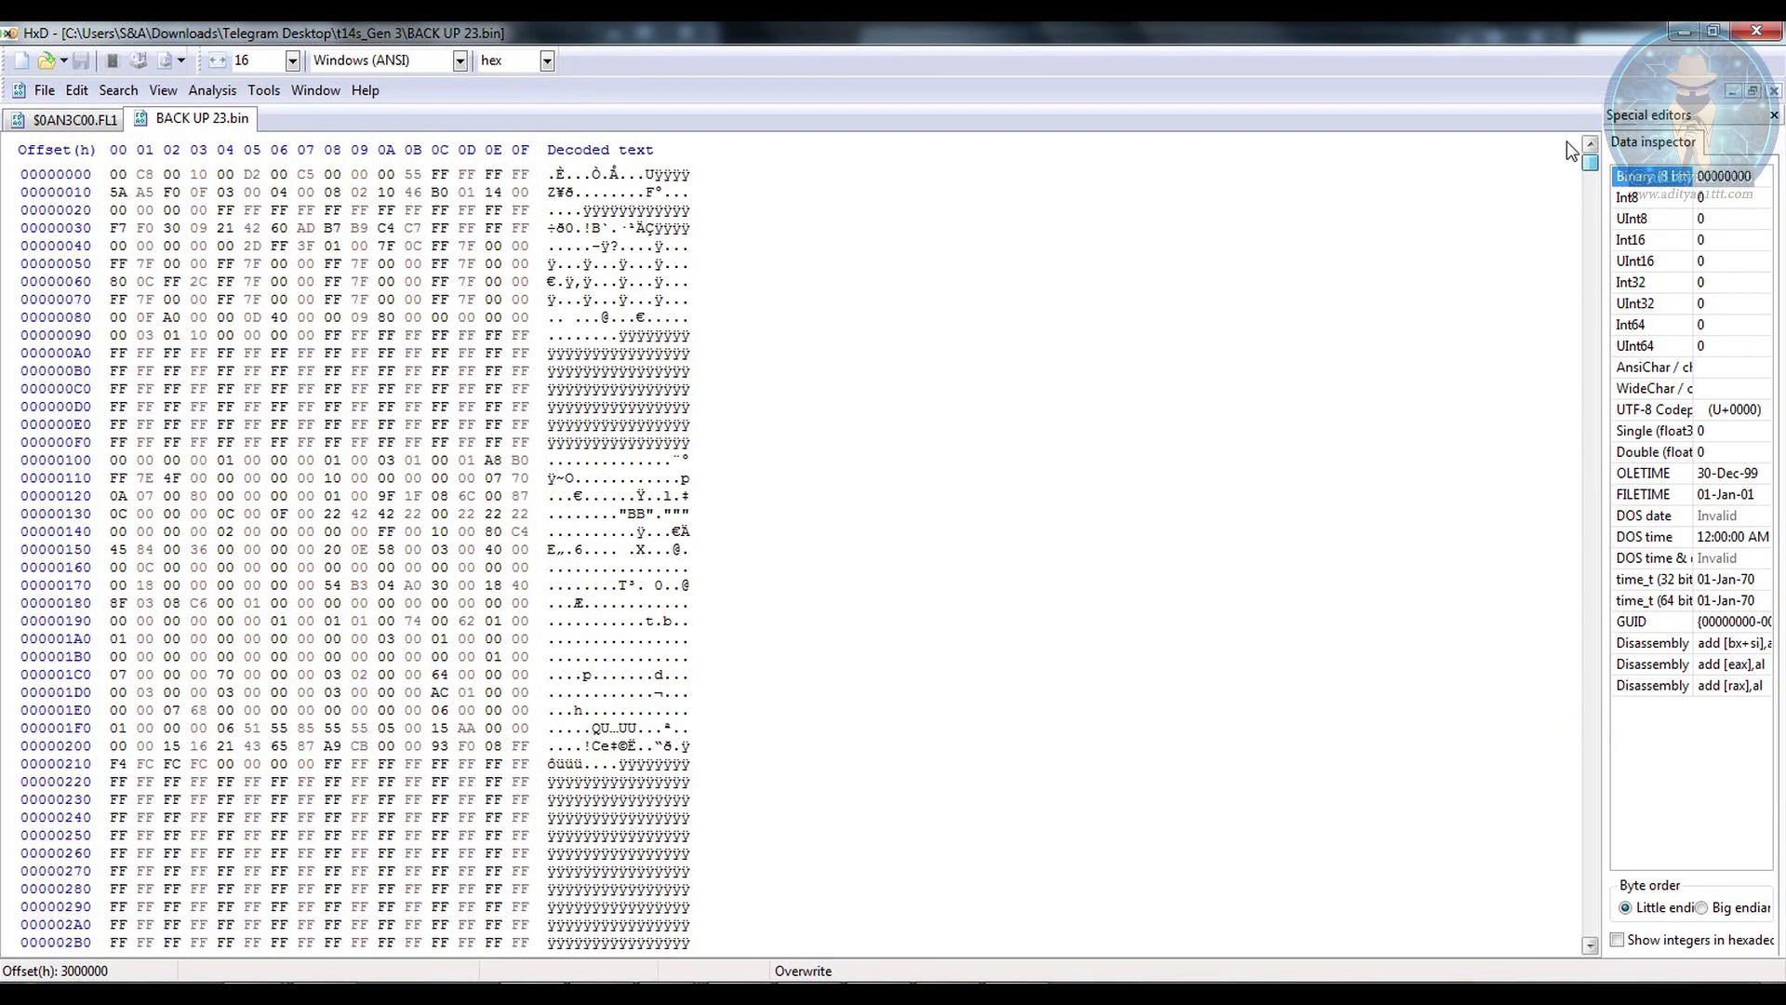
key("ctrl+a")
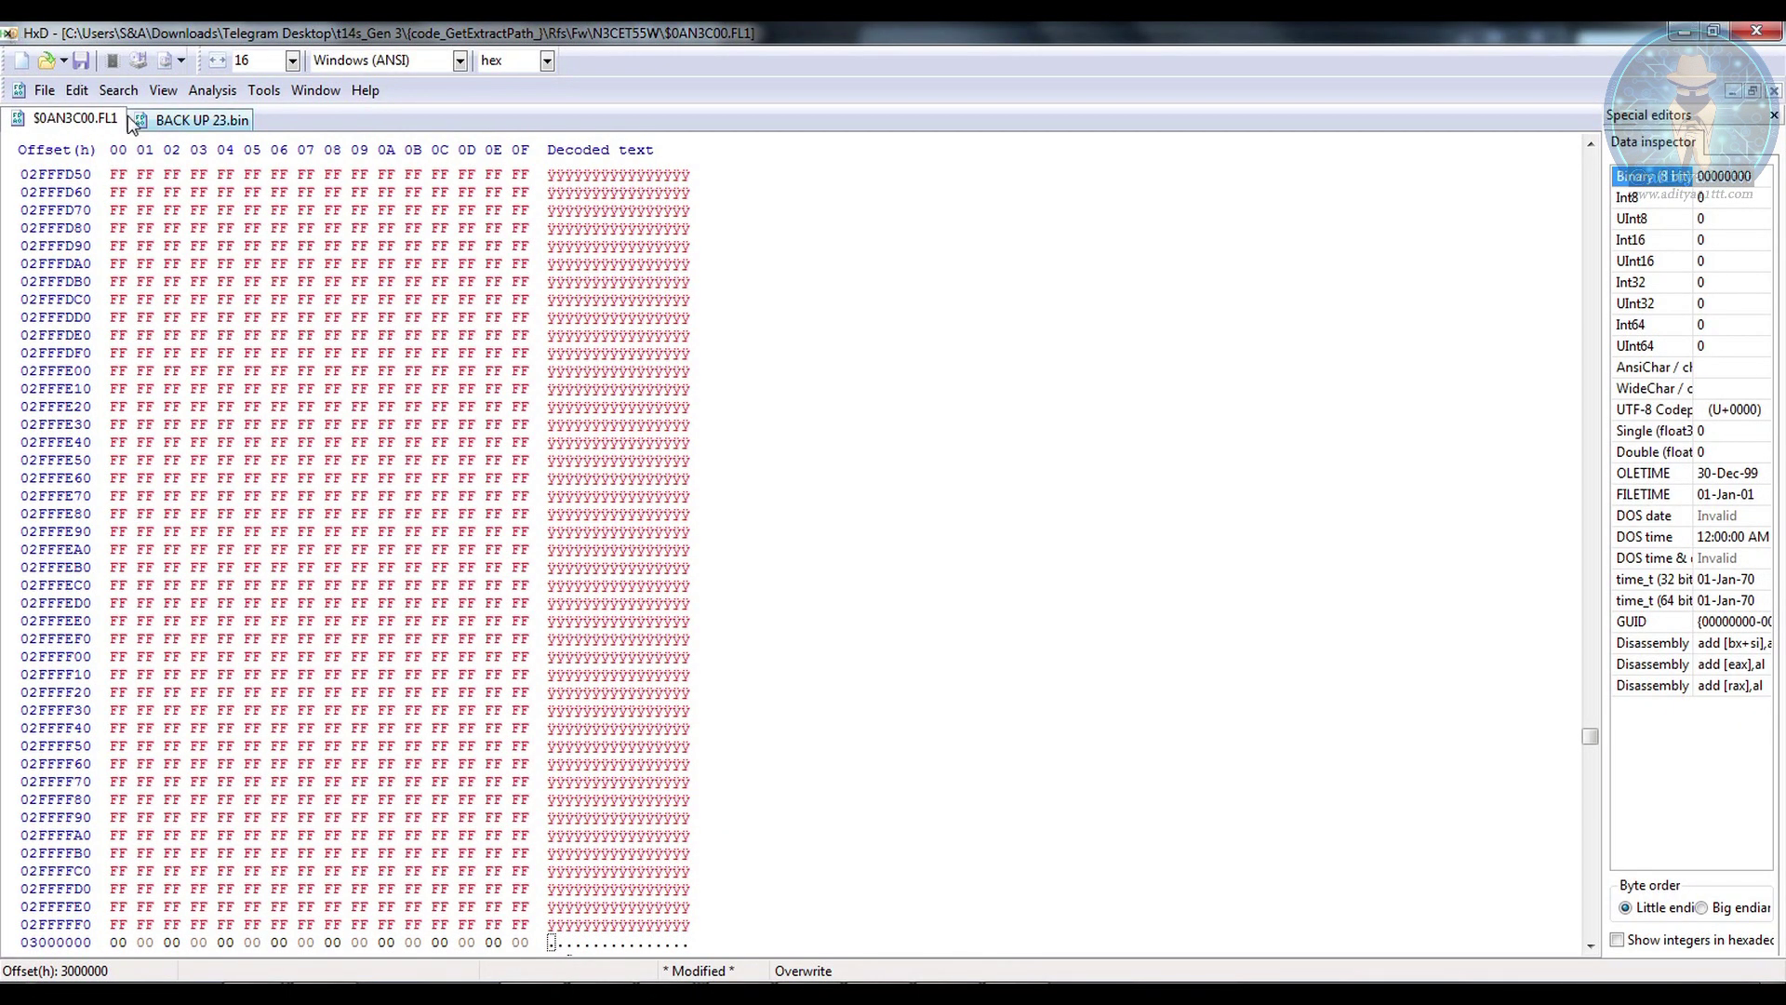
left_click(44, 91)
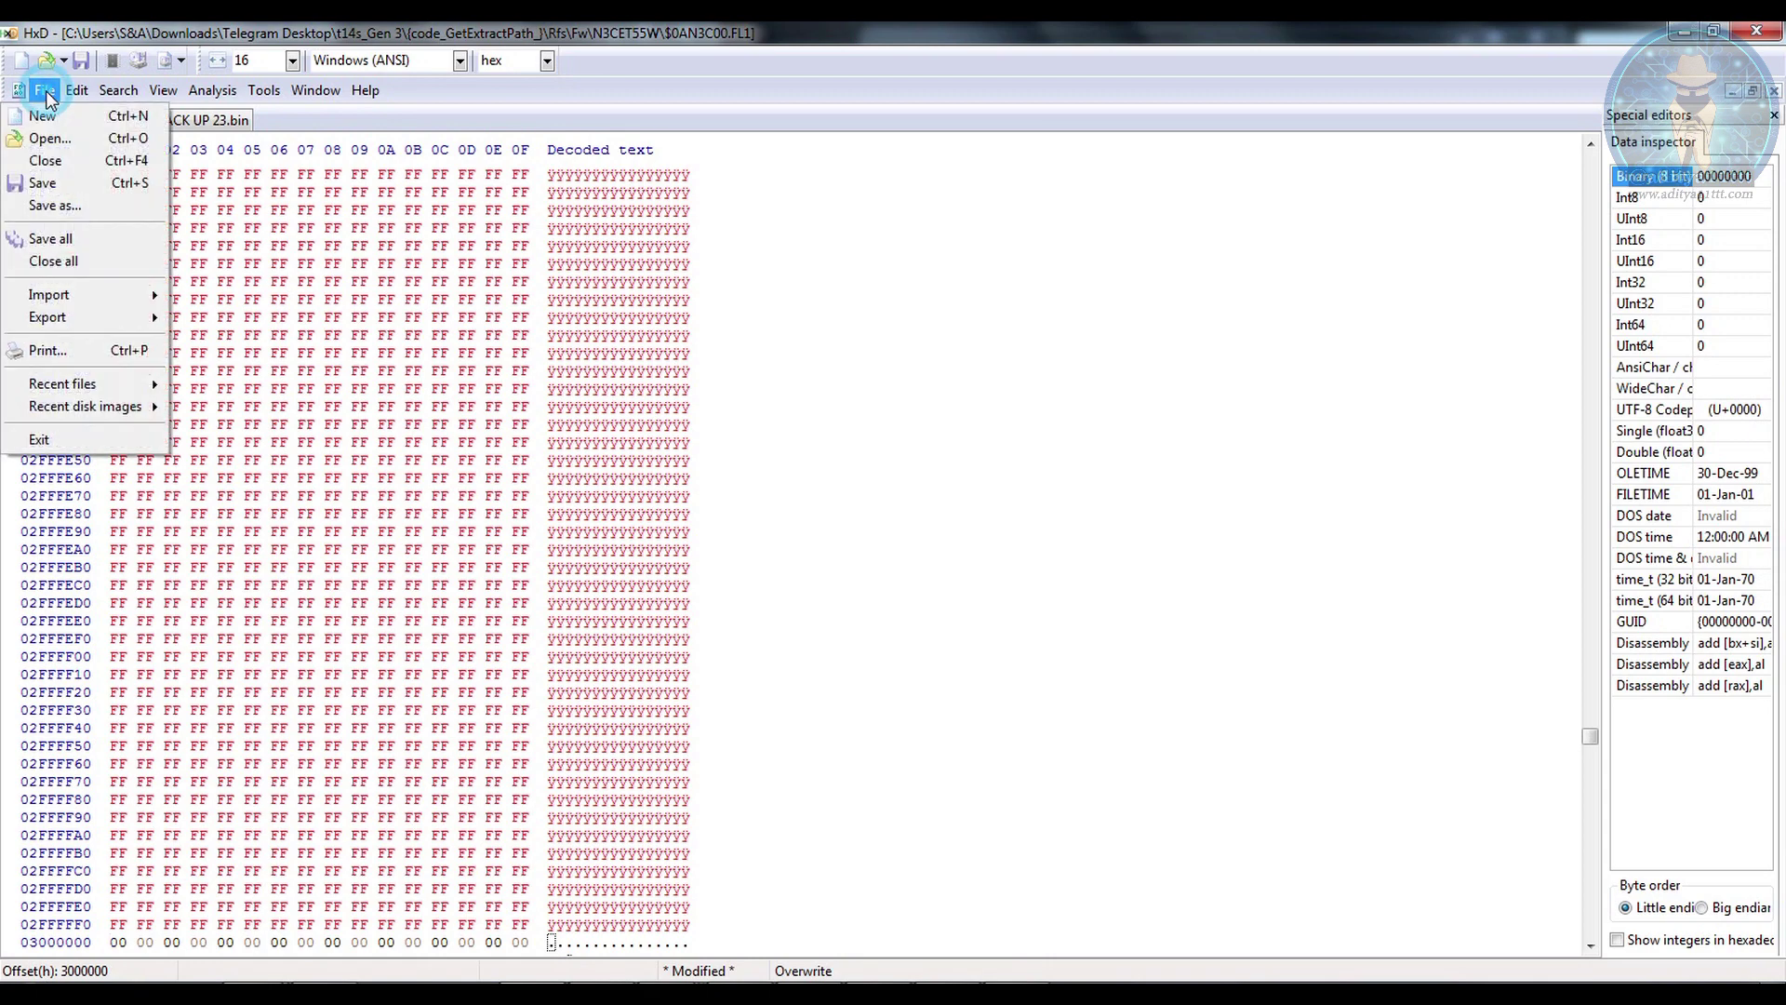
Save the image in the t14s_Gen 3 folder under the file name lenovo_t14s_new.bin
left_click(54, 204)
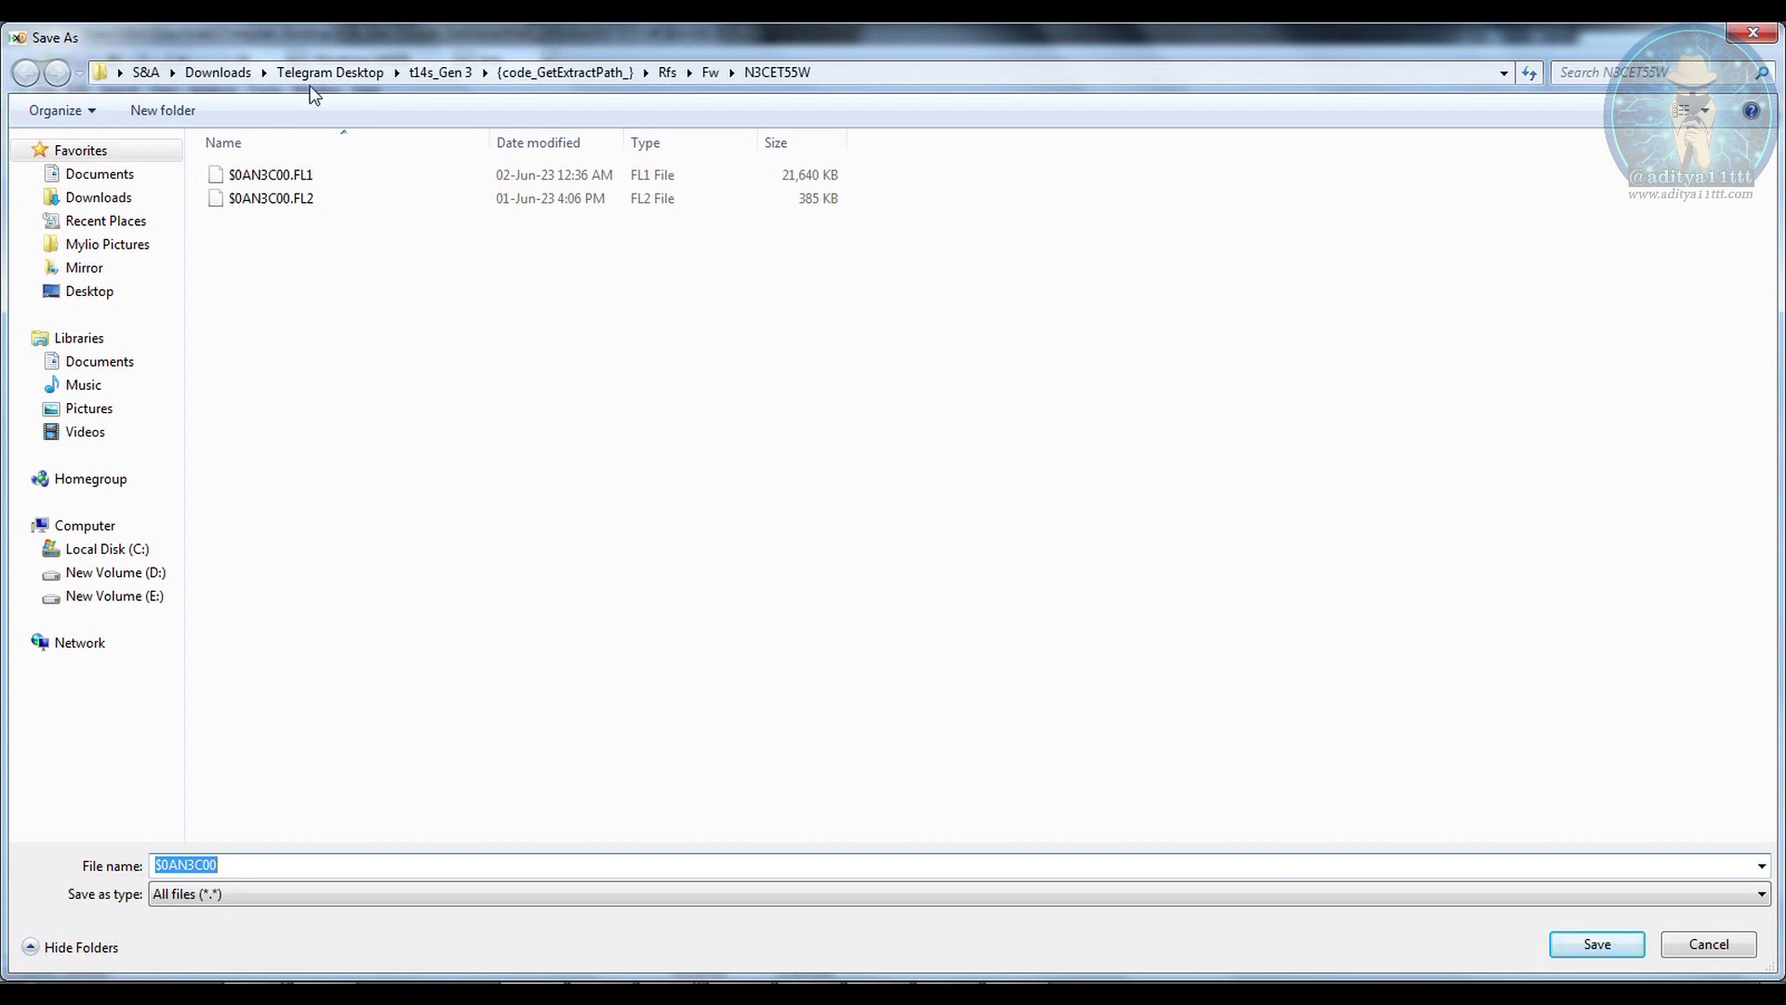
left_click(440, 74)
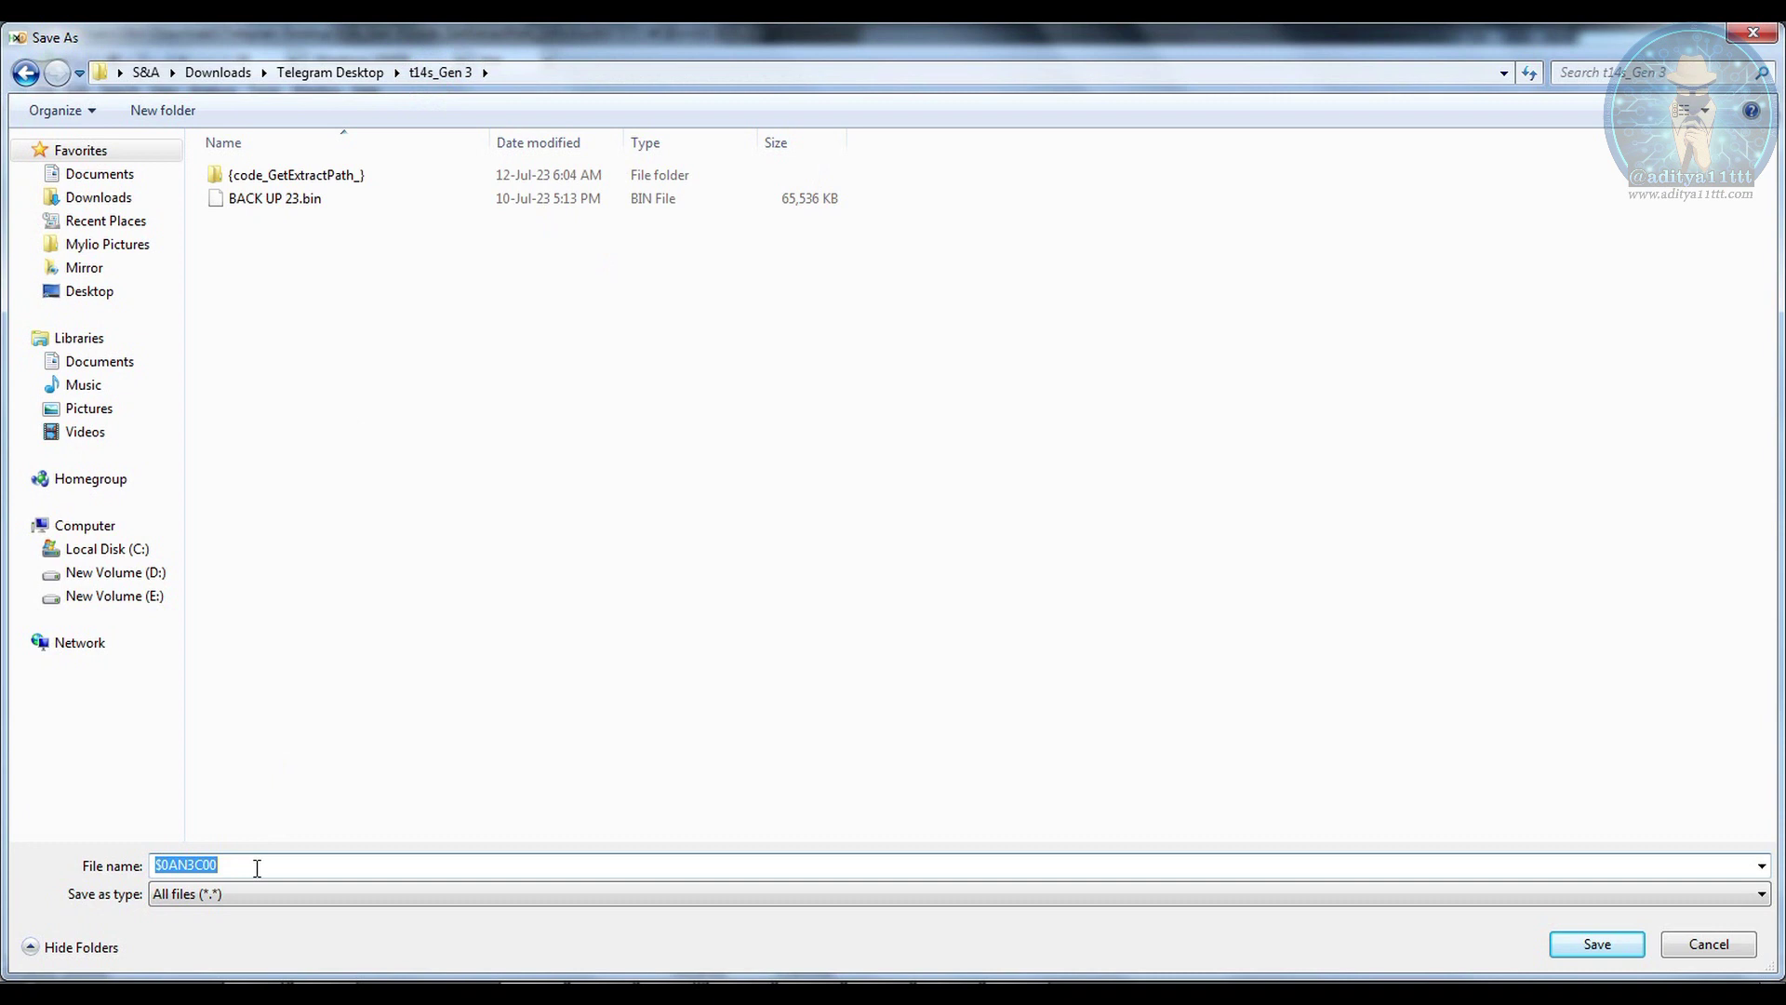
type("new")
key("Home")
type("lenovo_t14")
type("_")
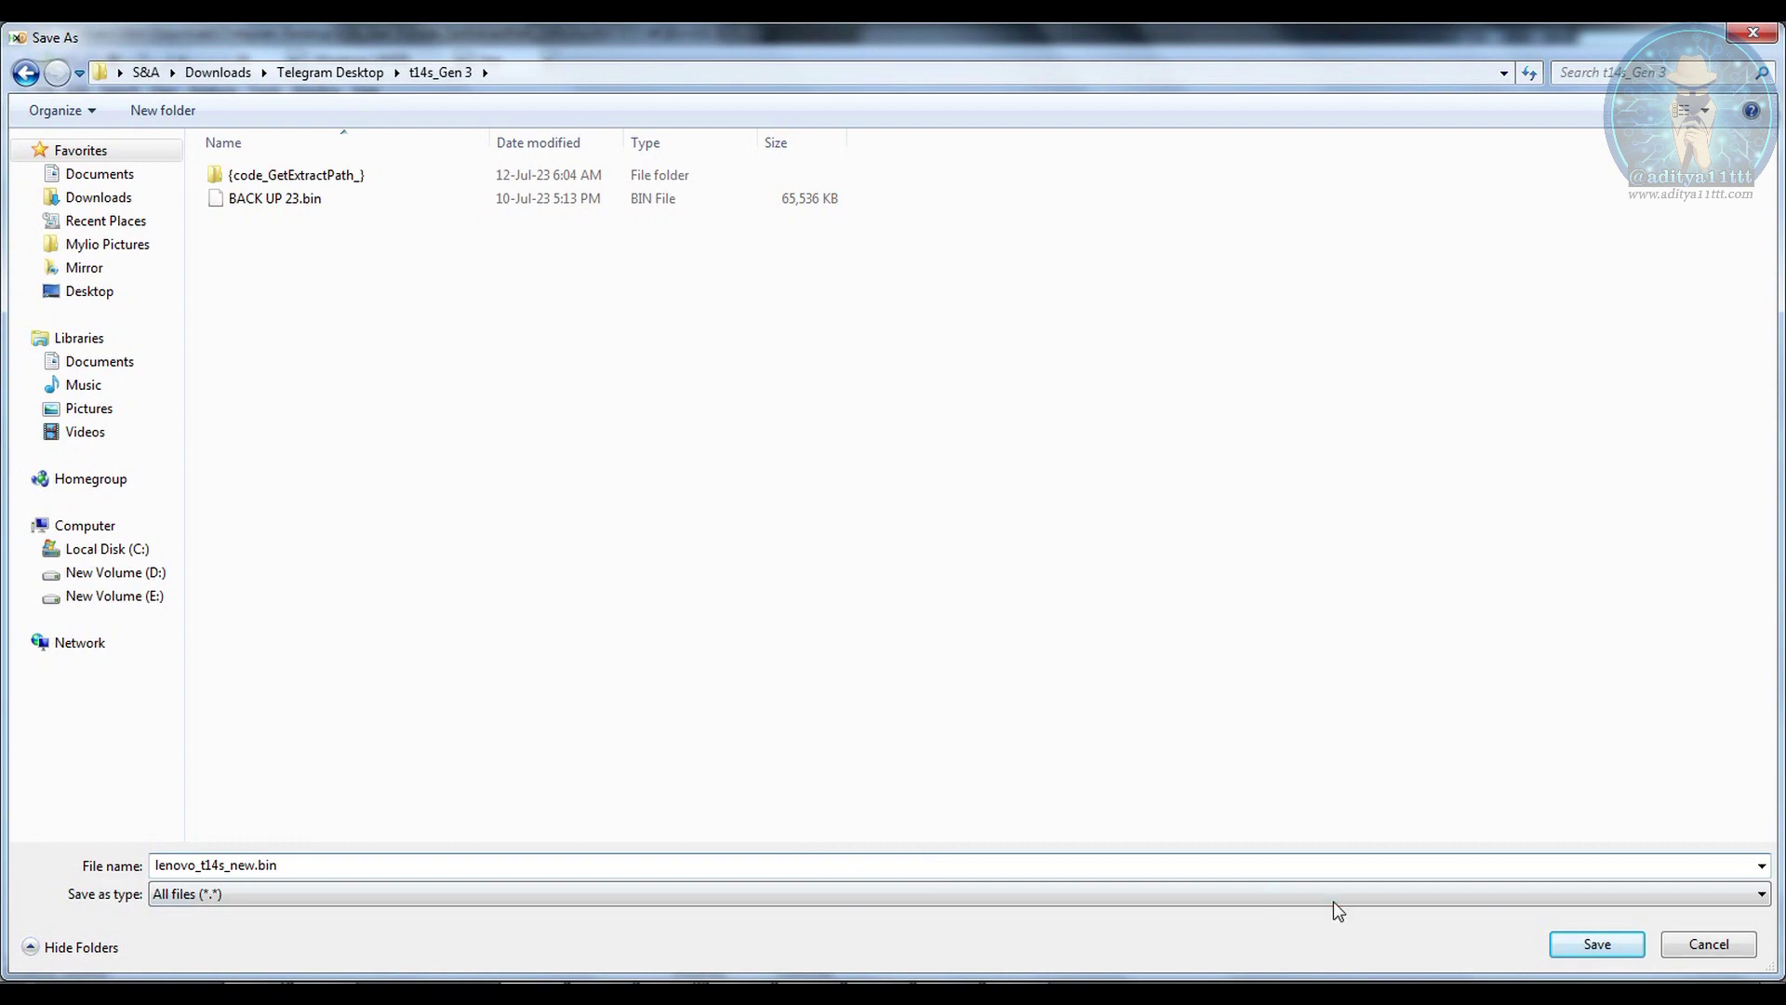
left_click(1576, 860)
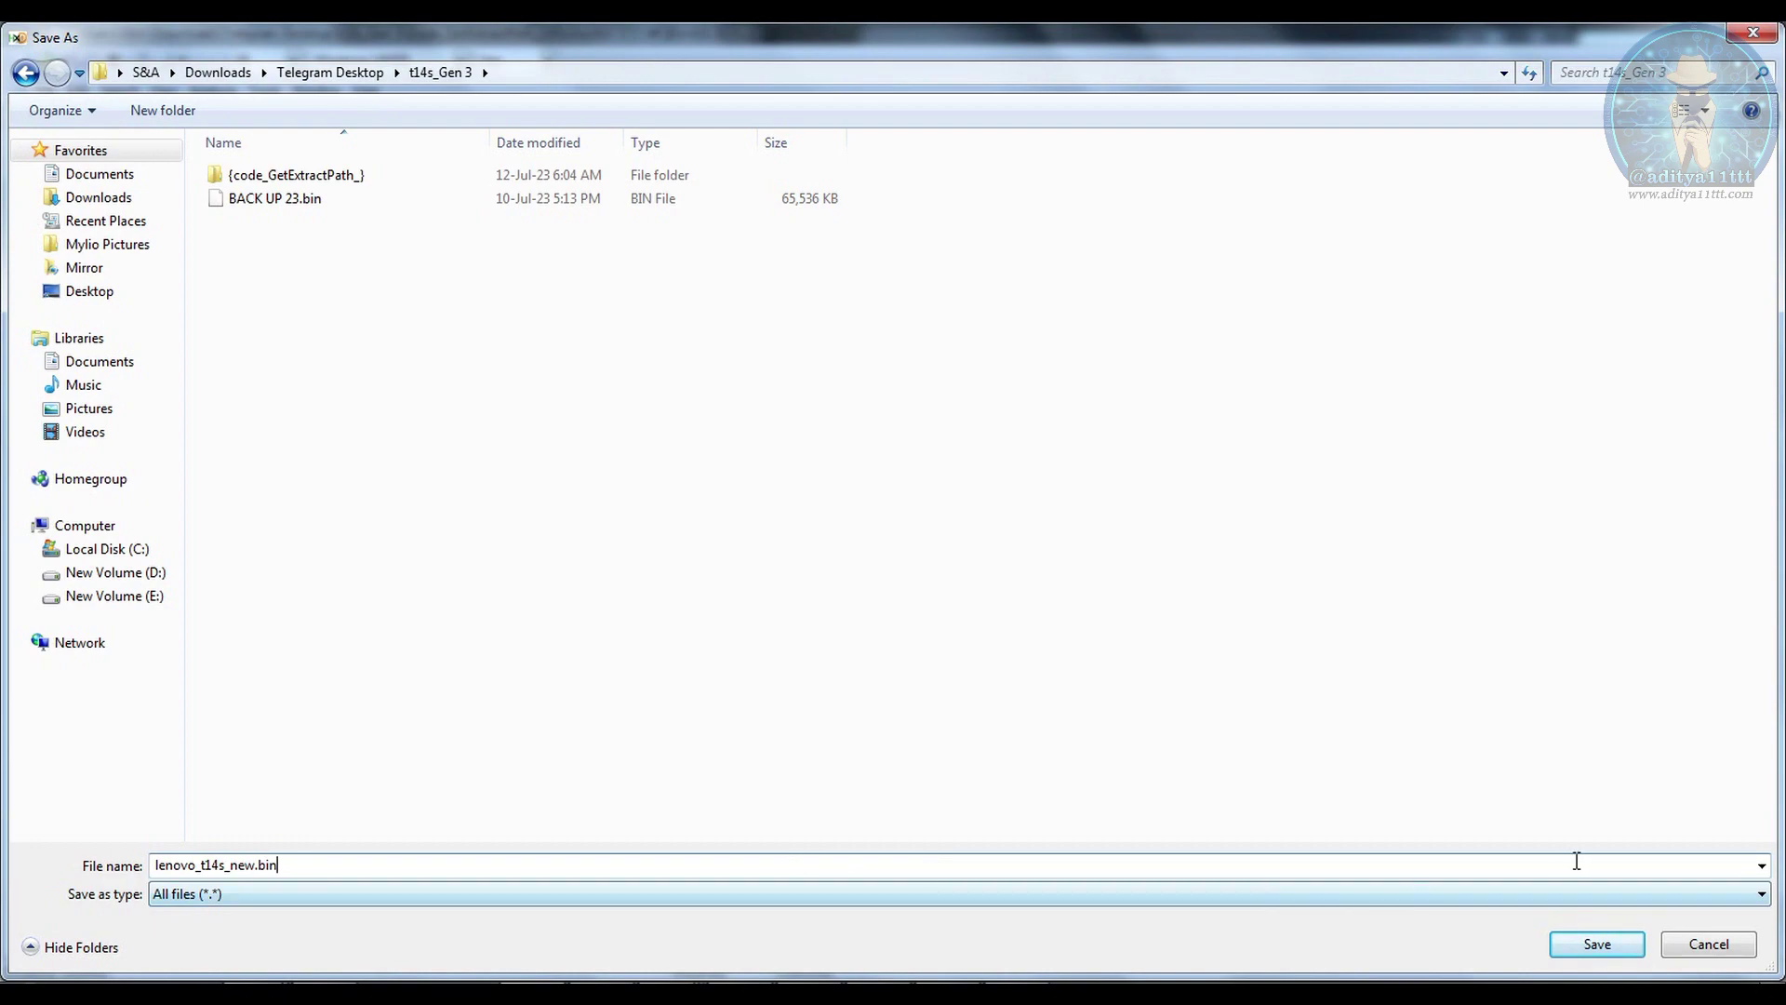
left_click(1596, 945)
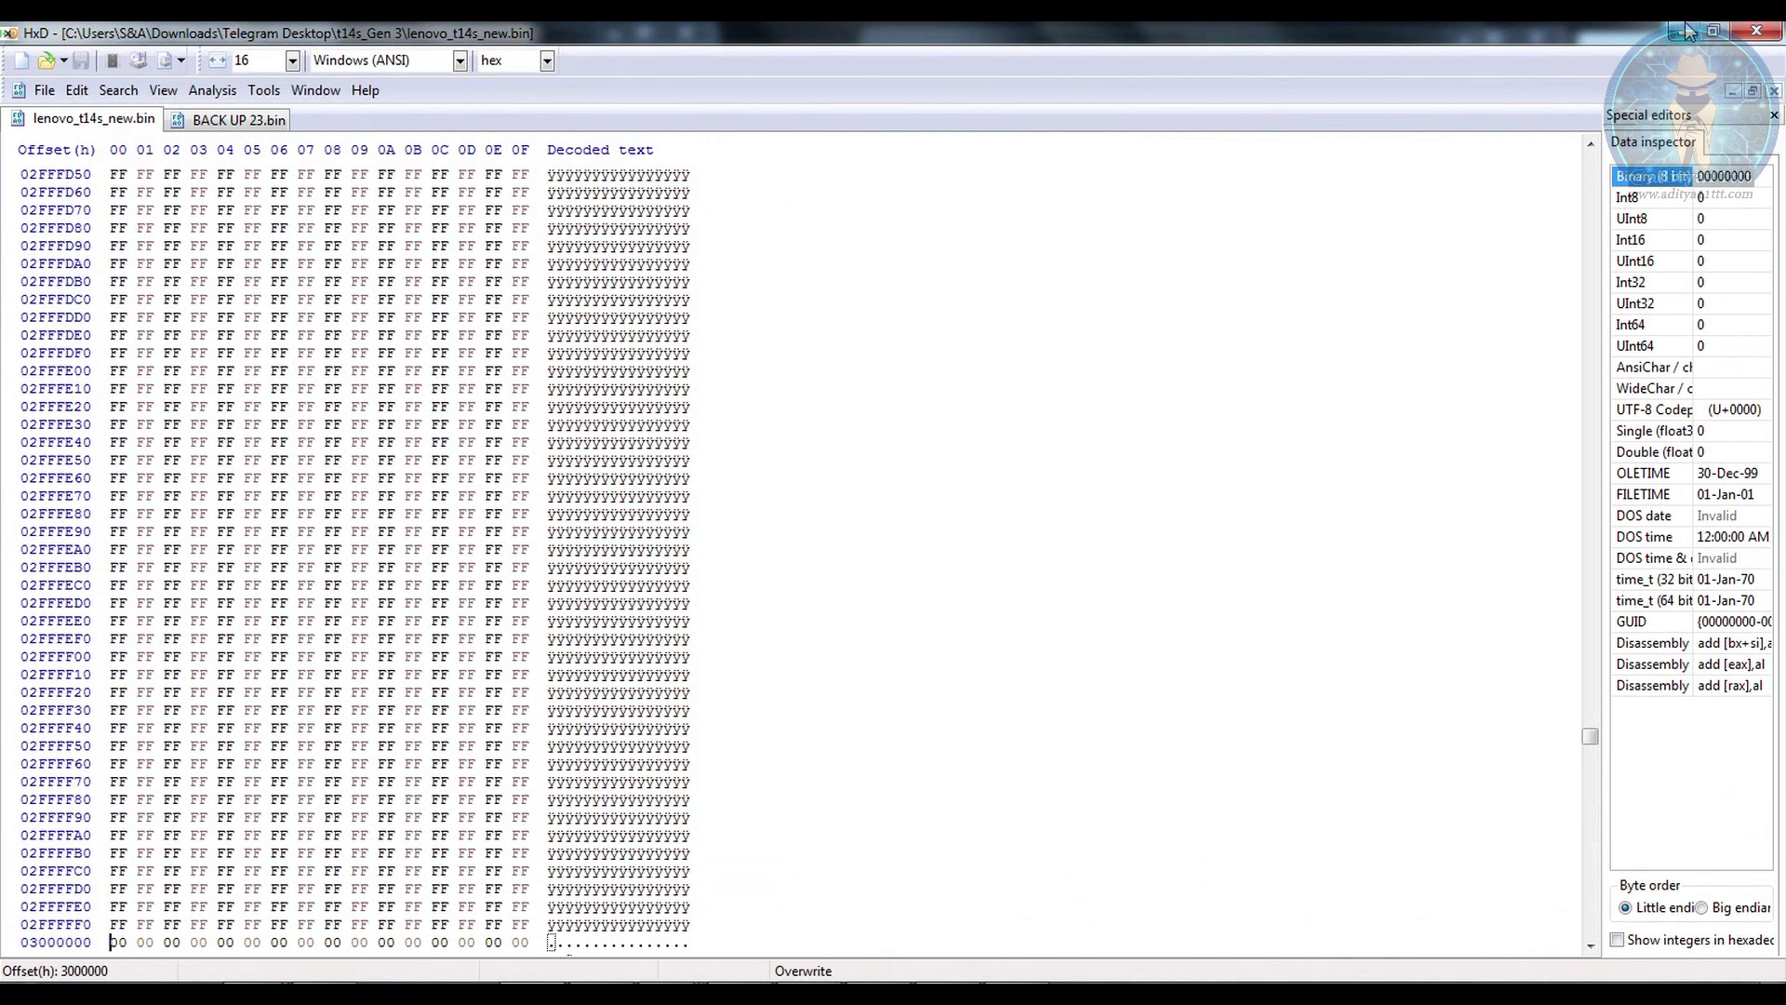
left_click(1686, 31)
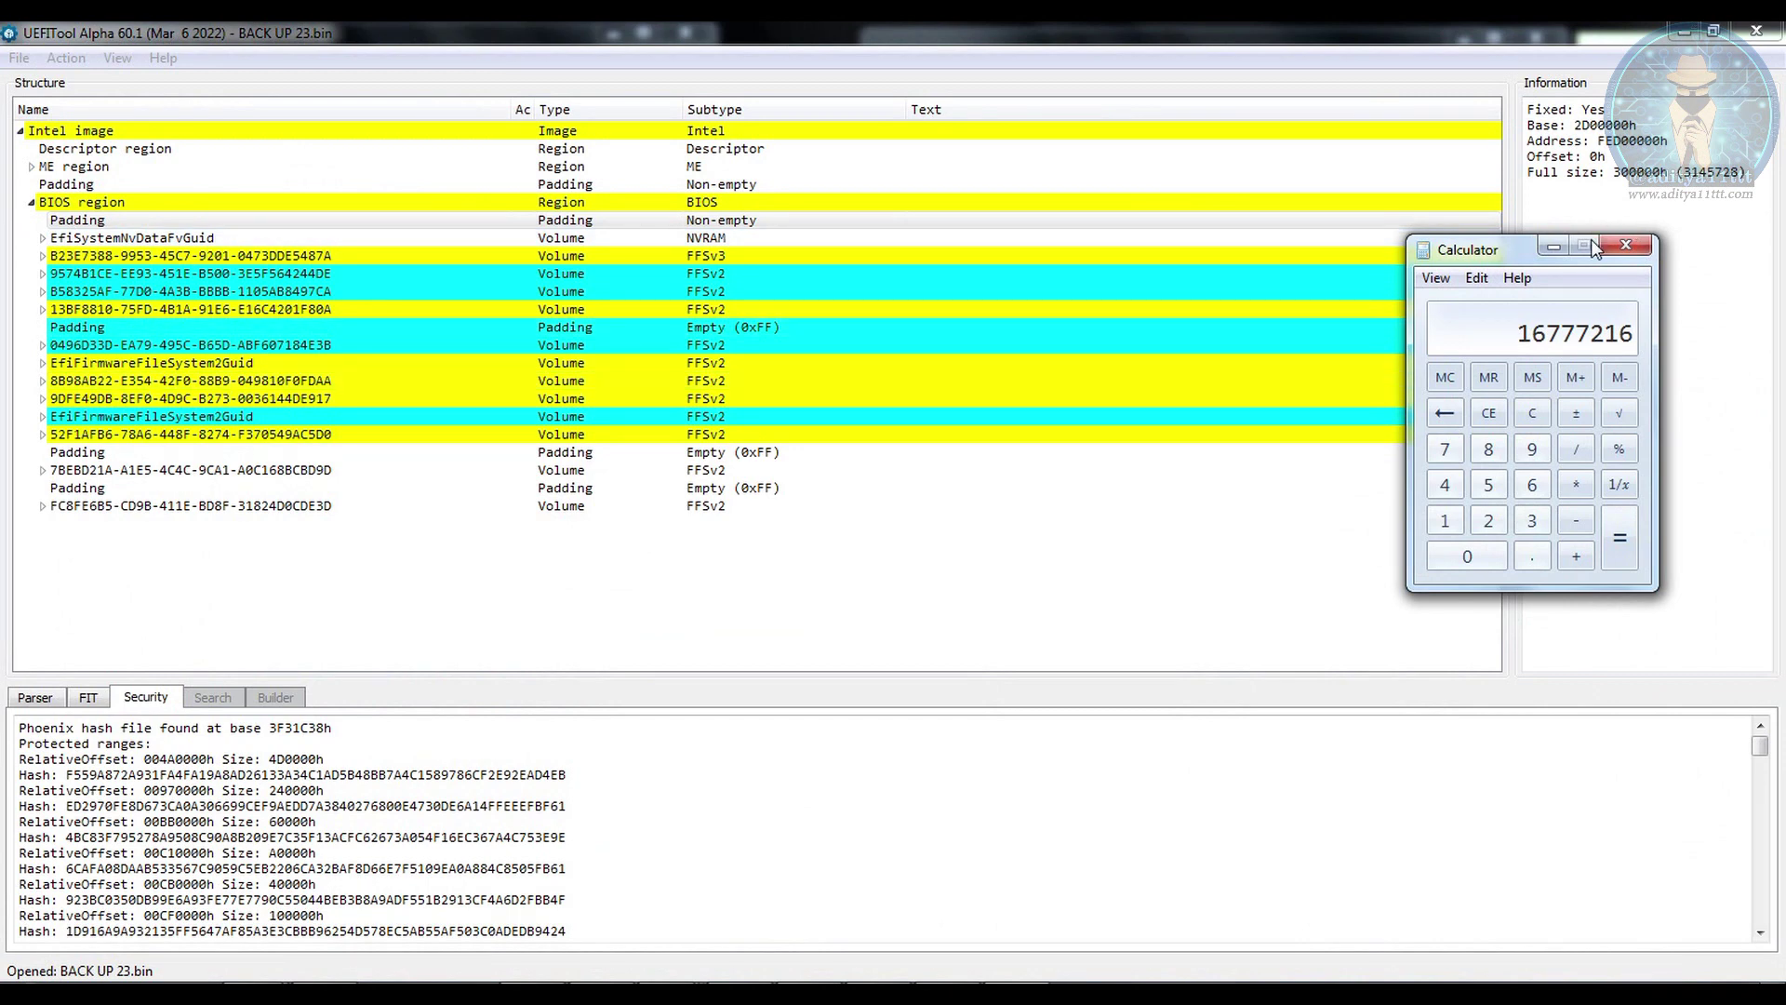
Open the Properties of lenovo_t14s_new.bin to see its size
left_click(1684, 31)
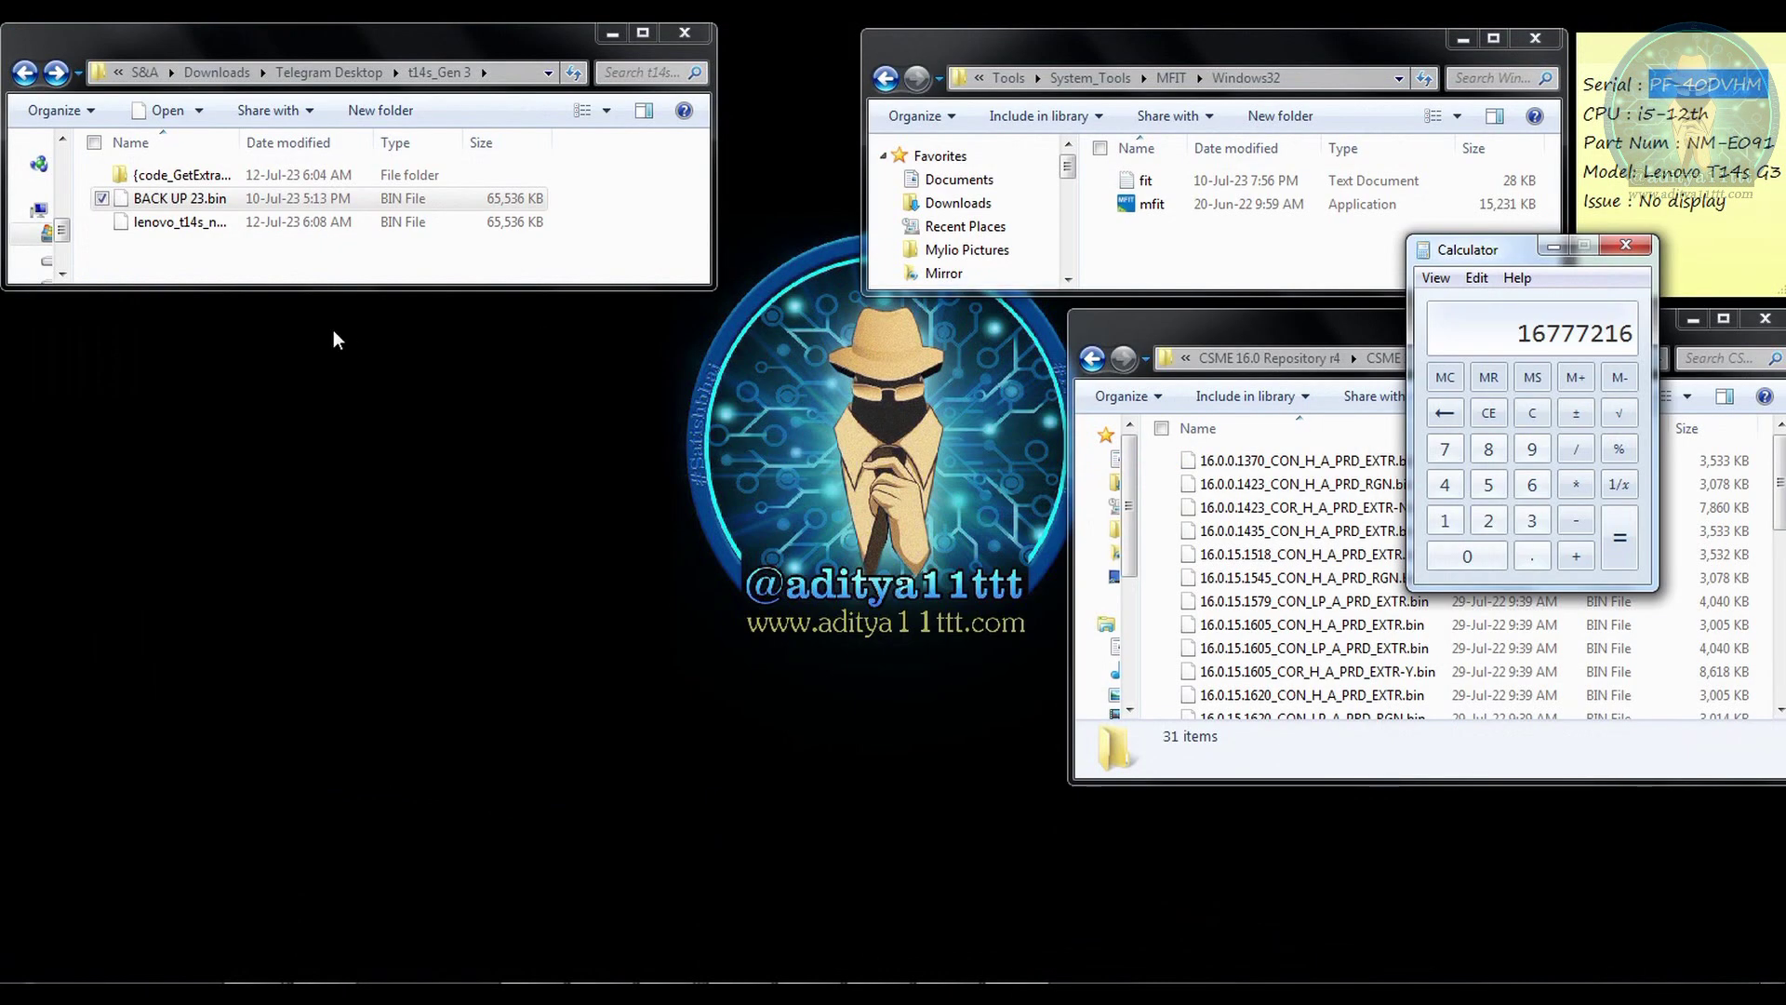
left_click(220, 224)
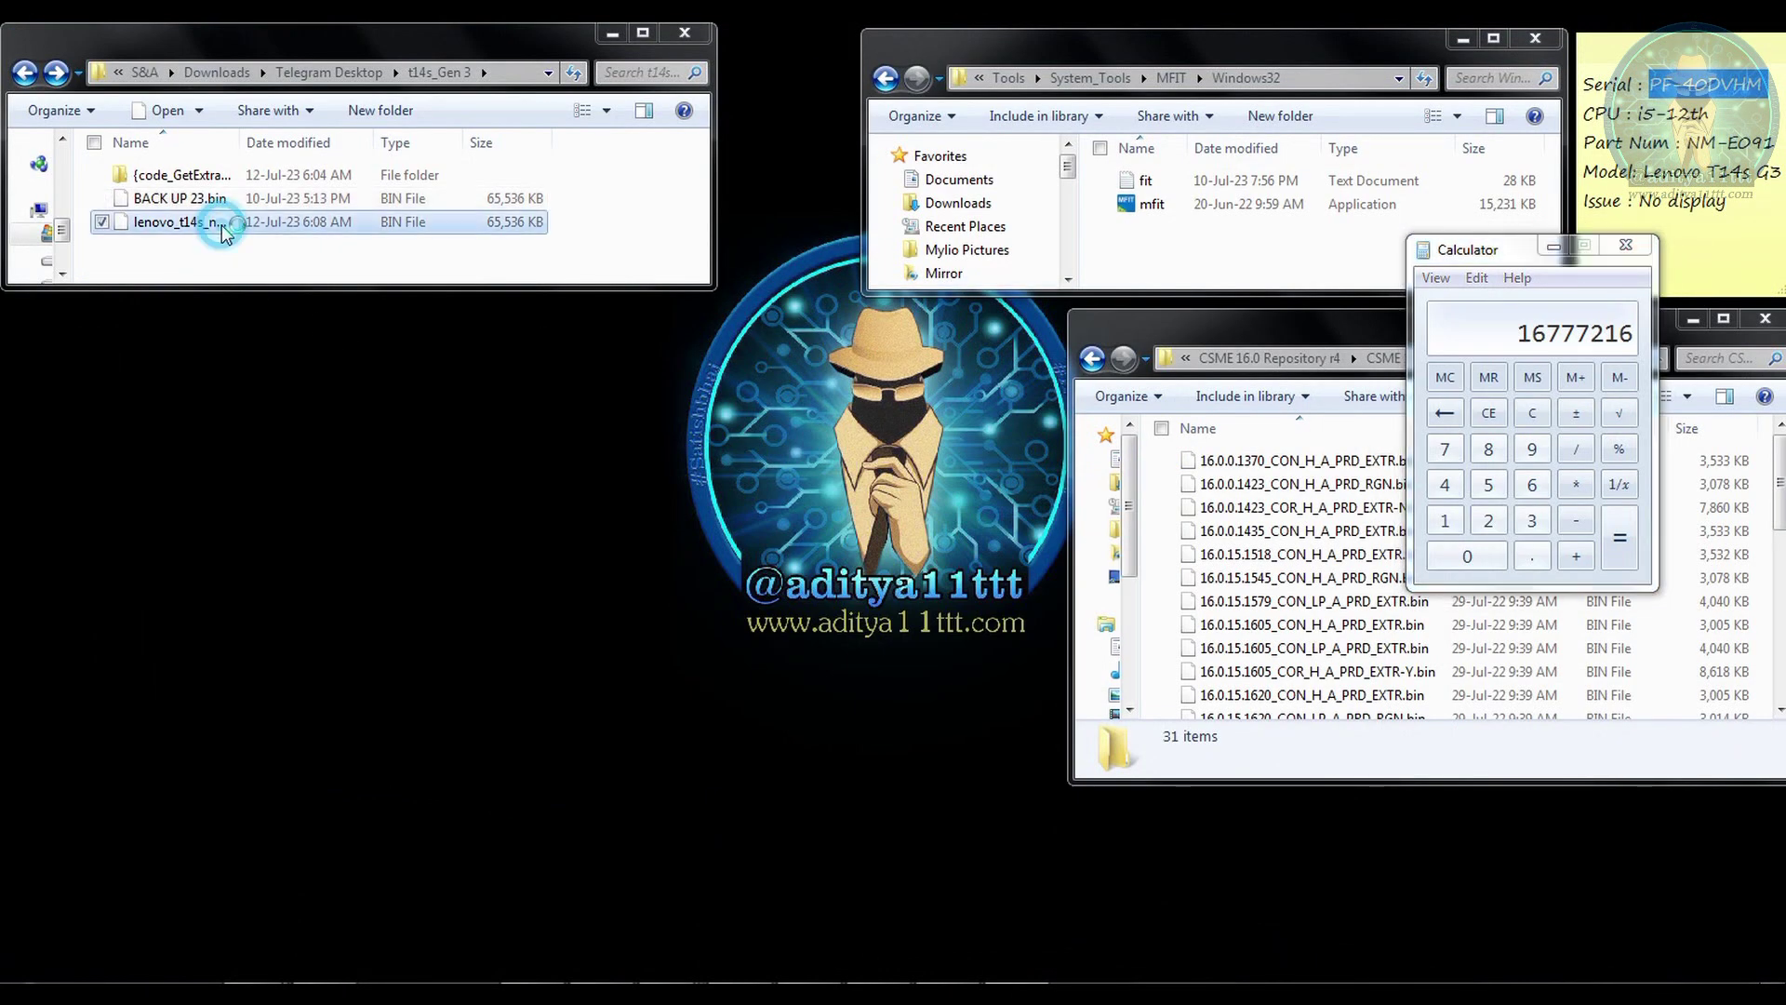
double_click(493, 223)
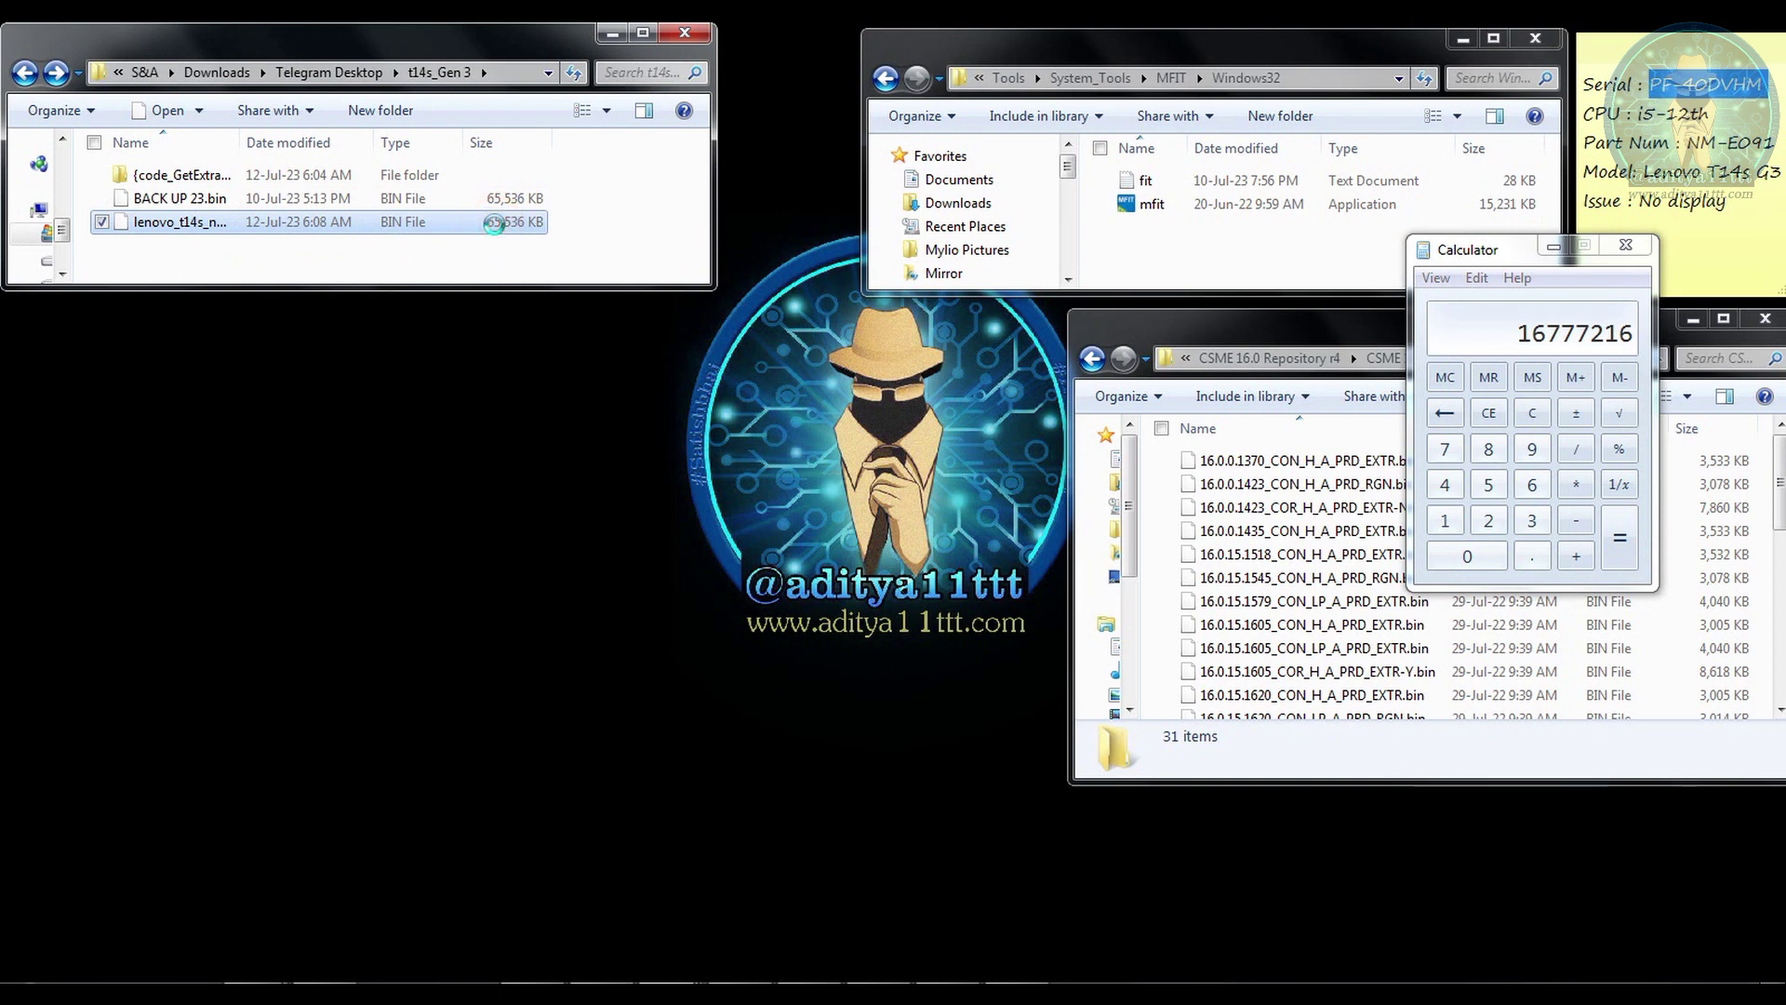
right_click(493, 223)
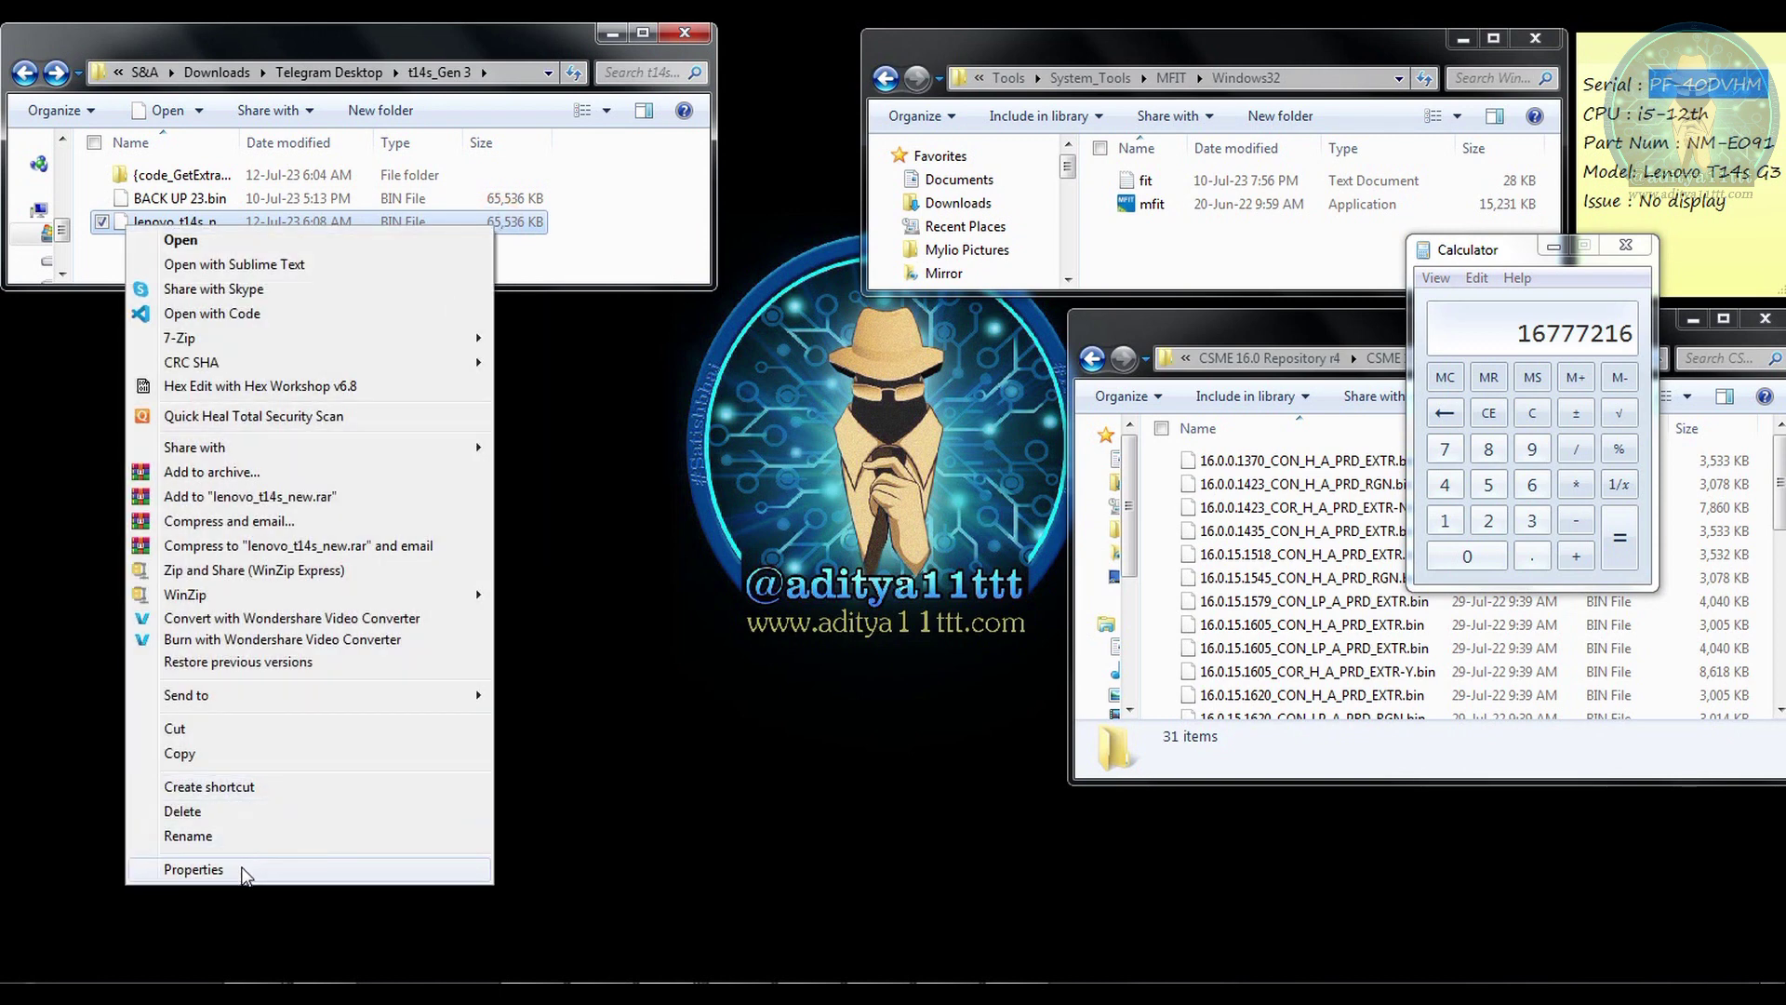
left_click(194, 869)
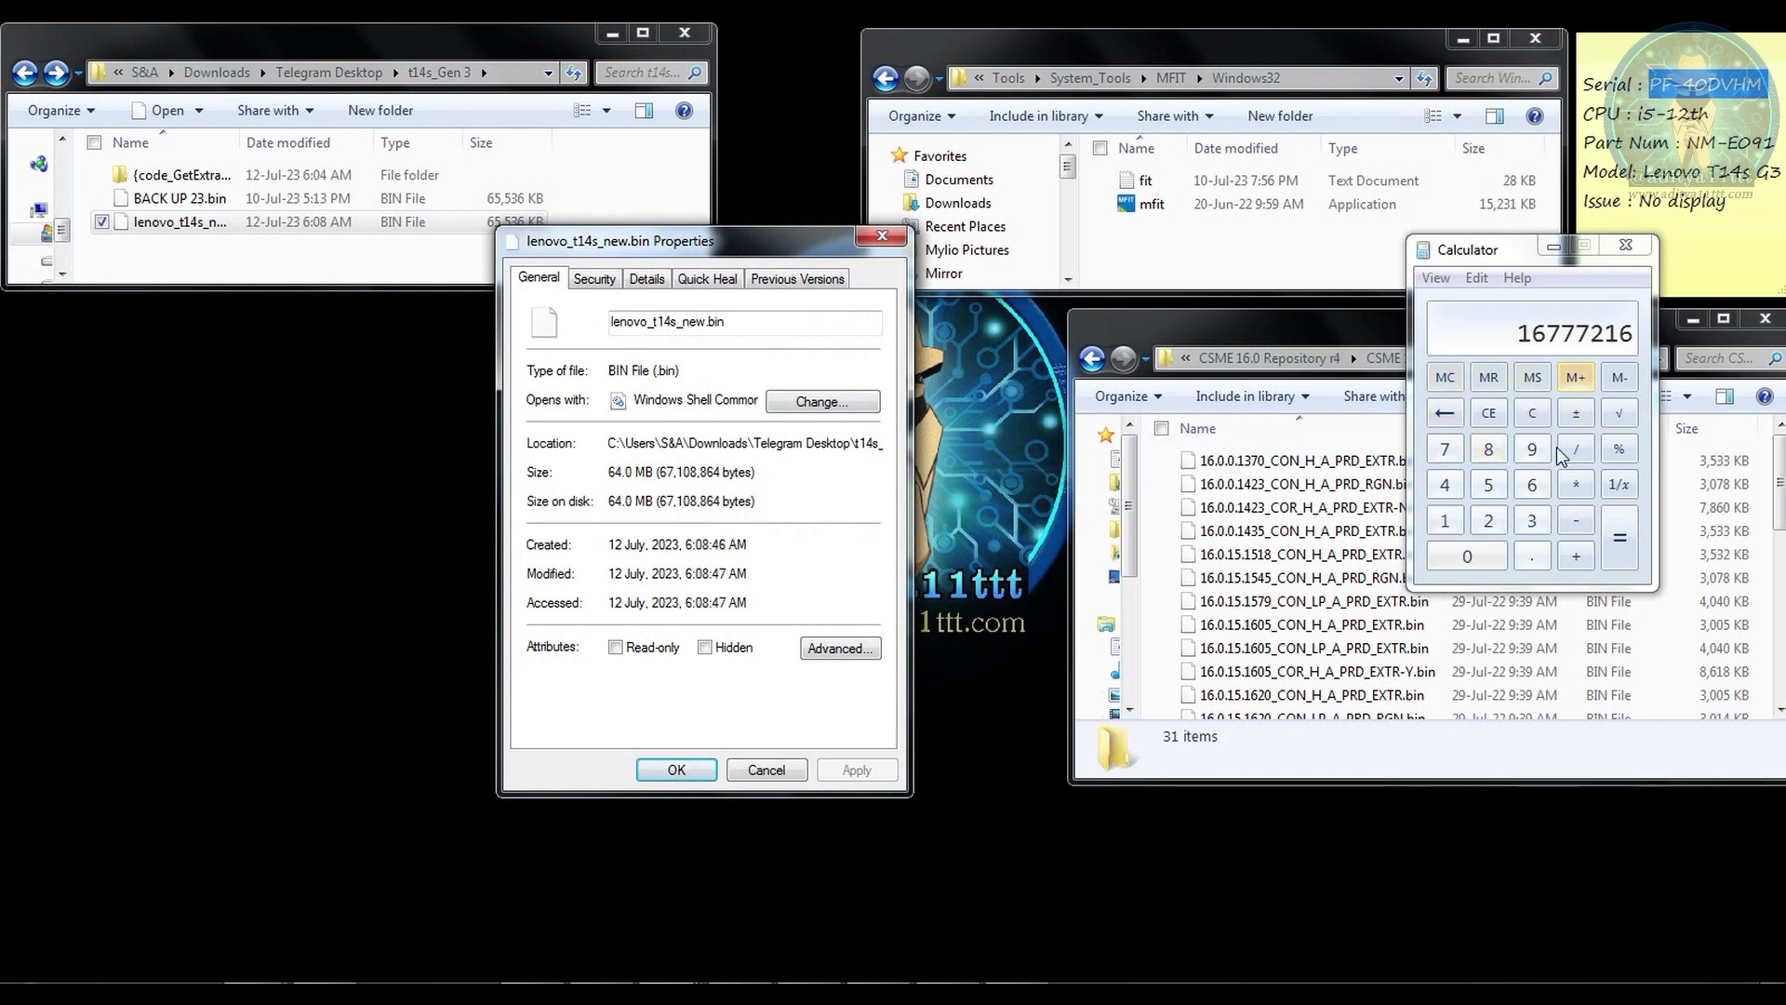
Compute 1024 × 1024 × 64 = 67,108,864 in Calculator to confirm the 64 MB size
left_click(1491, 409)
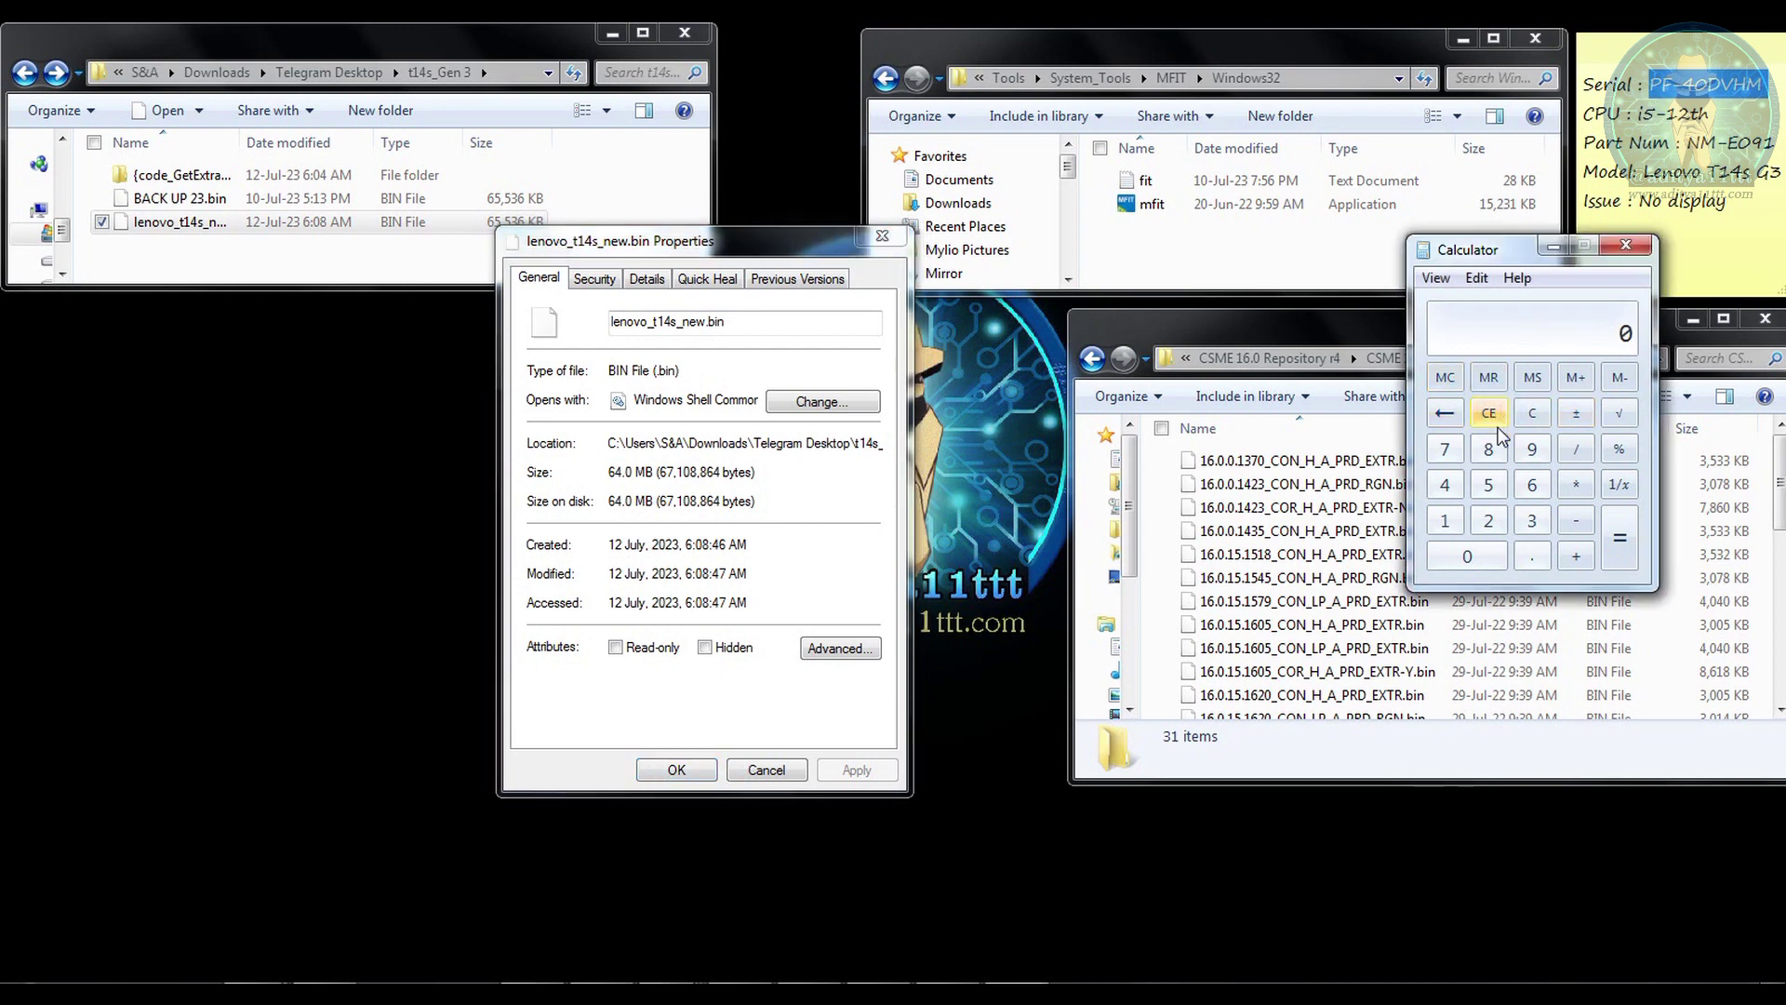
left_click(1451, 524)
left_click(1467, 556)
left_click(1489, 521)
left_click(1444, 485)
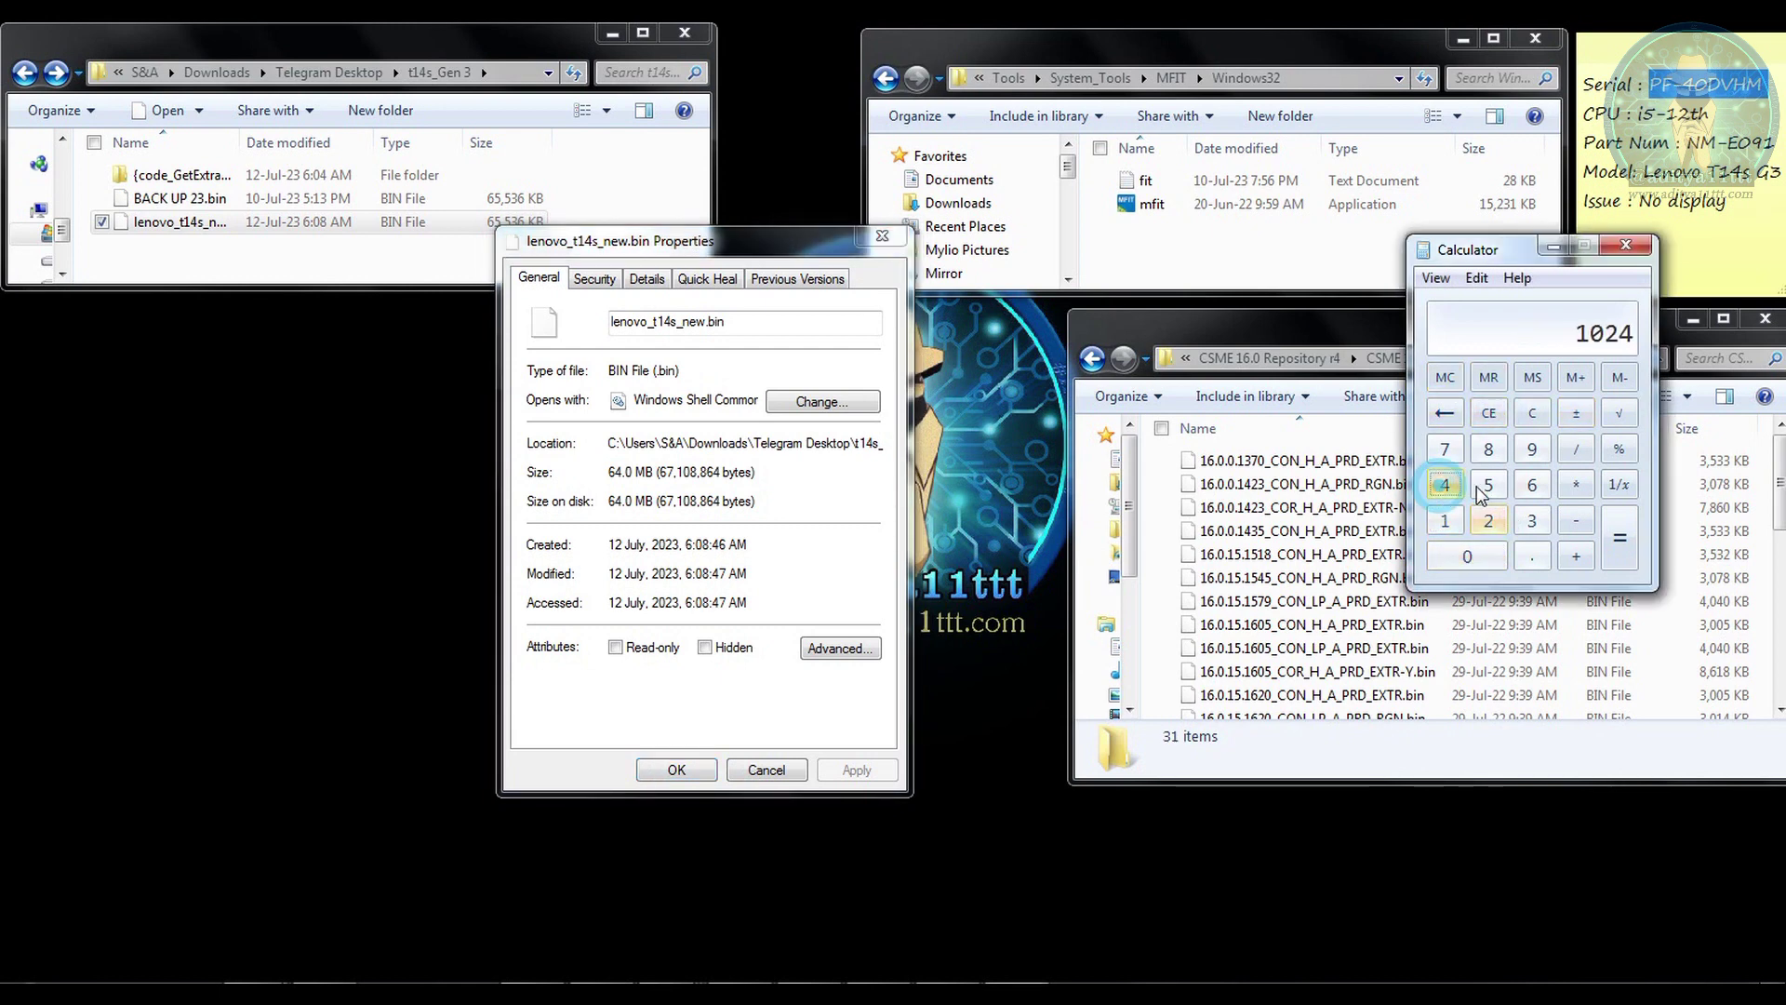
left_click(1576, 485)
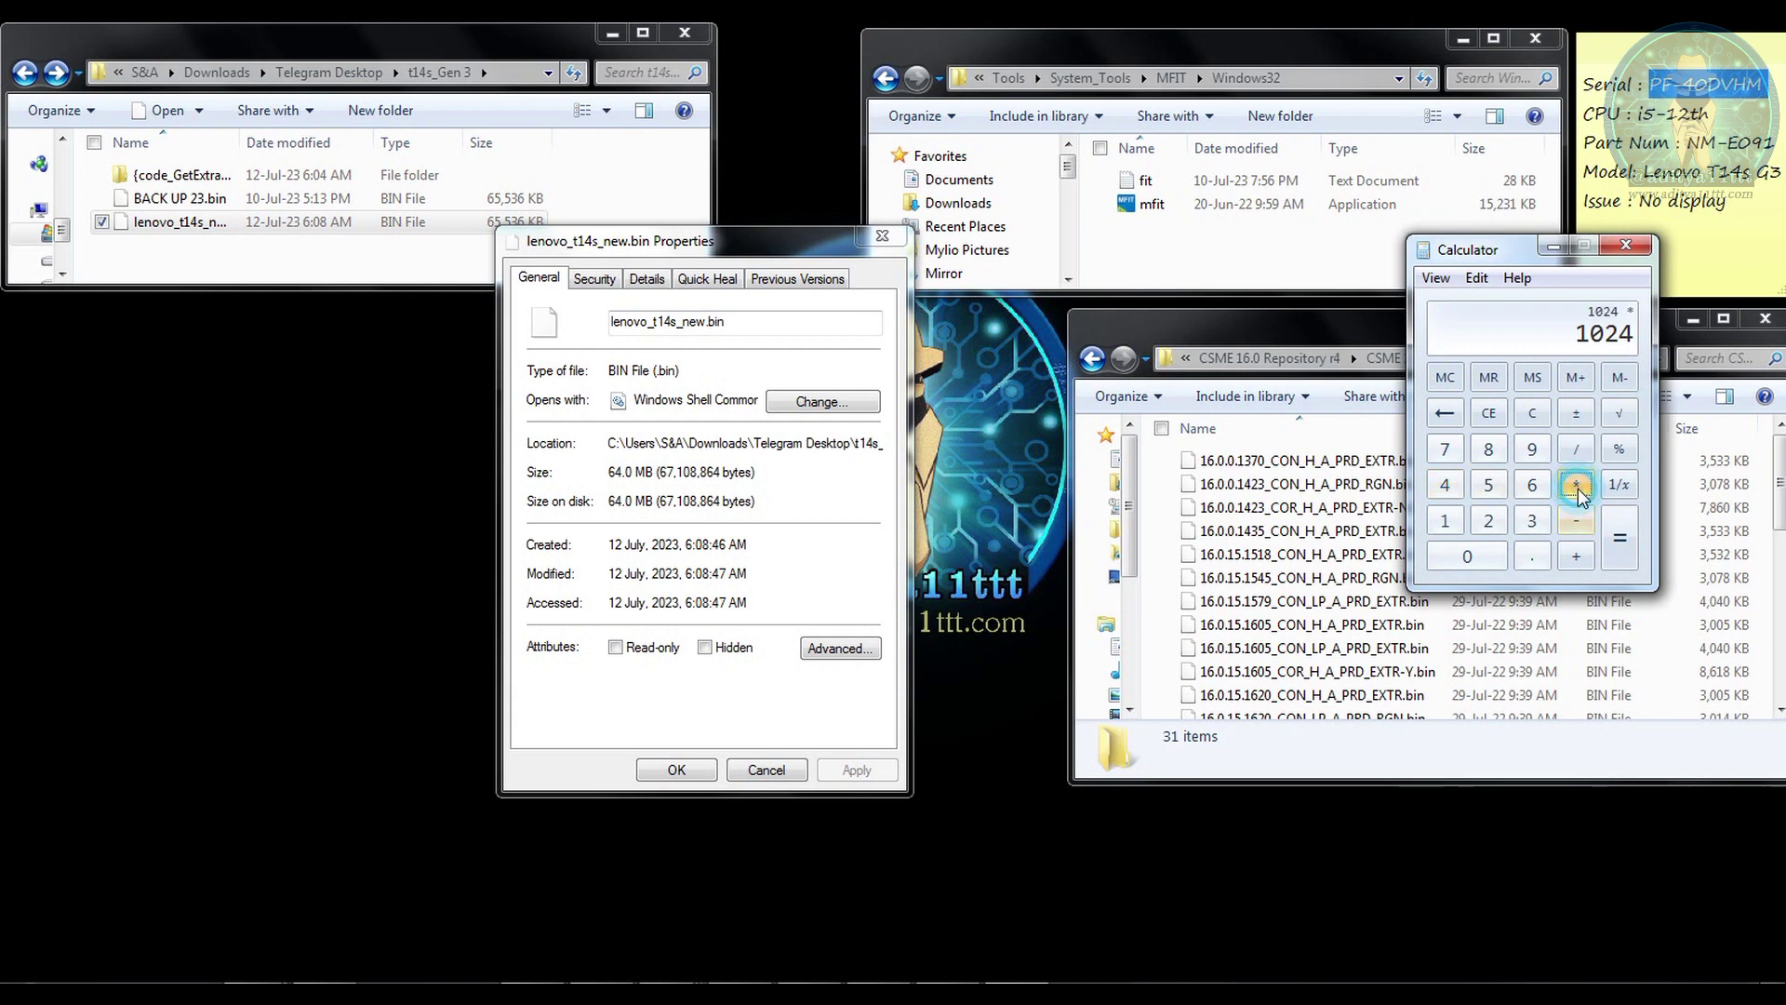
left_click(1445, 521)
left_click(1467, 557)
left_click(1488, 521)
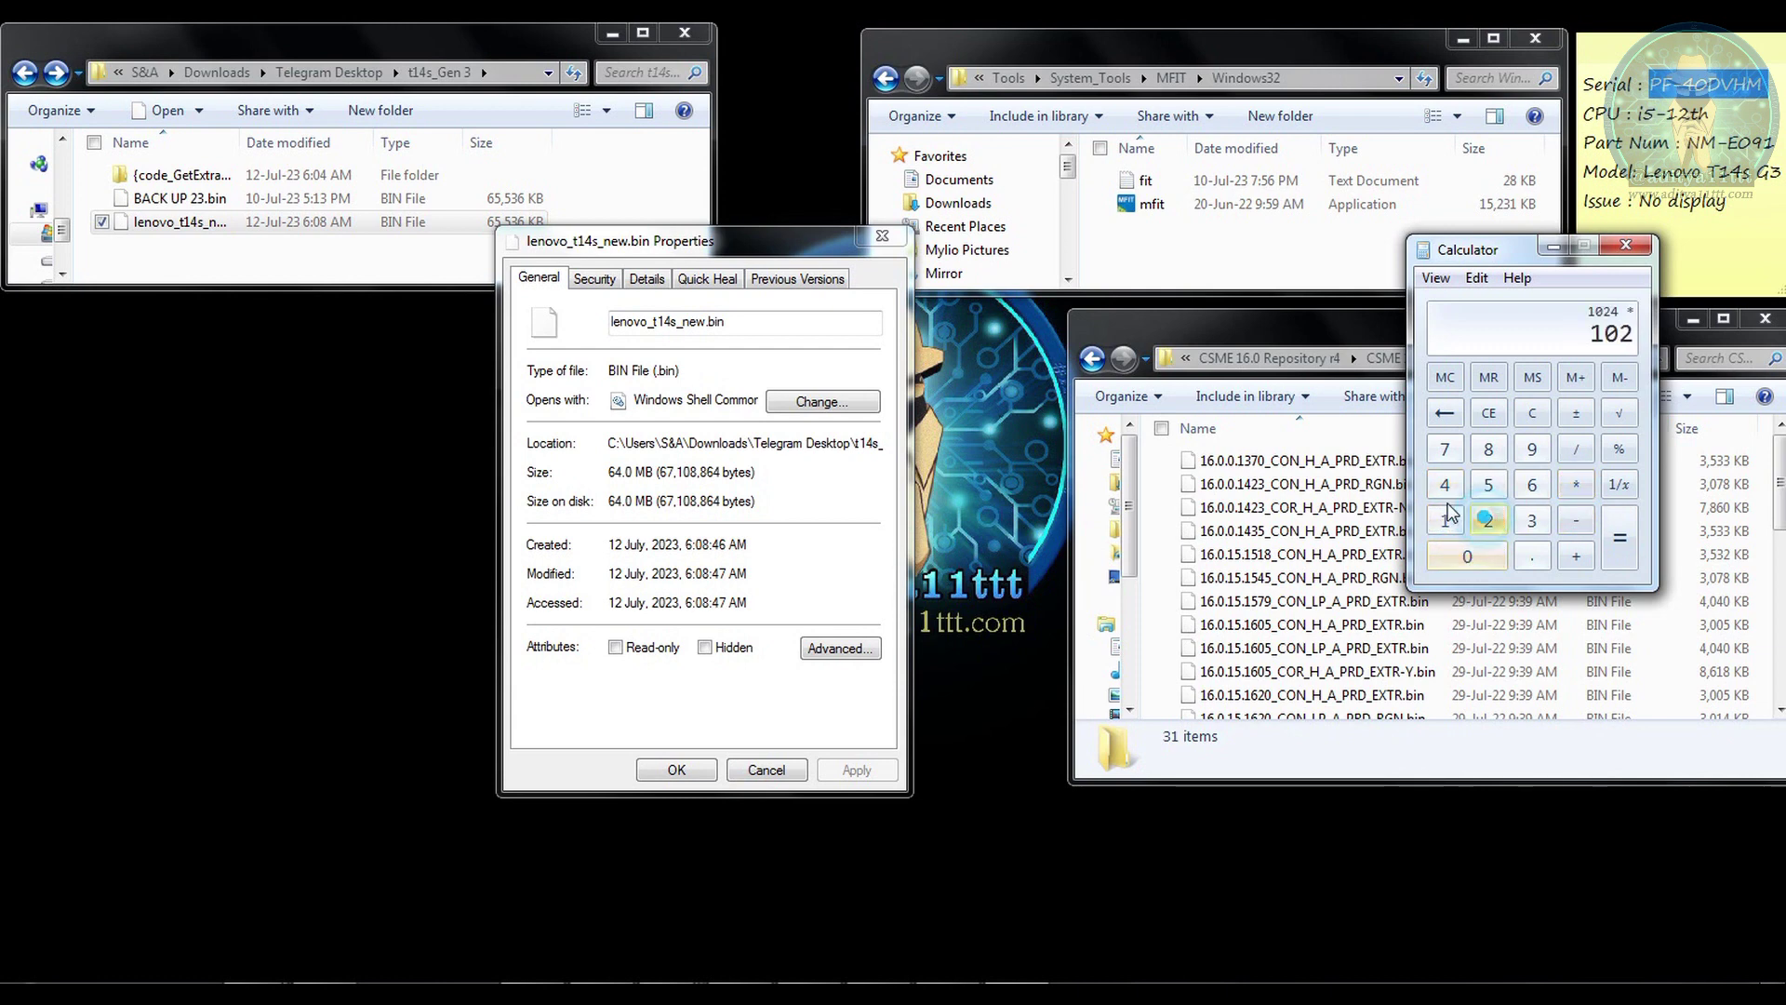
left_click(1444, 485)
left_click(1608, 521)
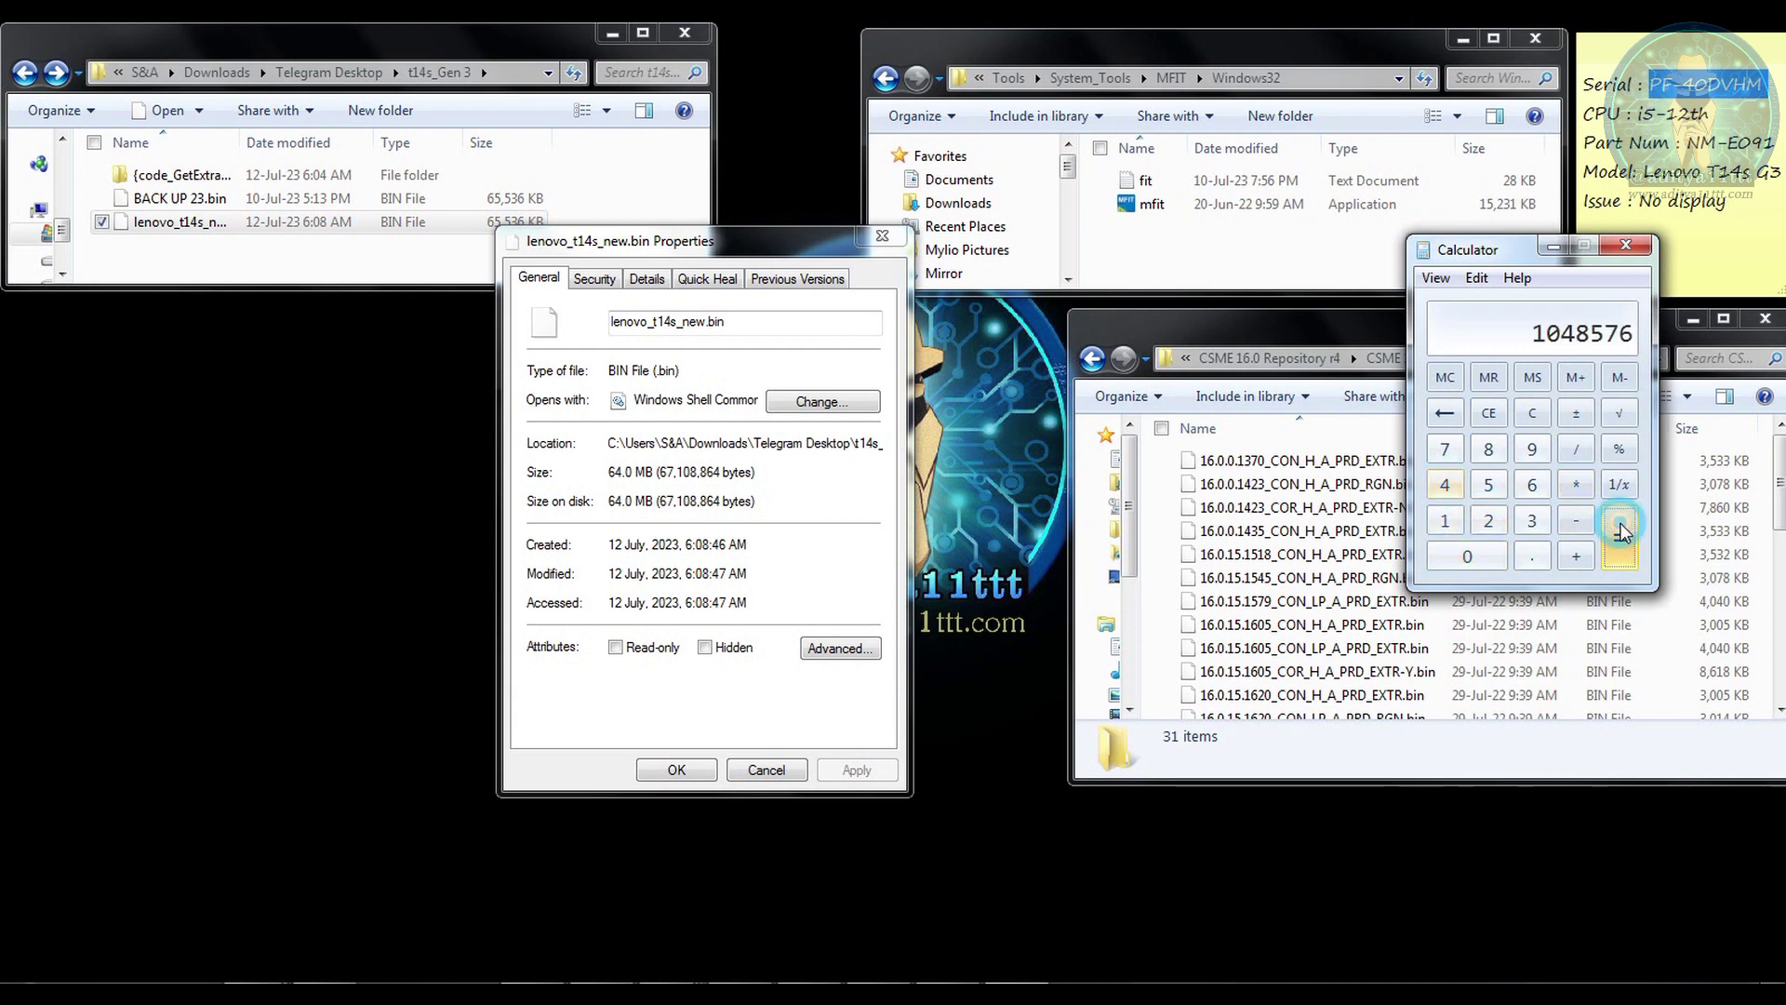
left_click(1583, 489)
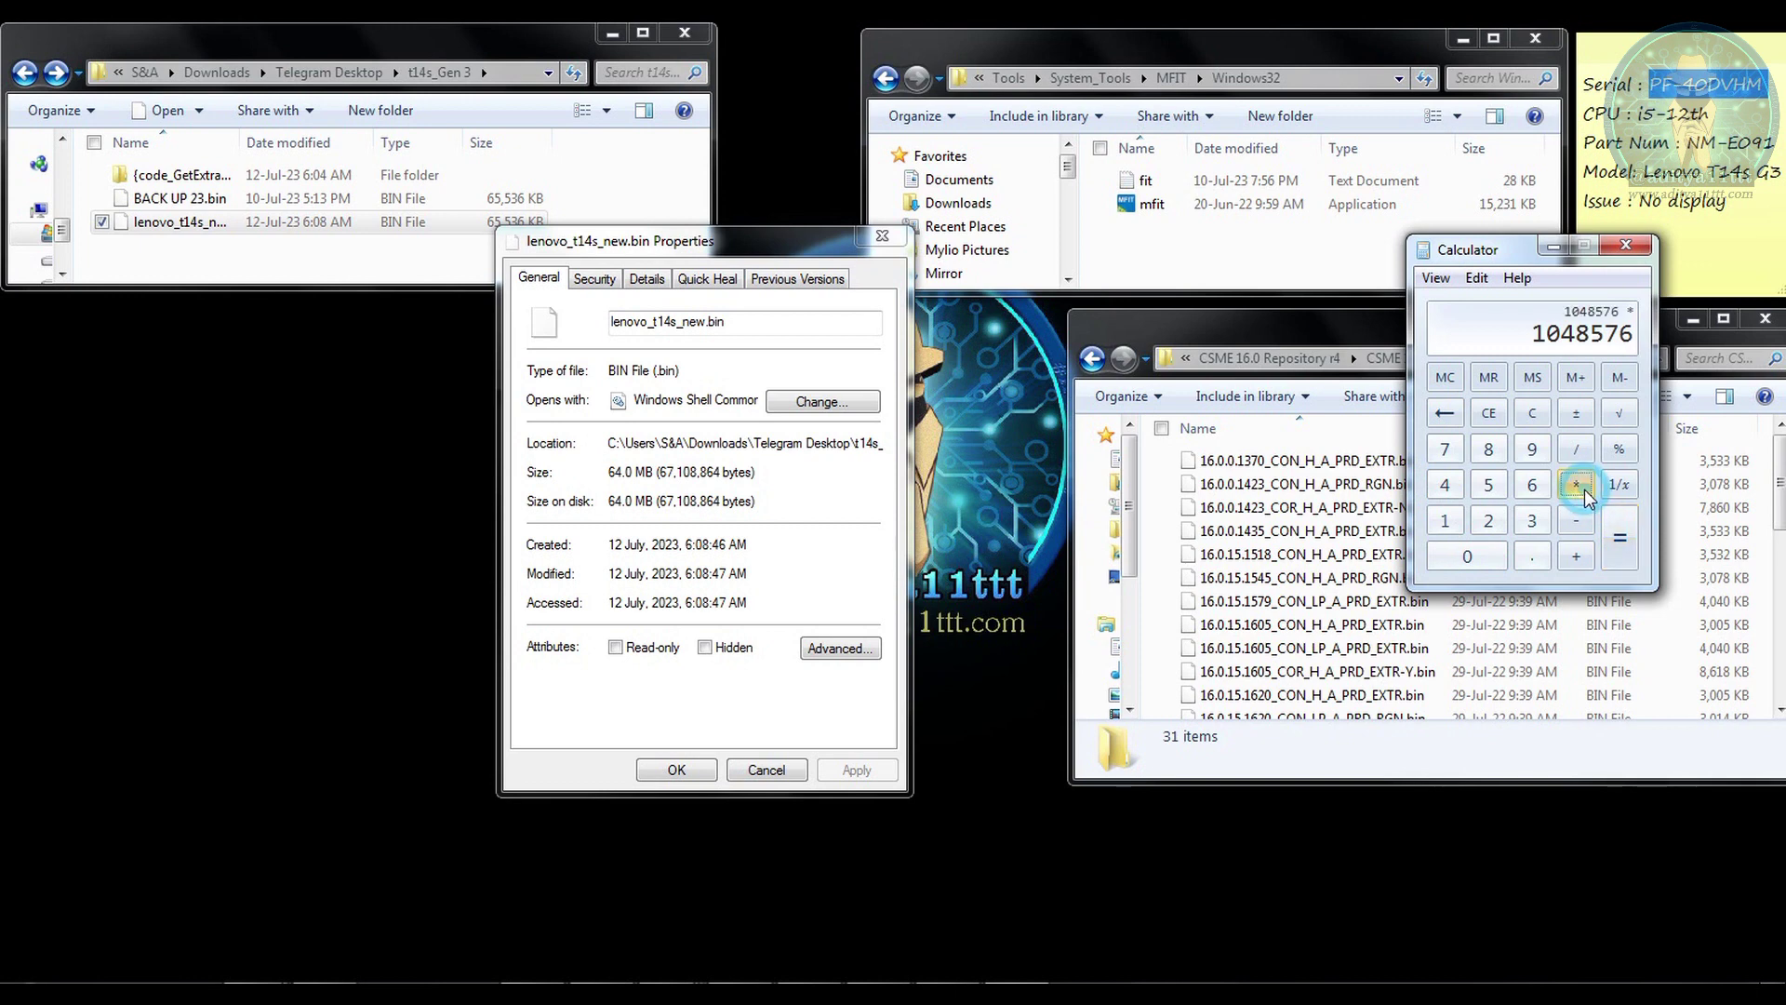
left_click(1535, 492)
left_click(1445, 485)
left_click(1613, 558)
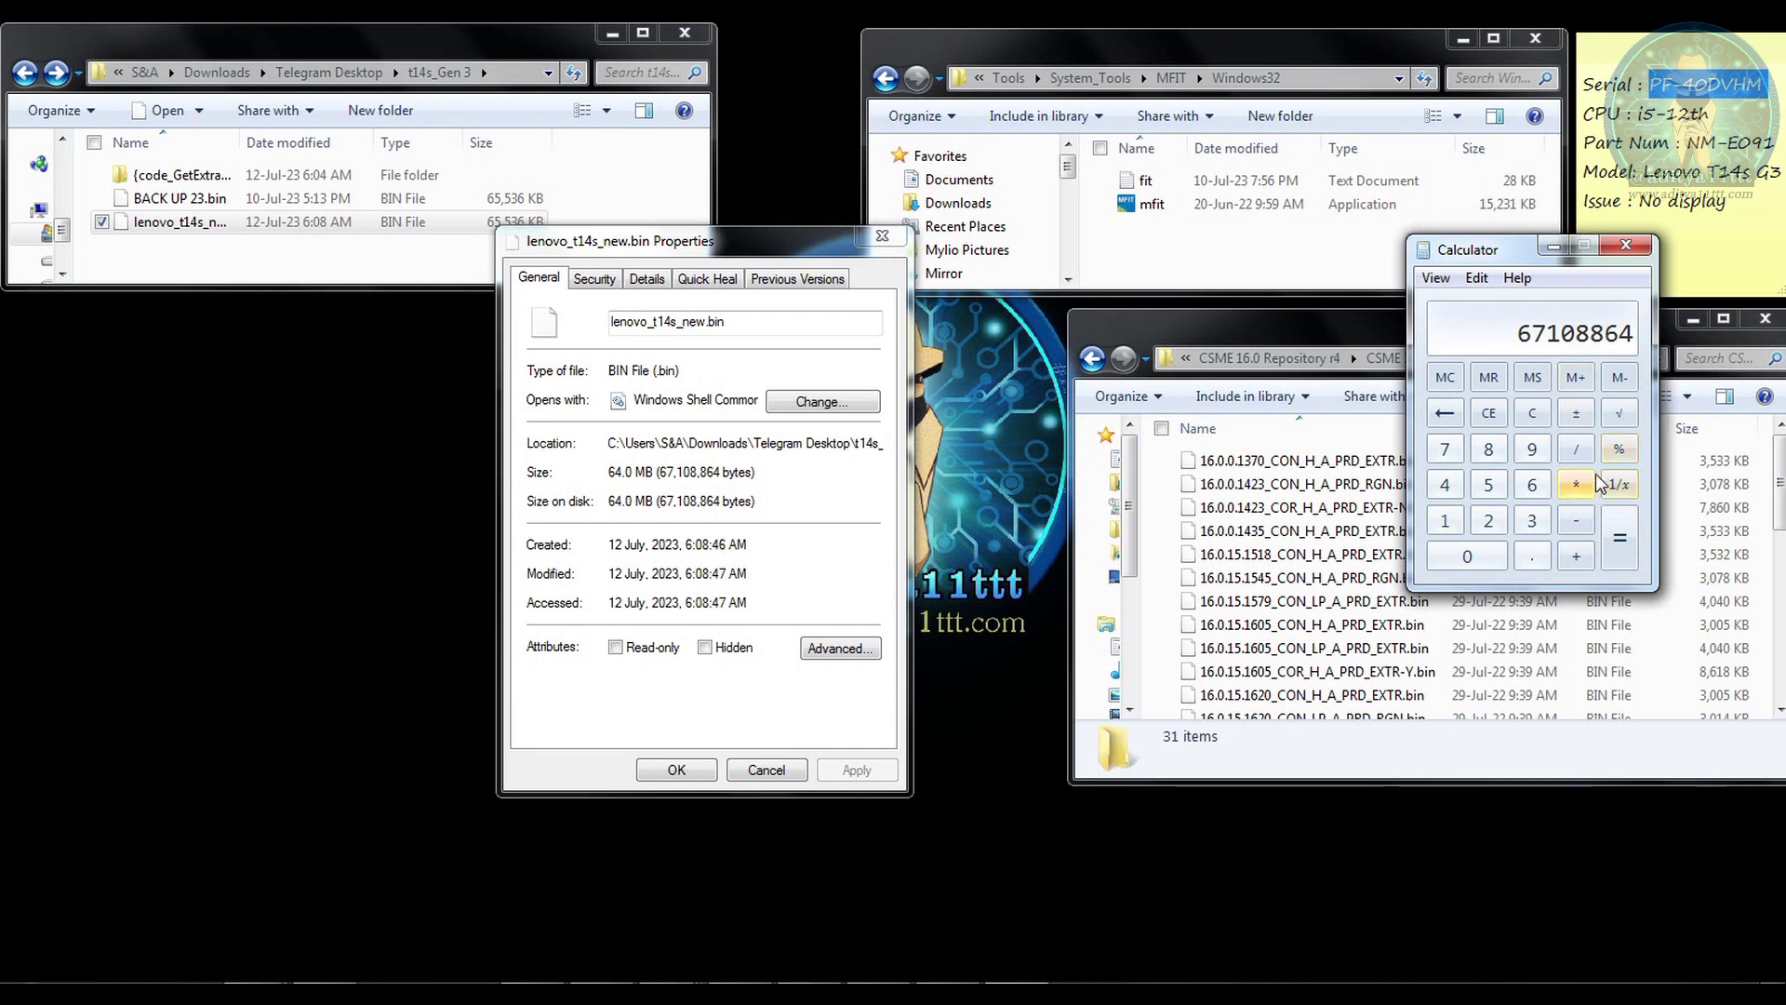
left_click(1559, 249)
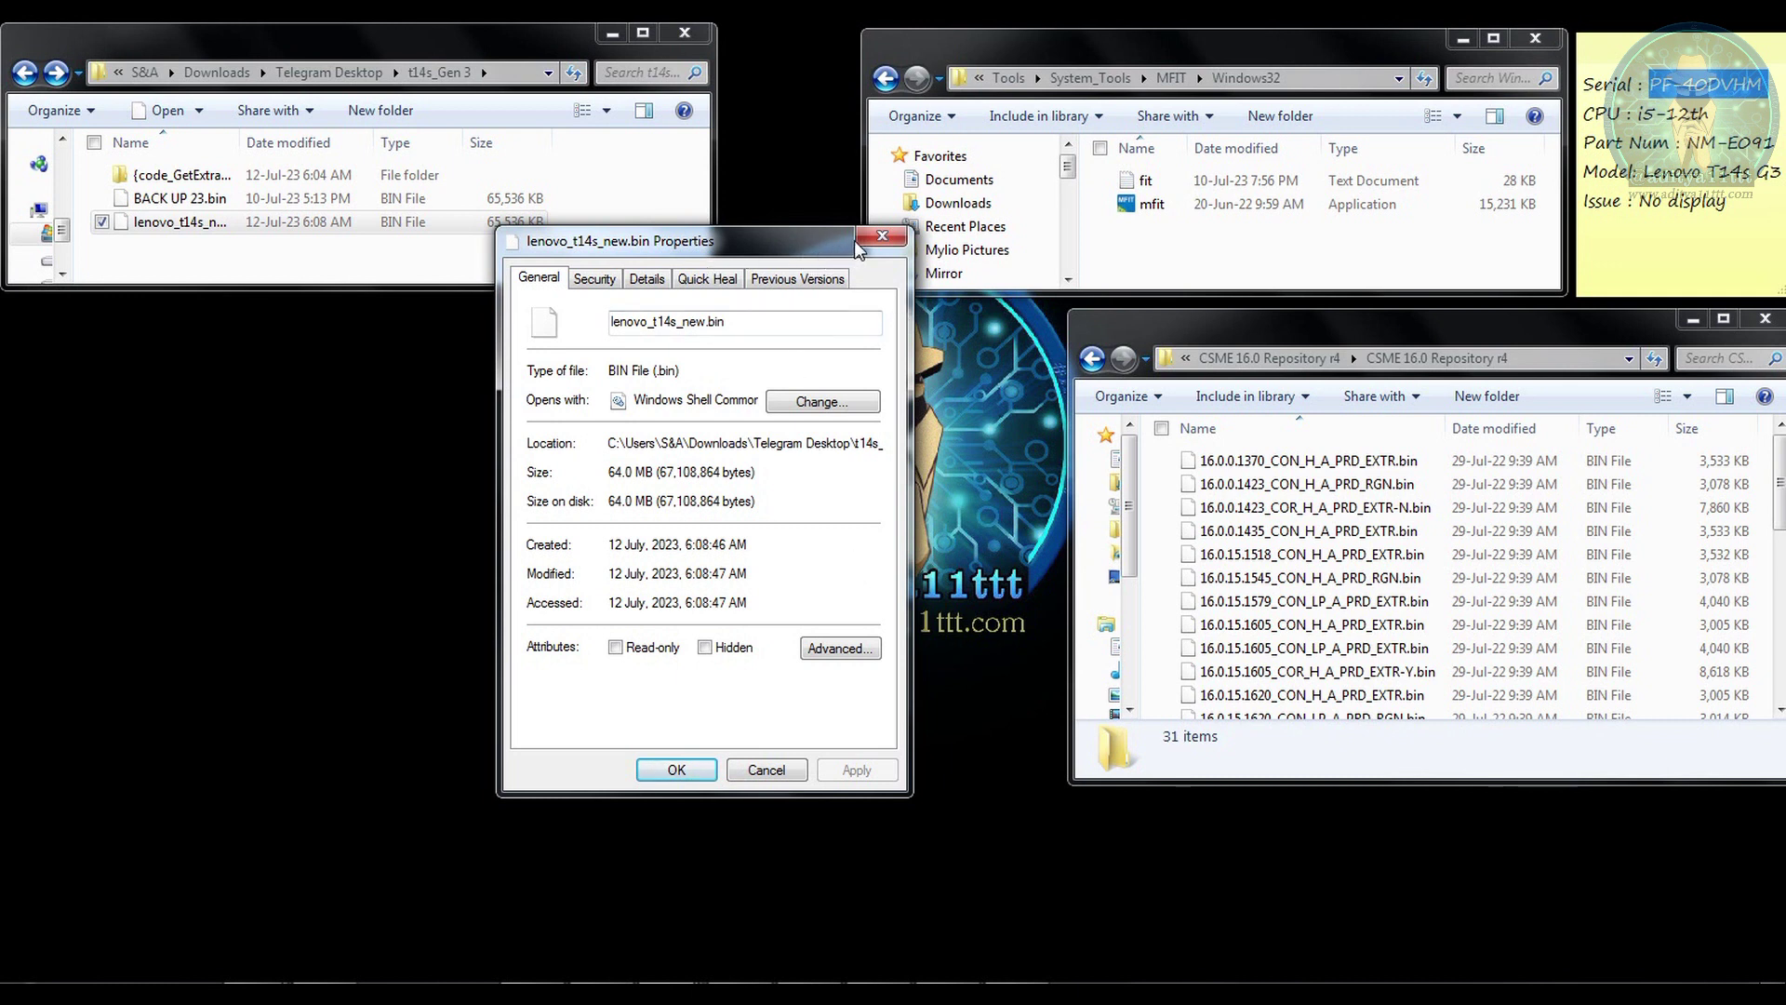
left_click(880, 237)
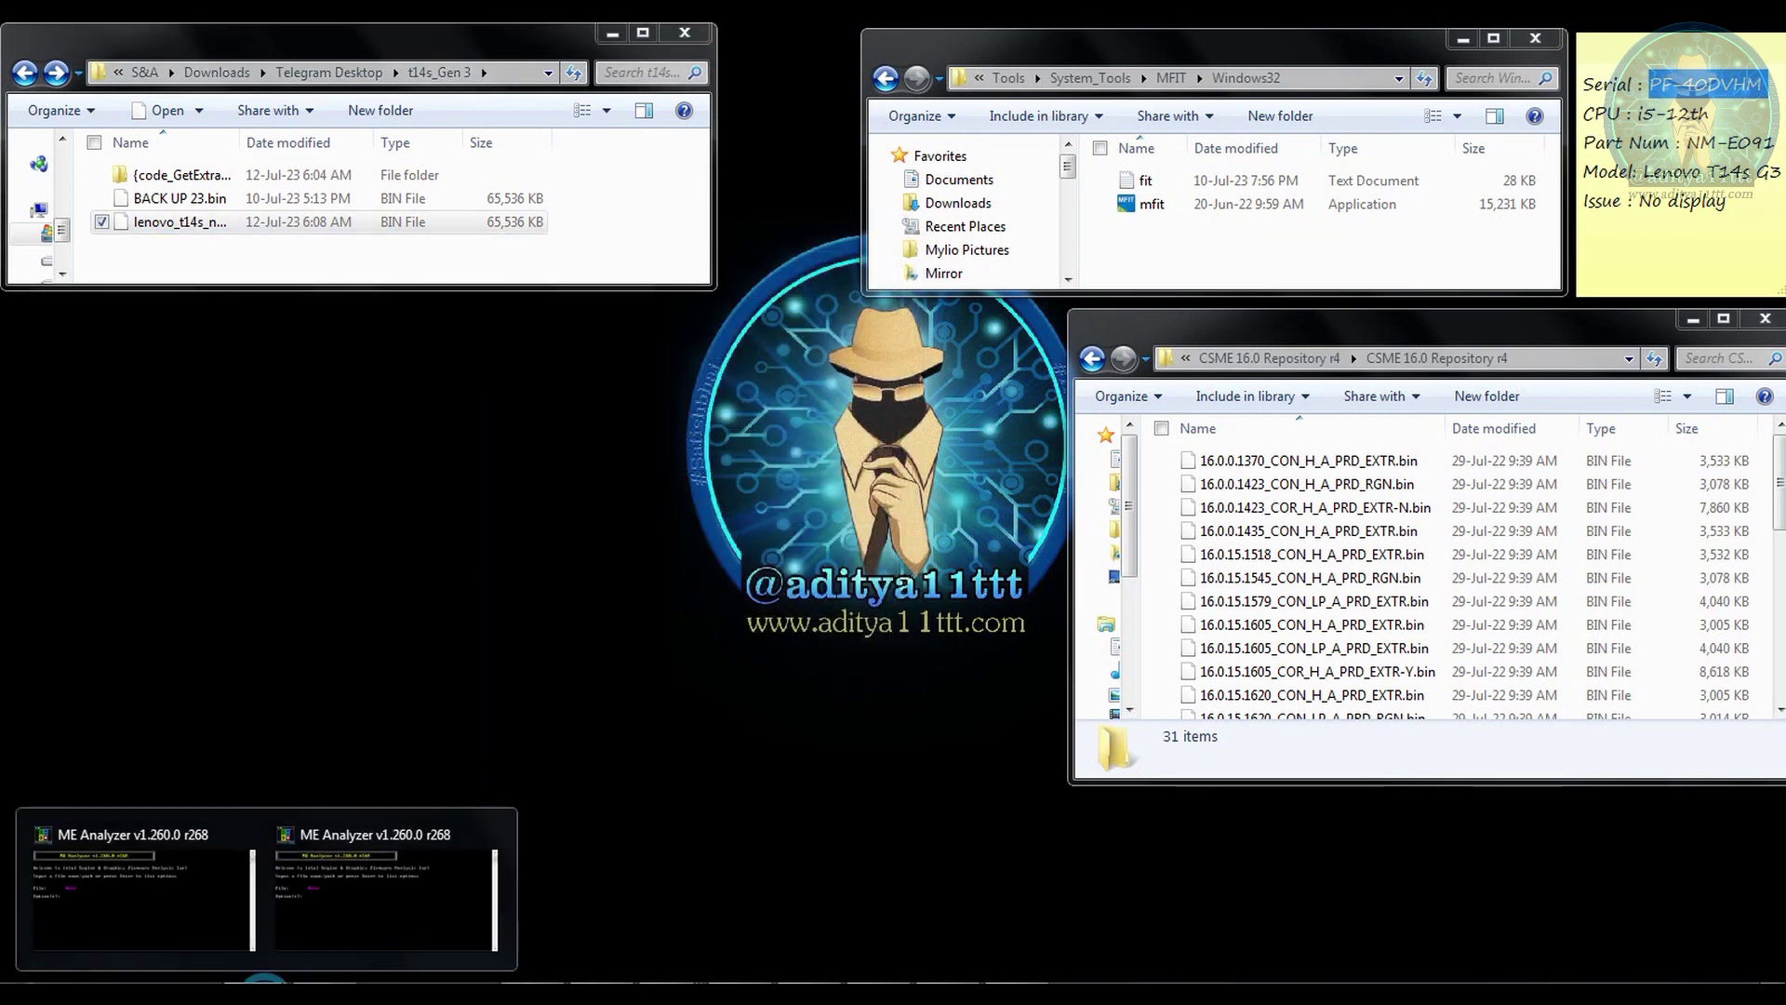
Analyse lenovo_t14s_new.bin in ME Analyzer and review its CSE ME 16.0.15.1810 report
left_click(159, 877)
left_click_drag(317, 82, 319, 406)
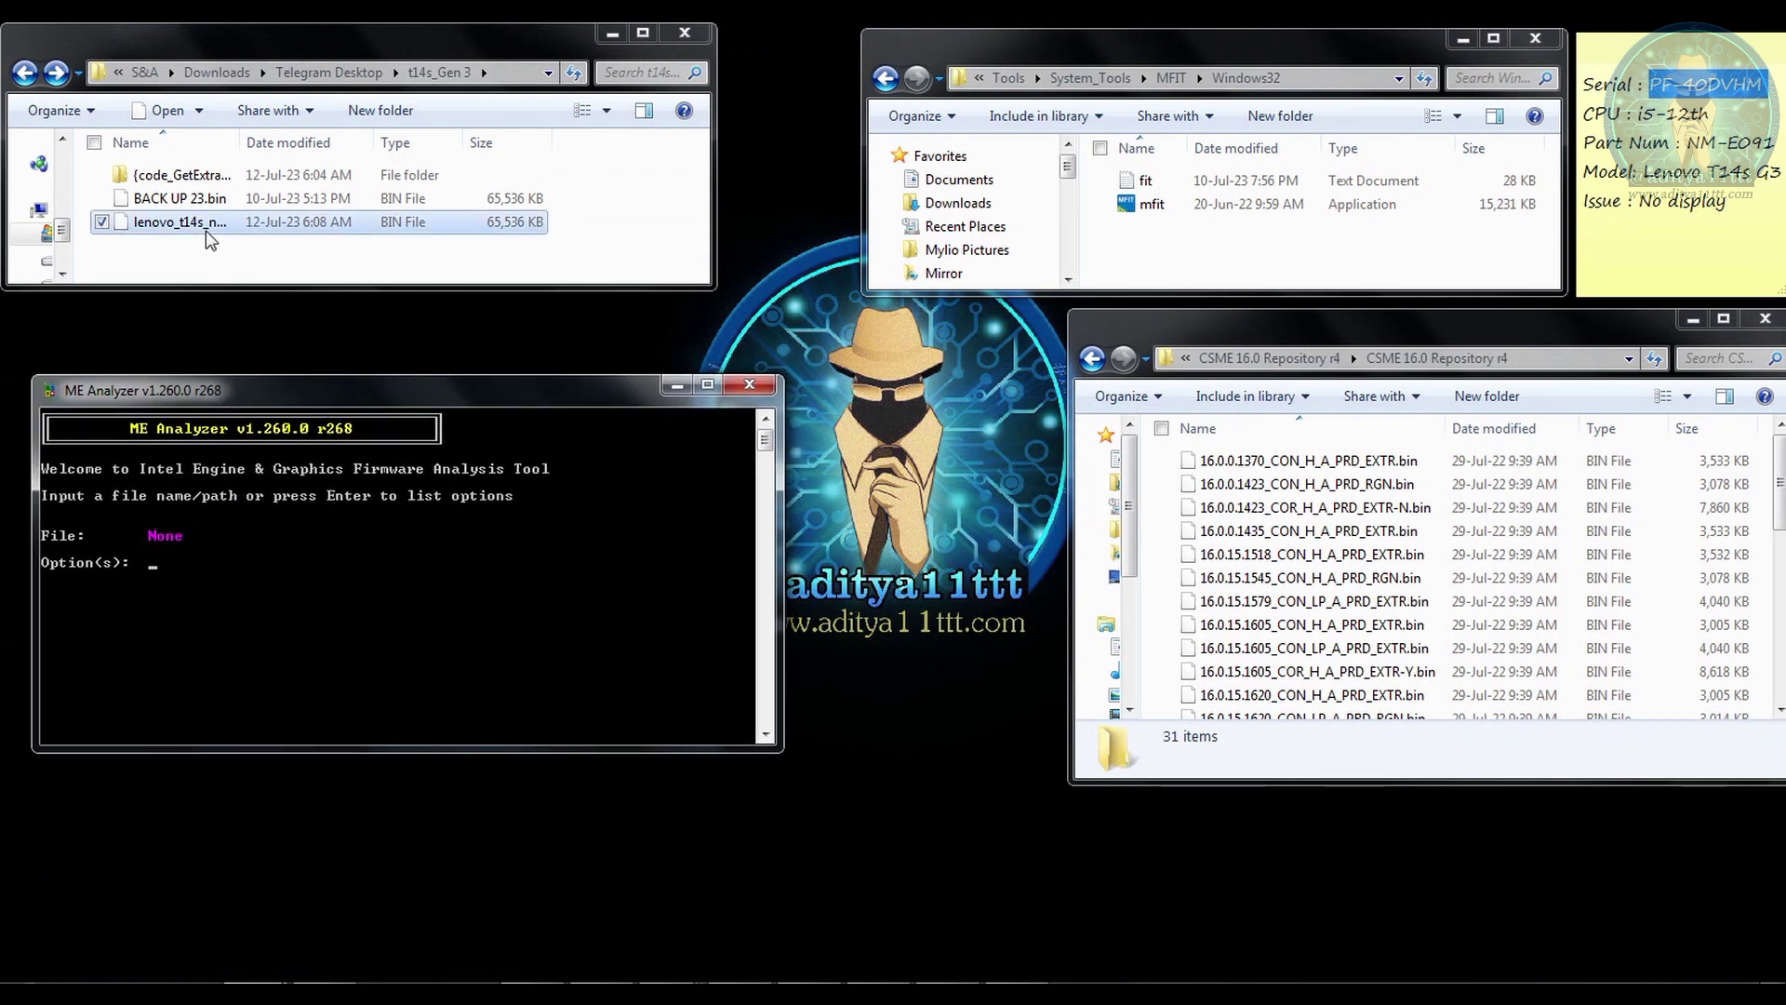
left_click_drag(199, 225, 344, 560)
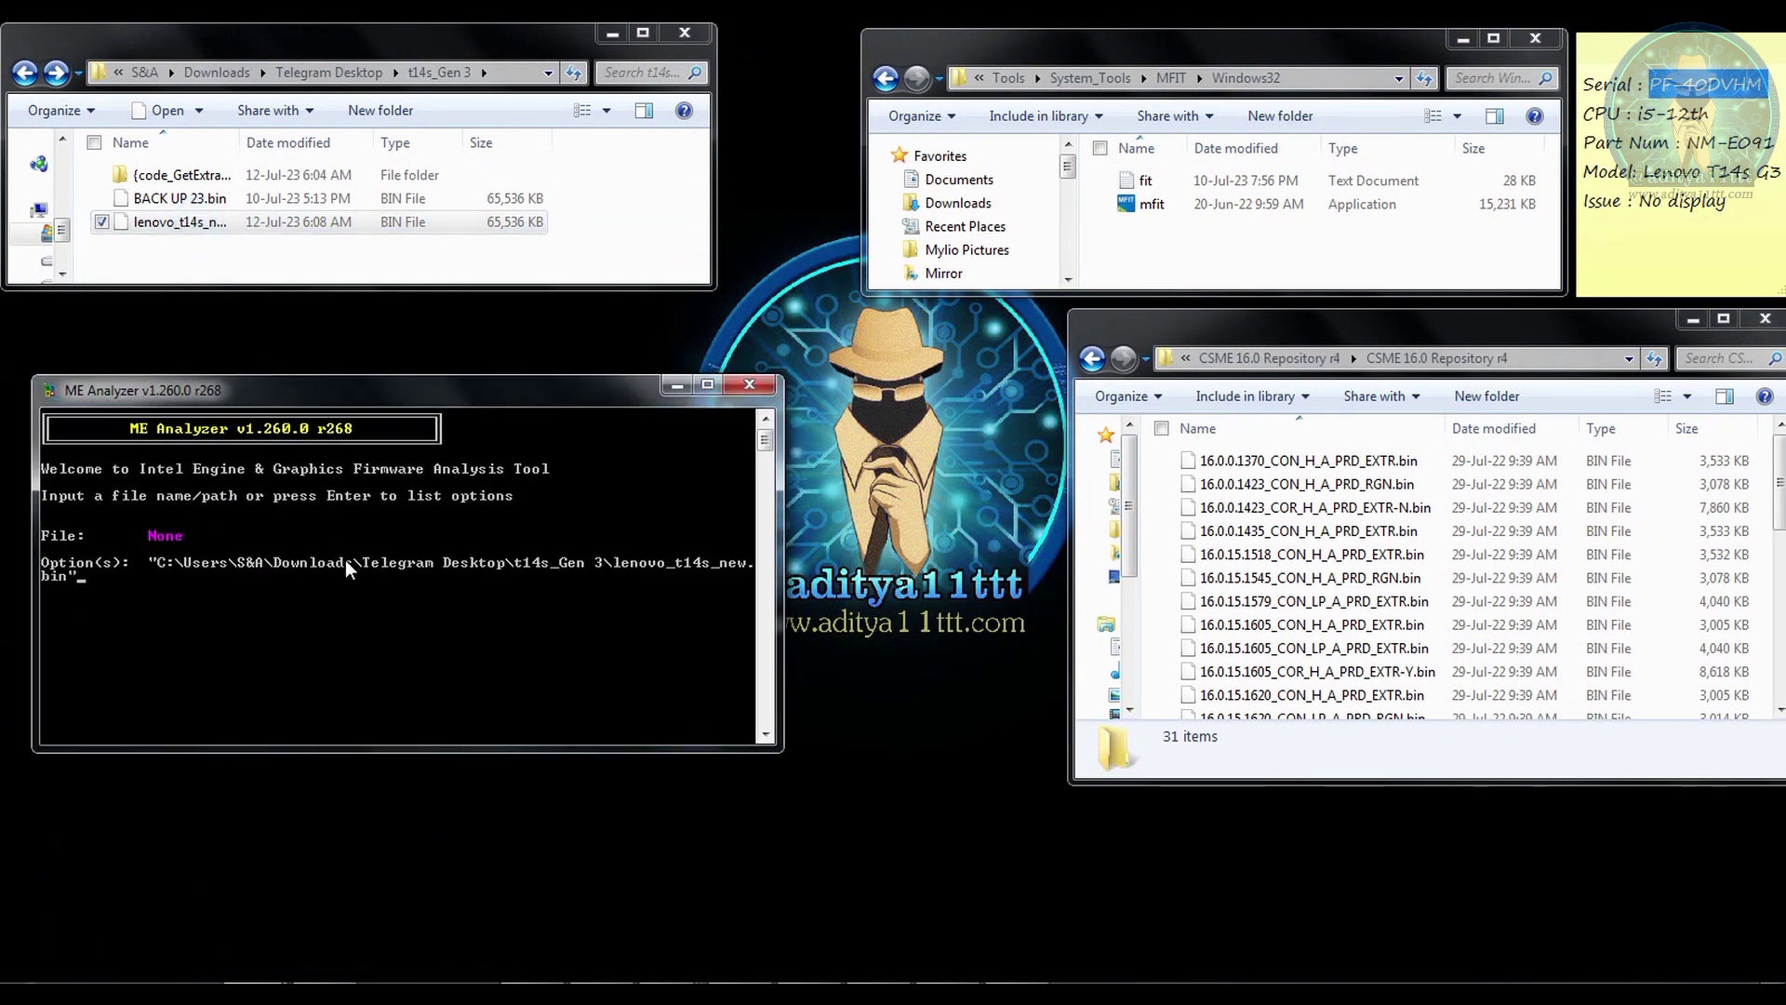
key("Return")
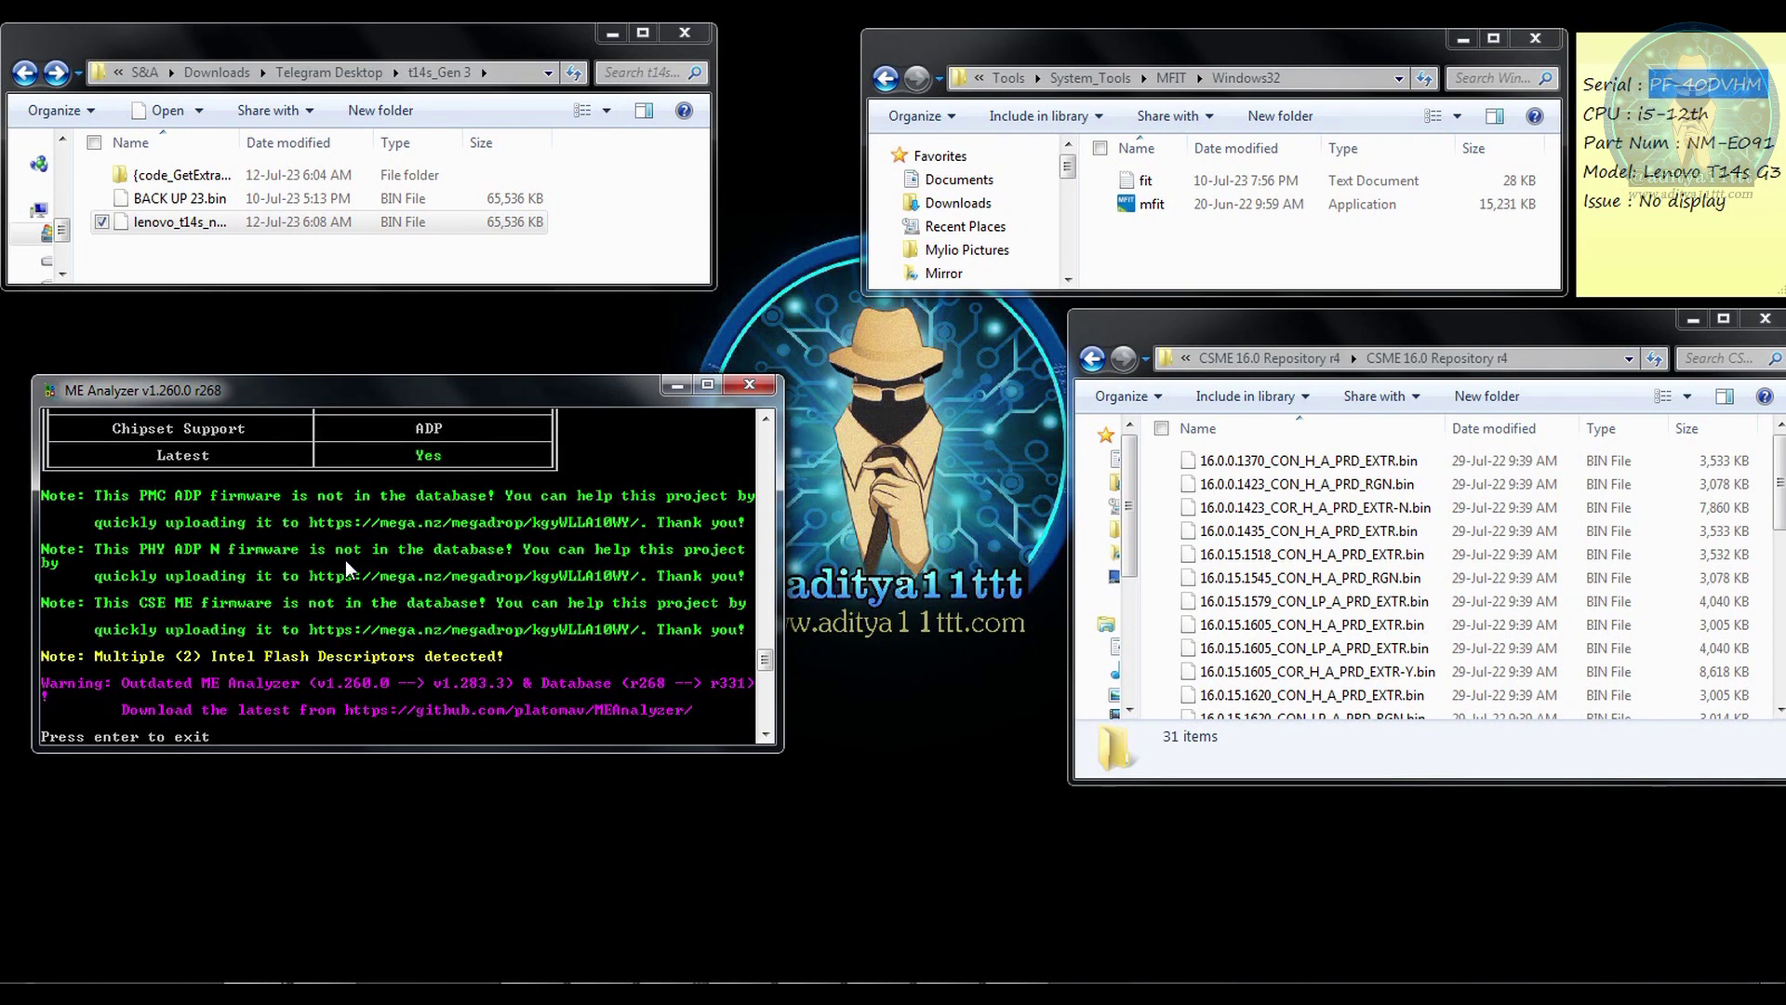
left_click_drag(765, 661, 764, 451)
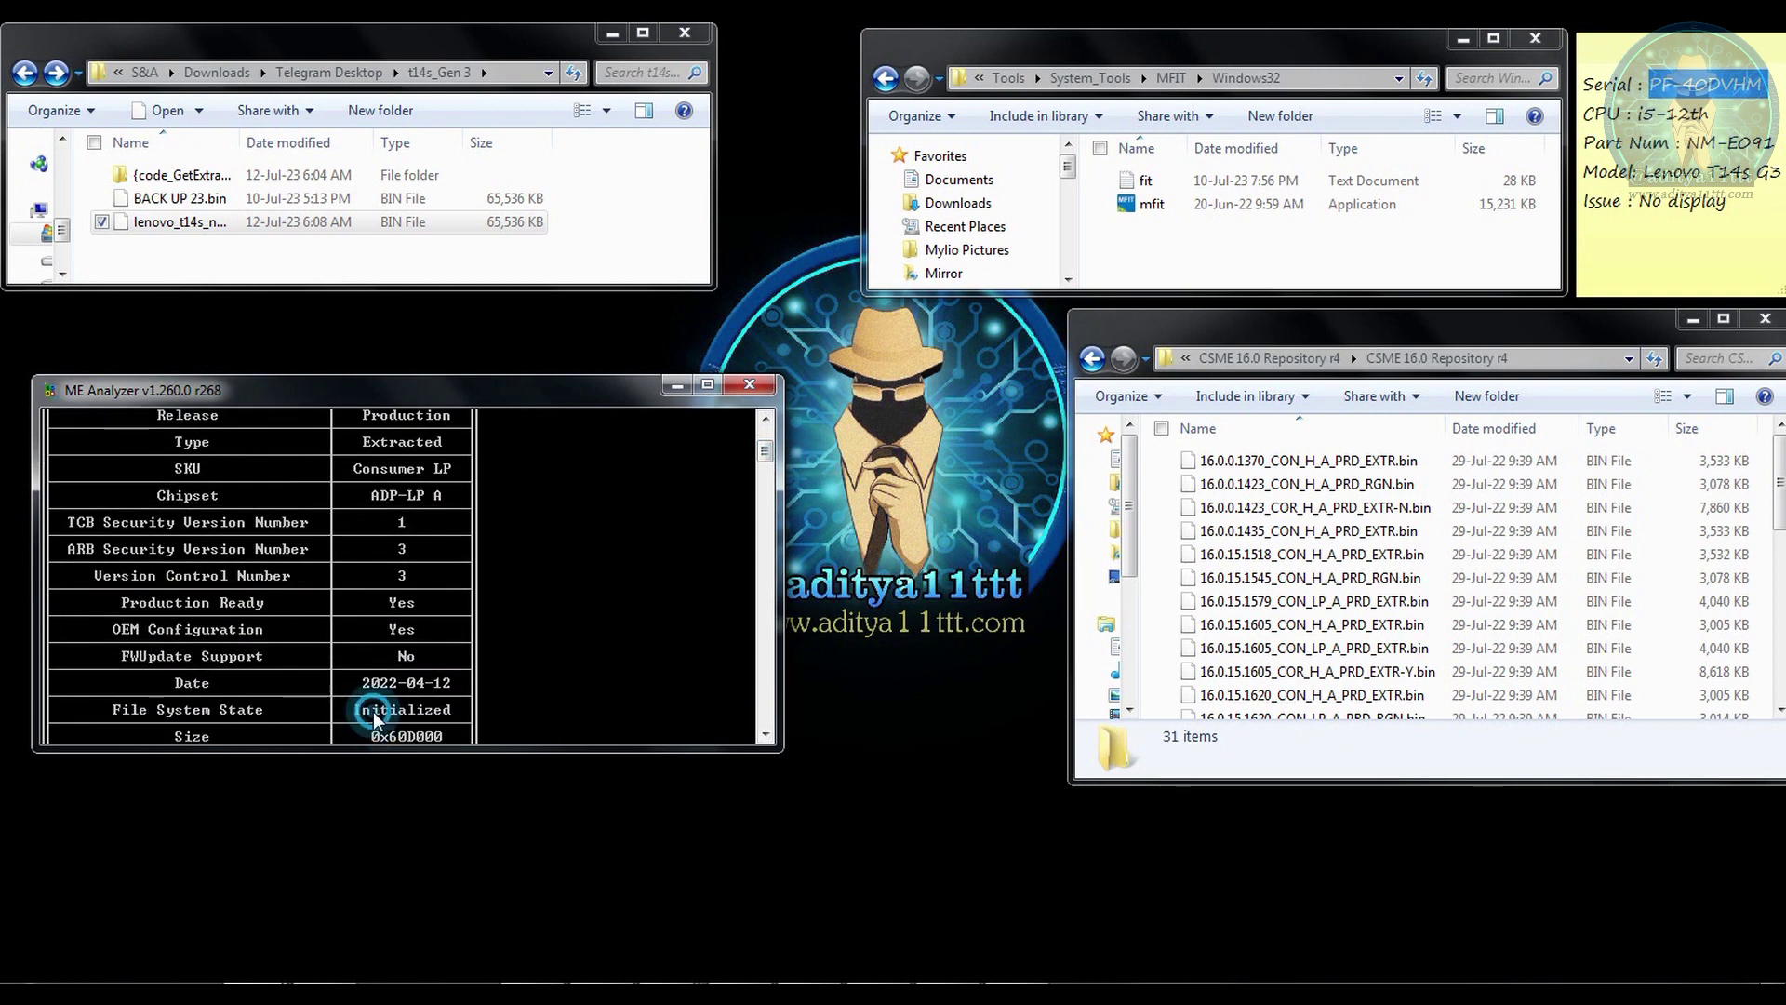
left_click_drag(767, 450, 766, 439)
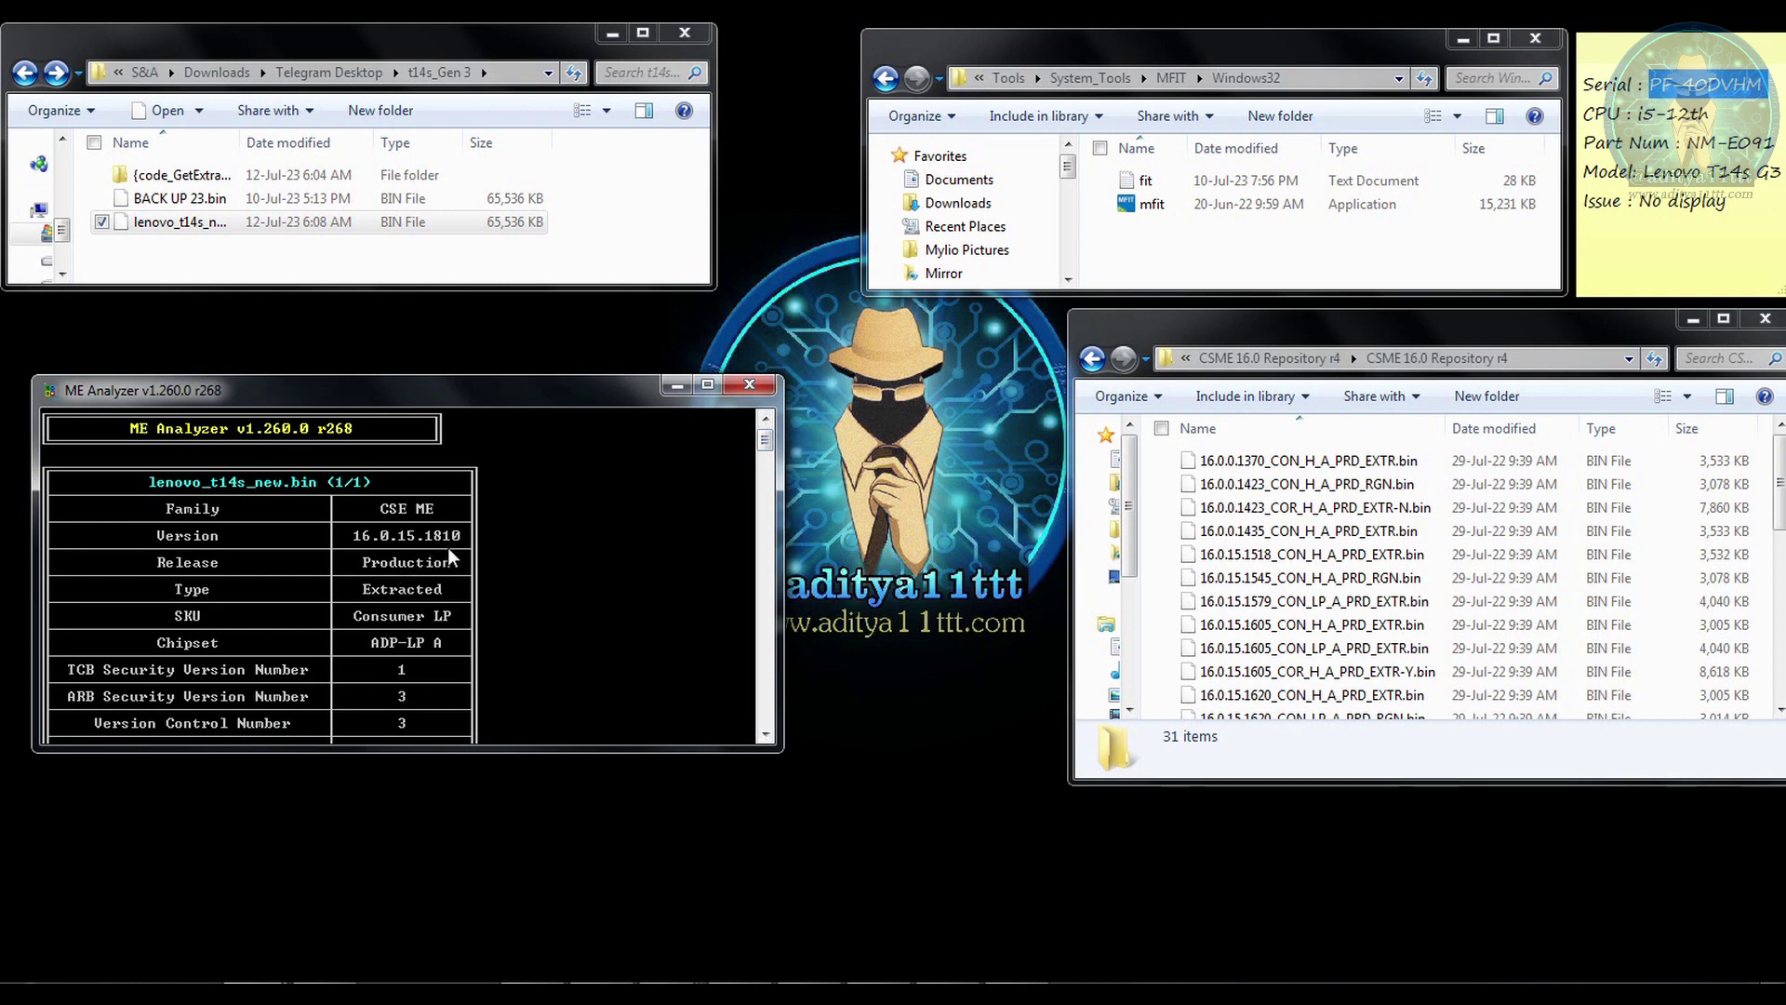
left_click_drag(581, 387, 531, 345)
double_click(1153, 204)
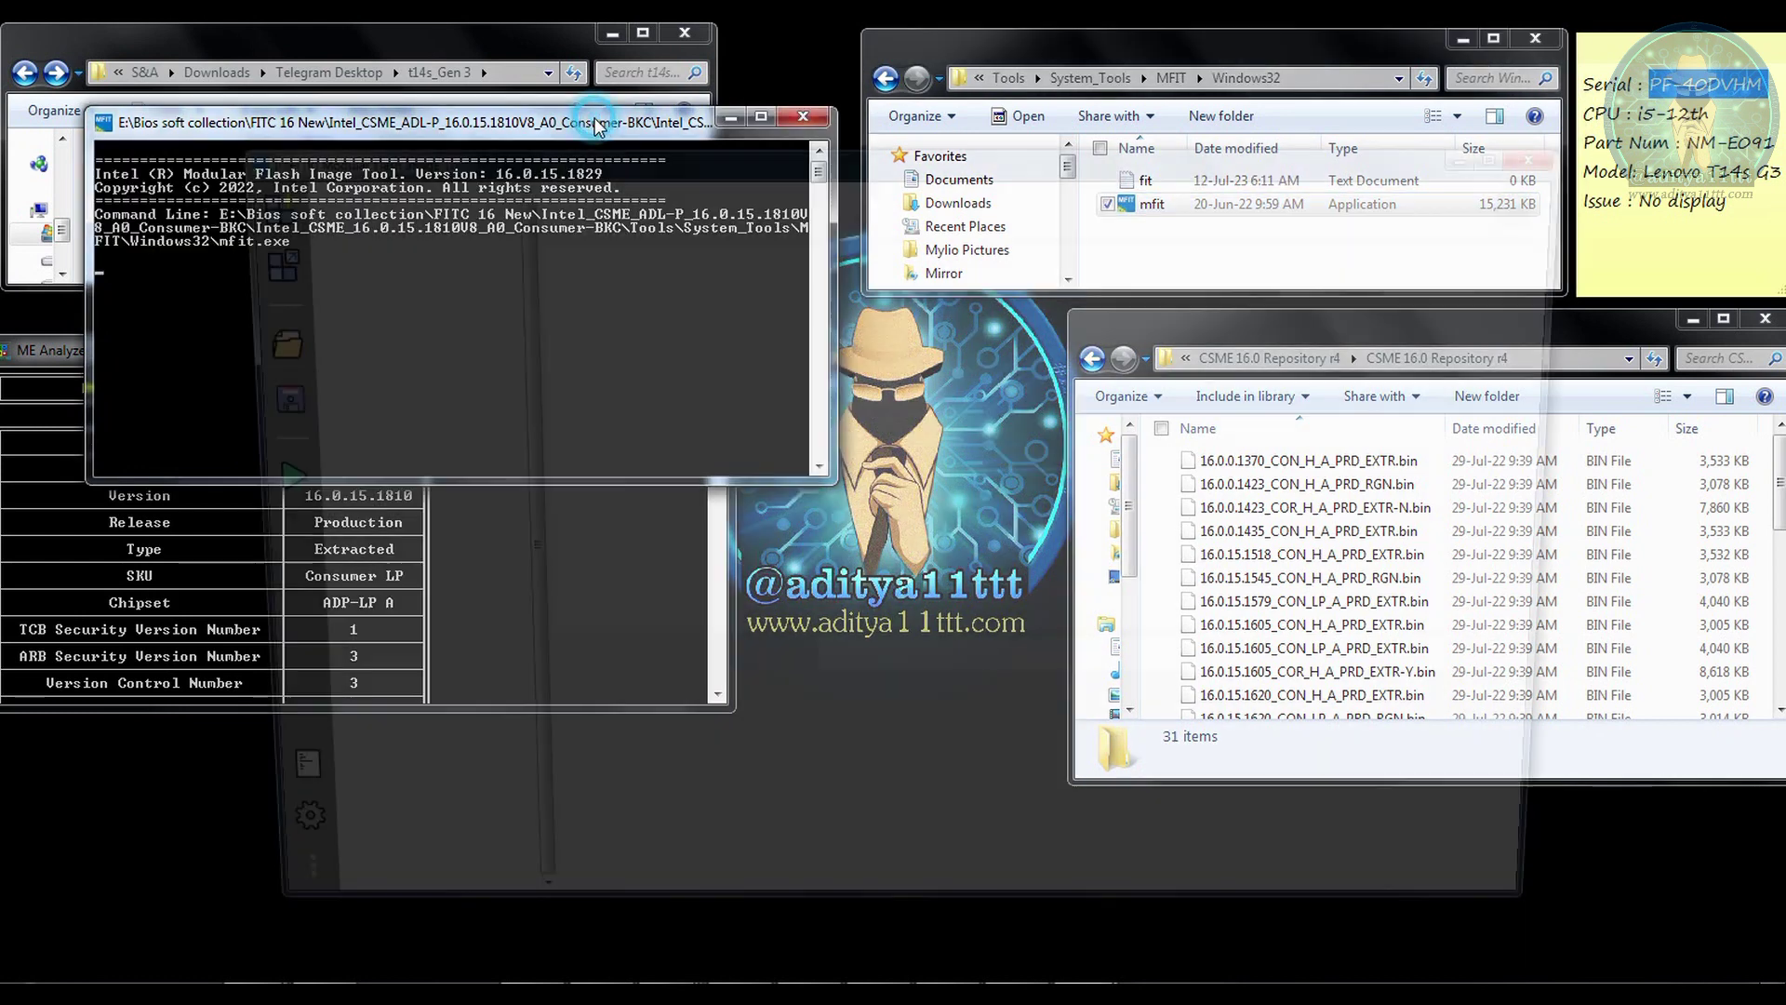
Drop lenovo_t14s_new.bin onto MFIT to decompose it as an AlderLake P Consumer image
left_click_drag(595, 119, 510, 726)
left_click_drag(786, 172, 1109, 312)
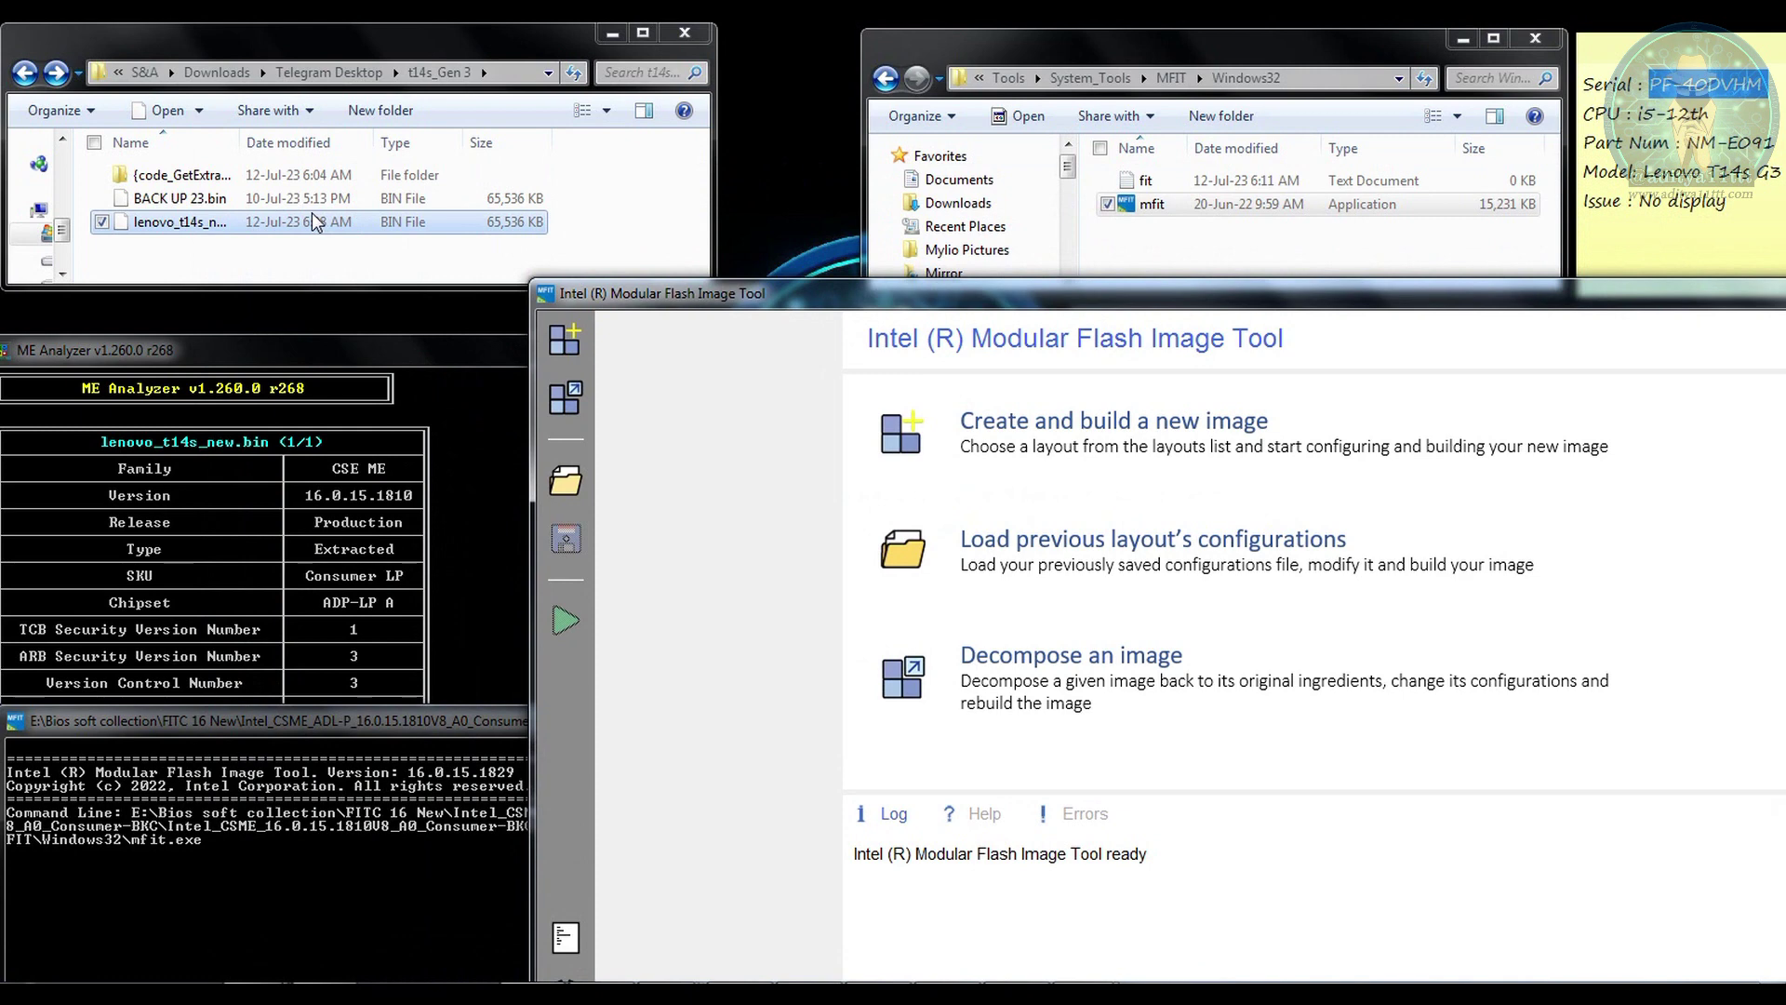
left_click_drag(310, 219, 1072, 550)
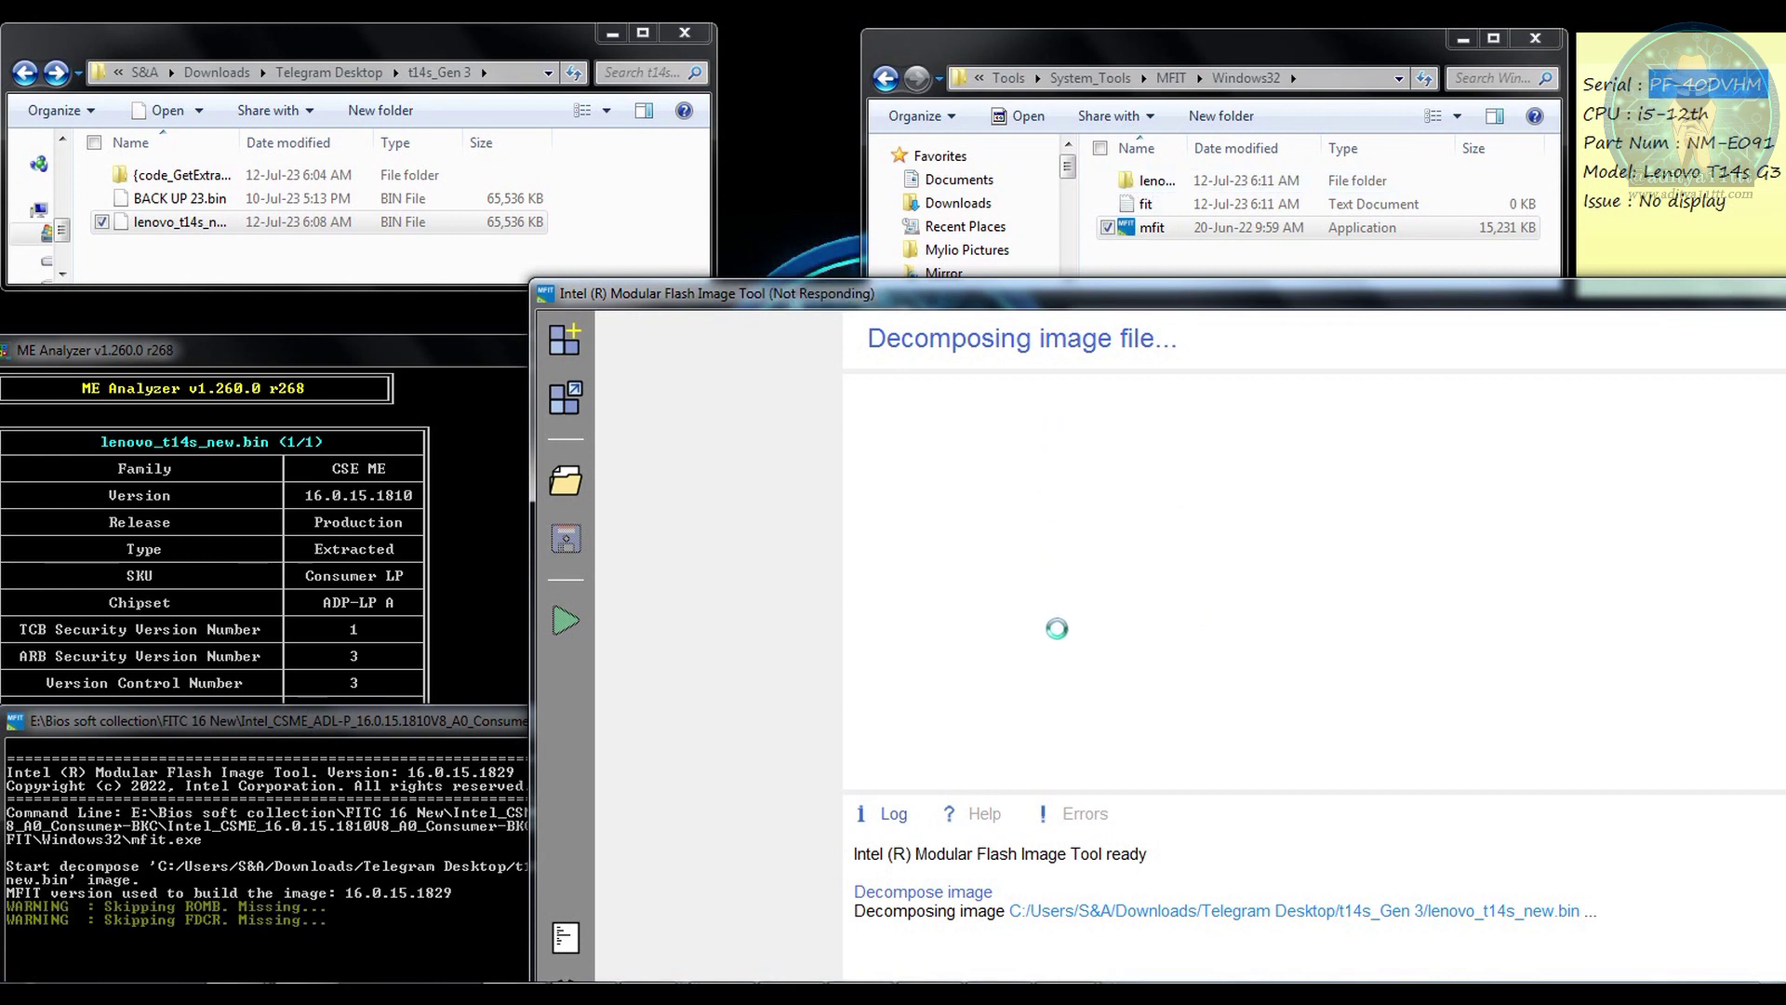
left_click(1194, 182)
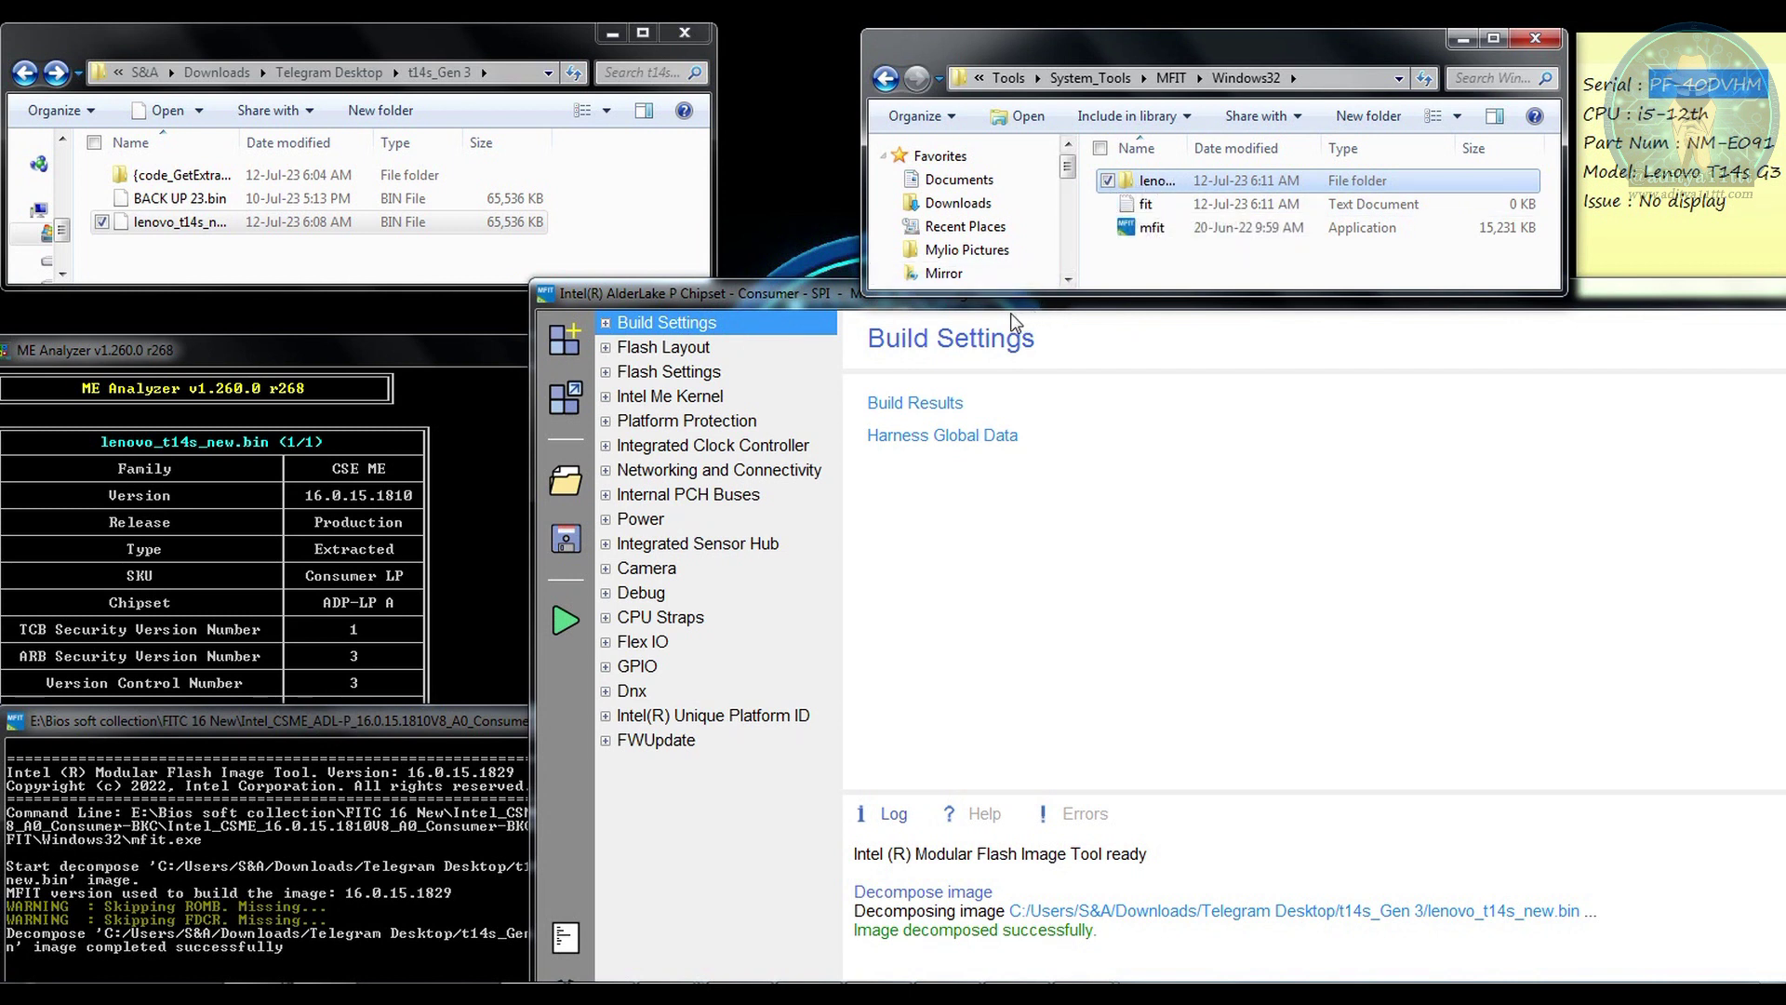
Copy 16.0.15.1810_CON_LP_A_PRD_EXTR.bin from the CSME firmware repository
left_click_drag(1008, 296, 512, 670)
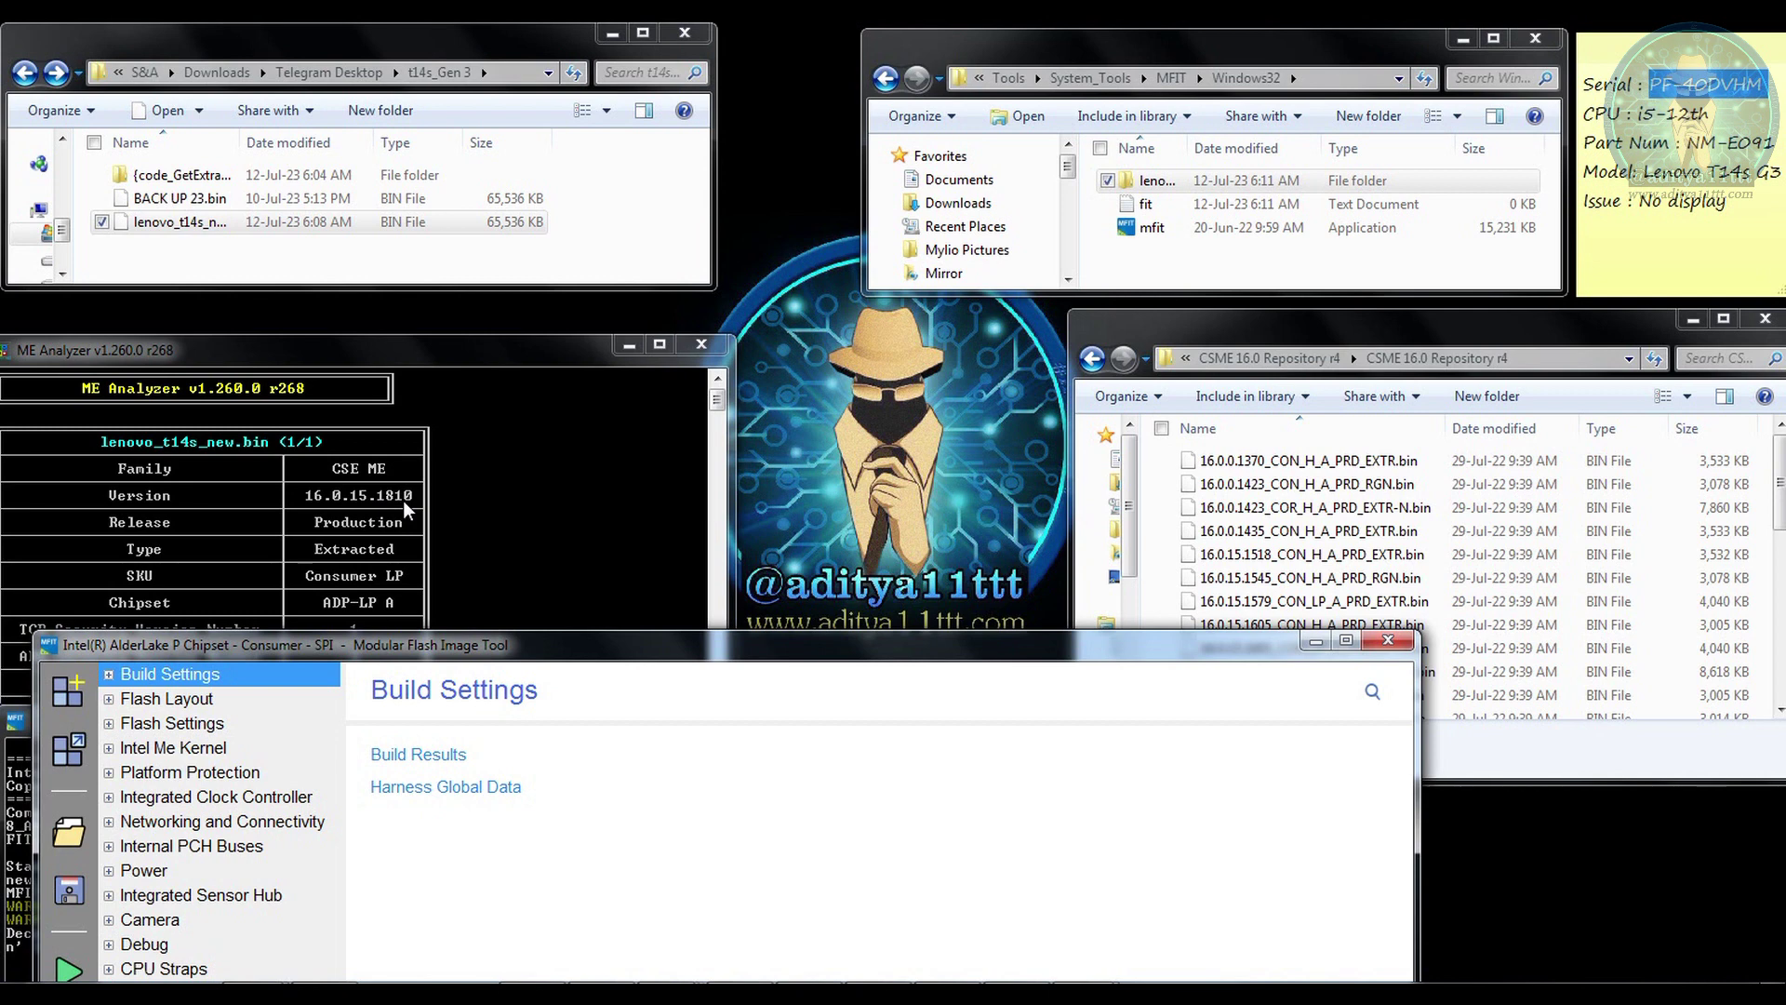
left_click(1299, 517)
key("Down")
key("Down")
key("Down")
key("Down")
key("Down")
key("Down")
key("Down")
key("Down")
key("Down")
key("Down")
key("Down")
key("Down")
key("Down")
key("Down")
key("Down")
key("Down")
key("Down")
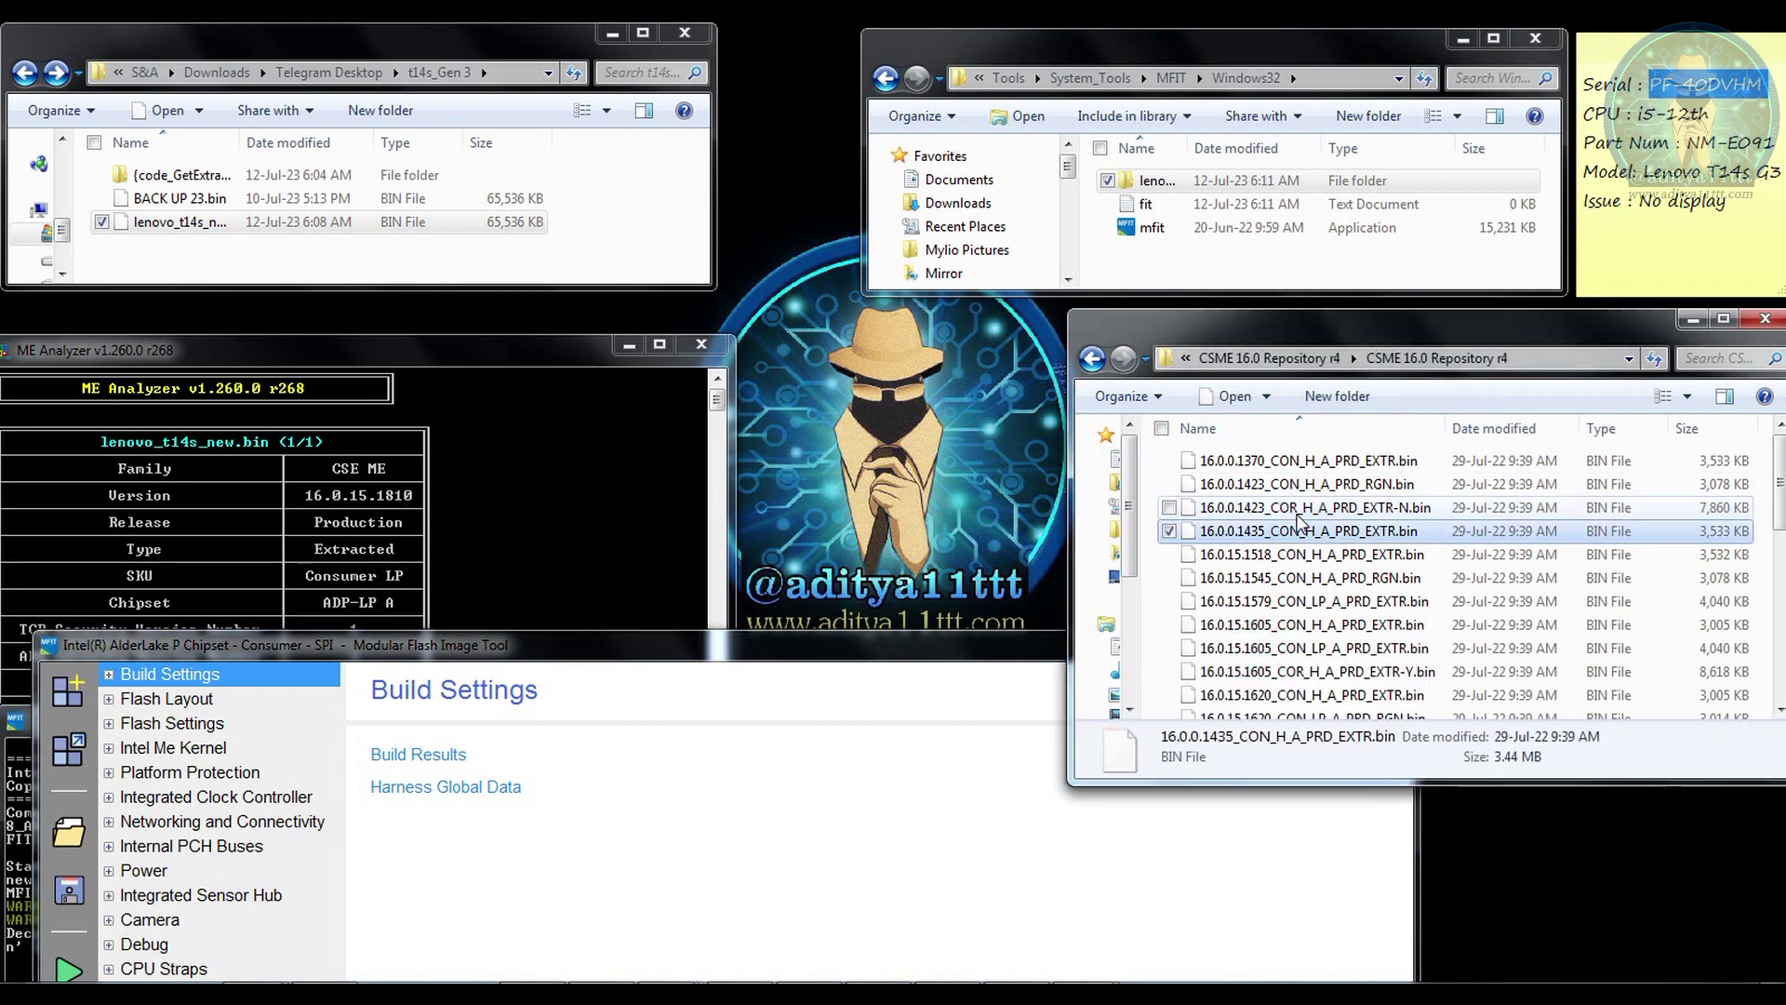
key("Down")
key("Down")
key("Down")
key("Down")
key("Down")
key("Down")
key("Down")
key("Down")
key("Down")
key("Down")
key("Down")
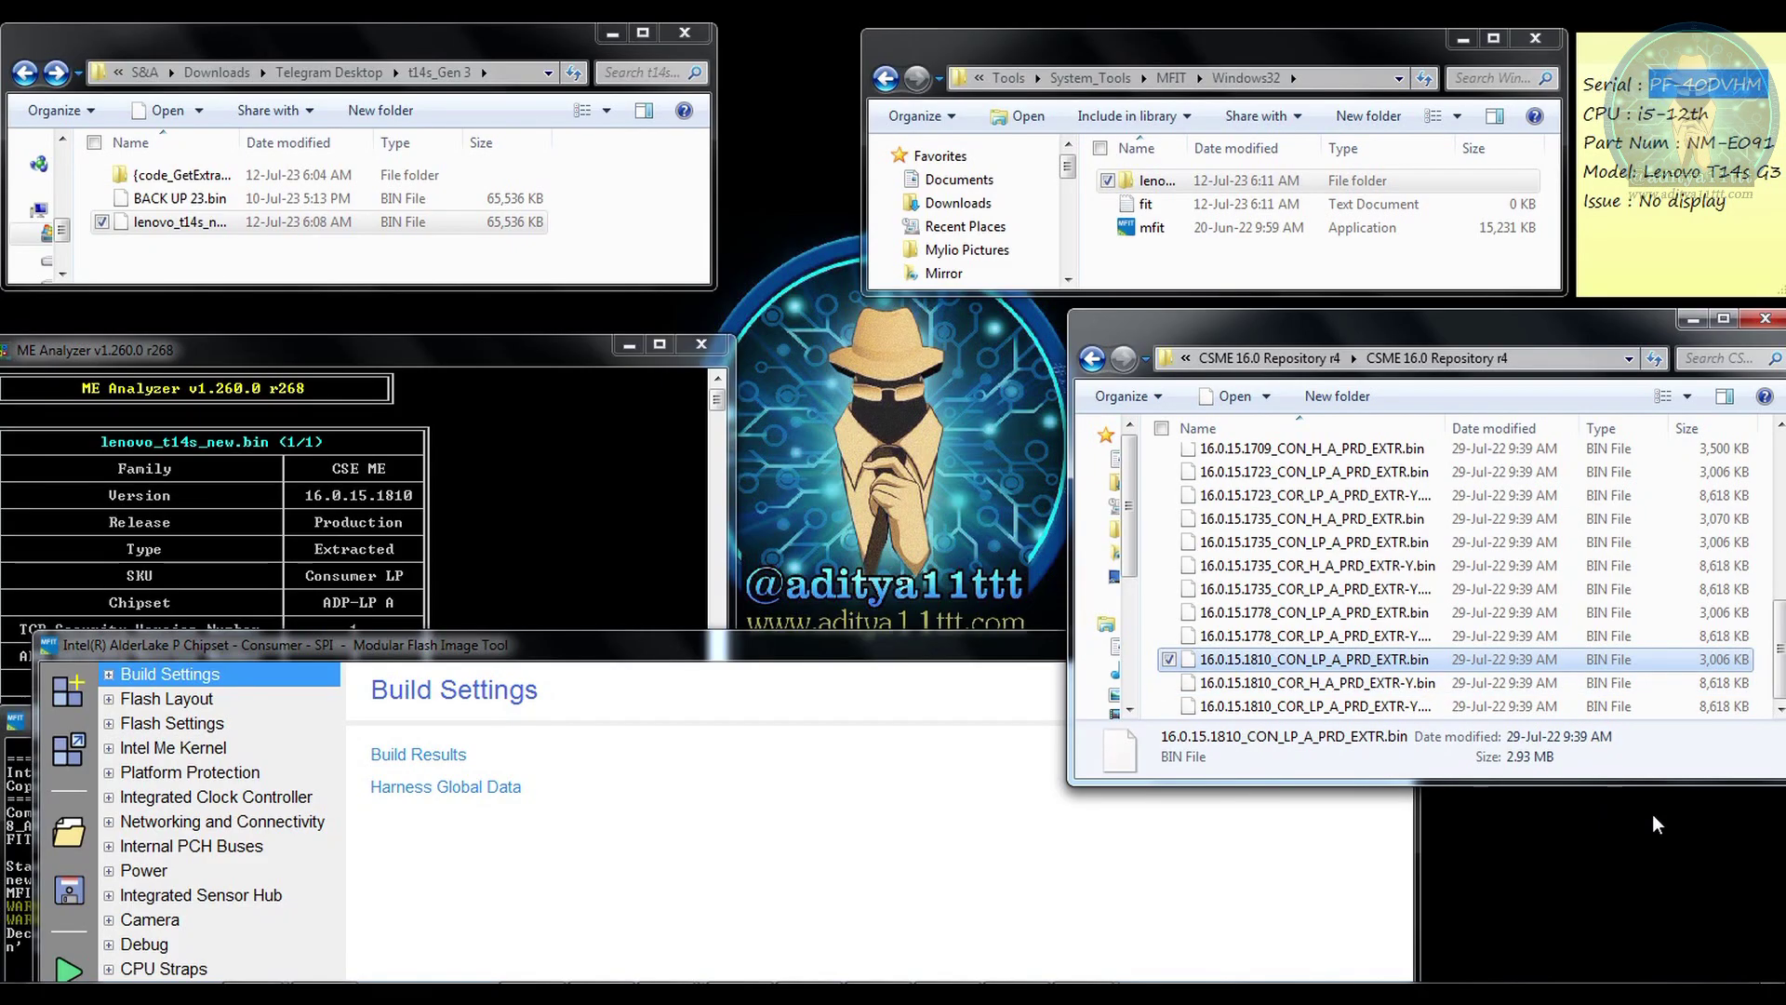
left_click(1368, 659)
right_click(1369, 661)
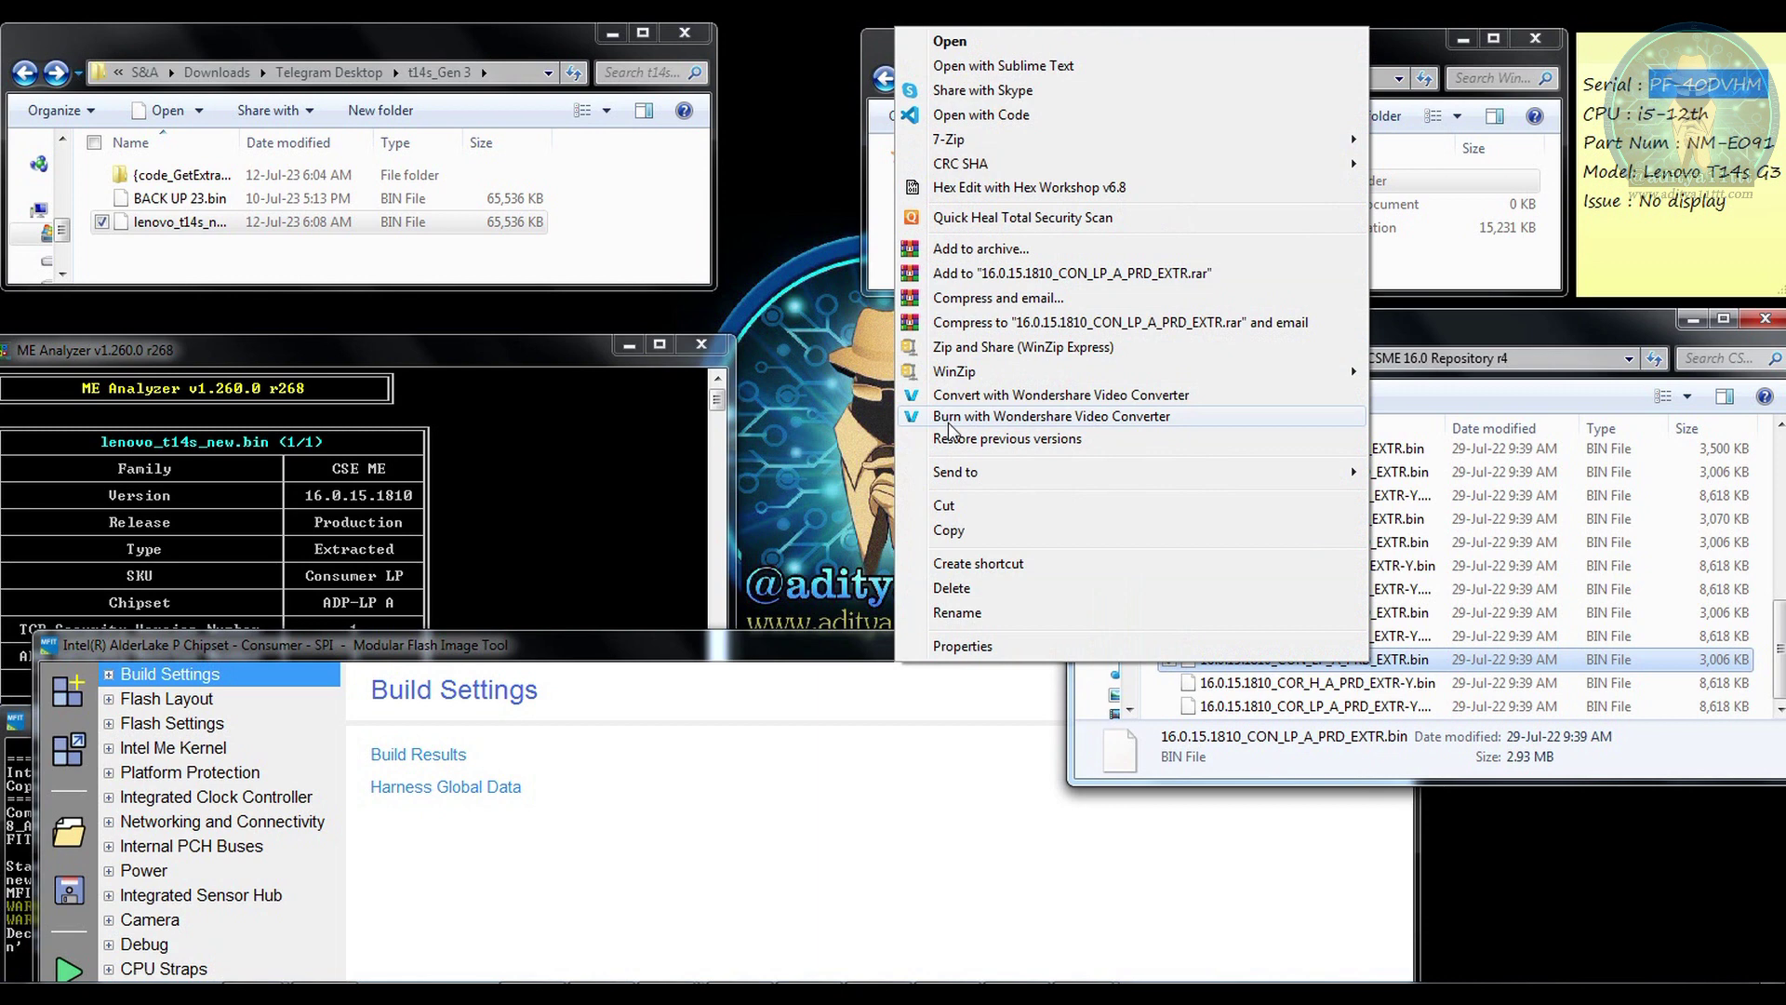
left_click(970, 530)
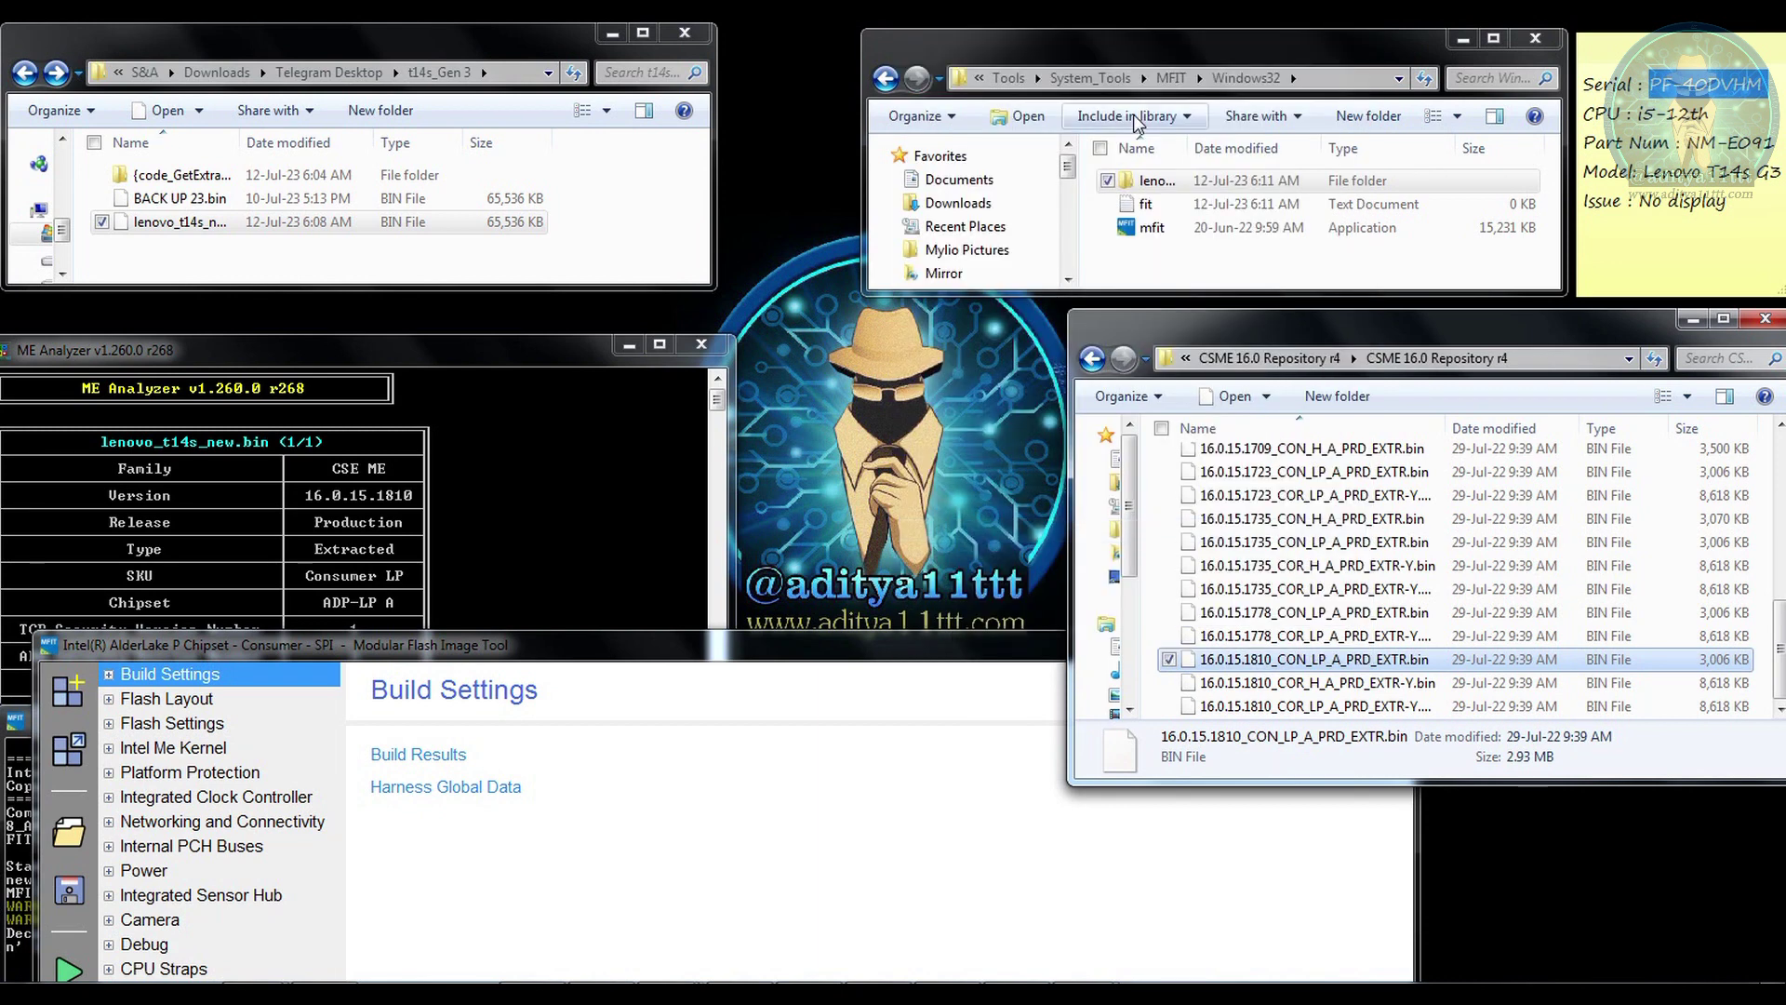
Open lenovo_t14s_new's Decompose folder and permanently delete ME Sub Partition.bin
left_click(1158, 184)
double_click(1158, 183)
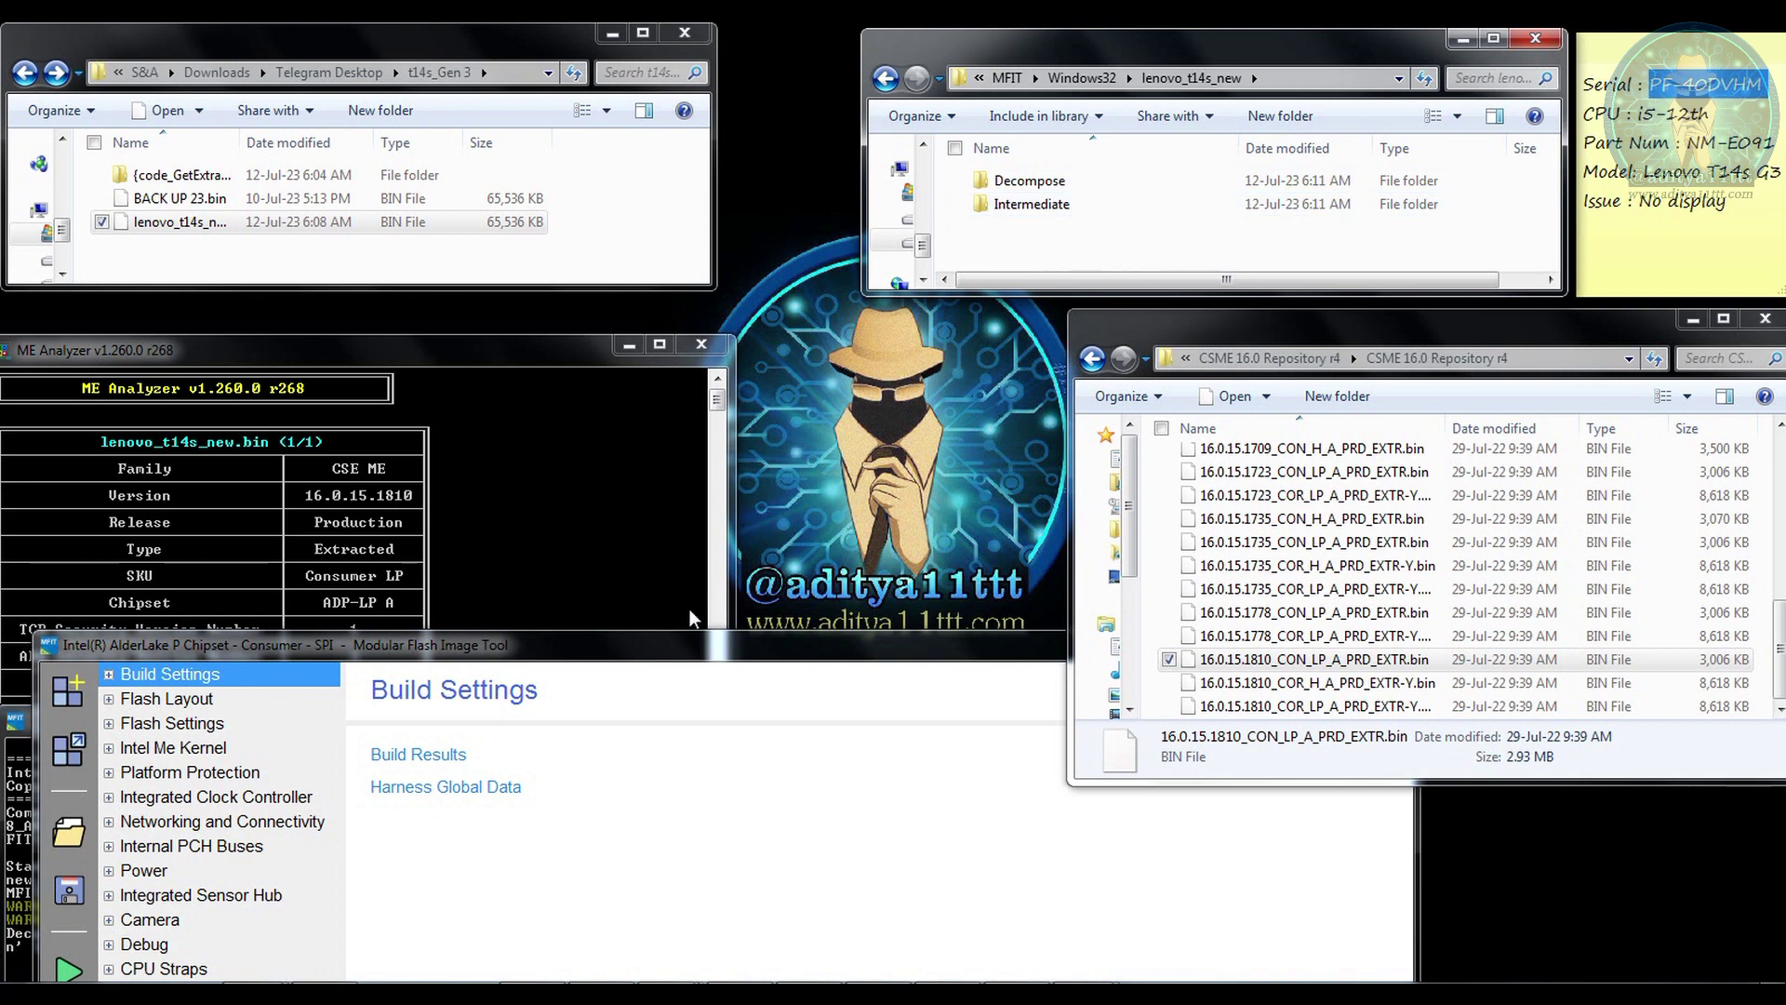
double_click(1013, 186)
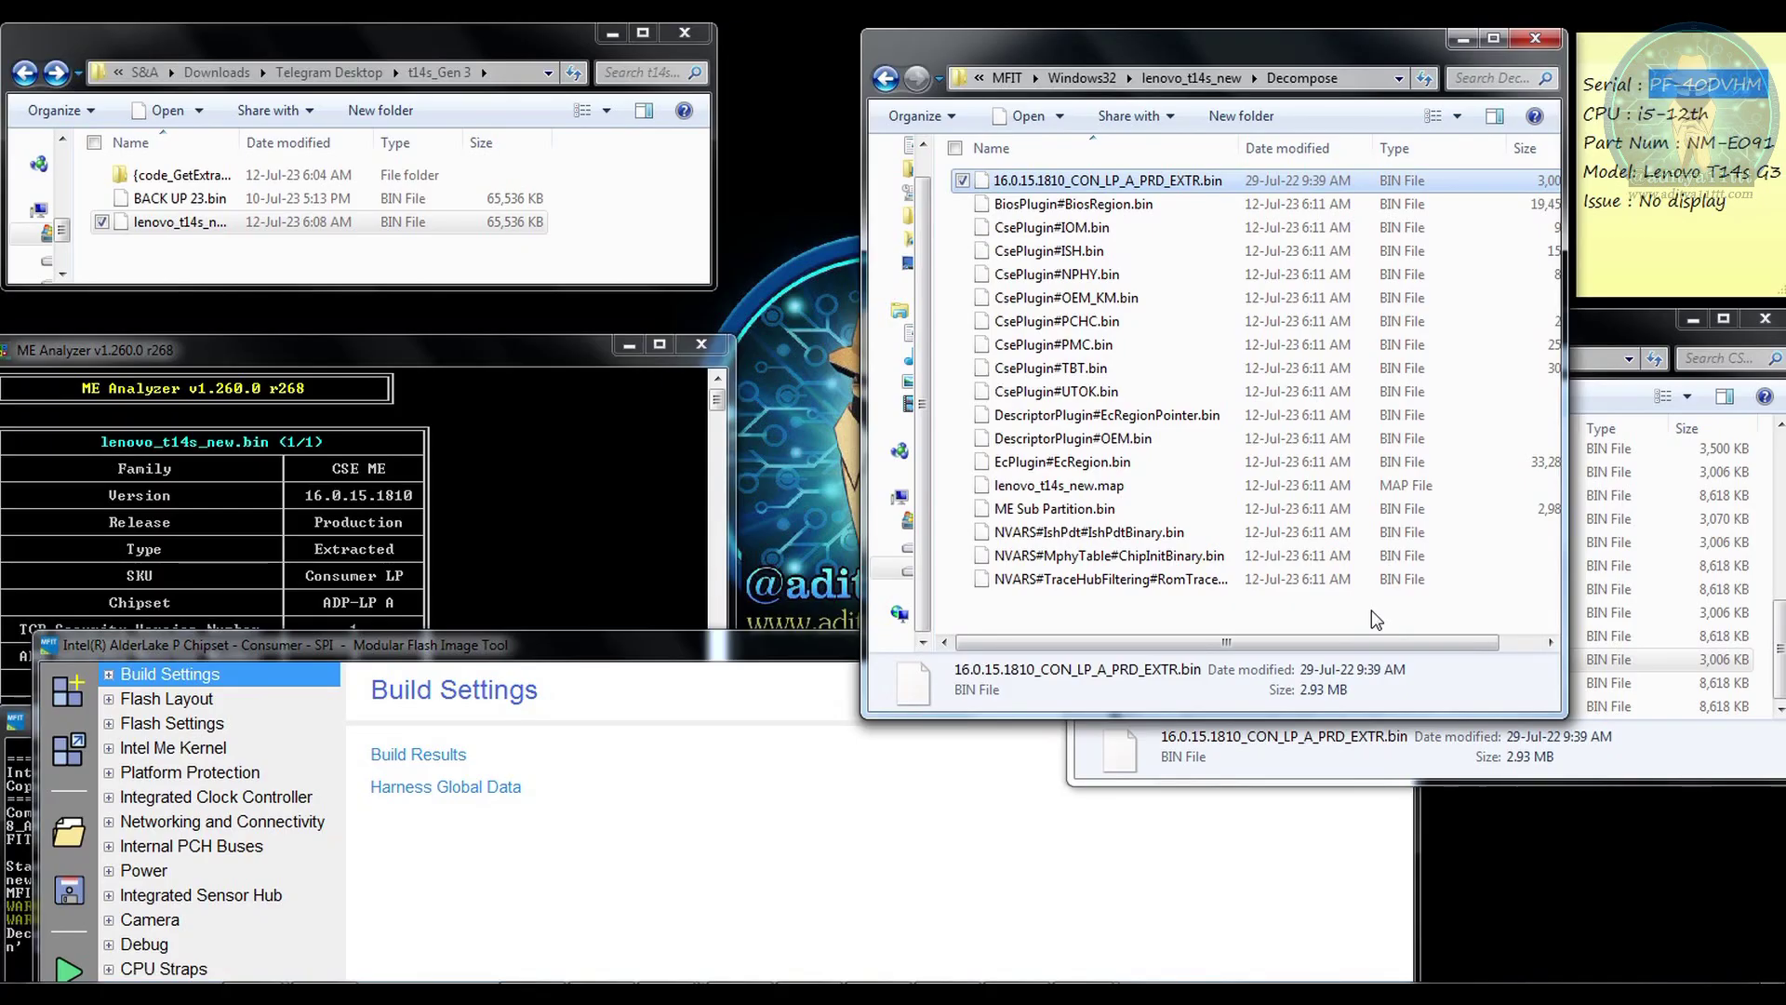
left_click(1075, 511)
left_click(1074, 510)
key("ctrl+c")
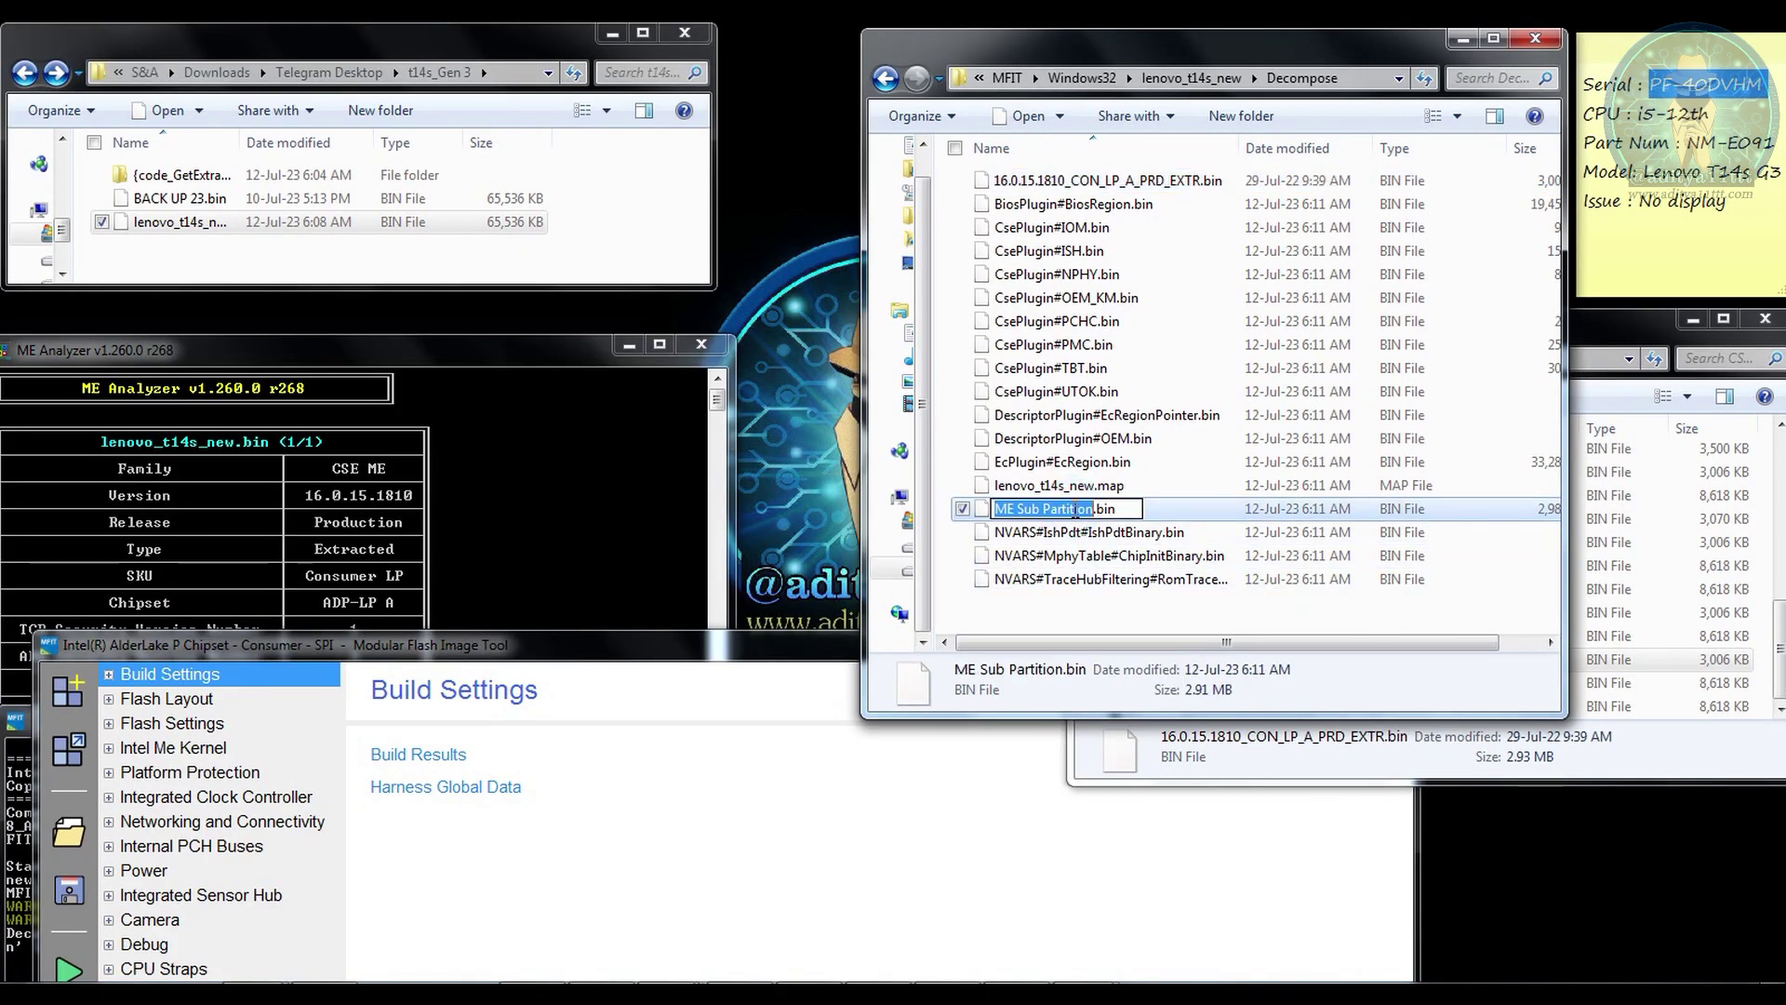
left_click(1197, 514)
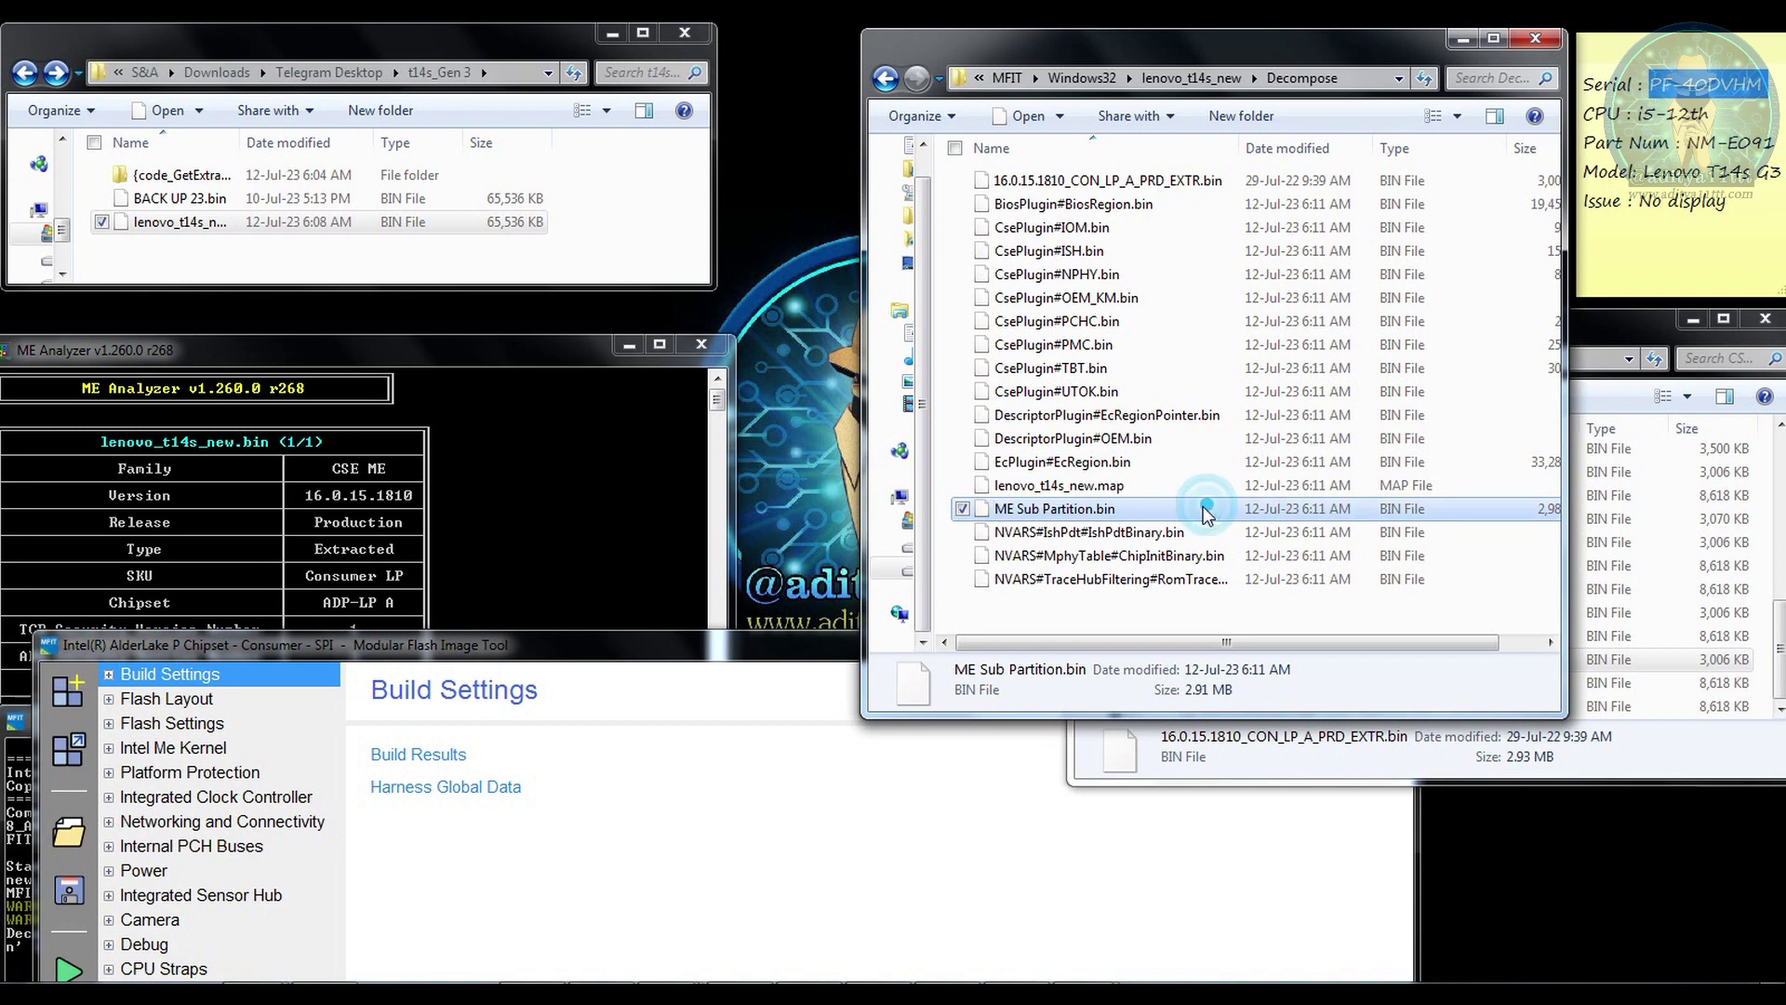
key("shift+Delete")
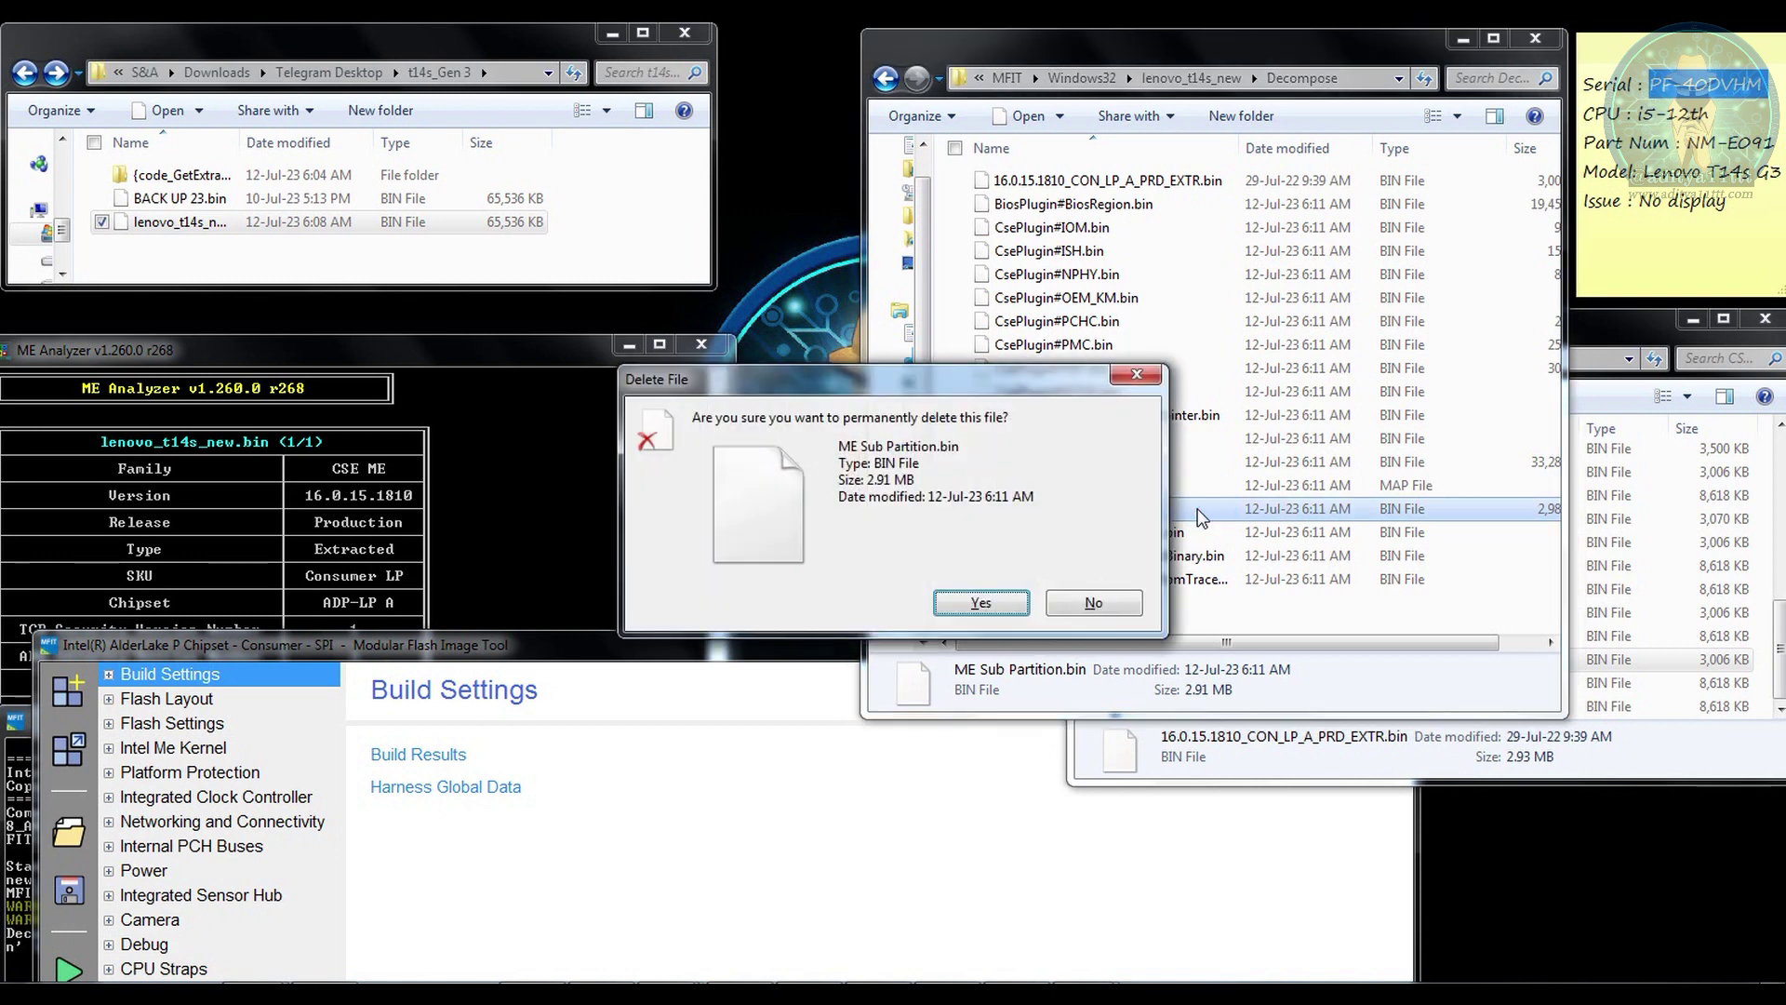
key("Return")
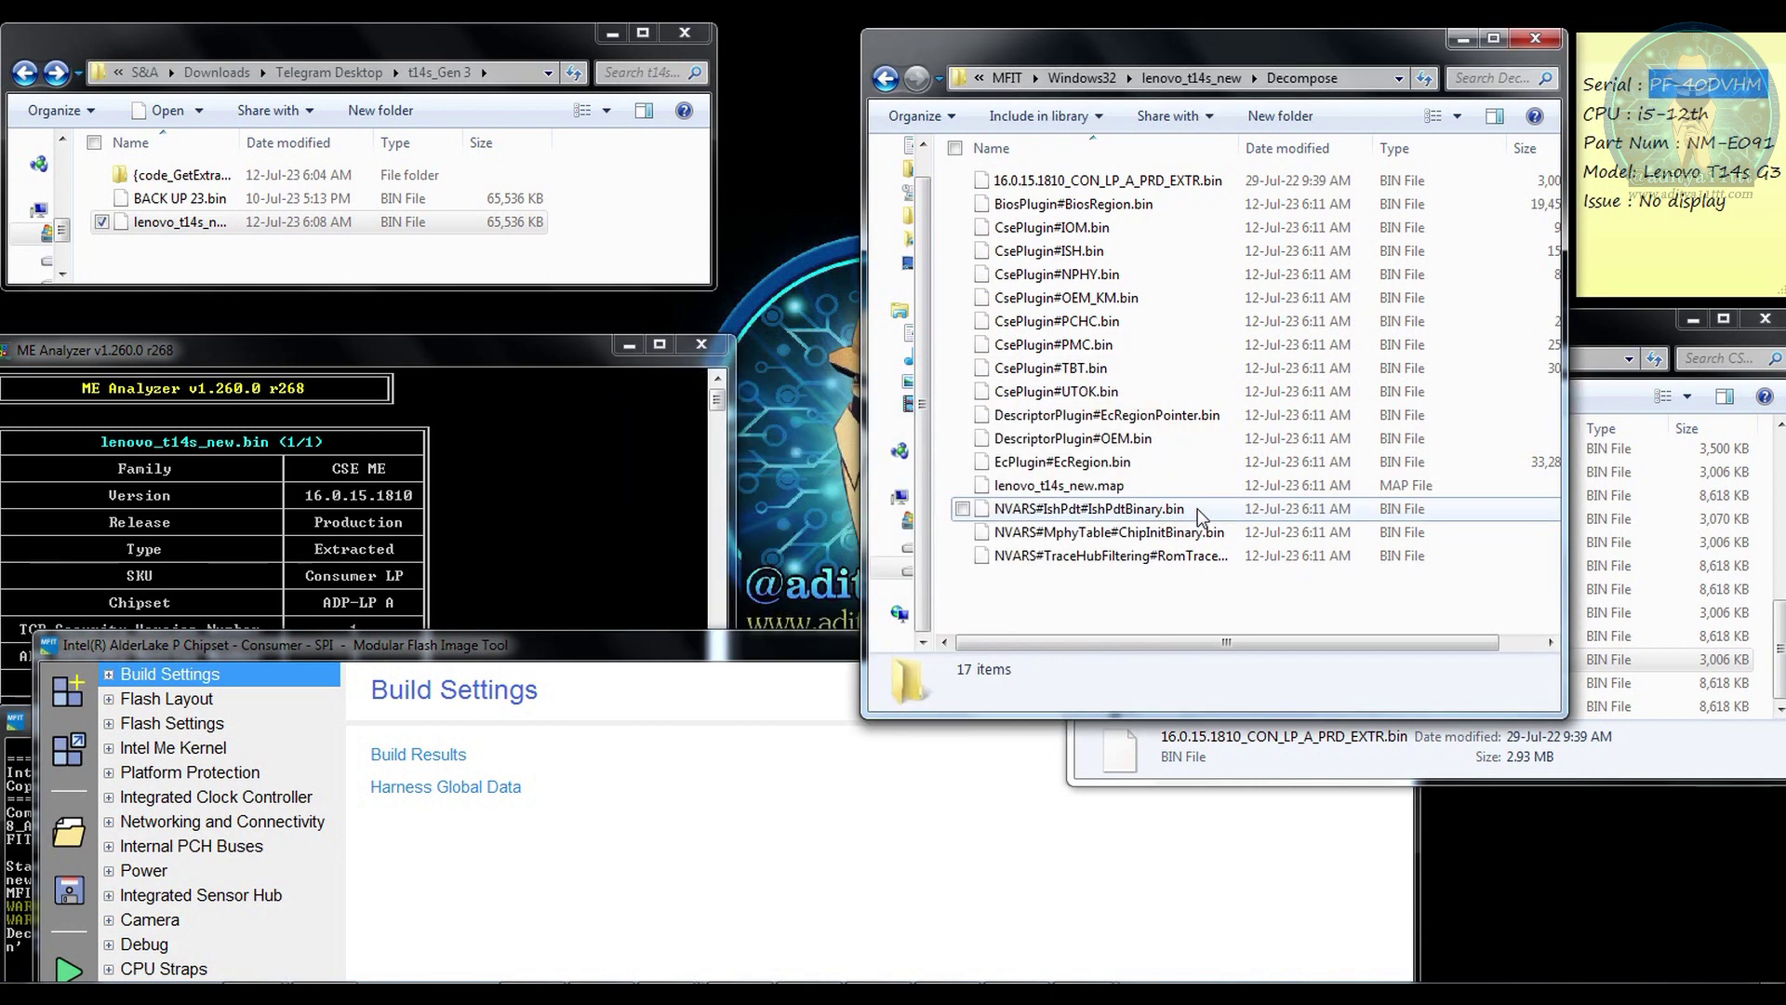
Rename 16.0.15.1810_CON_LP_A_PRD_EXTR.bin to ME Sub Partition.bin
left_click(1177, 182)
left_click(1176, 190)
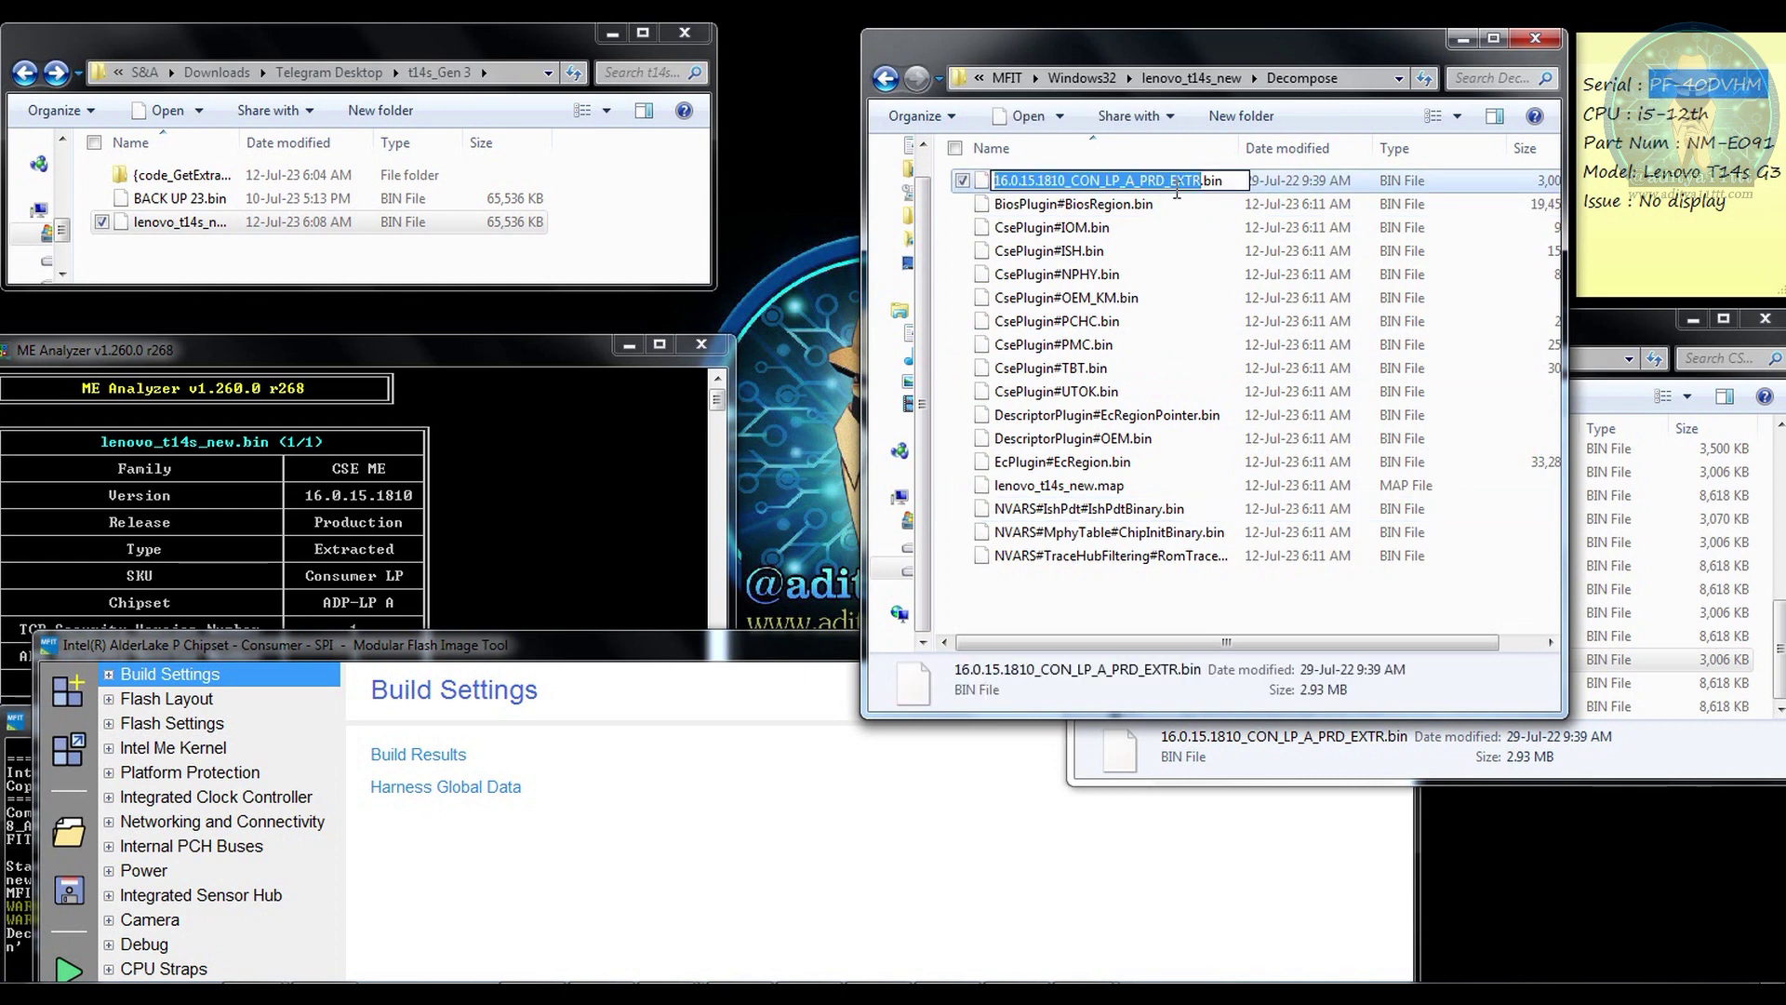
key("ctrl+v")
key("Return")
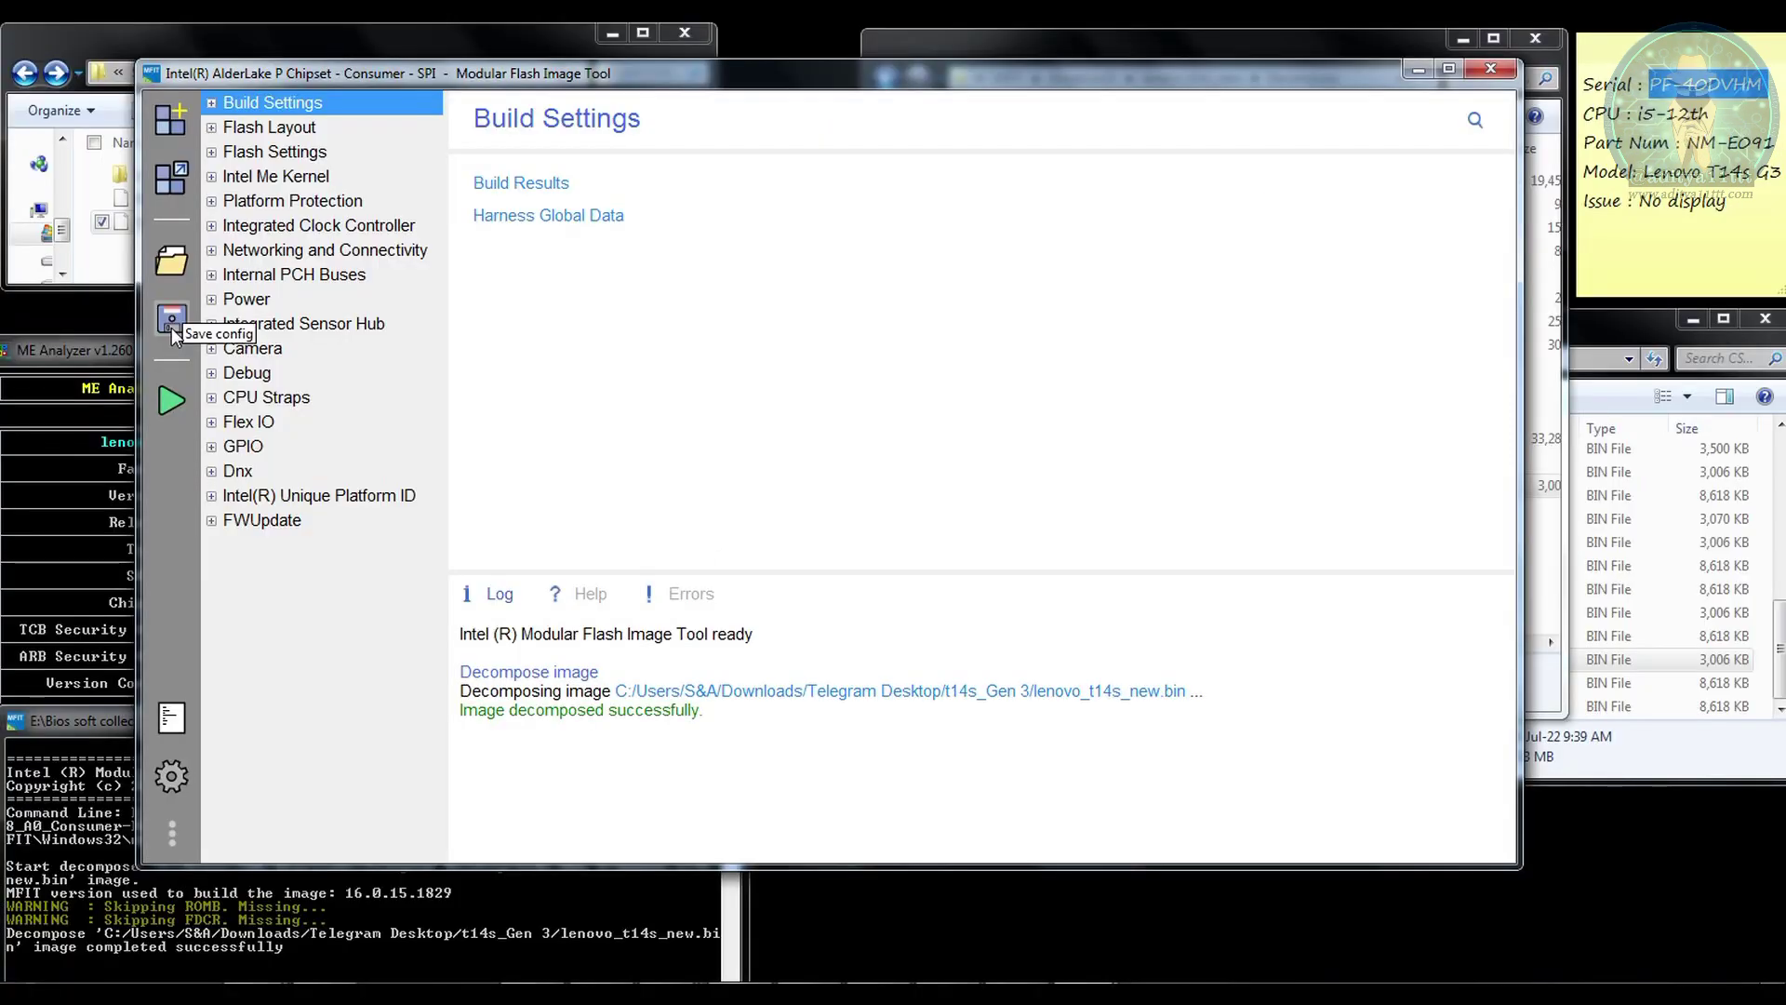
Save the MFIT configuration as Untitled.xml and load it back from the Windows32 folder
left_click(173, 319)
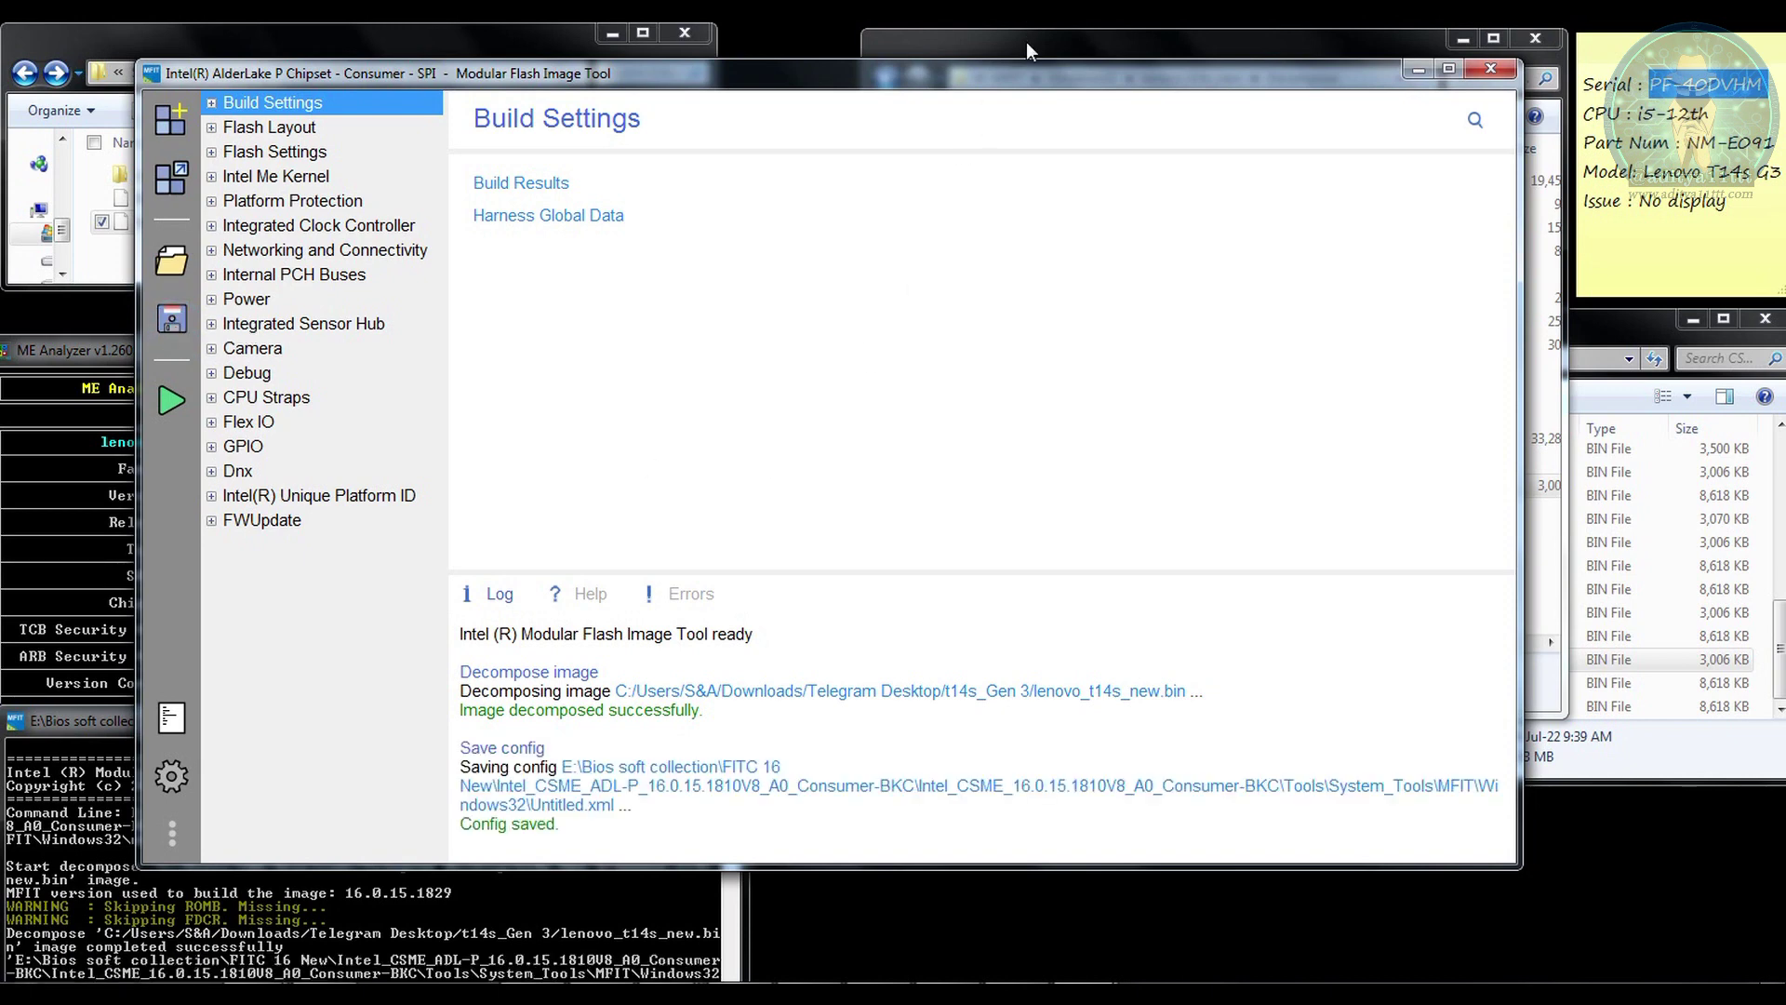
left_click_drag(1011, 82, 1058, 269)
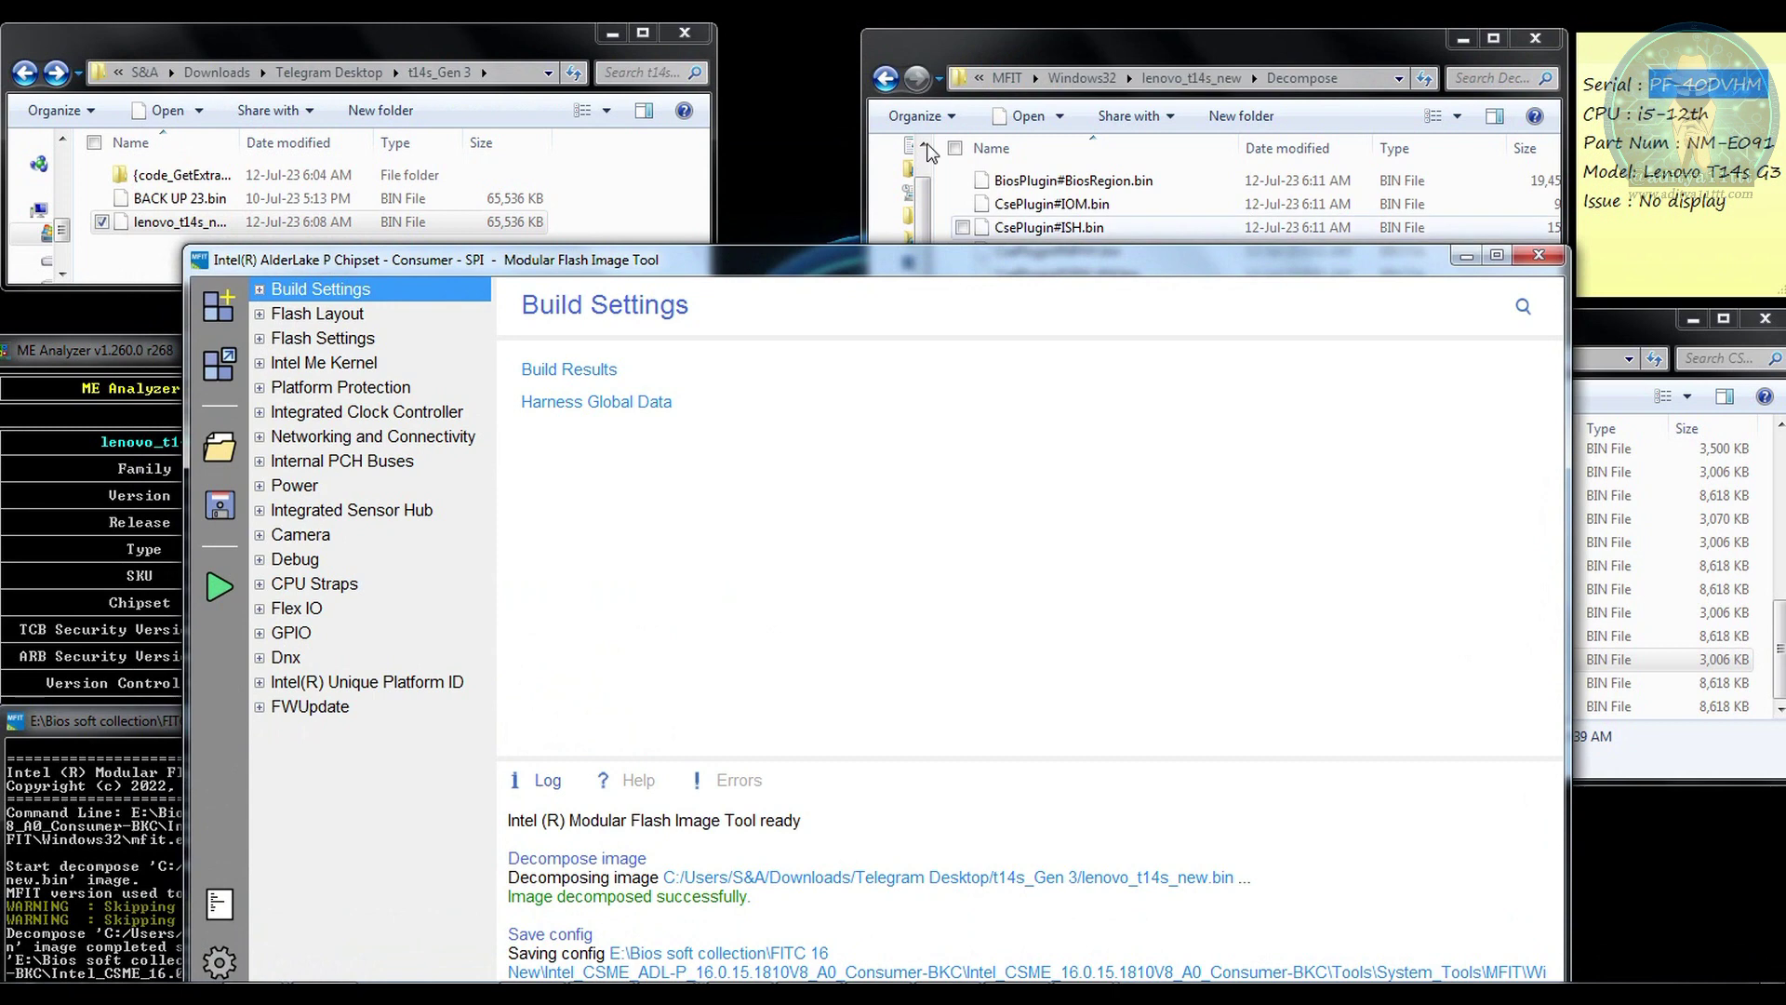
left_click(886, 80)
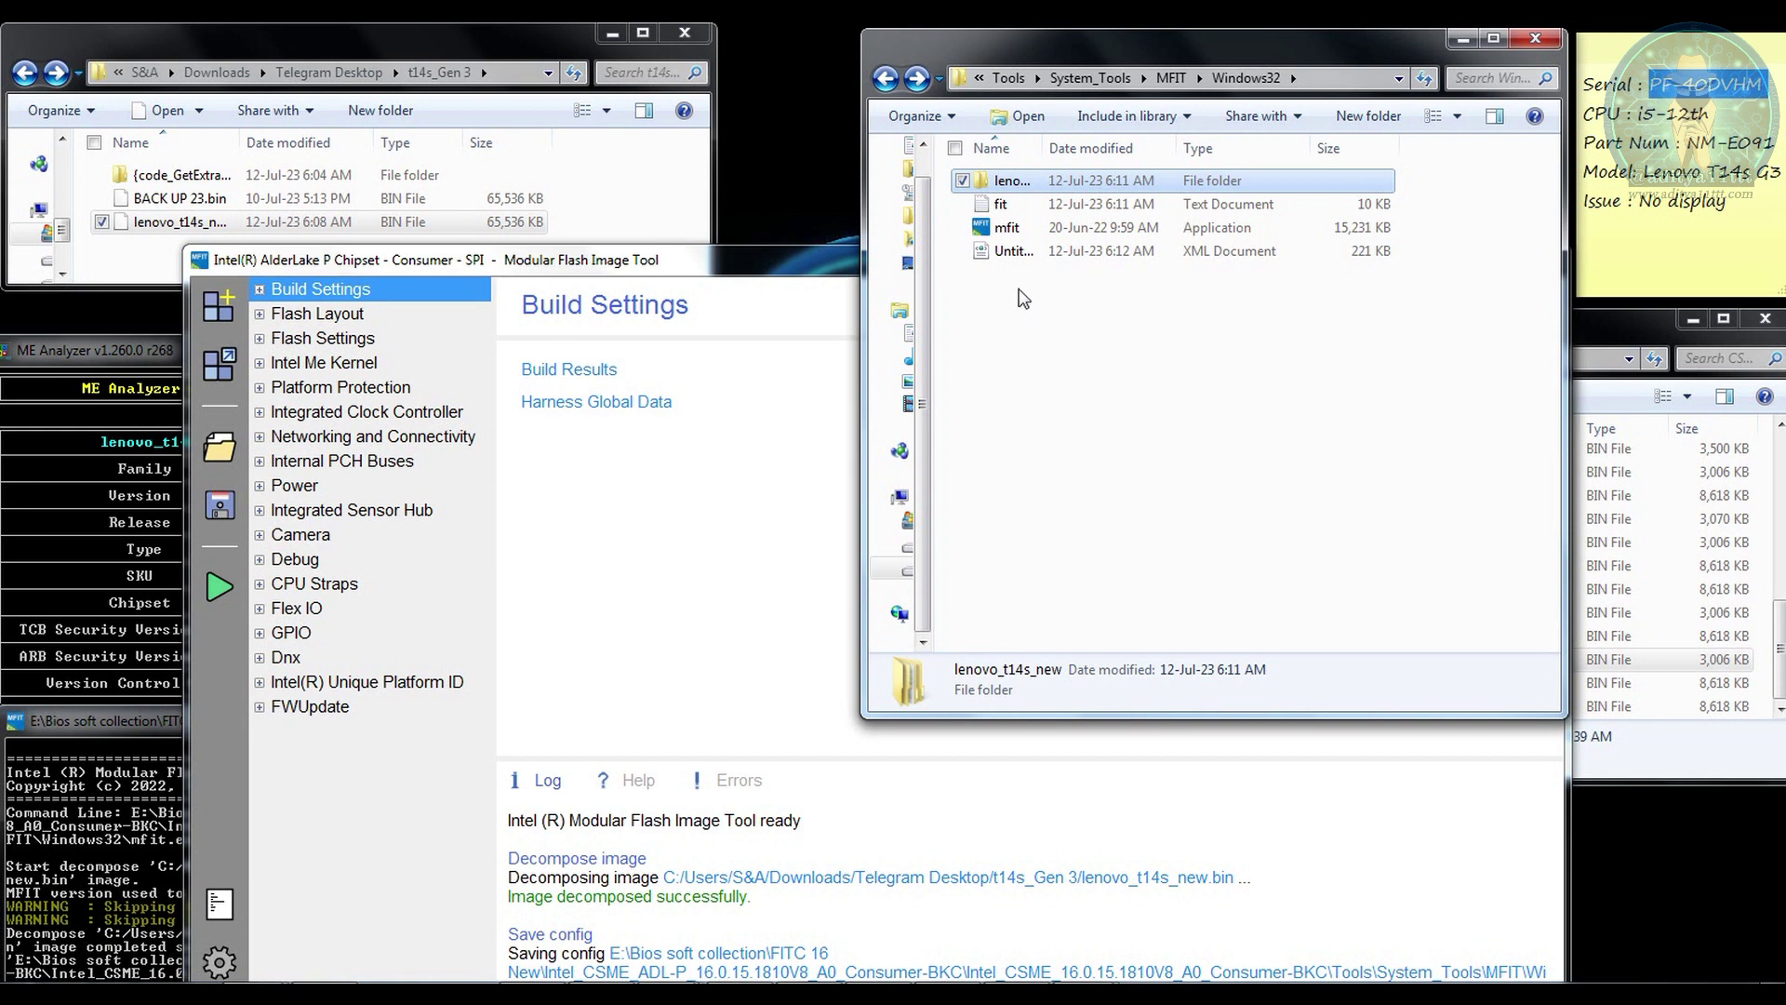
left_click(1008, 255)
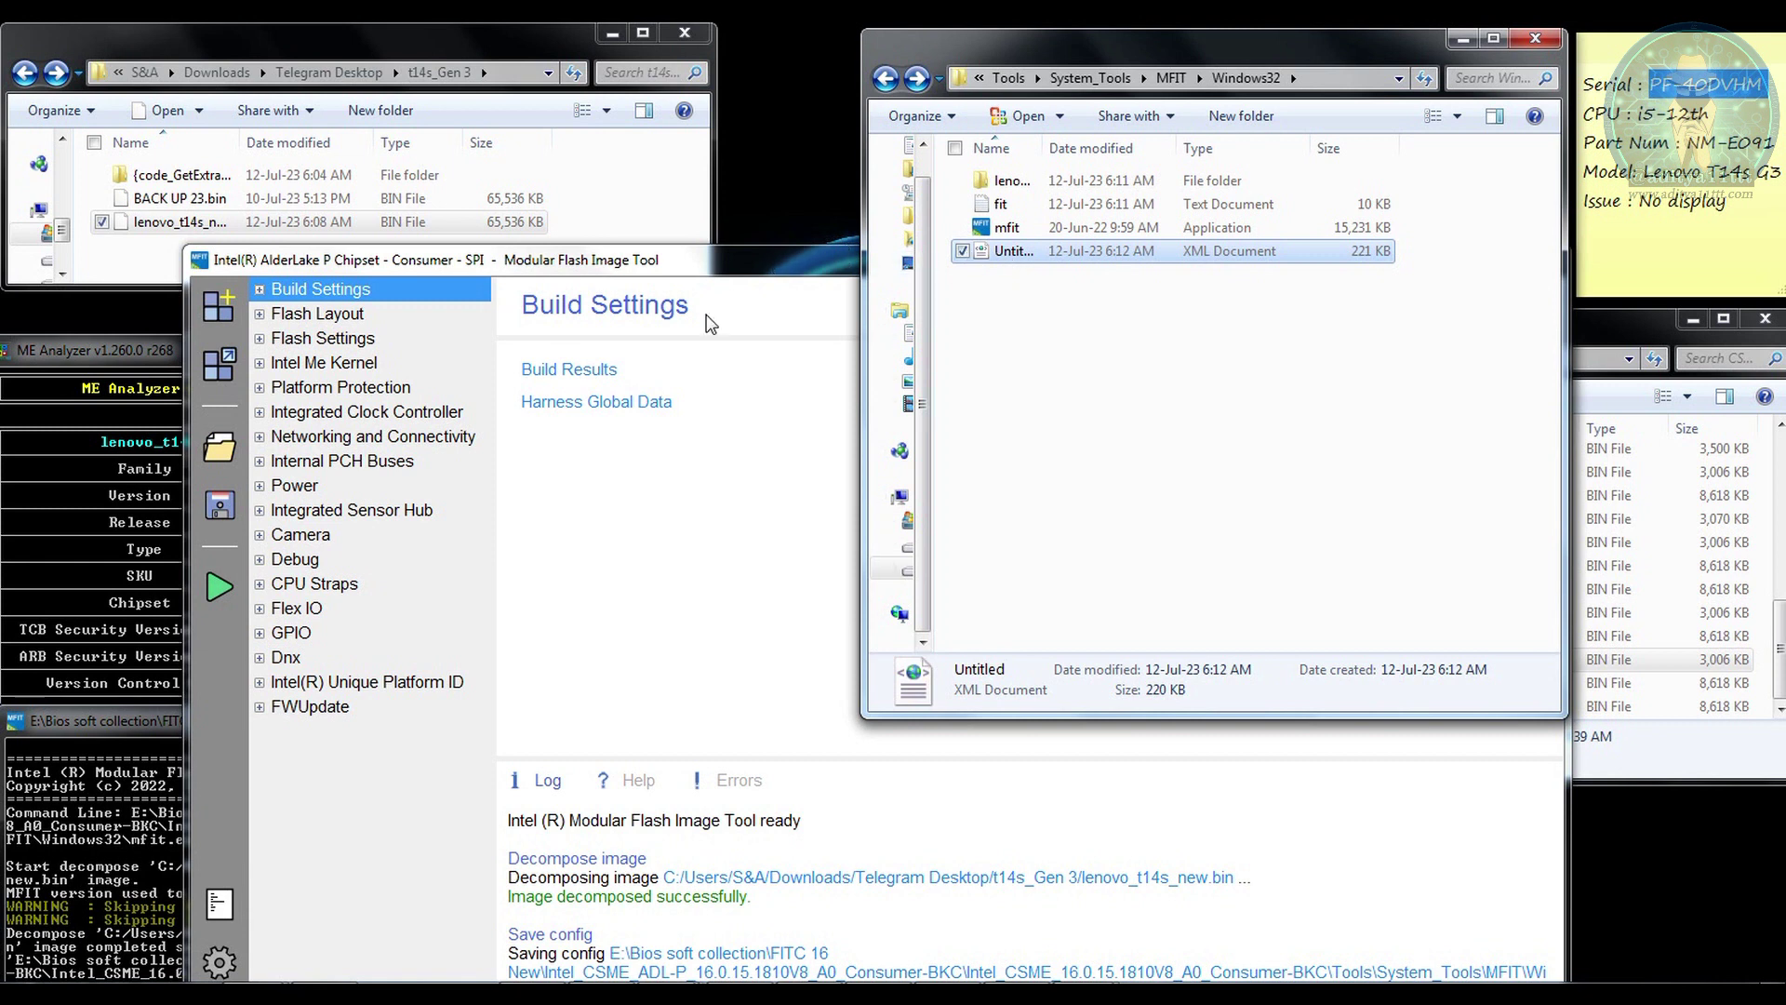
left_click_drag(1021, 251, 605, 550)
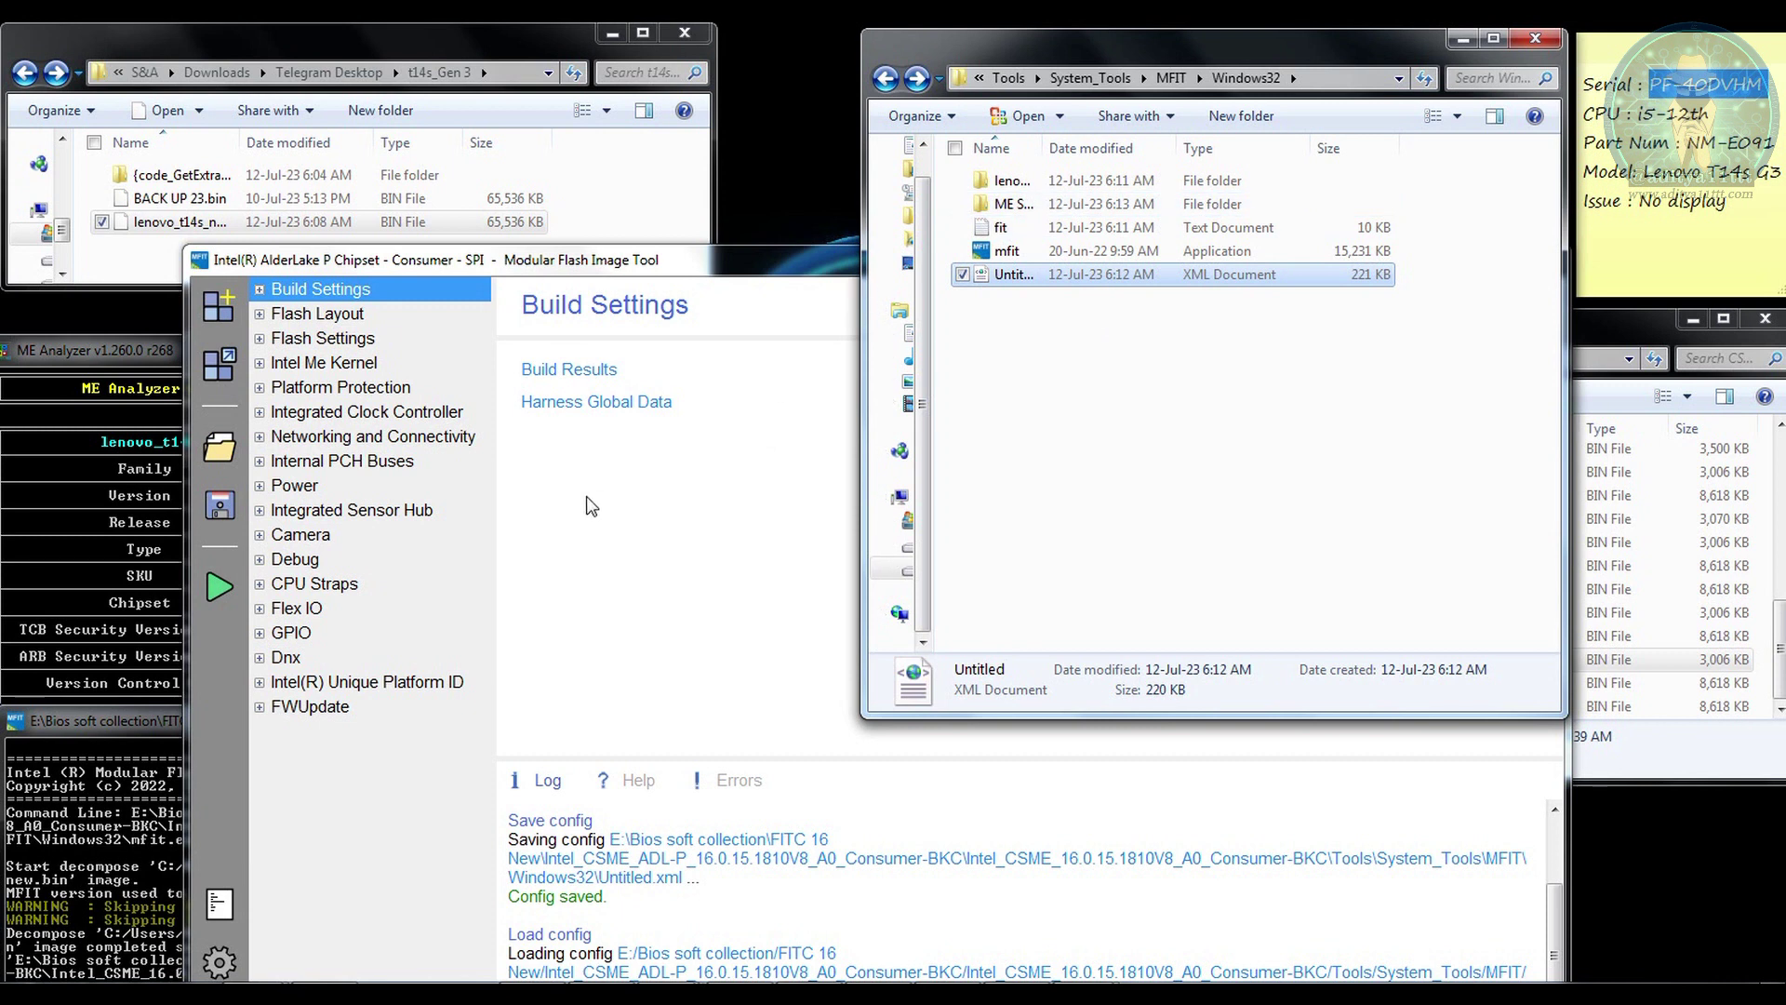
Build the flash image and confirm the 64.0 MB image.bin in Windows32
left_click(215, 588)
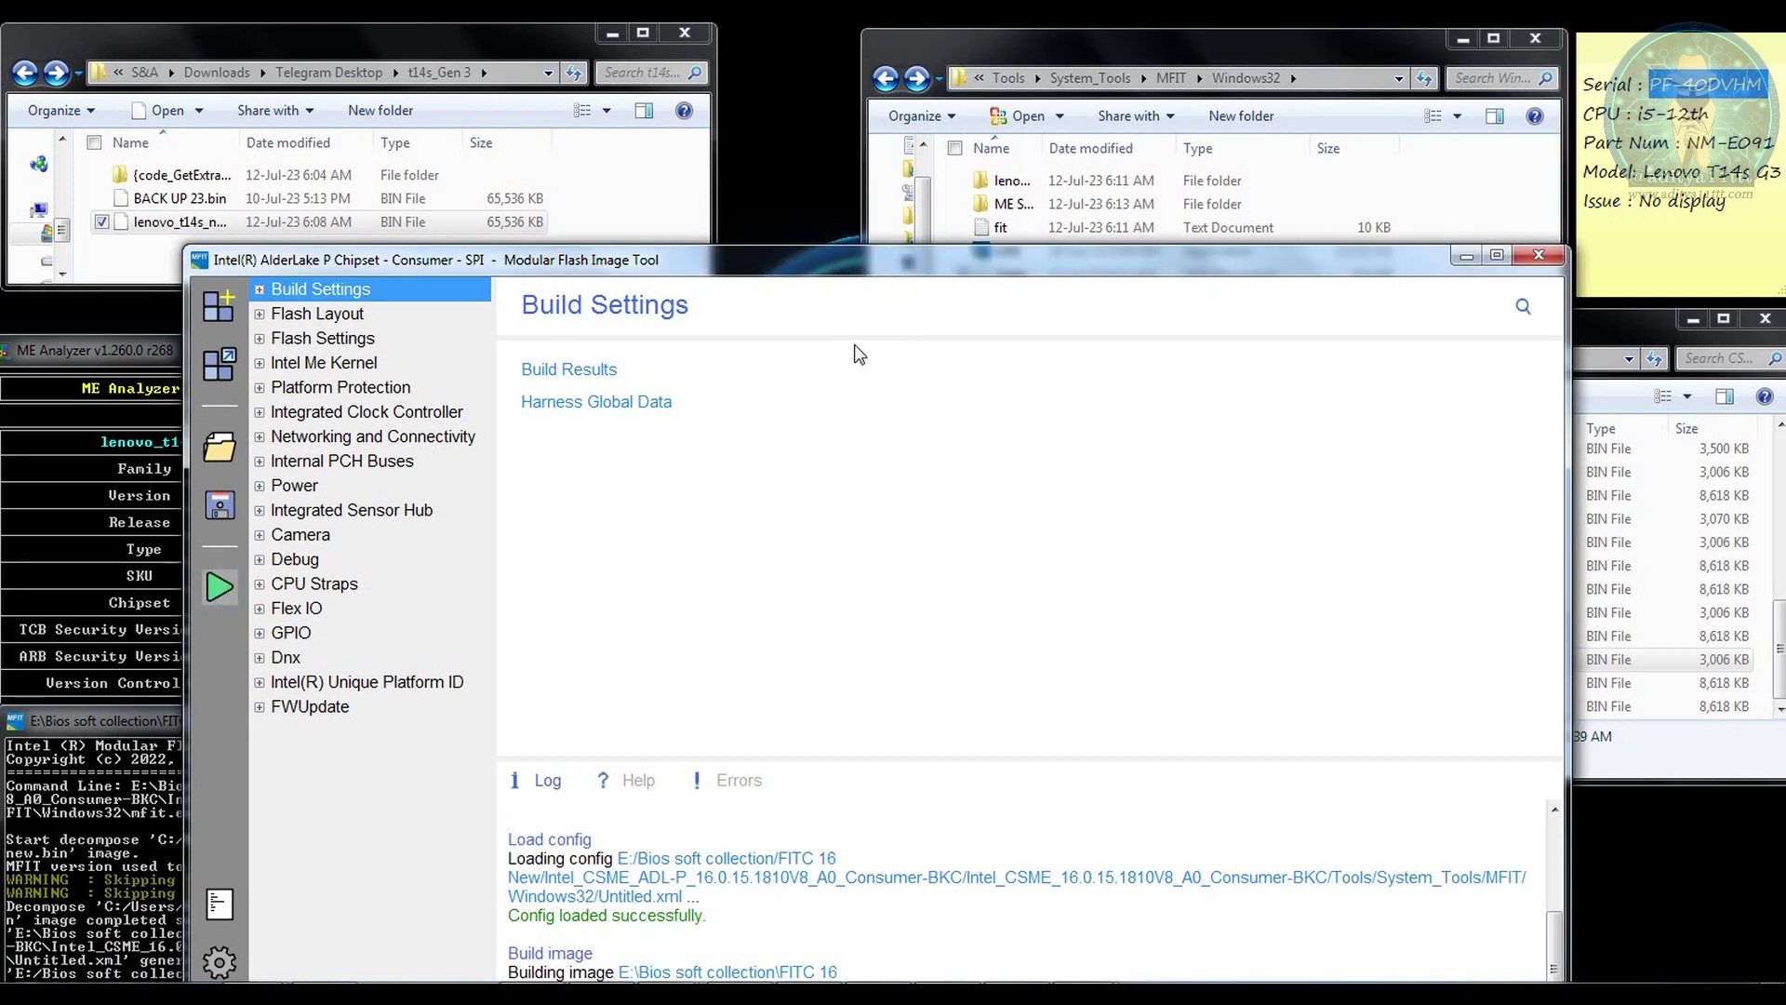
left_click(1058, 43)
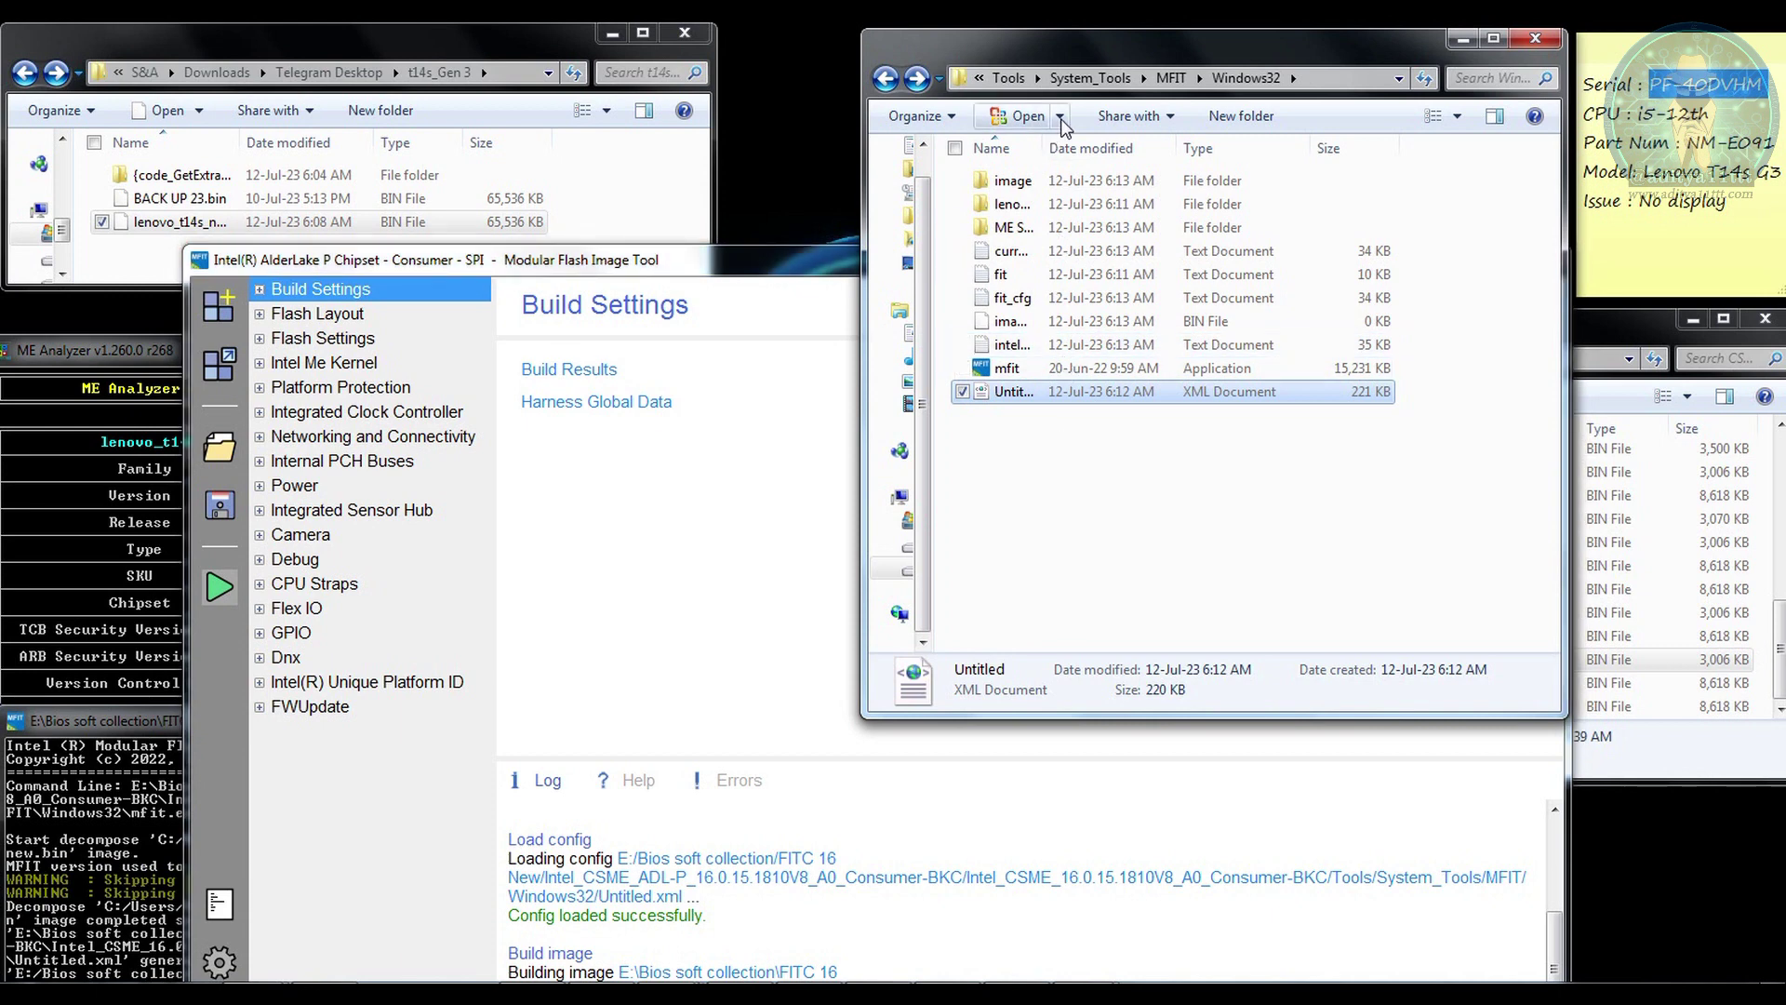
left_click_drag(1048, 141, 1133, 140)
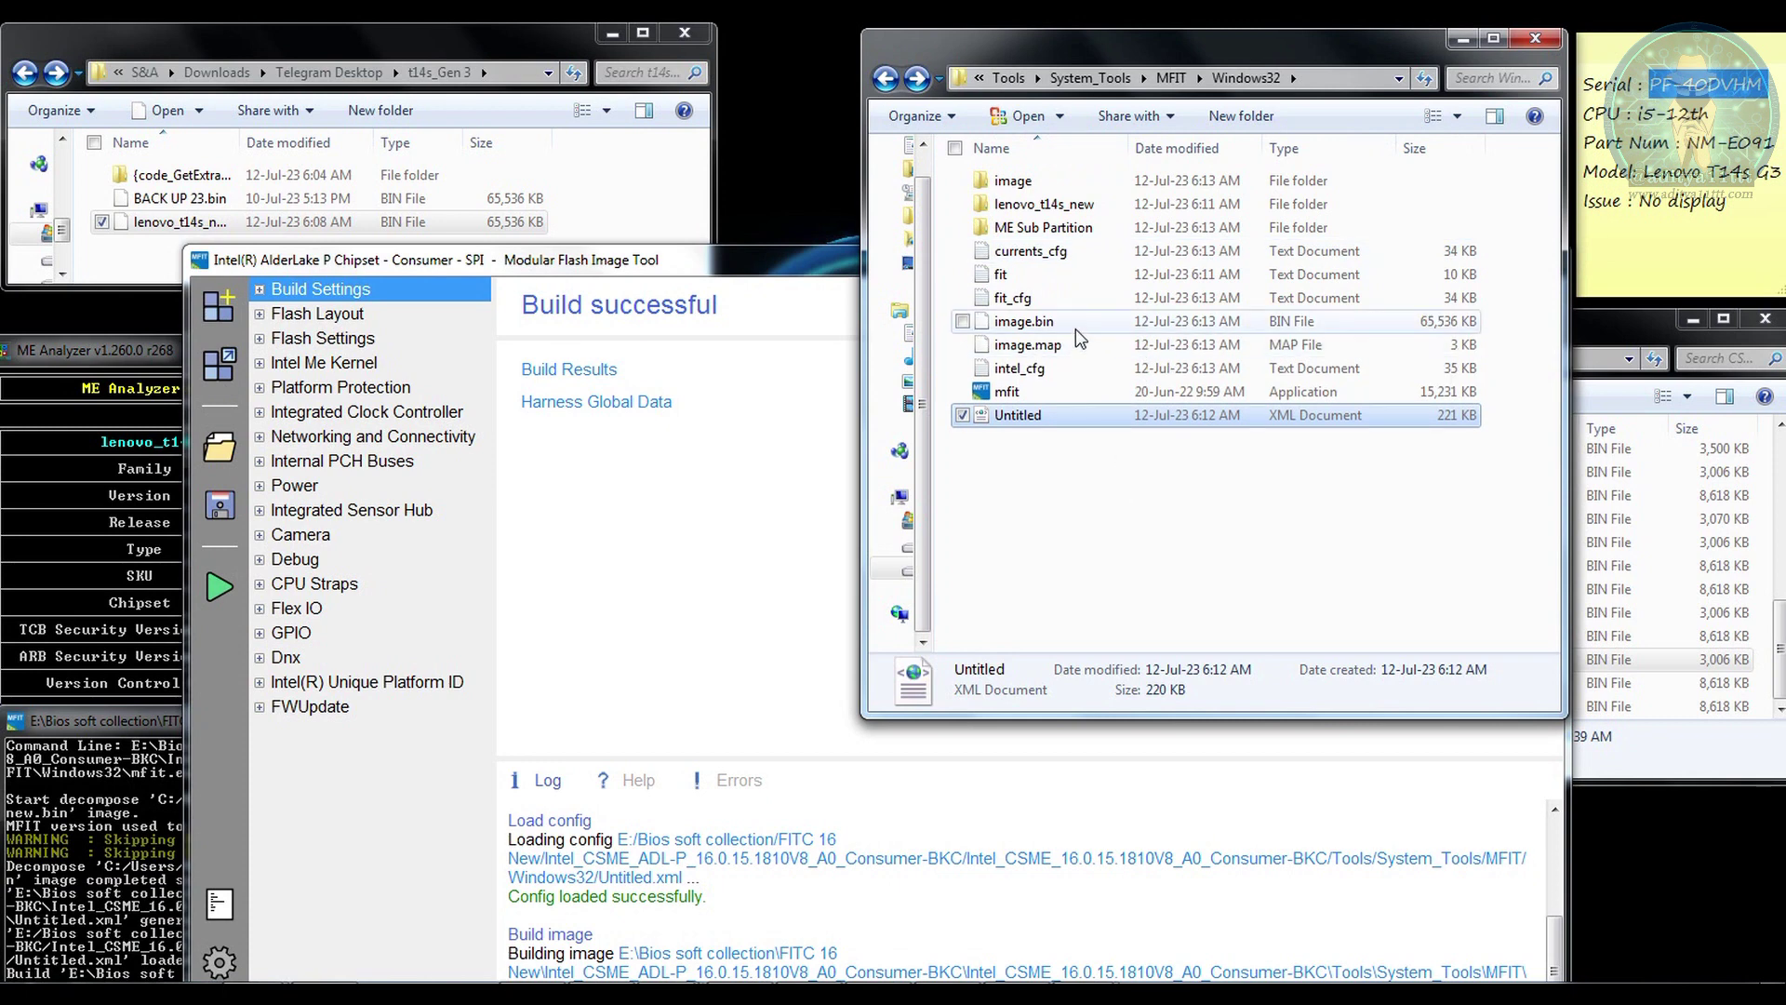
left_click(1048, 326)
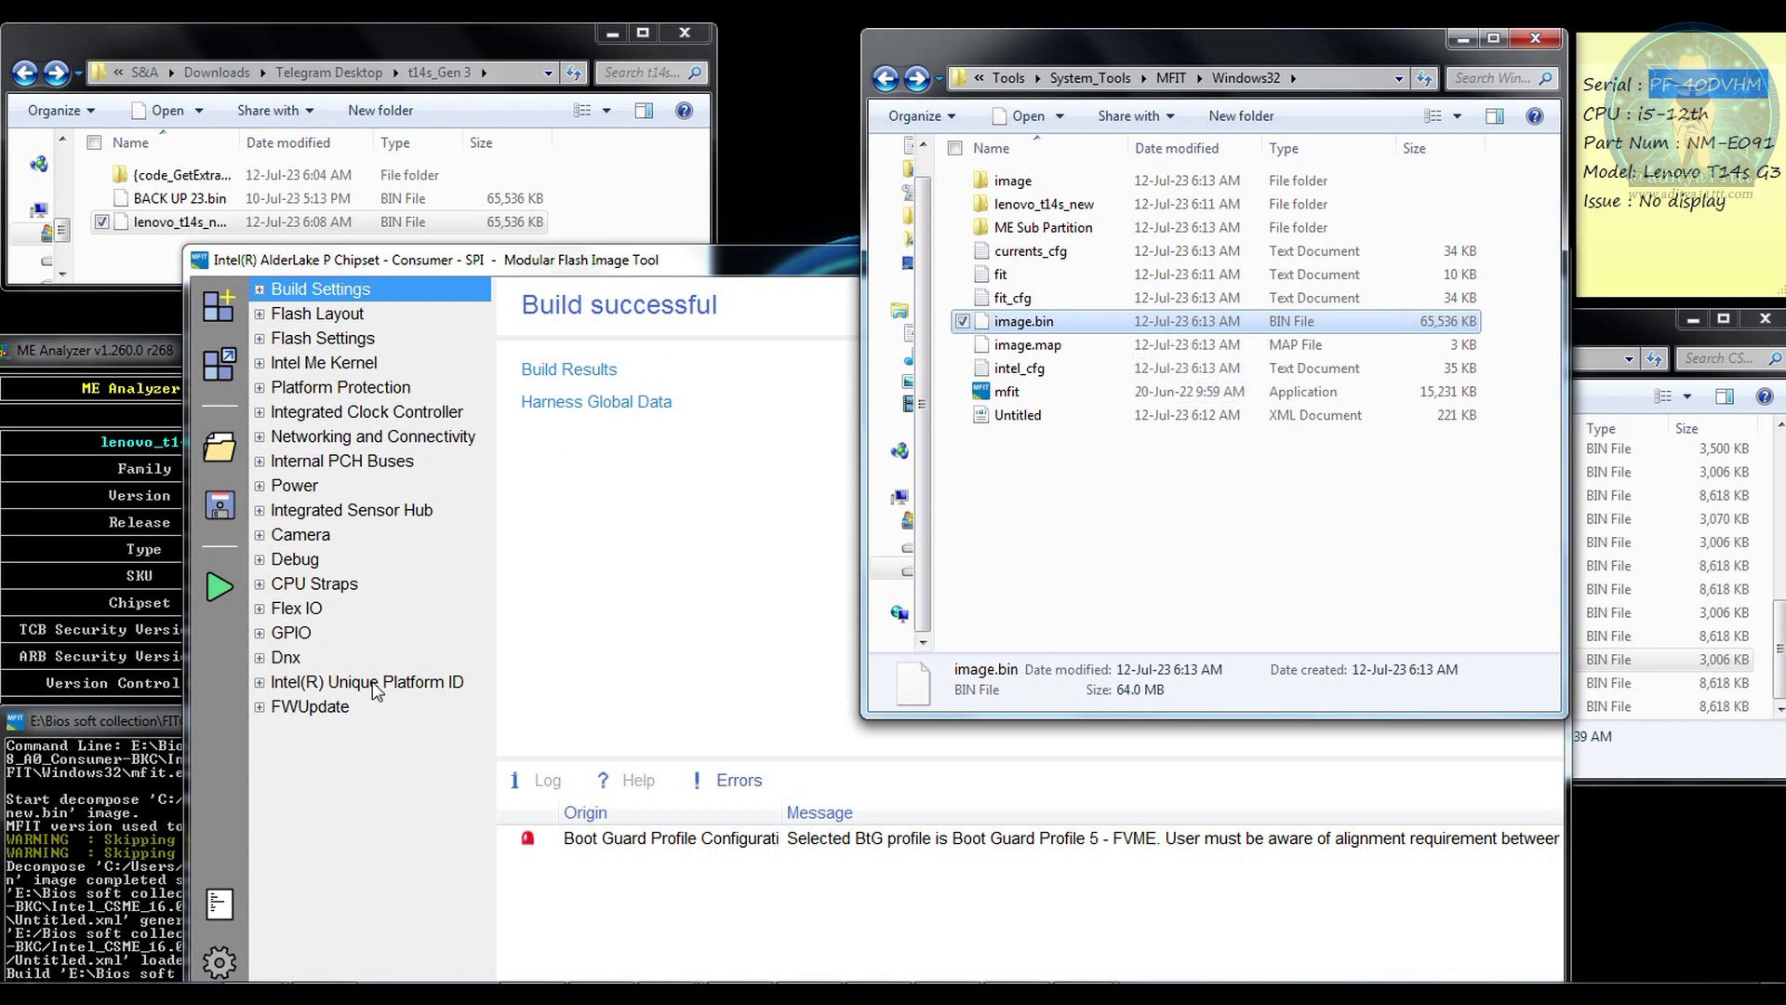
mouse_move(269, 999)
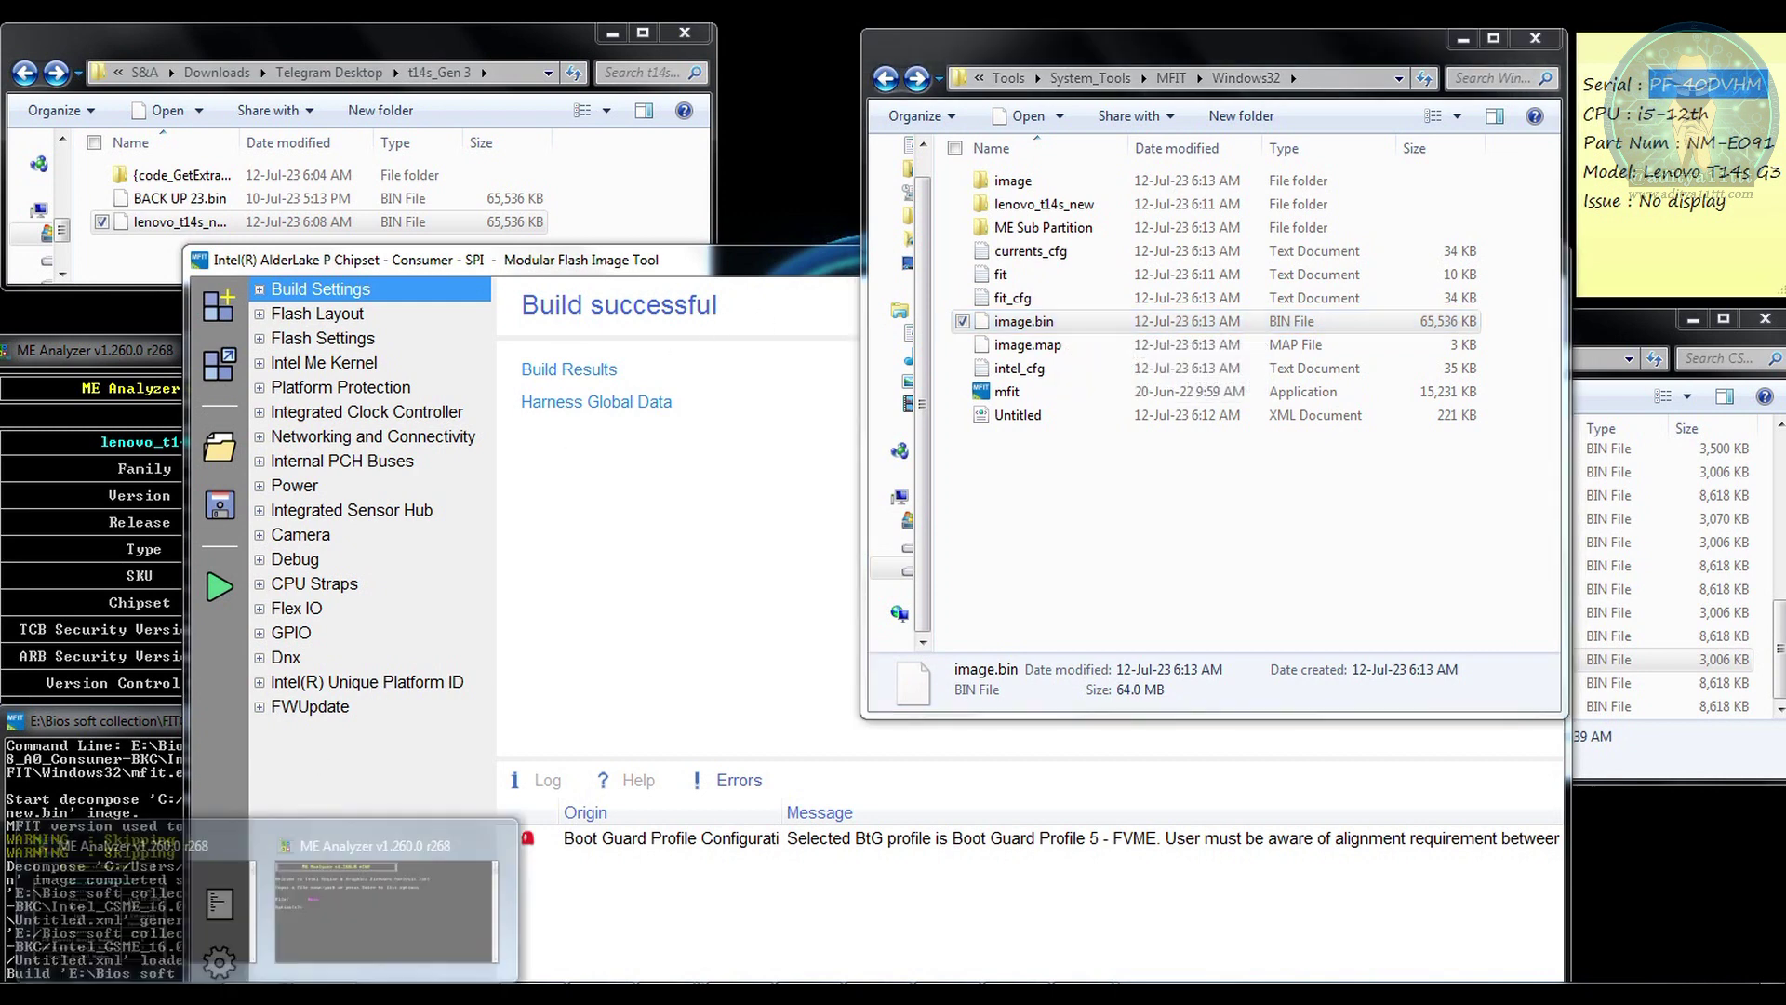
left_click(386, 907)
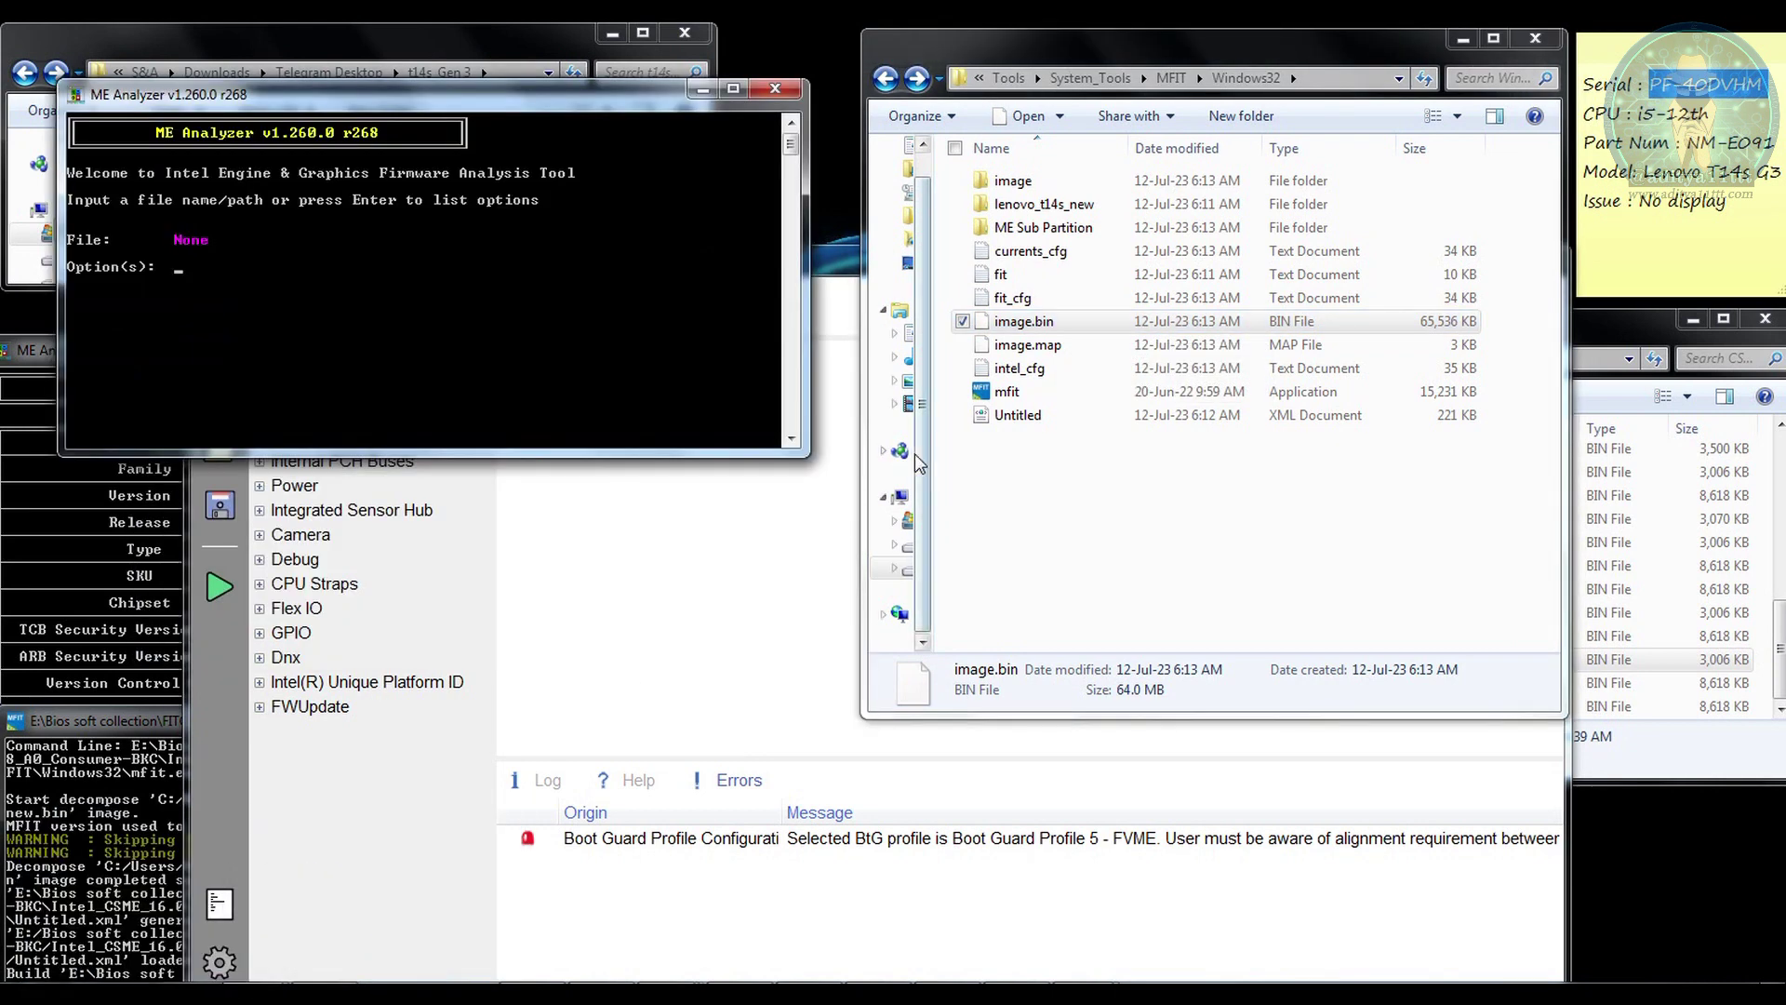
Rename the built image.bin to lenovo_t14s_clean_me.bin in Windows Explorer
left_click(1068, 327)
left_click(1068, 329)
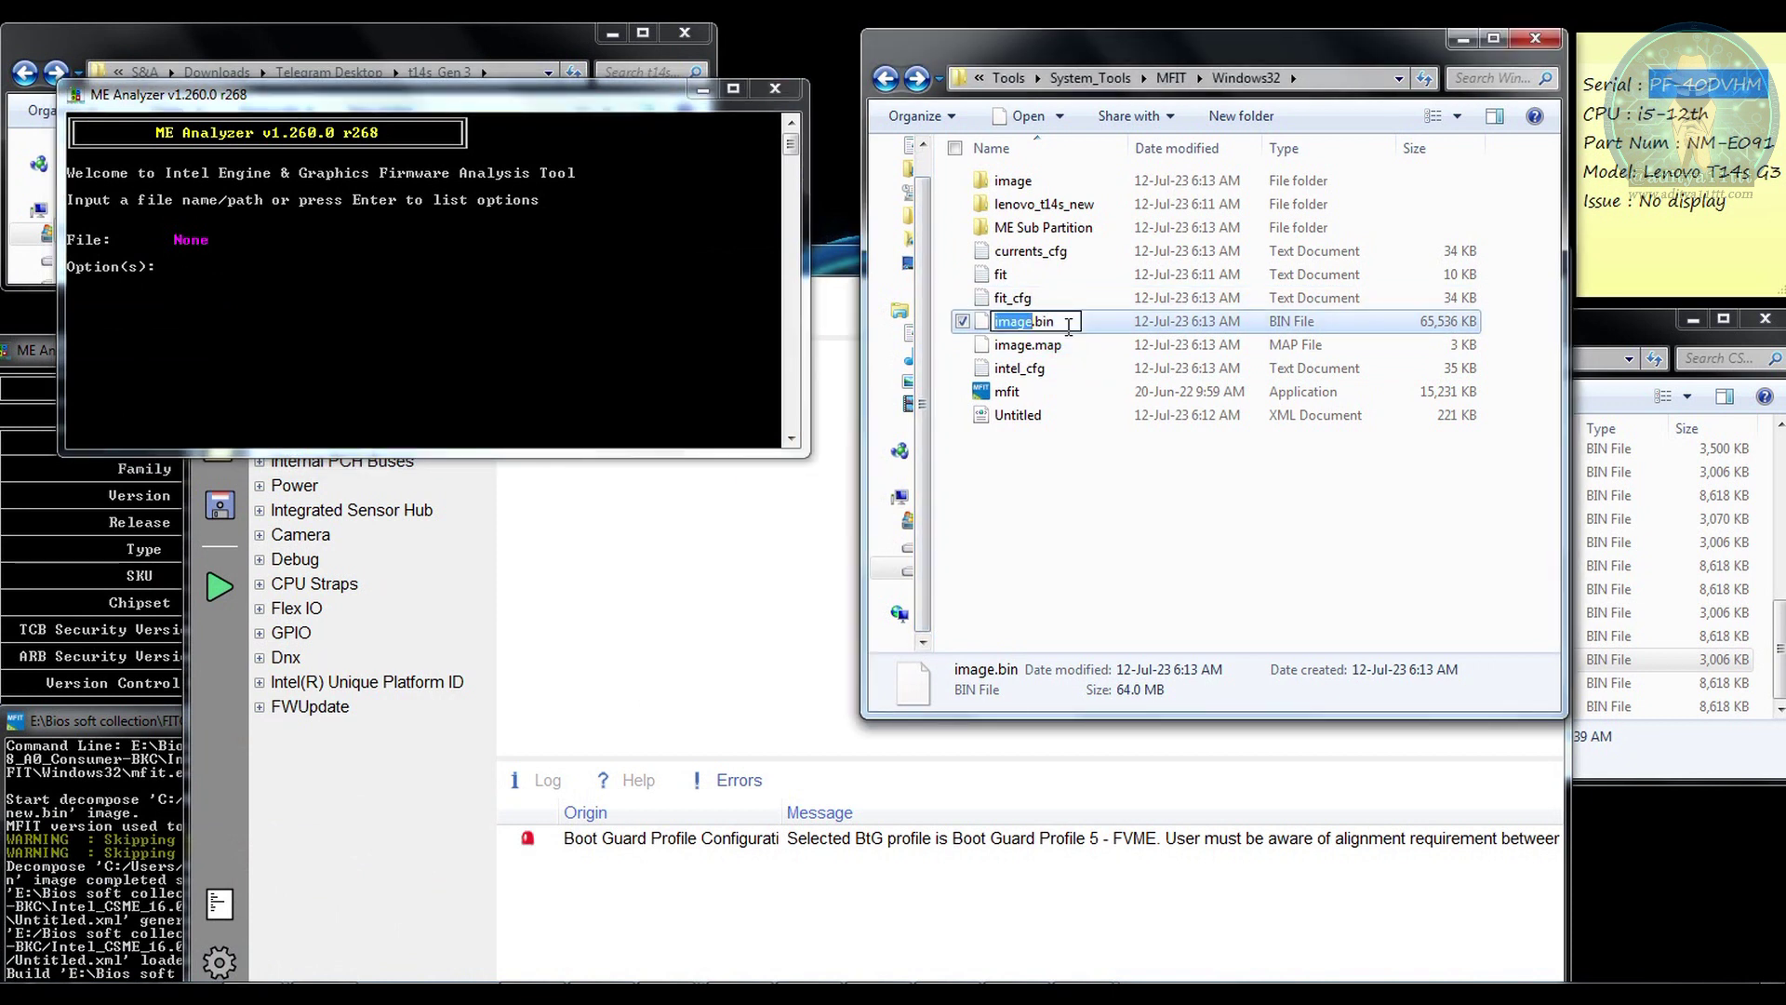
type("lenoc")
type("o_")
type("t14s")
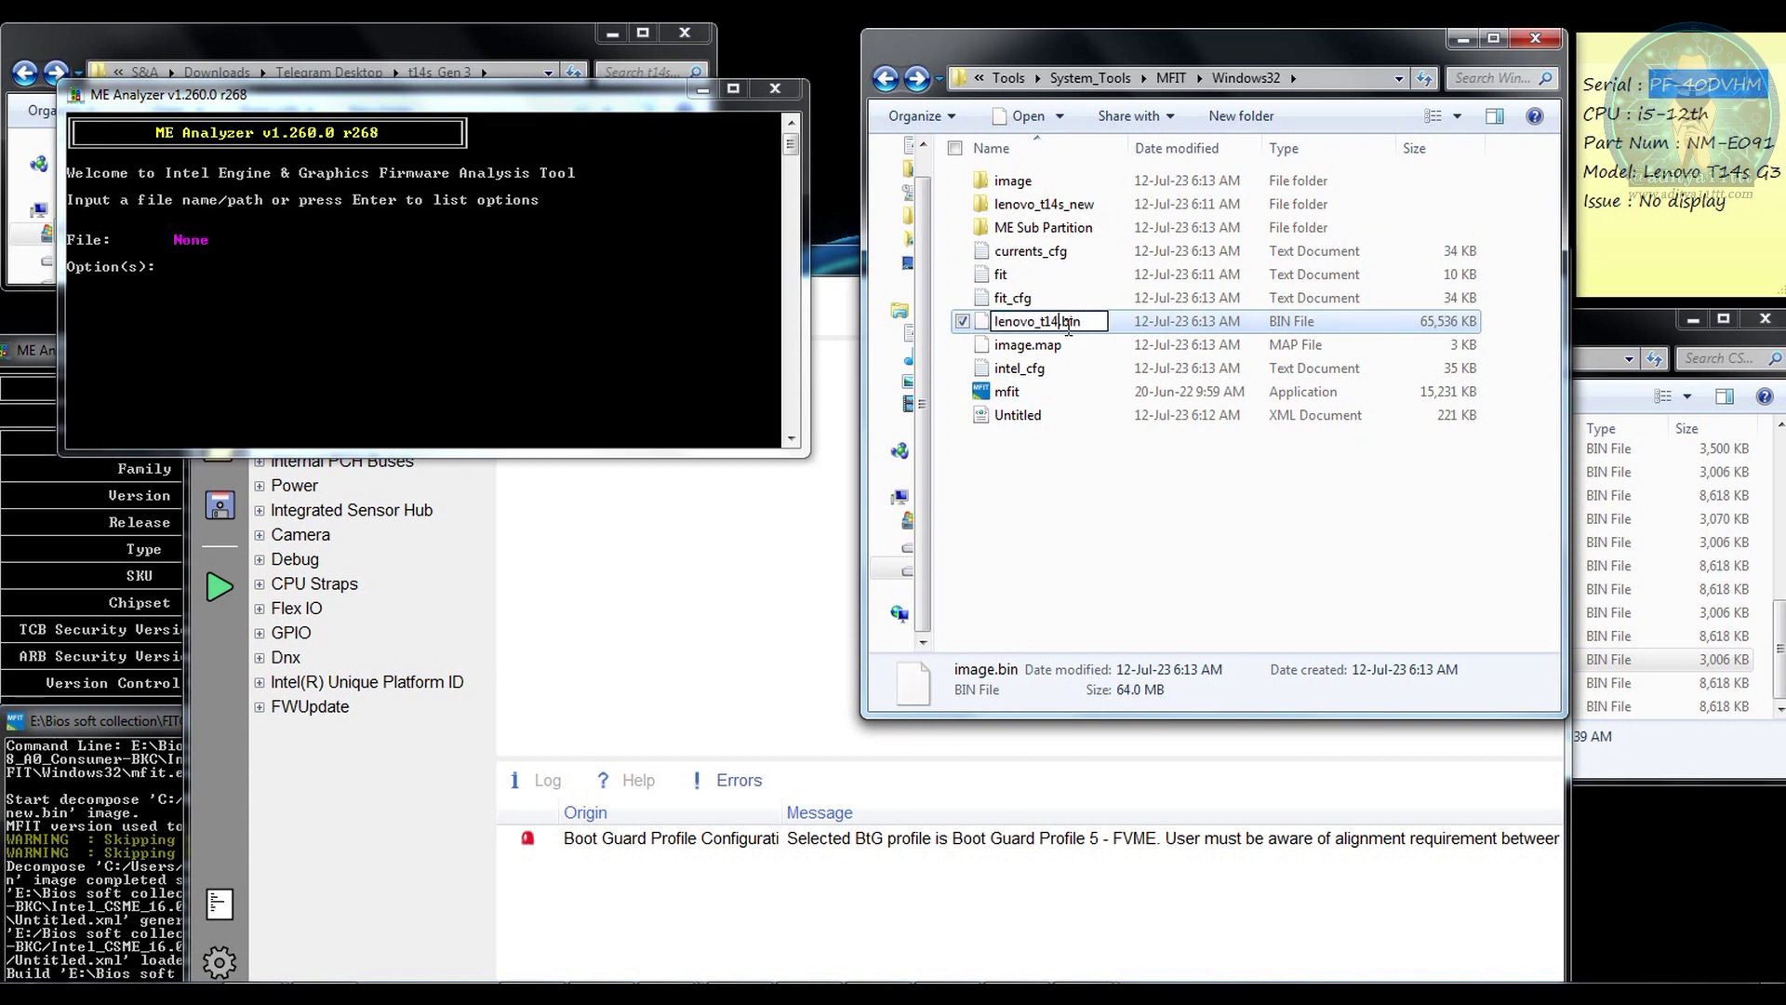
type("_clean_me")
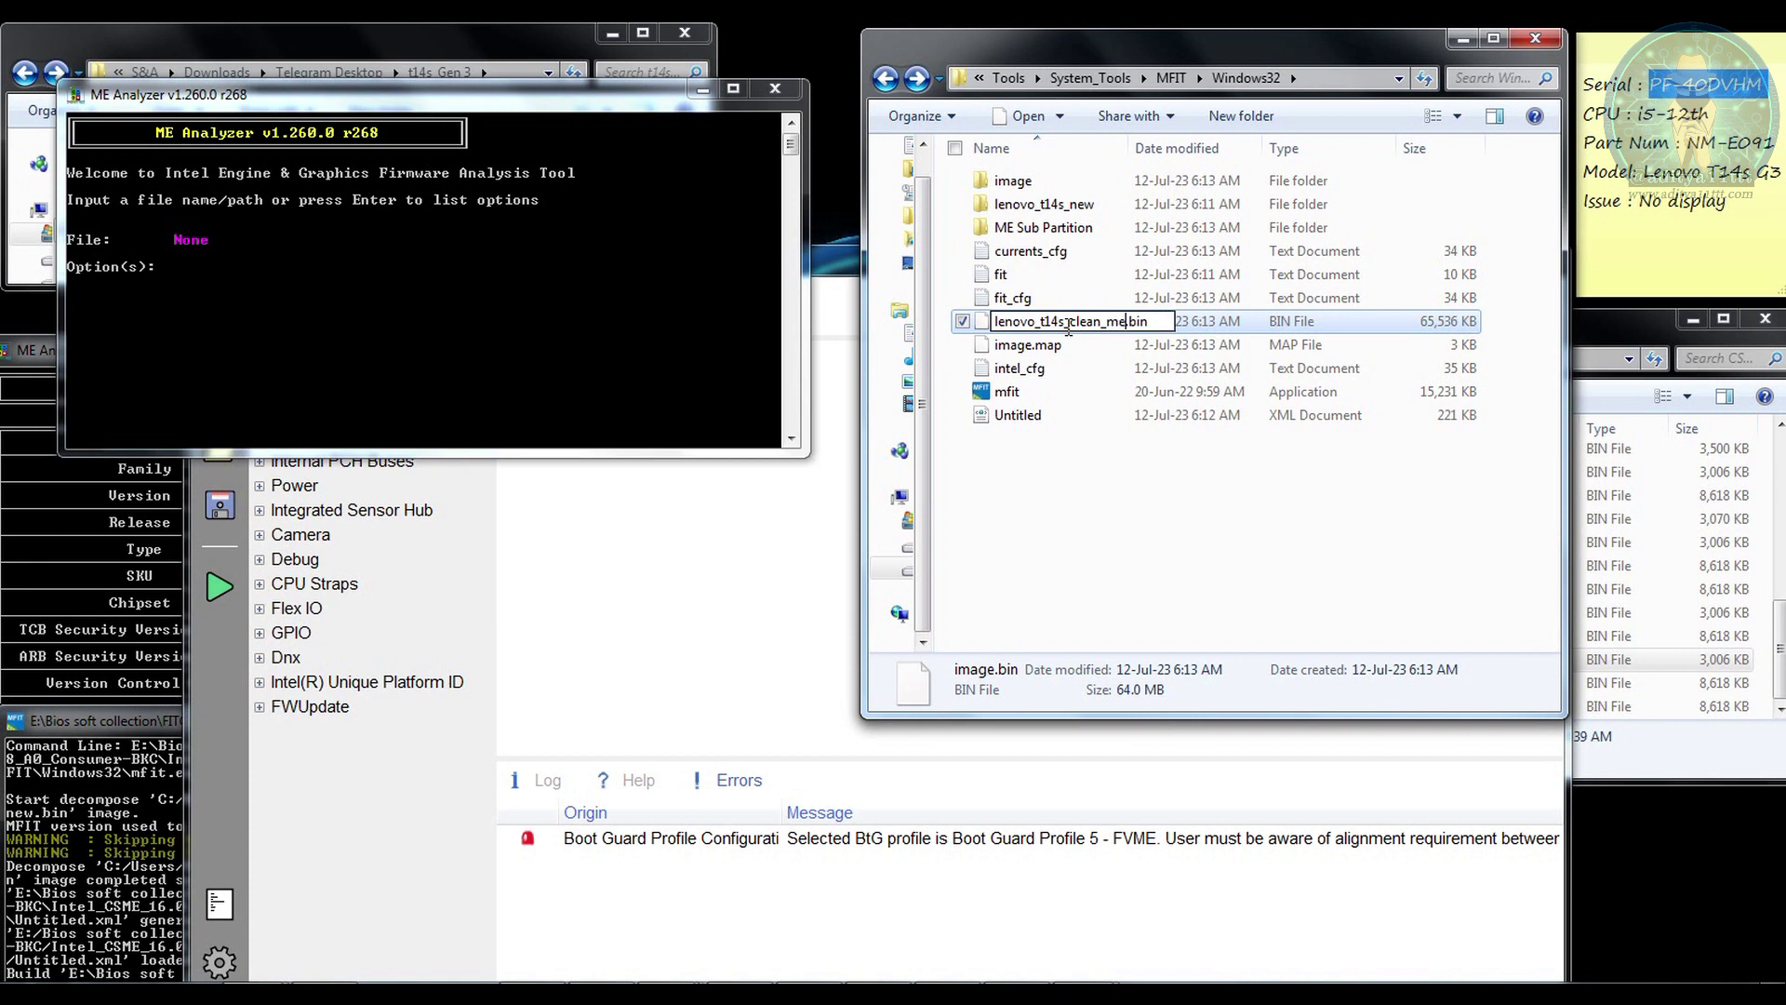
key("Return")
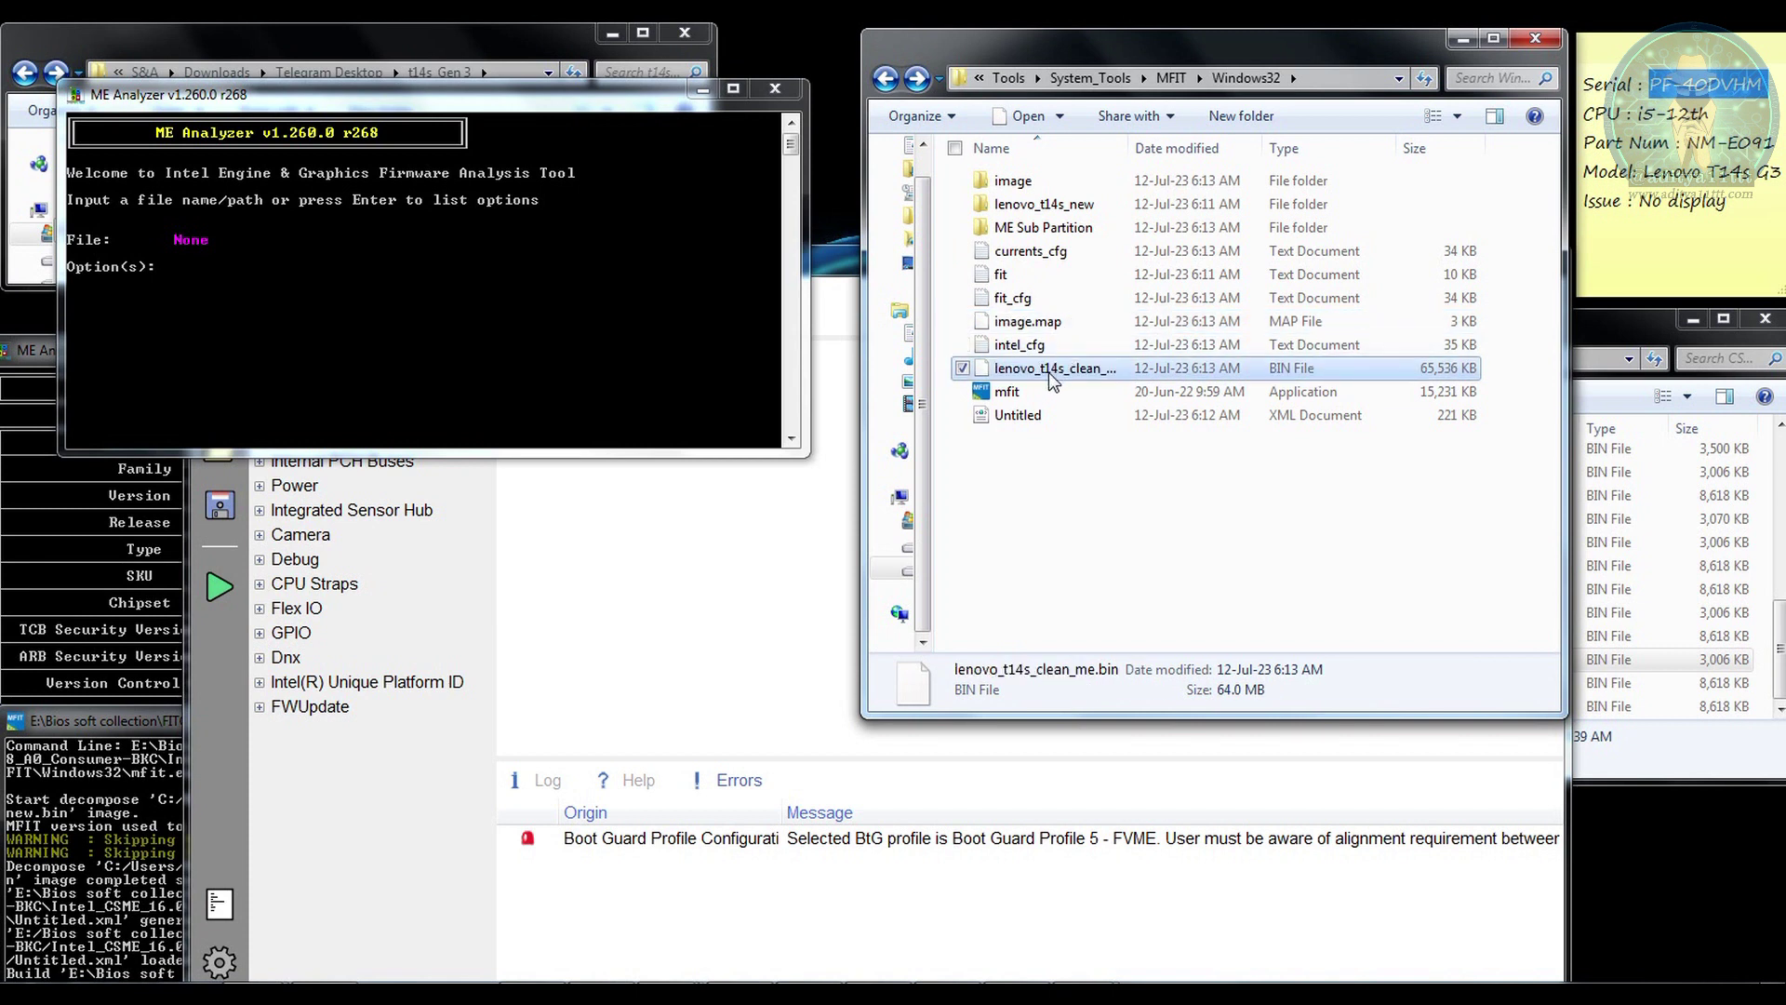
Run ME Analyzer on lenovo_t14s_clean_me.bin, which flags two Intel Flash Descriptors
left_click_drag(1051, 368, 433, 305)
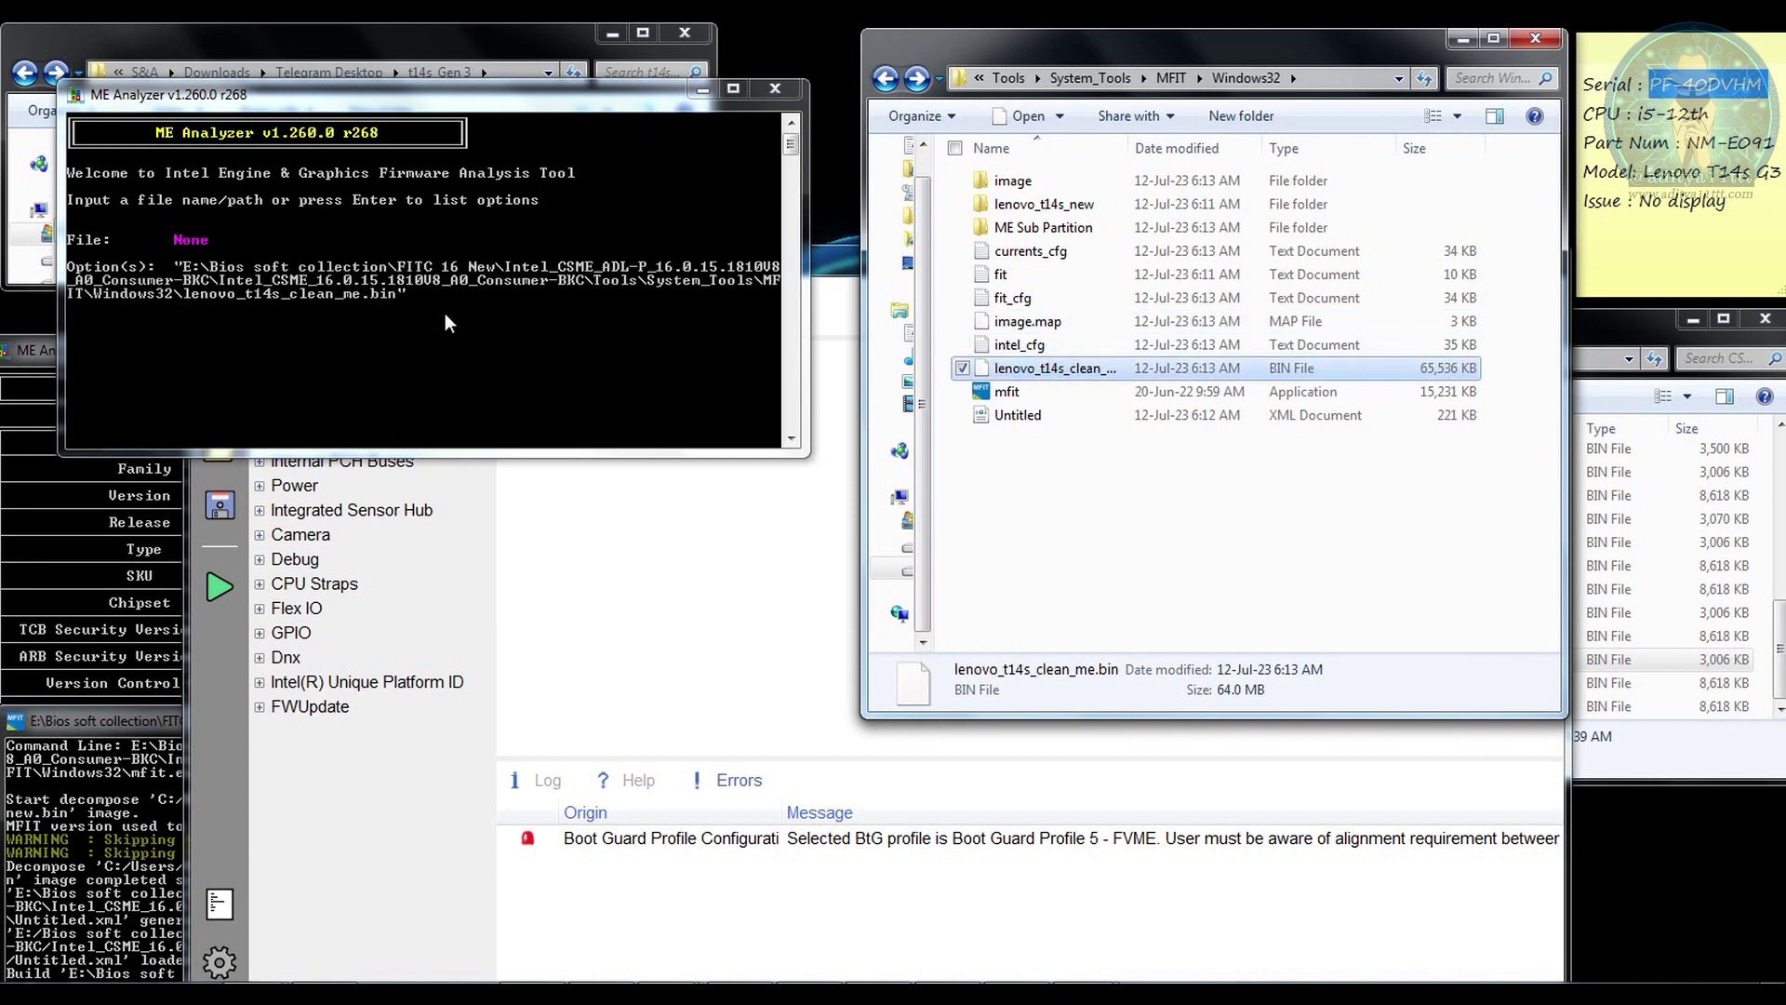
left_click(445, 314)
key("Return")
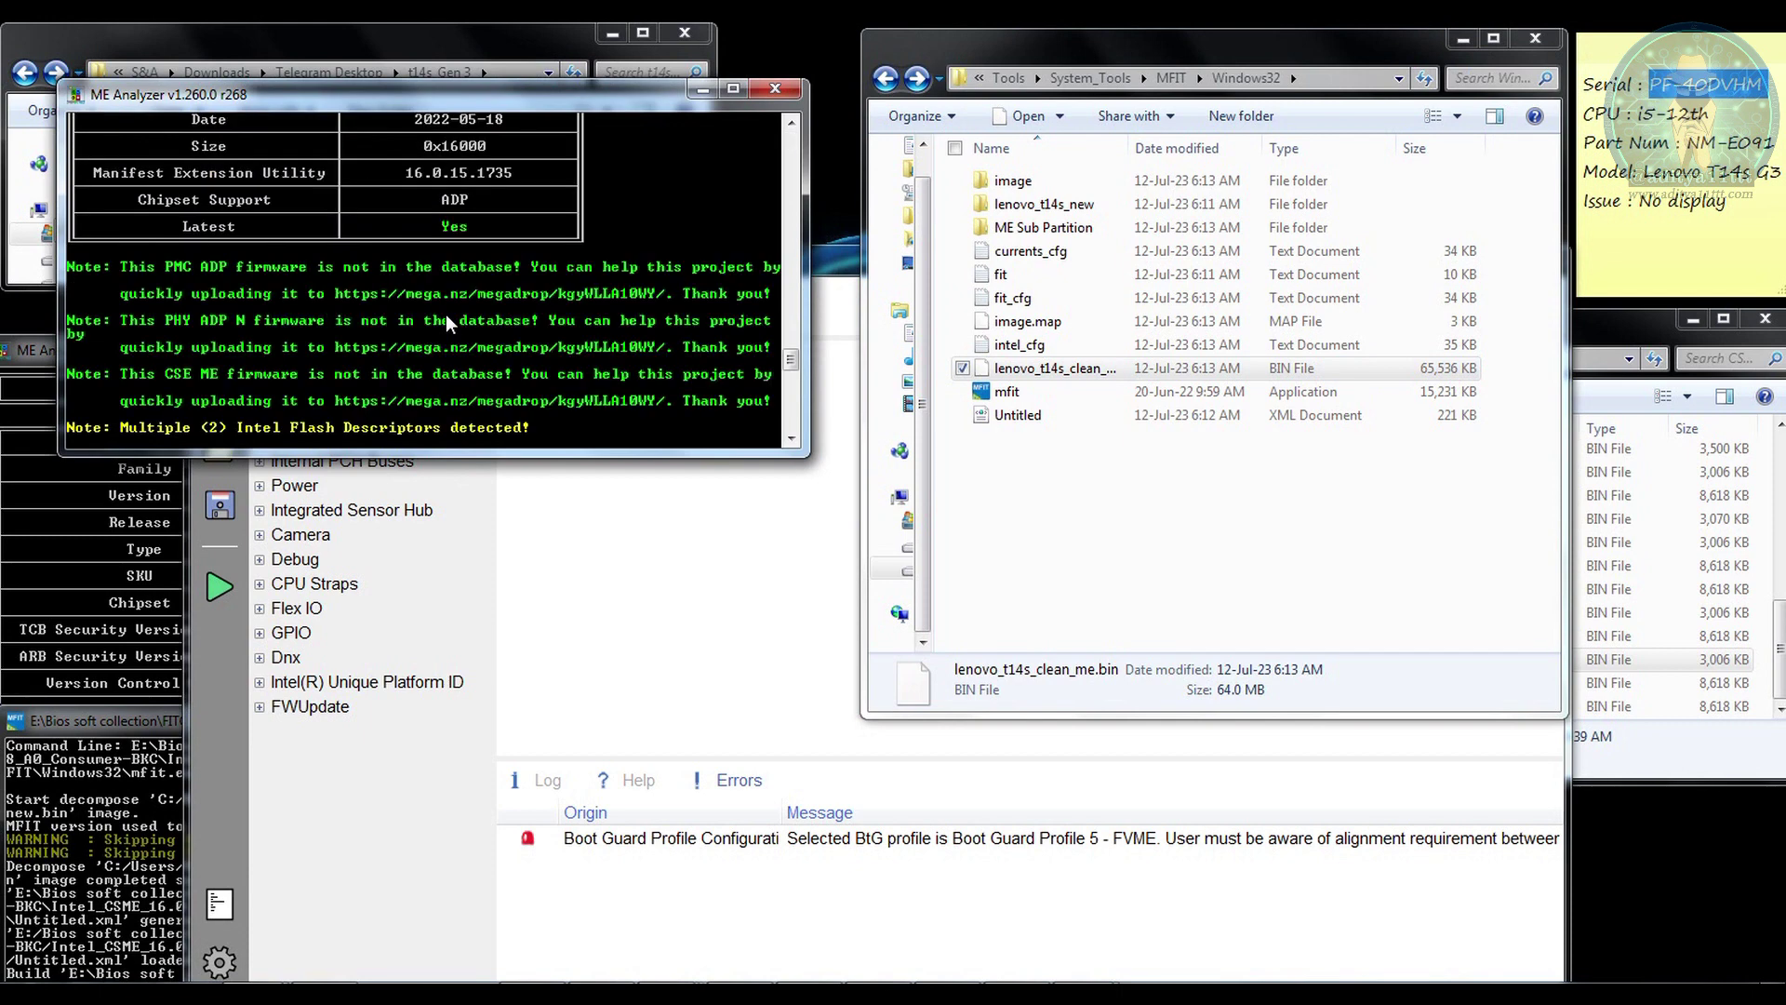
Place full-height reports side by side: clean image Configured, lenovo_t14s_new.bin Initialized
left_click_drag(786, 367, 782, 152)
left_click_drag(547, 85, 1433, 88)
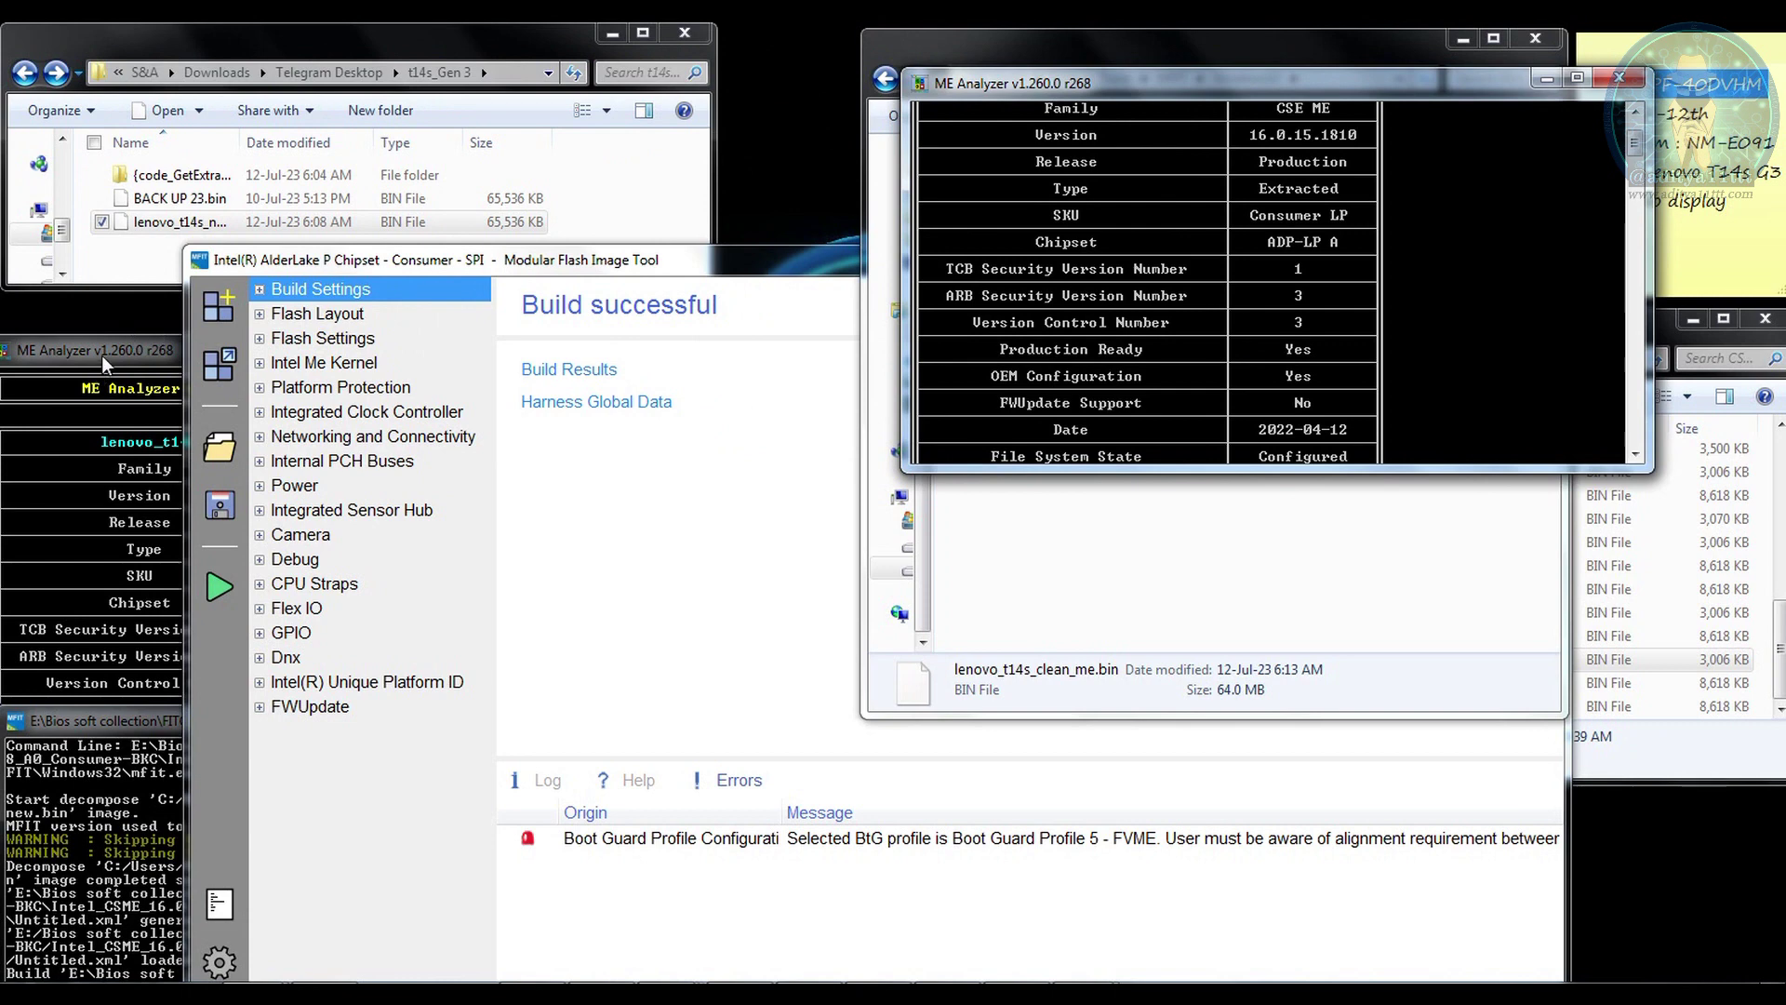
left_click_drag(102, 356, 178, 64)
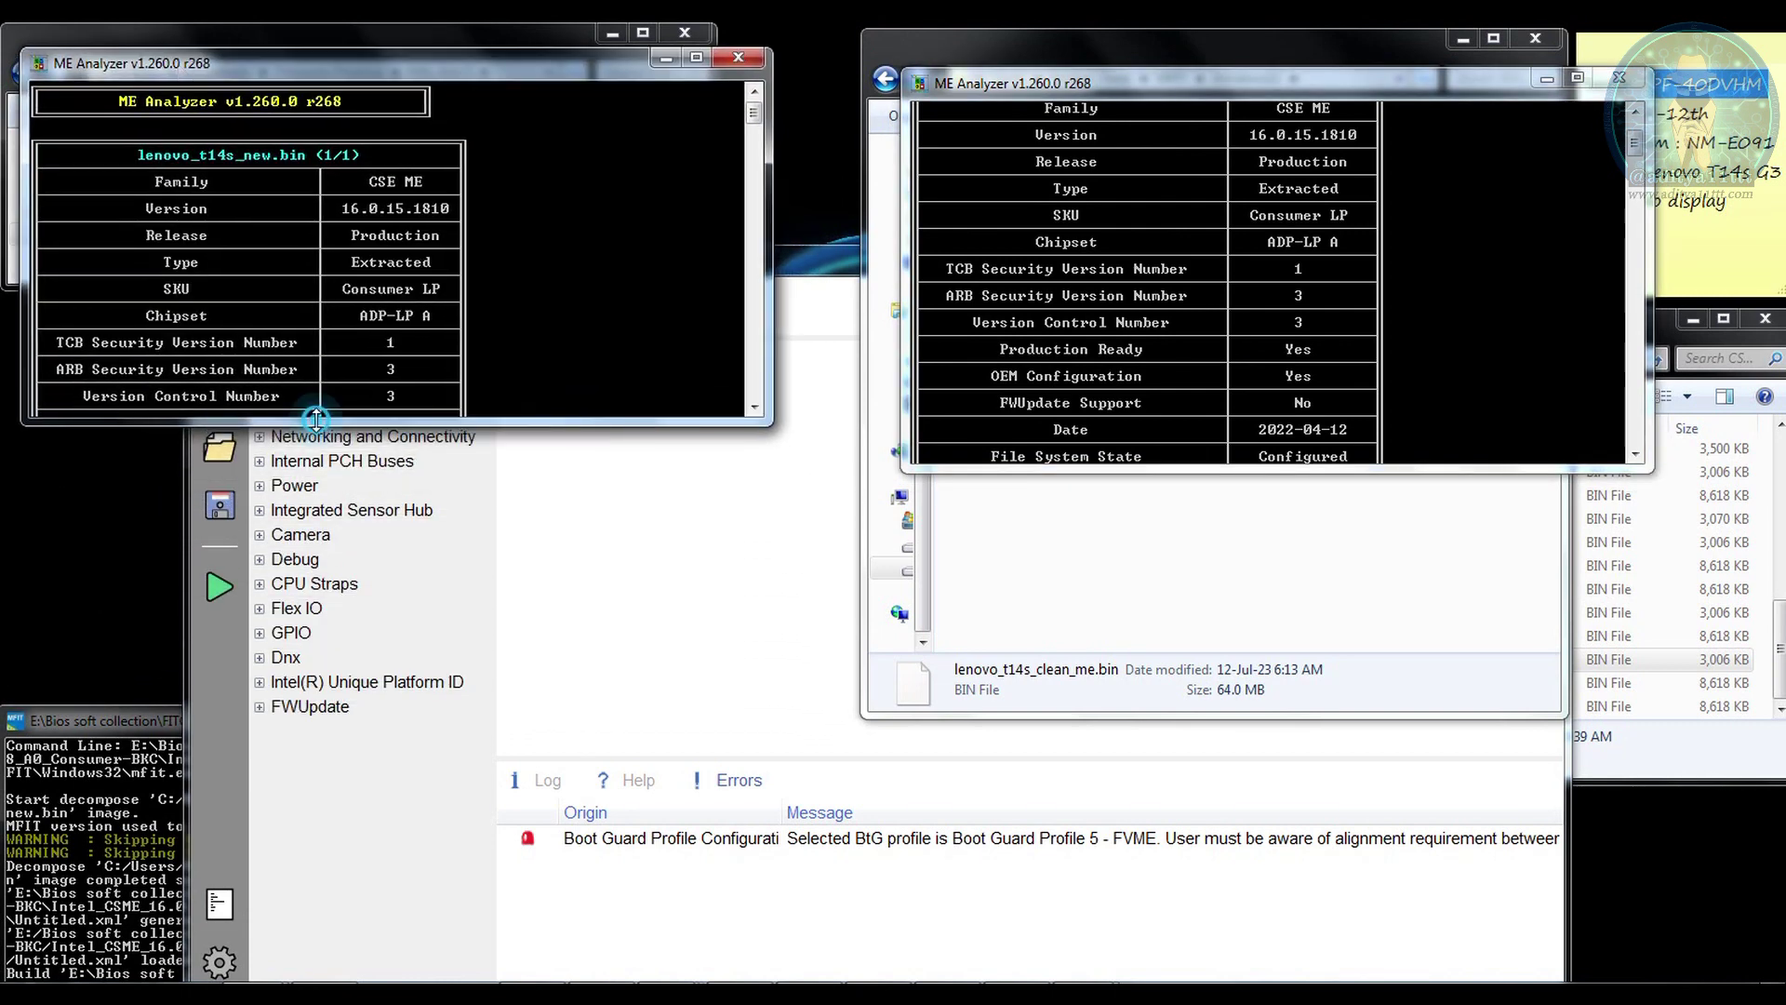
left_click_drag(316, 421, 321, 977)
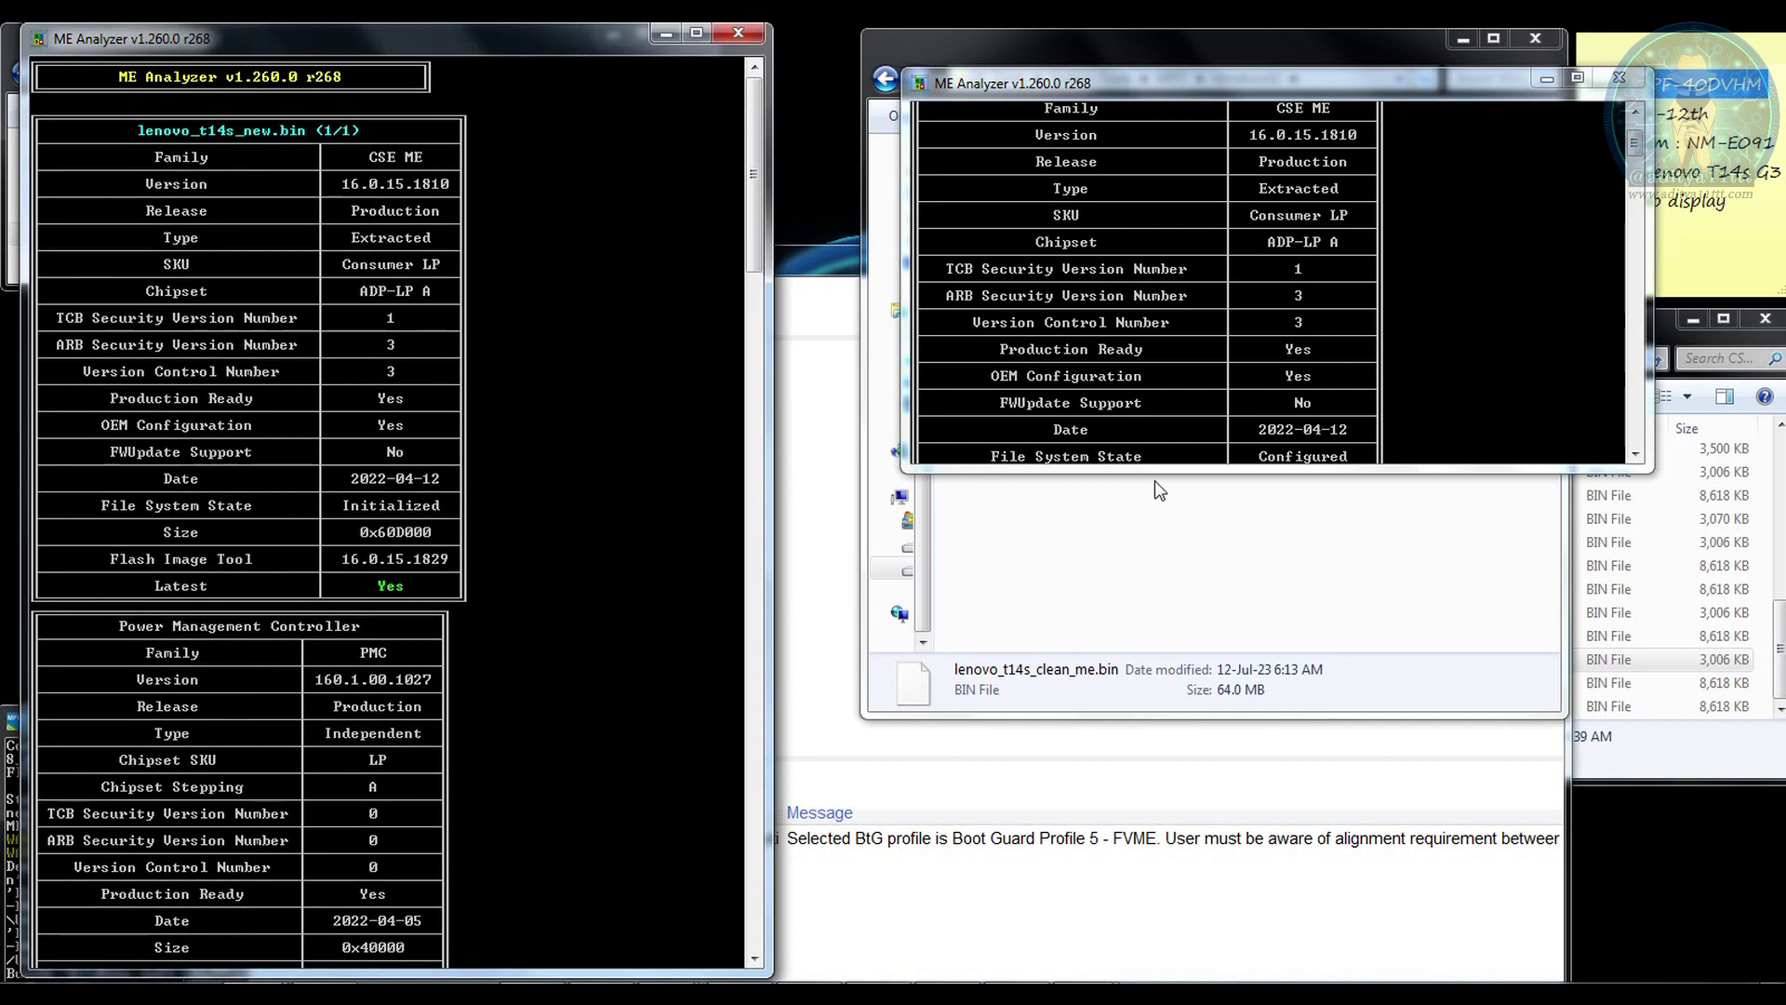
left_click_drag(1154, 473, 1298, 974)
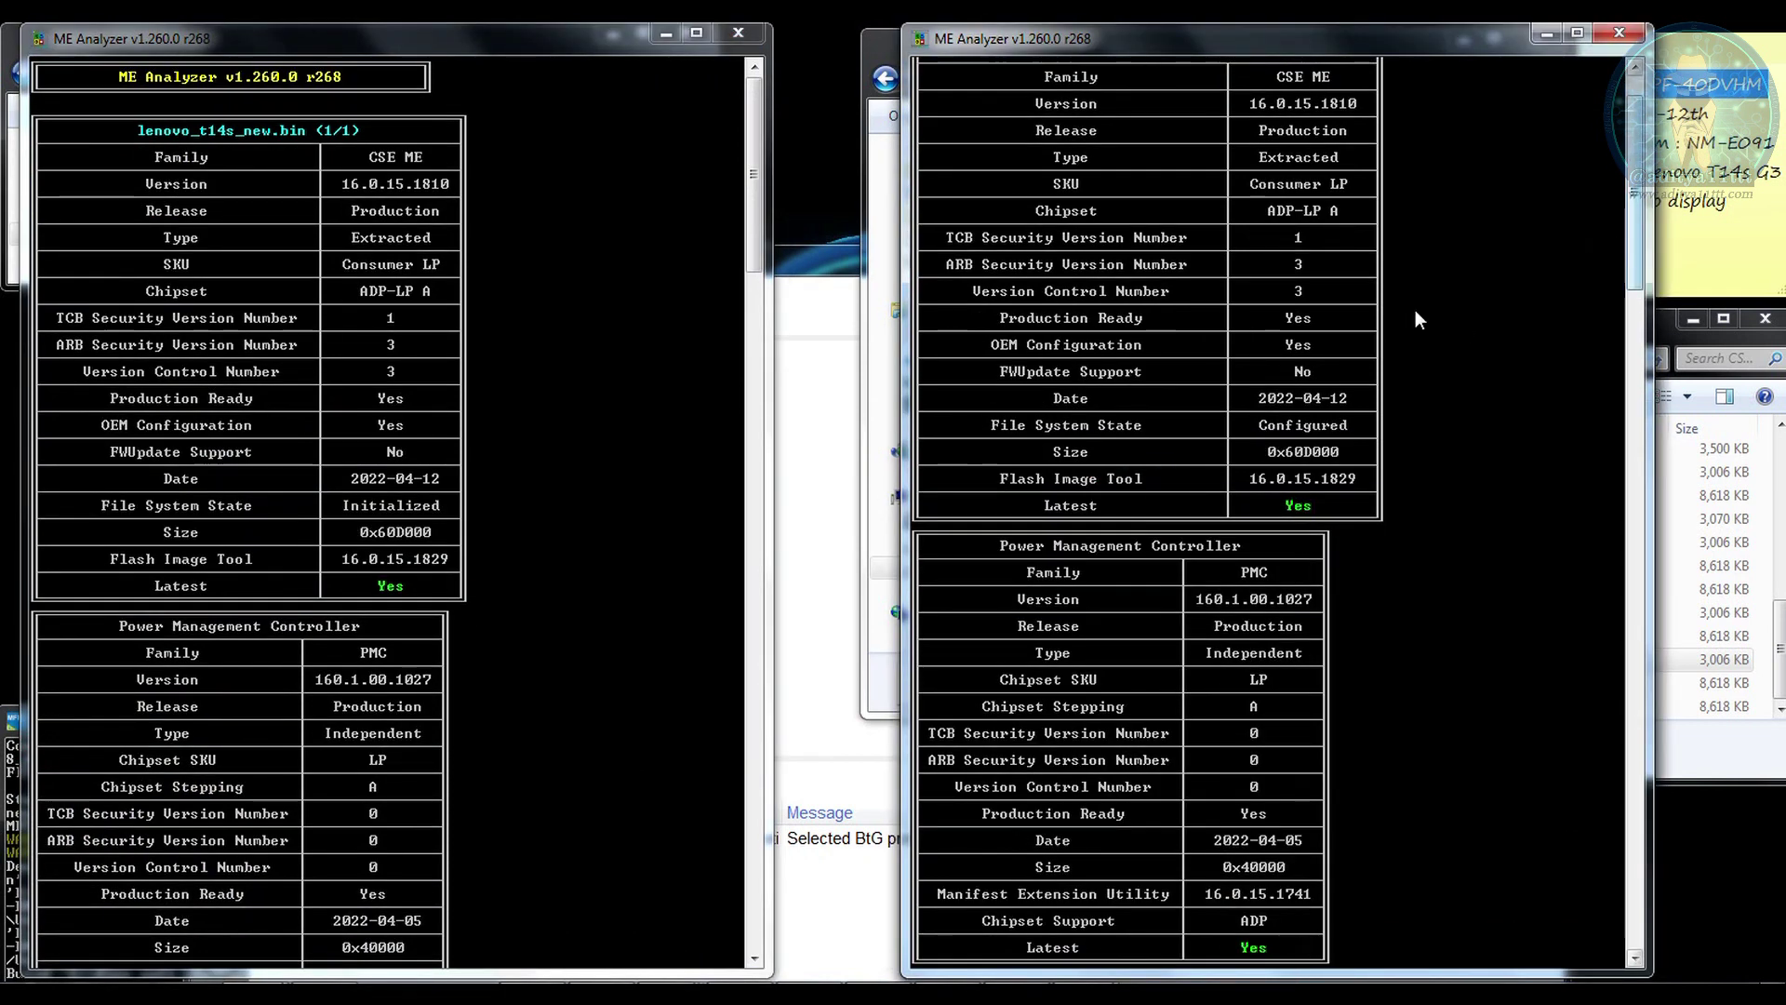
left_click(1278, 436)
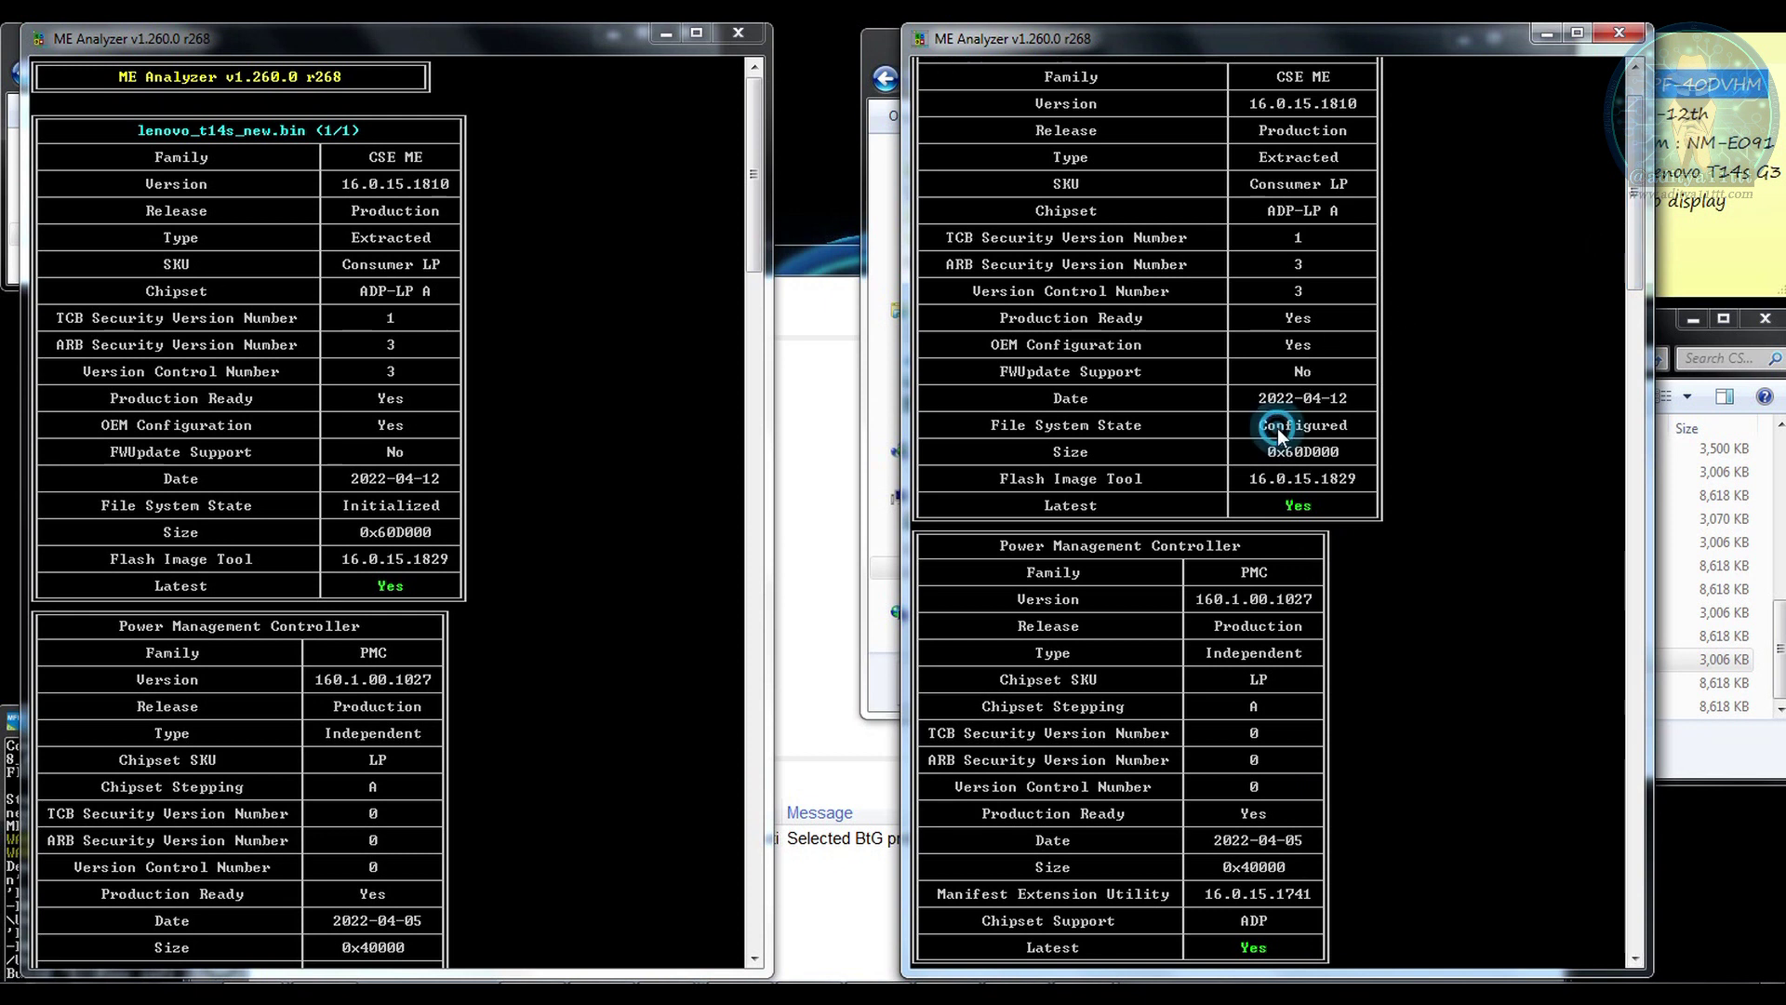
left_click(396, 505)
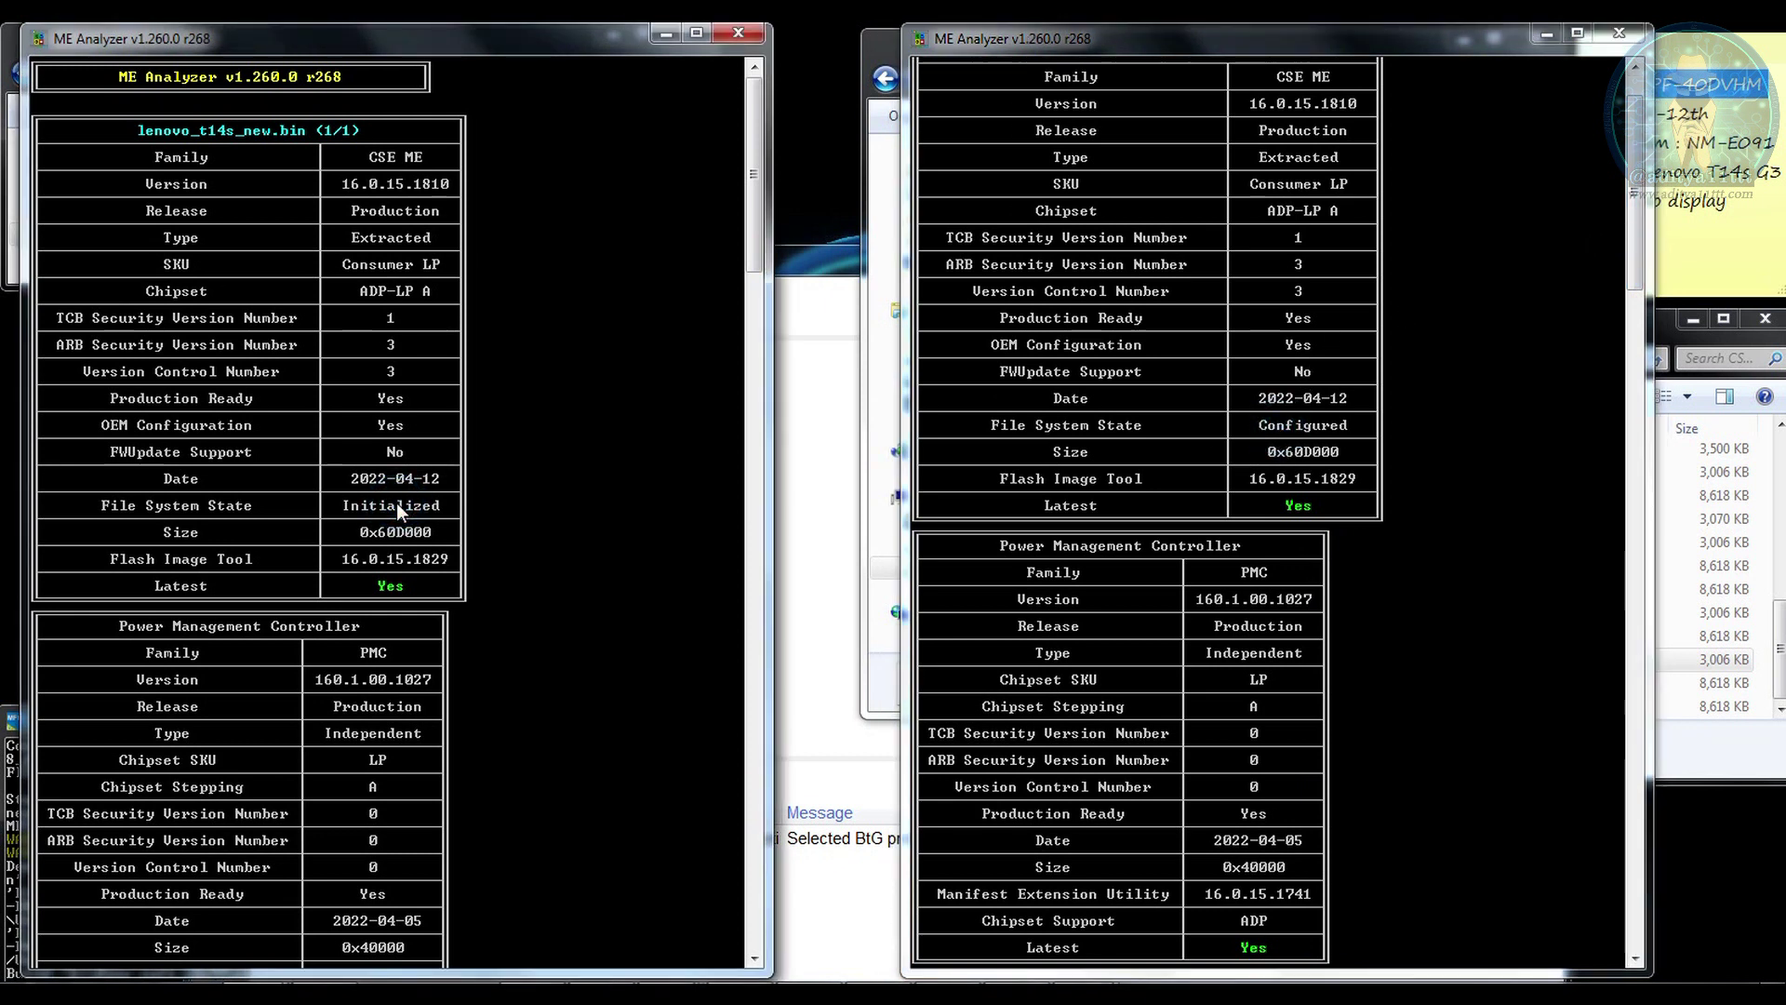